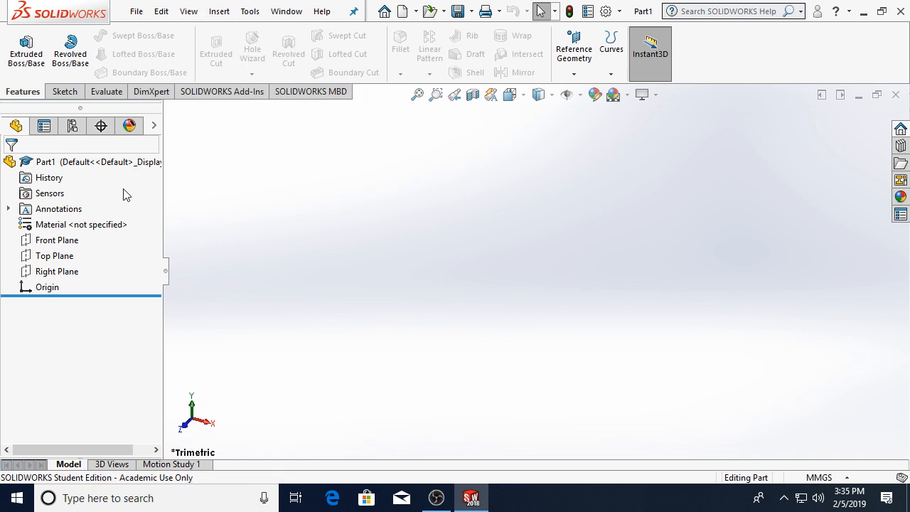
- Start a sketch on the Front Plane and draw an inverted U of three lines around the origin, with legs about 81 mm long
click(65, 91)
click(28, 63)
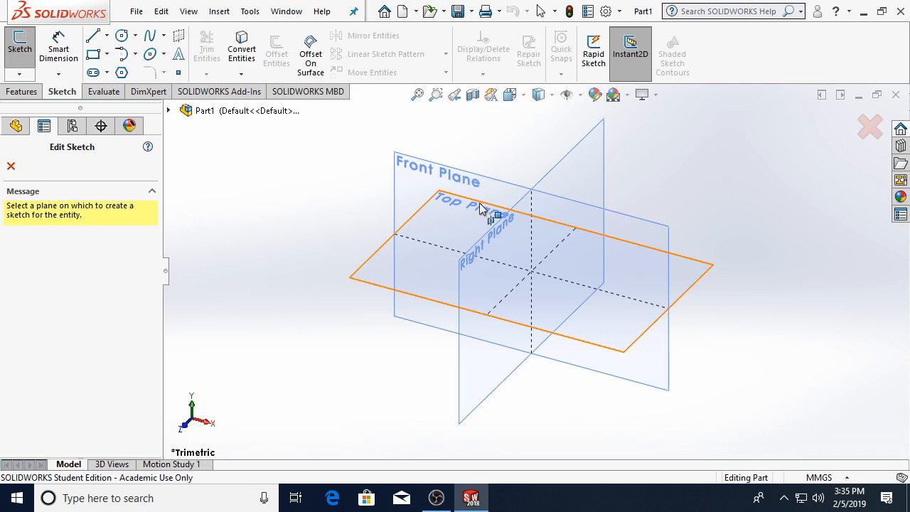
click(416, 178)
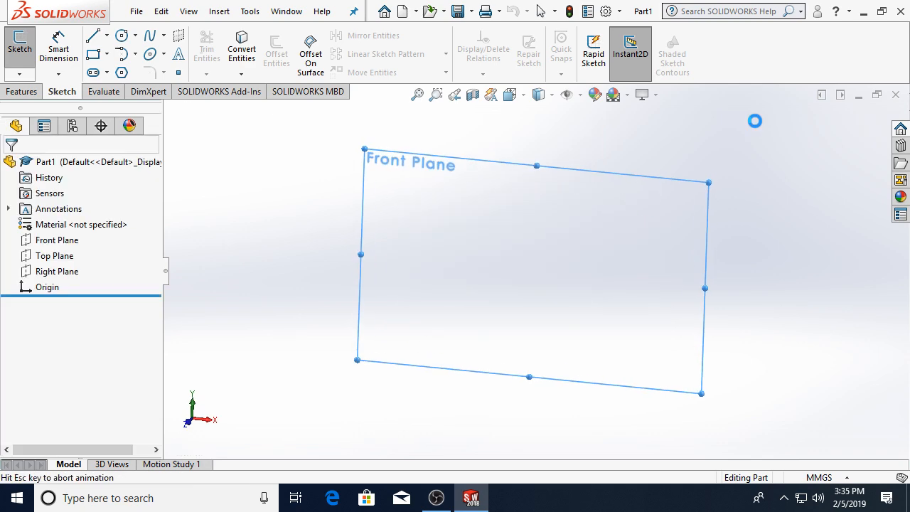
click(93, 36)
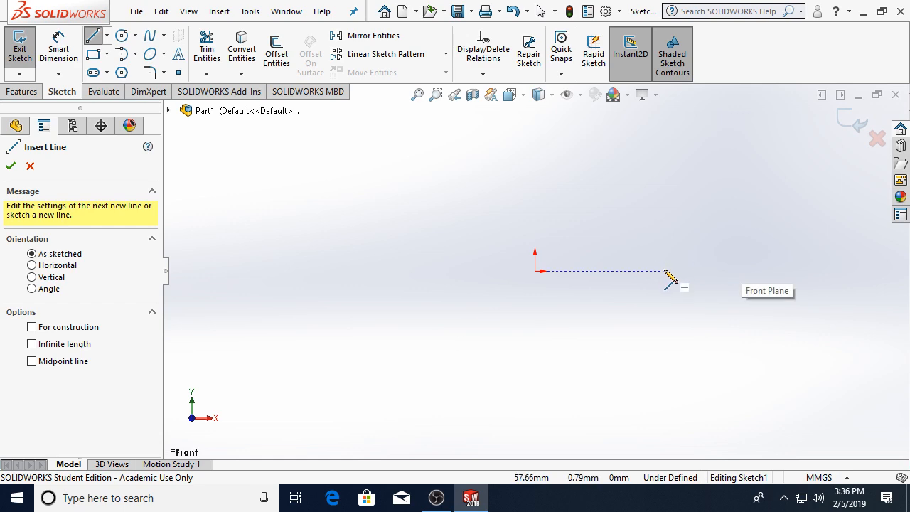
click(678, 353)
click(678, 171)
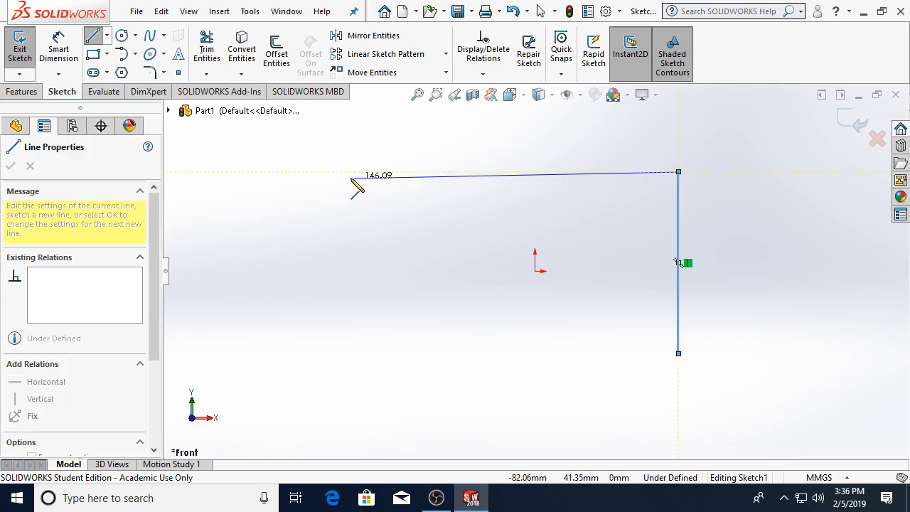
click(357, 171)
click(359, 353)
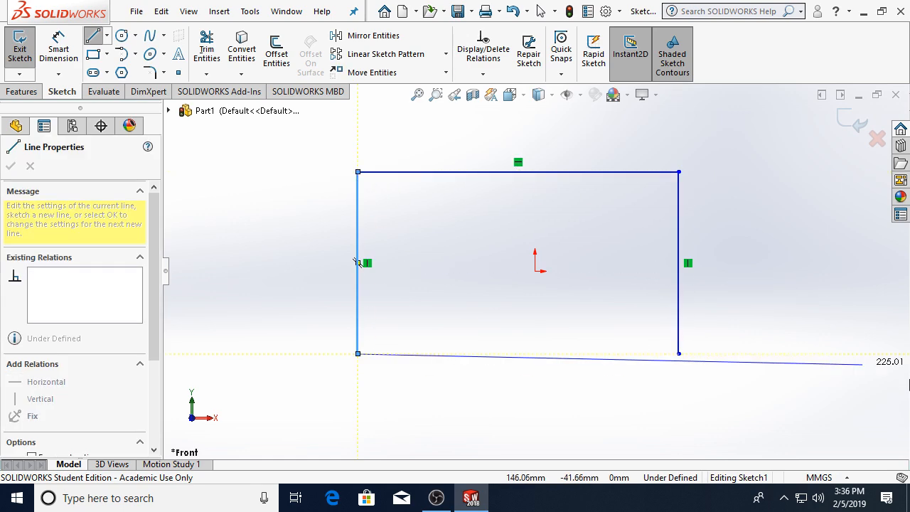
key(Escape)
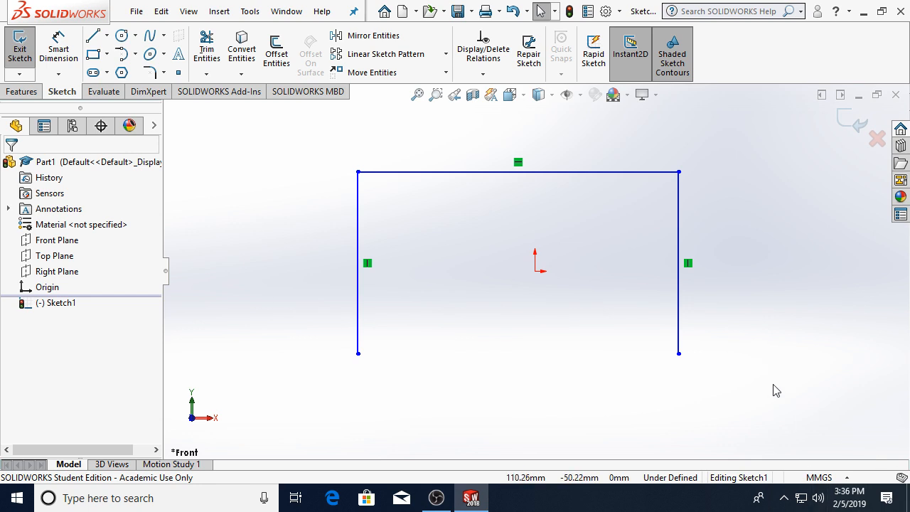
- Raise the right leg's lower endpoint to the origin's level and add a Horizontal relation between that endpoint and the origin
click(679, 353)
drag(681, 352, 703, 270)
ctrl+click(536, 273)
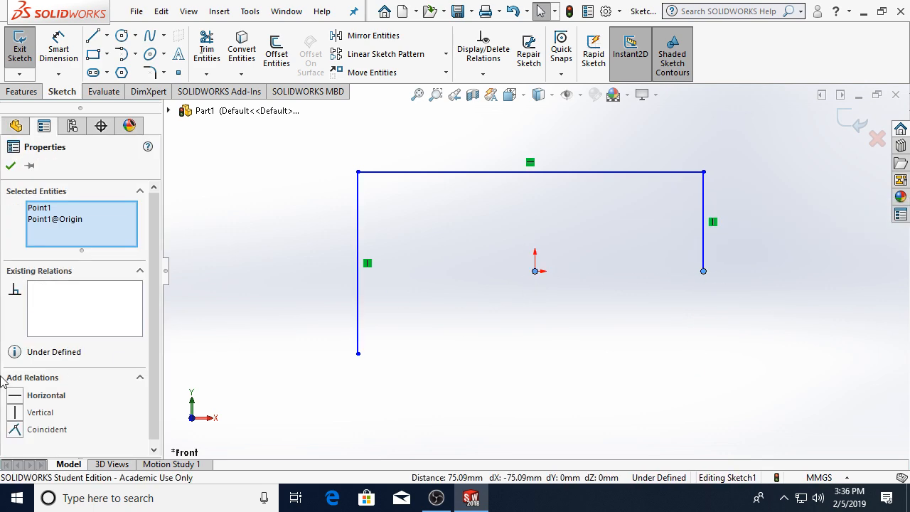
click(21, 389)
click(380, 363)
- Add a Horizontal relation between the lower endpoints of the left and right legs
click(357, 353)
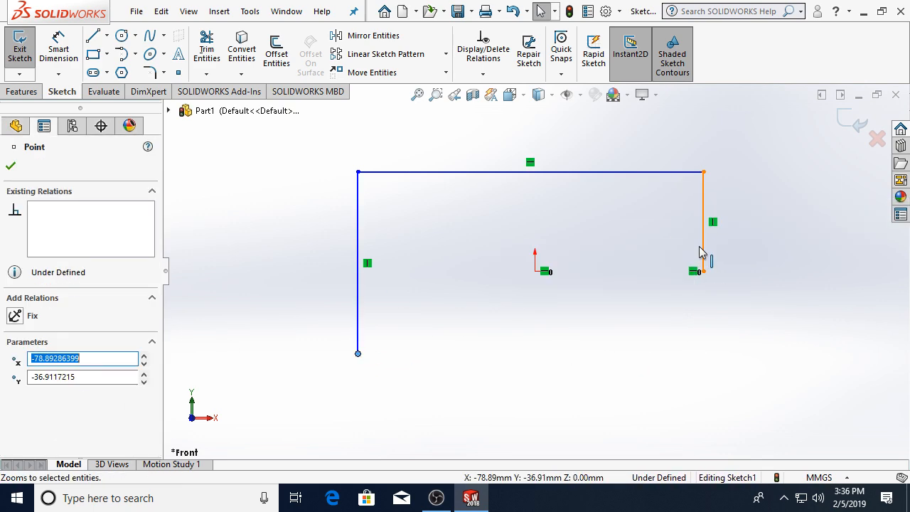
ctrl+click(703, 271)
click(28, 395)
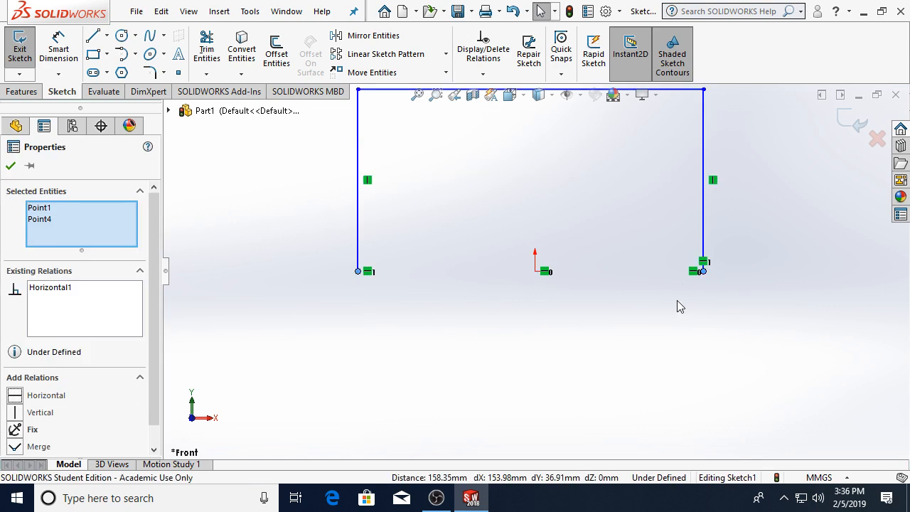
click(676, 302)
- Examine the legs' lower endpoints relative to the Top Plane in 3D and return to the Front view
mouse_move(690, 278)
middle_down()
mouse_move(659, 310)
mouse_move(650, 360)
middle_up()
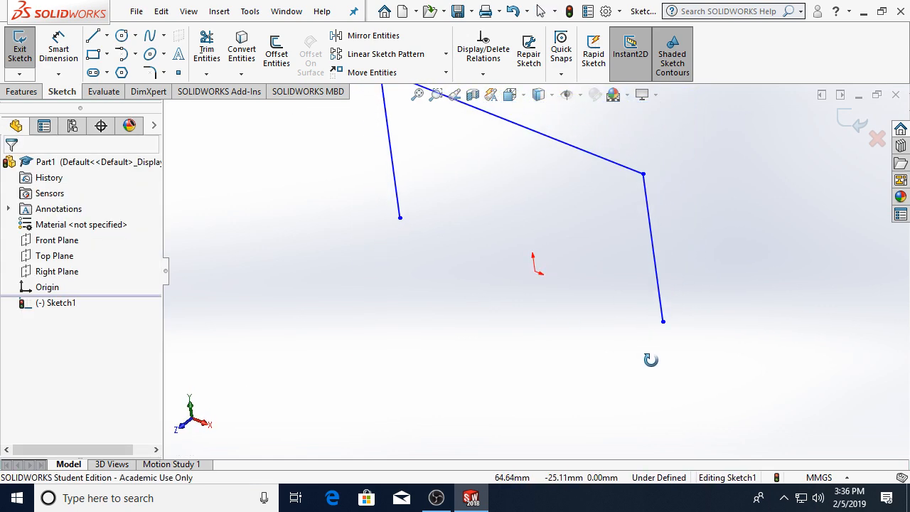
click(55, 256)
scroll(675, 316, down, 5)
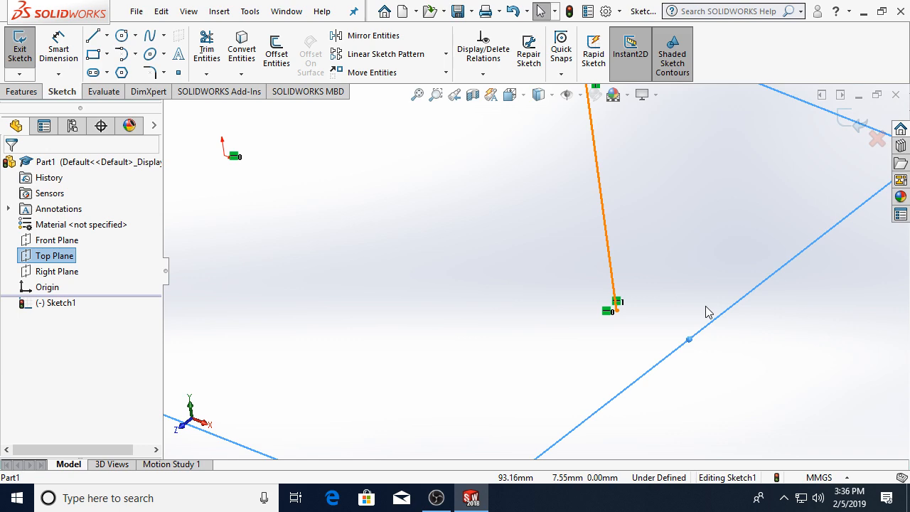
scroll(706, 306, up, 8)
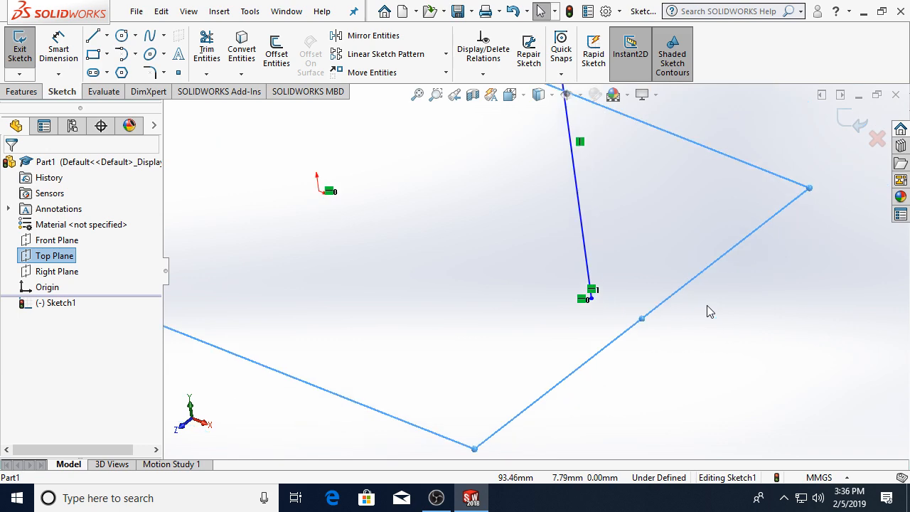
click(369, 366)
click(522, 97)
click(532, 155)
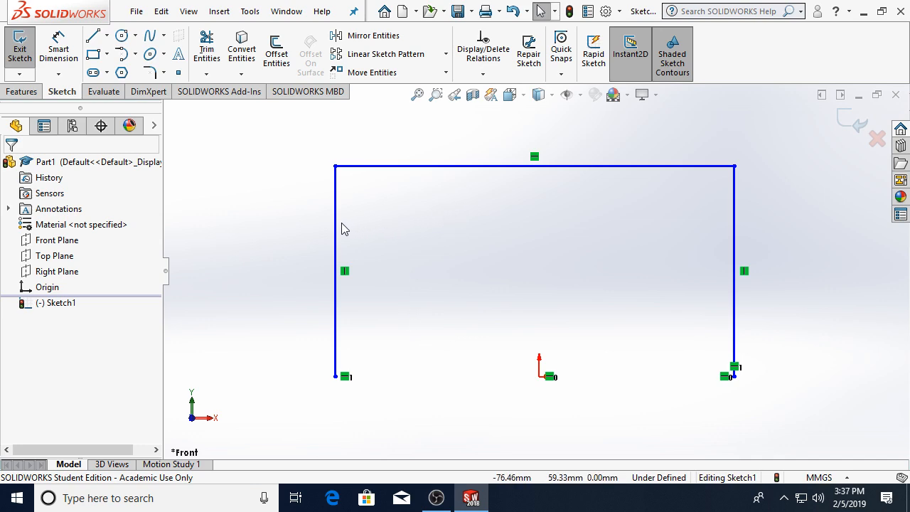
- Shift the left leg inward and add a Vertical relation between the upper line's midpoint and the origin, undoing the Coincident relation tried first
drag(339, 229, 378, 238)
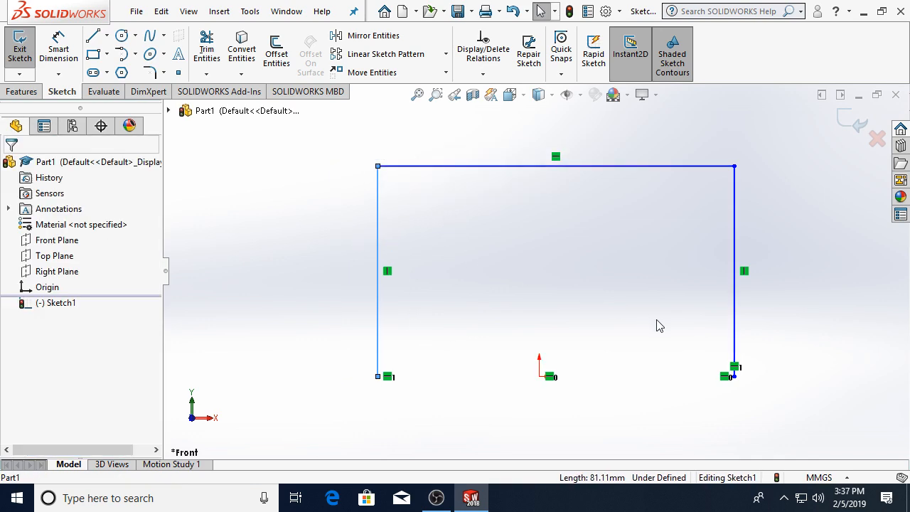
right_click(531, 167)
click(561, 194)
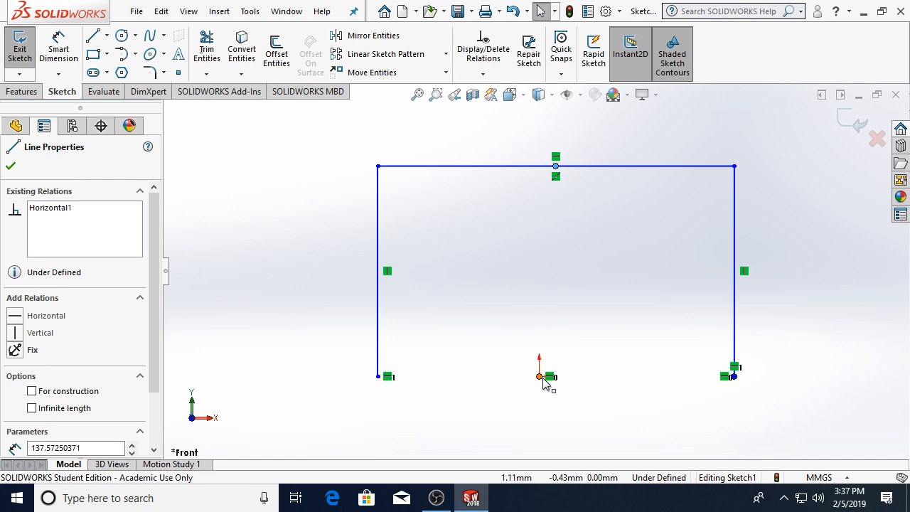
ctrl+click(539, 376)
click(13, 430)
click(346, 292)
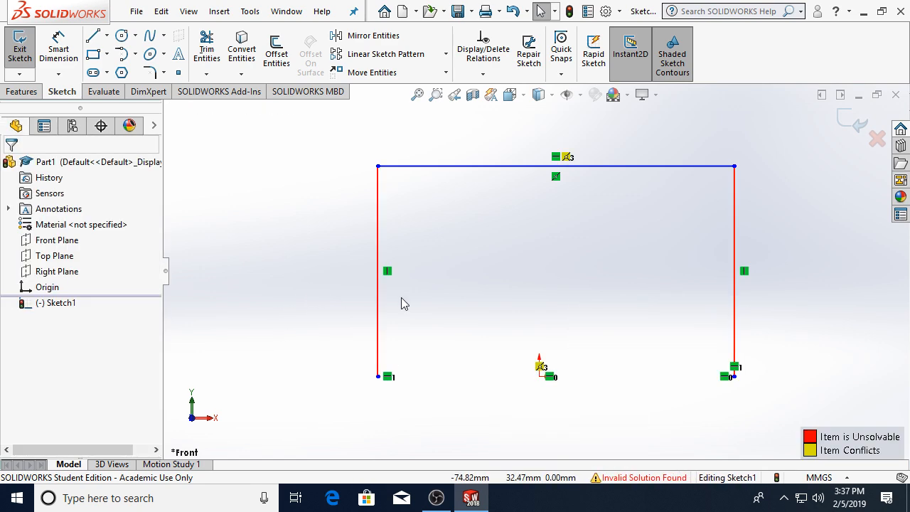
key(ctrl+z)
click(16, 412)
click(319, 329)
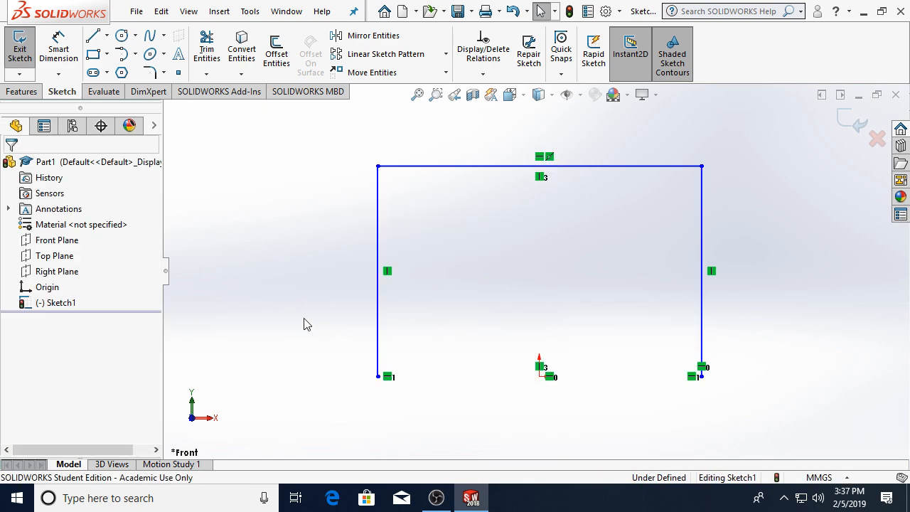
- Mark the corner between the left leg and the upper line for a 10 mm sketch fillet, accepting removal of the equidistant relation
click(153, 77)
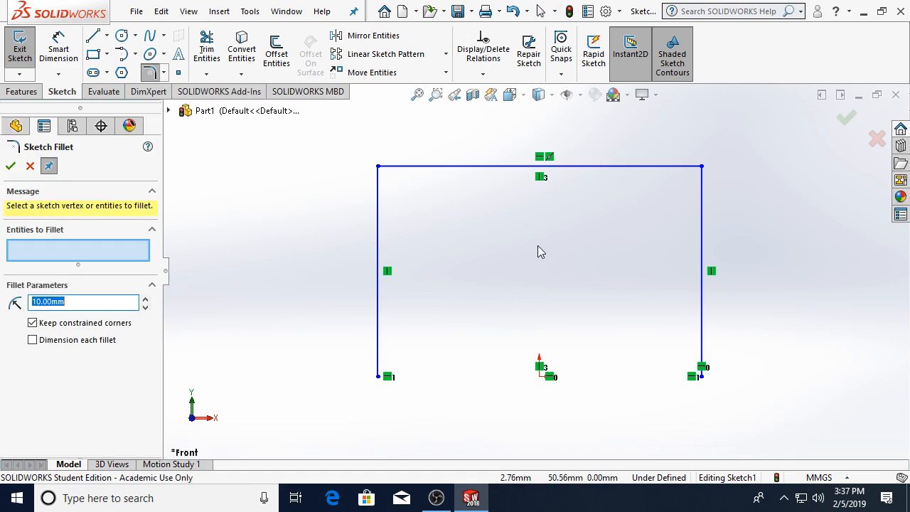
click(378, 204)
click(410, 166)
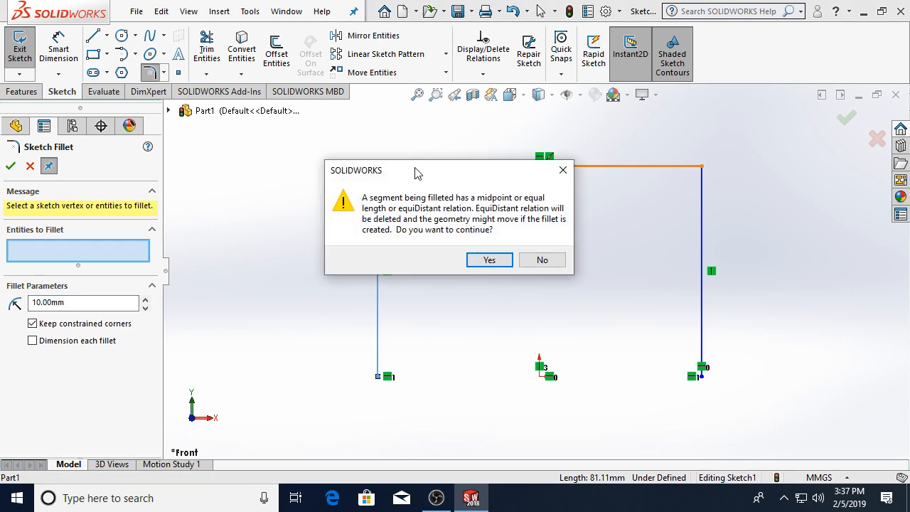
click(498, 263)
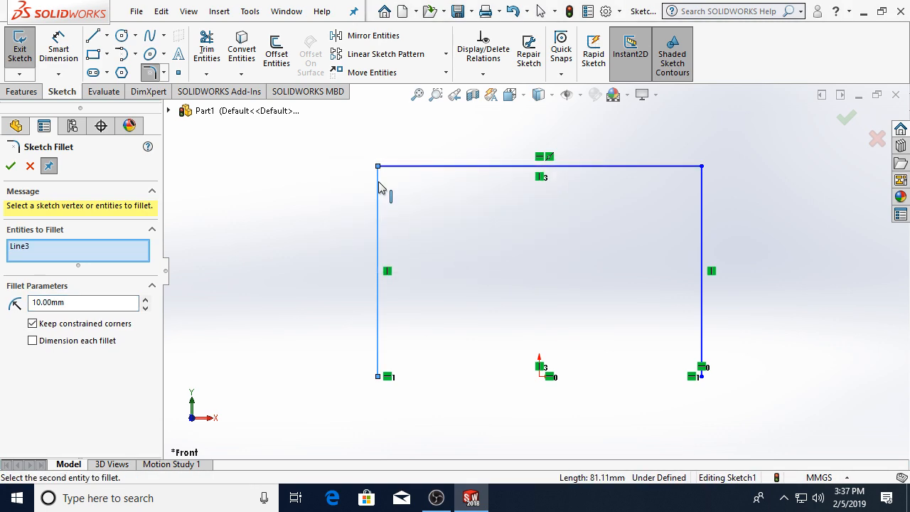
click(410, 168)
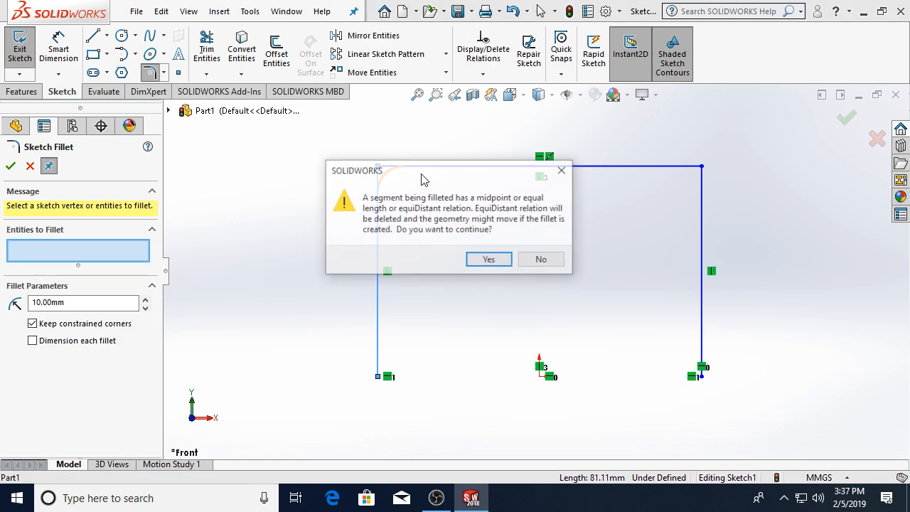
drag(450, 176, 552, 255)
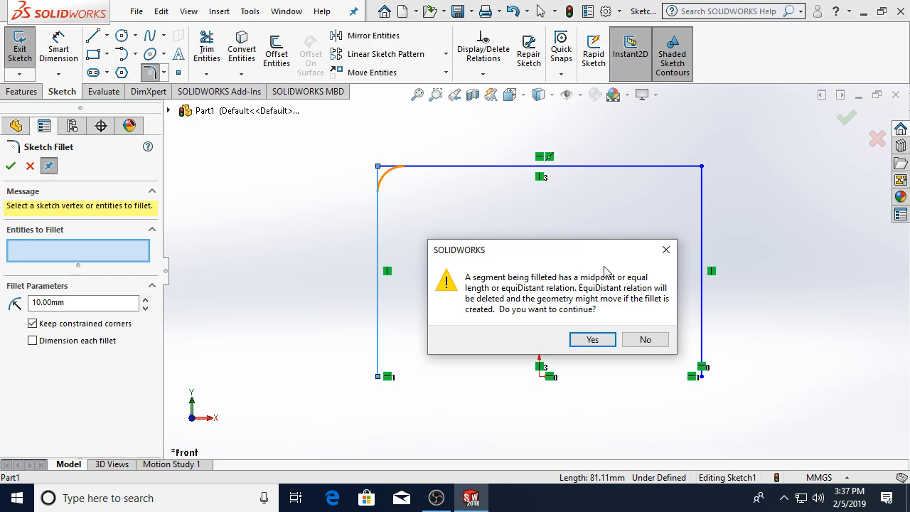
click(601, 339)
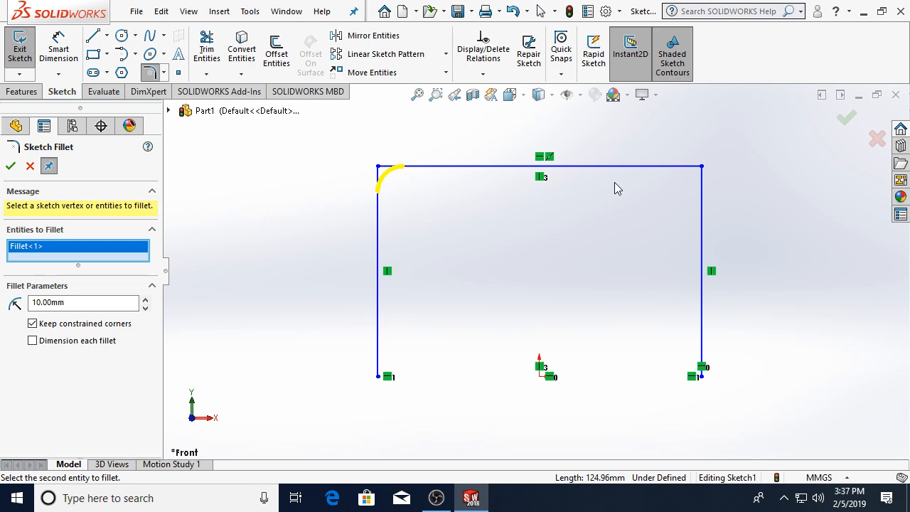
- Add the corner between the upper line and the right leg to the sketch fillet, accepting removal of the equidistant relation
click(662, 169)
click(701, 198)
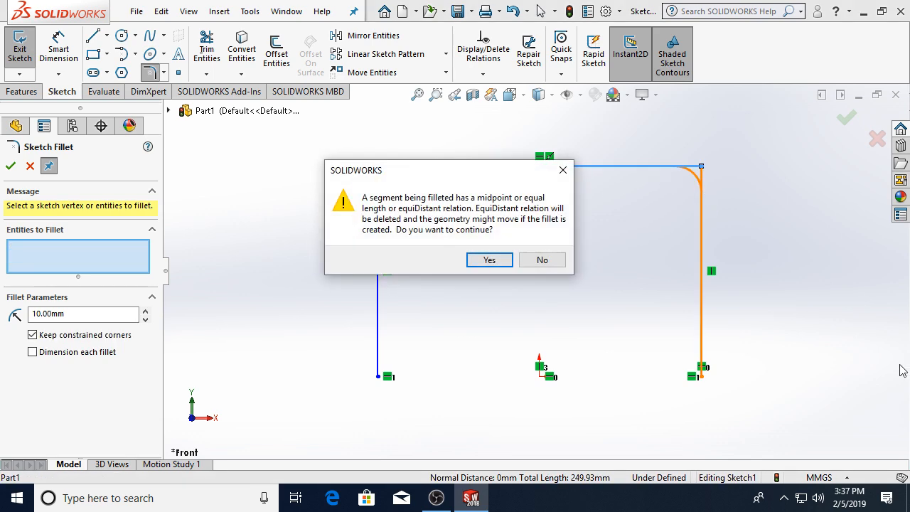
click(489, 260)
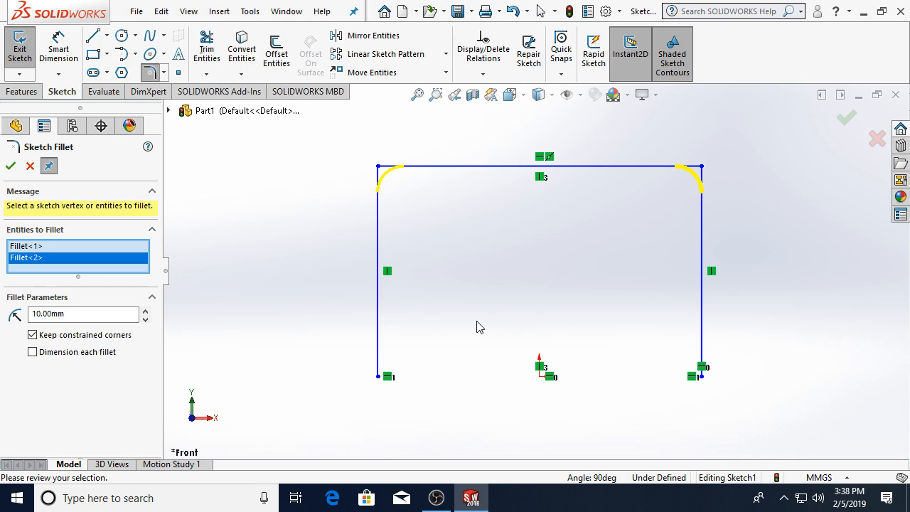
- Try to set the sketch fillet radius to 0.1 m, apply the fillets to both corners and close the command
double_click(87, 315)
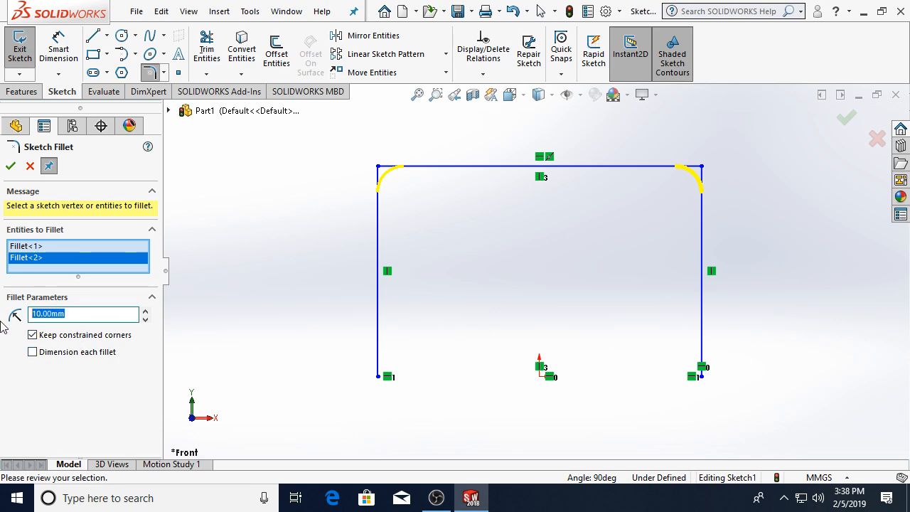
text(0.1m)
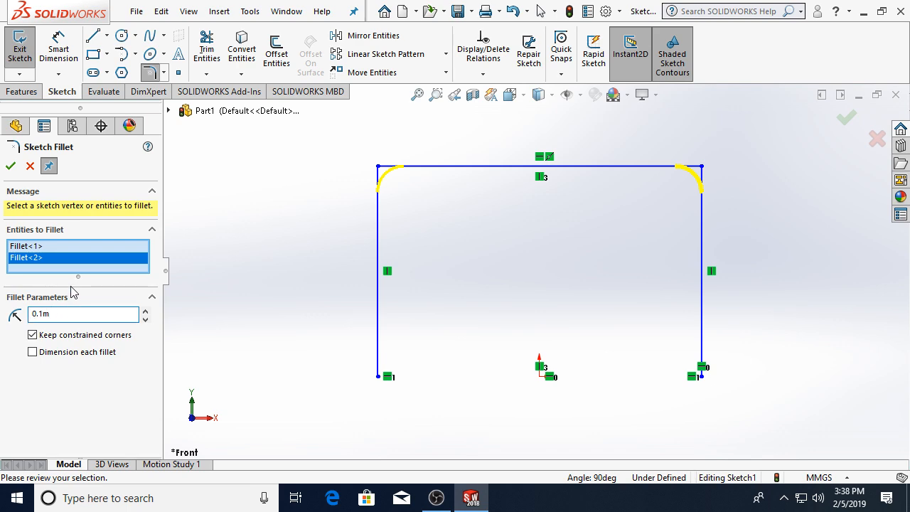
click(10, 168)
click(9, 167)
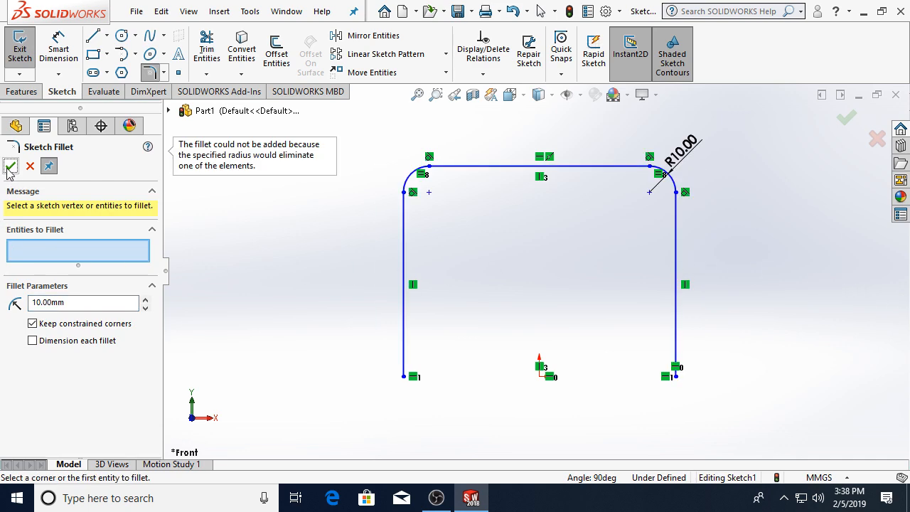
click(10, 166)
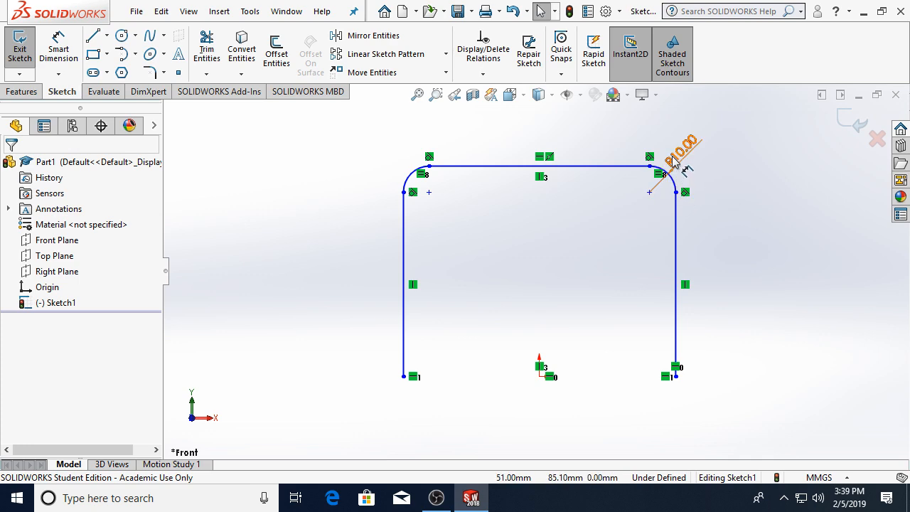
- Move the fillet radius dimension outward from the right corner and set it to 100 mm
drag(684, 169, 720, 152)
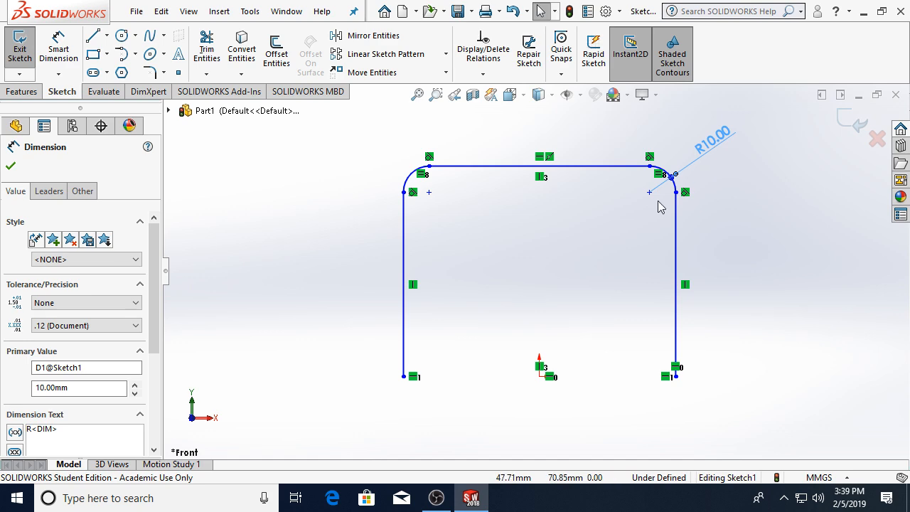
double_click(696, 151)
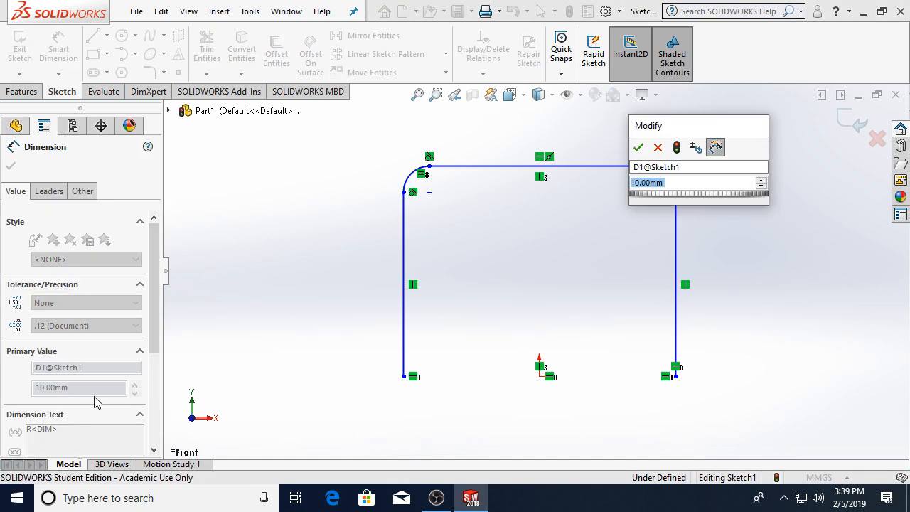
text(100)
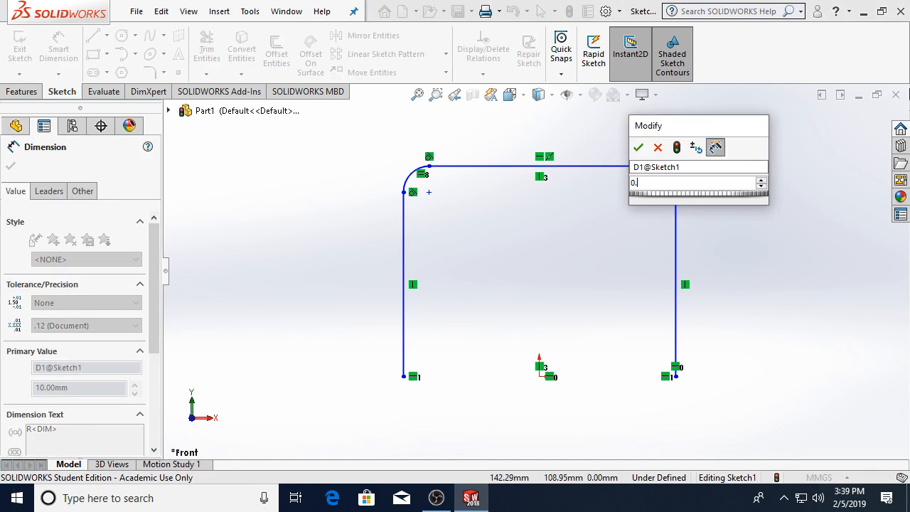
key(Return)
- Exit the sketch and reopen Sketch1 for editing
click(846, 124)
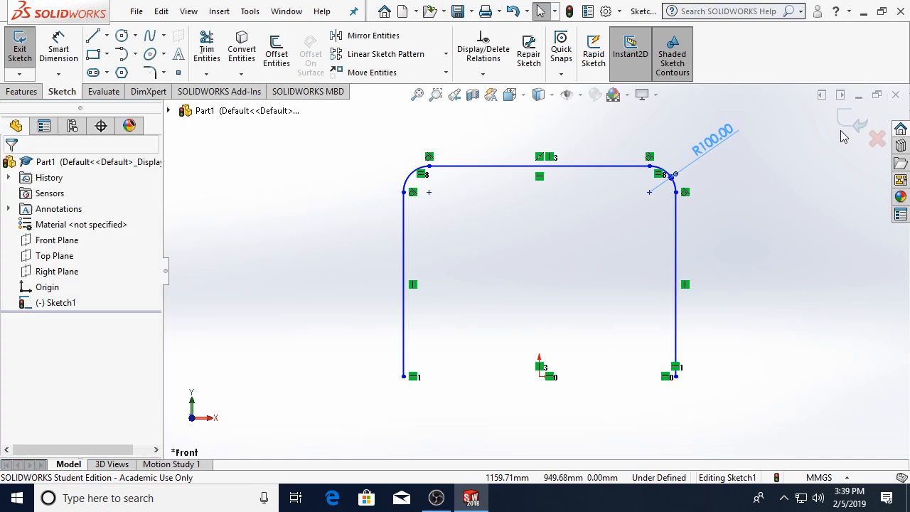
right_click(57, 304)
click(67, 204)
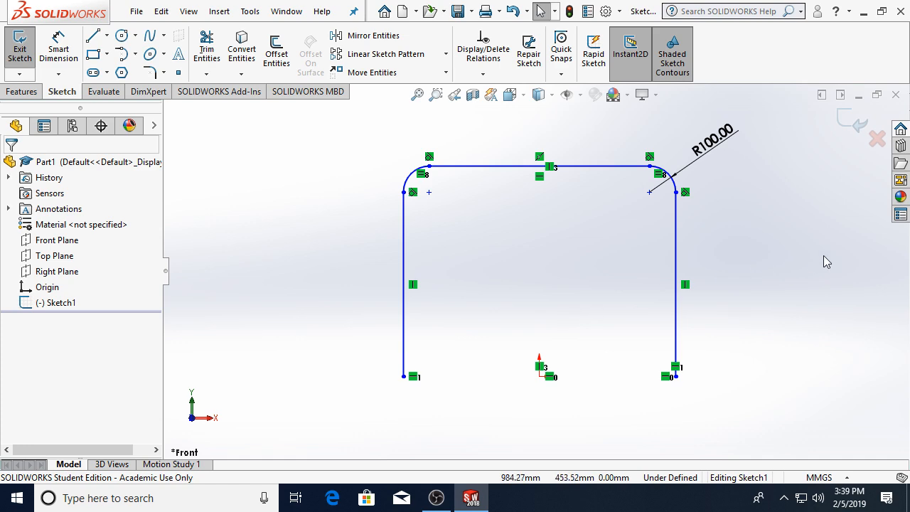
scroll(785, 258, up, 4)
scroll(659, 260, down, 2)
scroll(477, 278, down, 2)
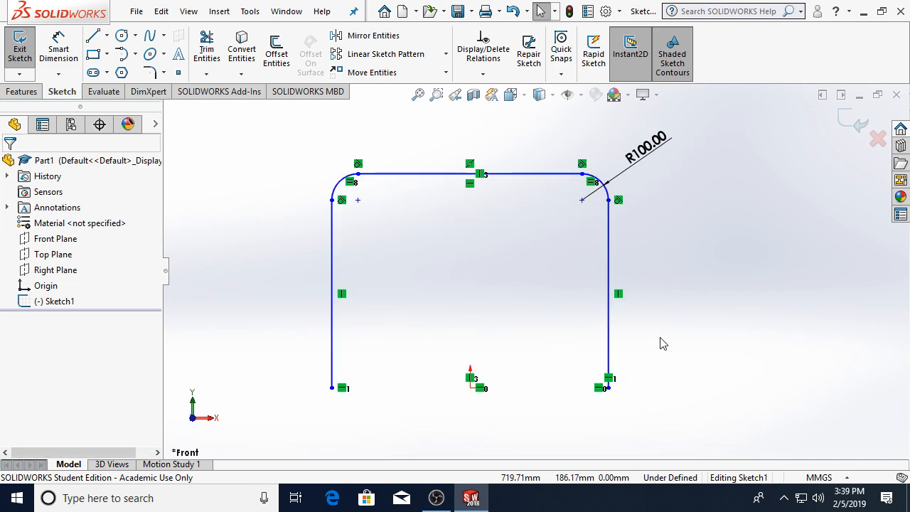
- Move the fillet radius dimension farther outward from the right corner and confirm its value of 100 mm
drag(644, 150, 669, 165)
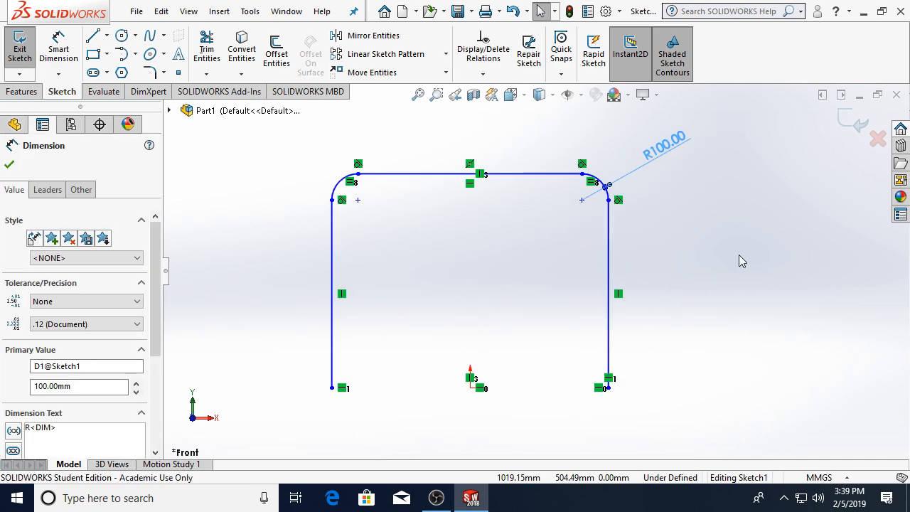
double_click(670, 158)
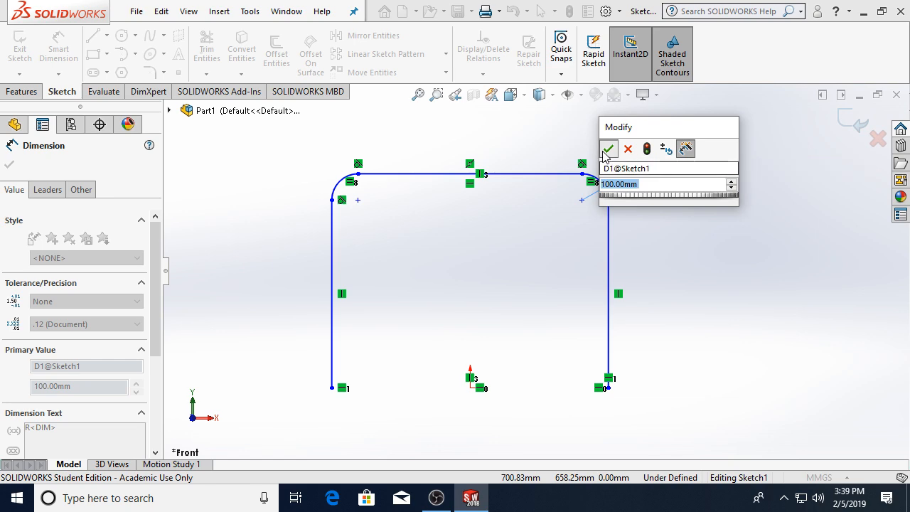
key(Return)
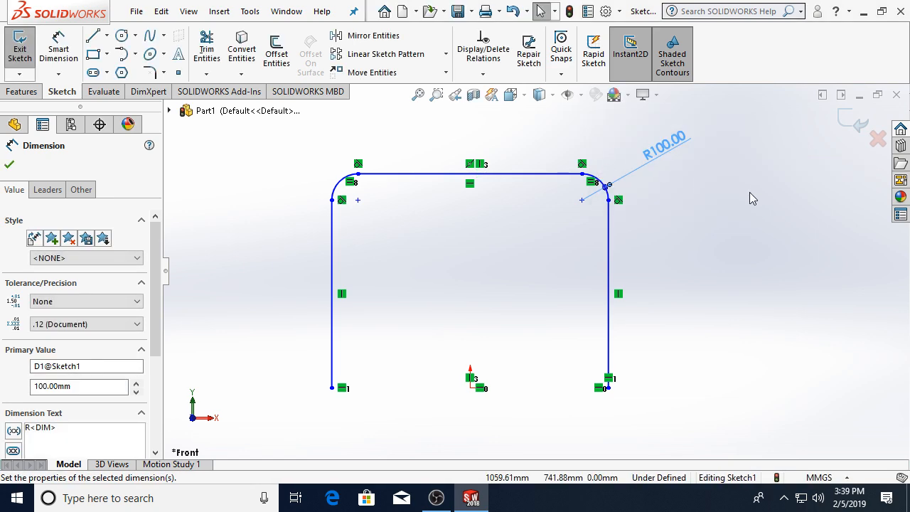
click(8, 164)
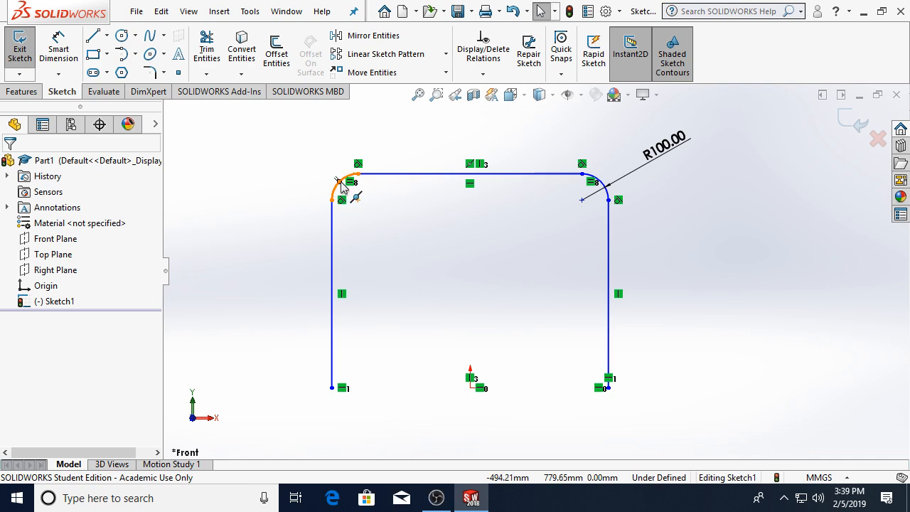
- Dimension the distance between the two vertical legs, placing it above the profile, and set it to 0.5 mm
click(61, 57)
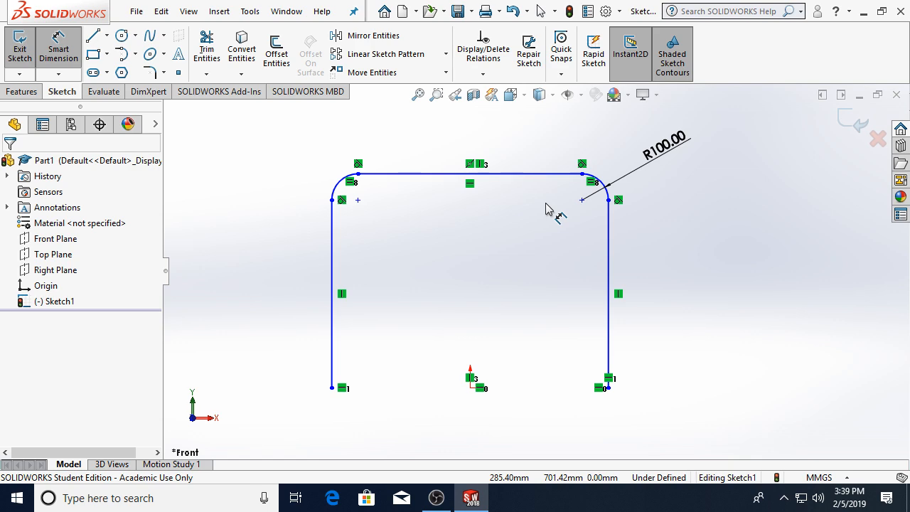
click(332, 240)
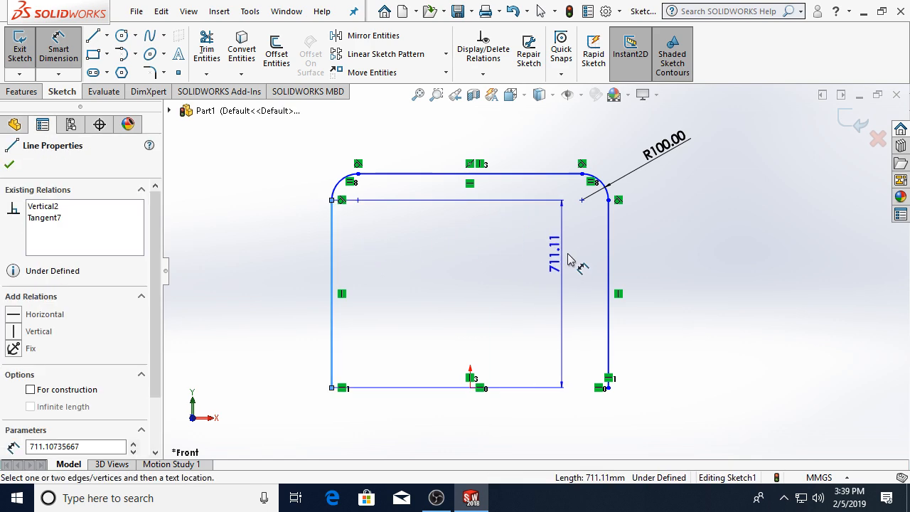
click(607, 245)
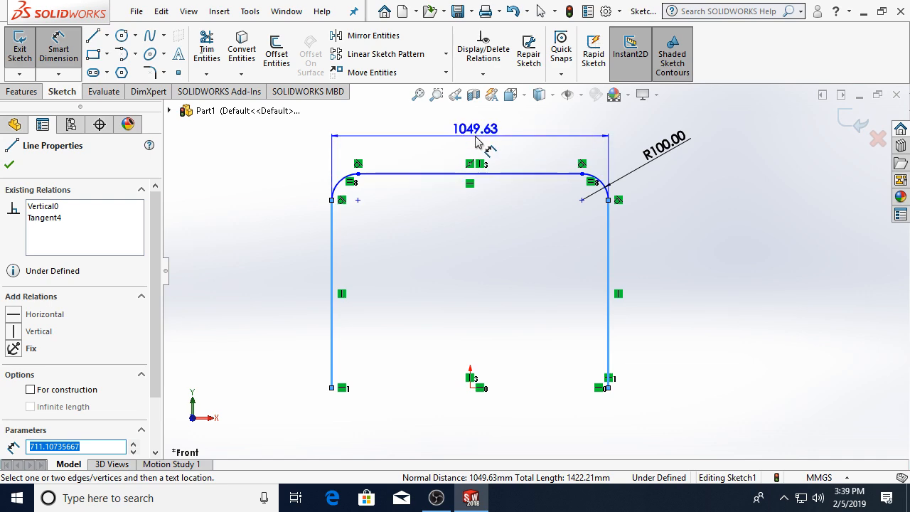
click(475, 142)
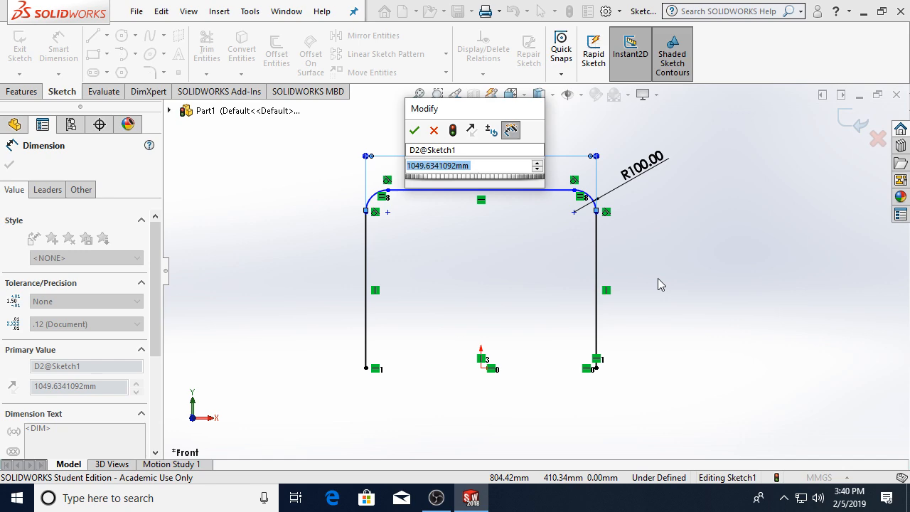
text(0.5)
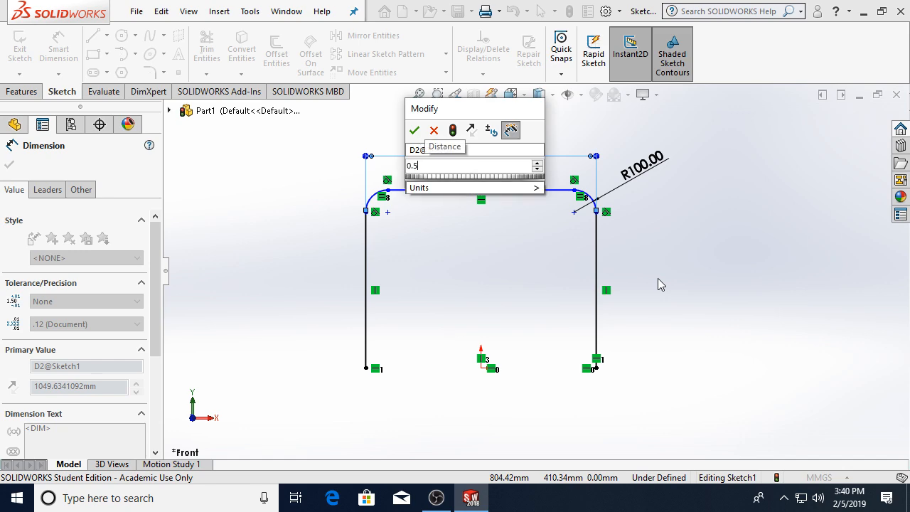
key(Return)
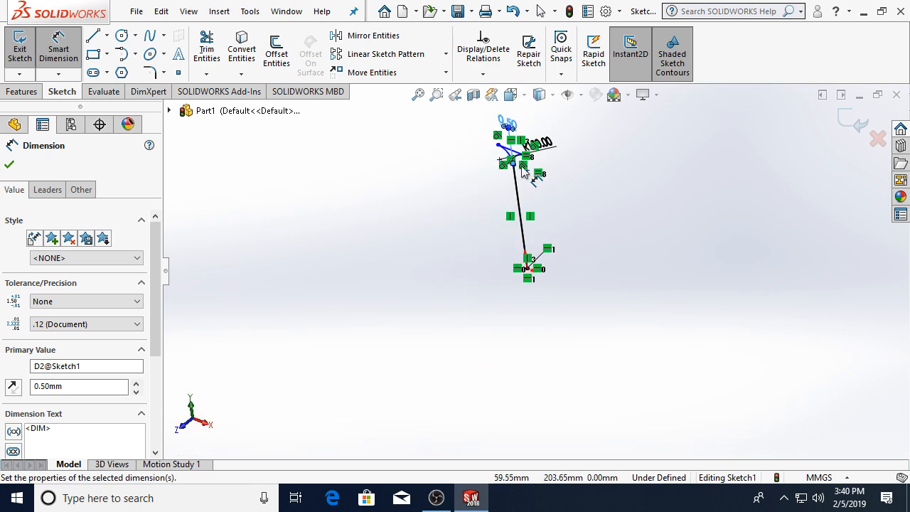
- Set the distance between the two vertical legs to 500 mm and return to the Front view
double_click(509, 155)
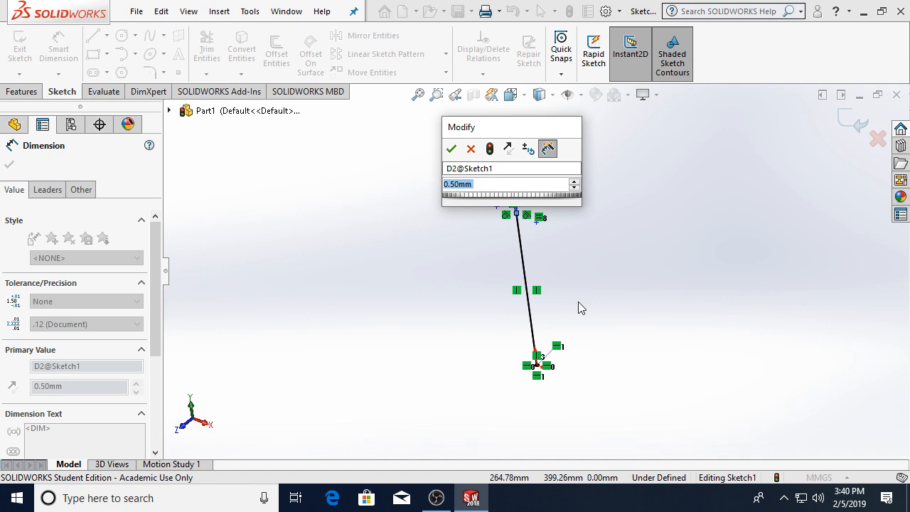
text(500)
key(Return)
scroll(555, 289, down, 1)
middle_drag(556, 288, 577, 230)
click(511, 96)
click(523, 130)
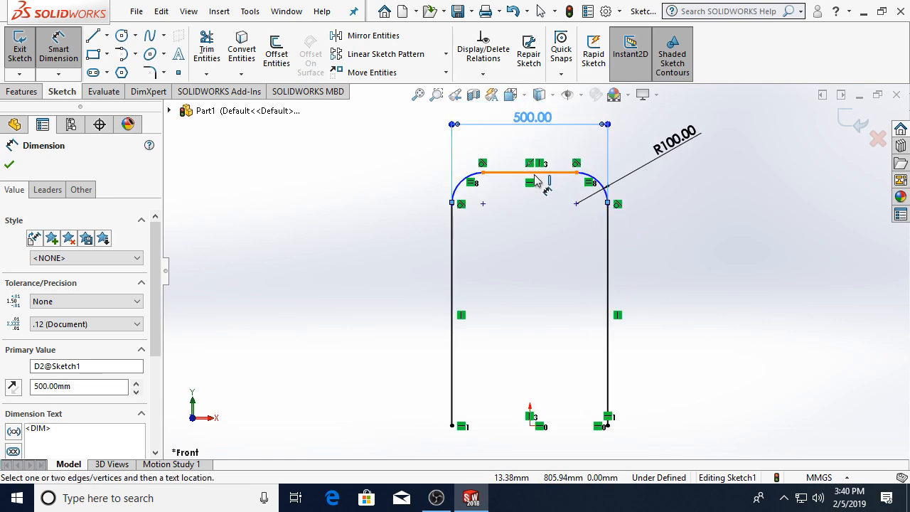
- Shift the width dimension slightly closer to the profile and lower the upper line to about 359 mm above the leg ends
key(Escape)
mouse_move(537, 122)
mouse_down()
mouse_move(534, 271)
mouse_move(527, 128)
mouse_up()
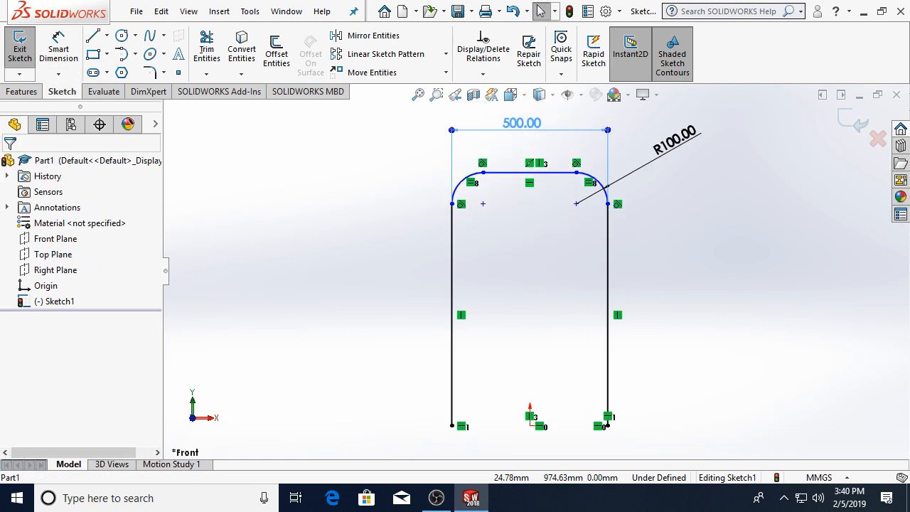
drag(545, 174, 534, 314)
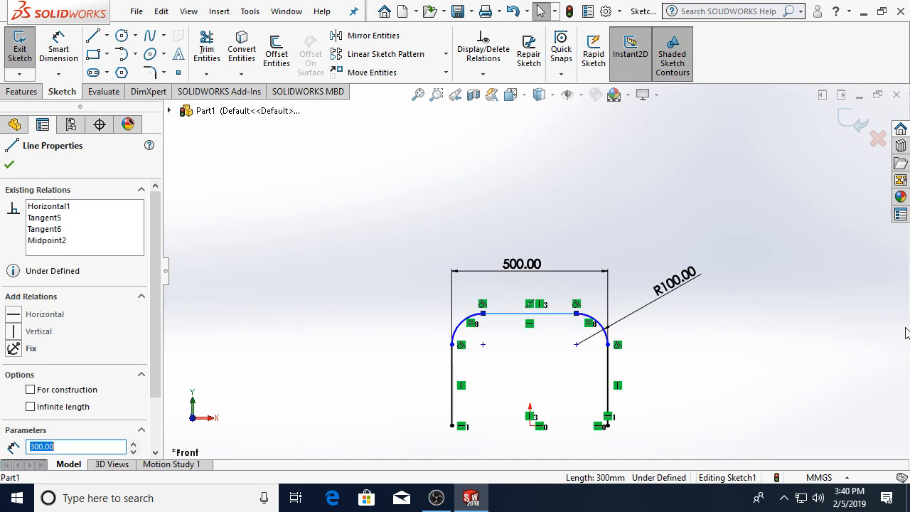
click(903, 333)
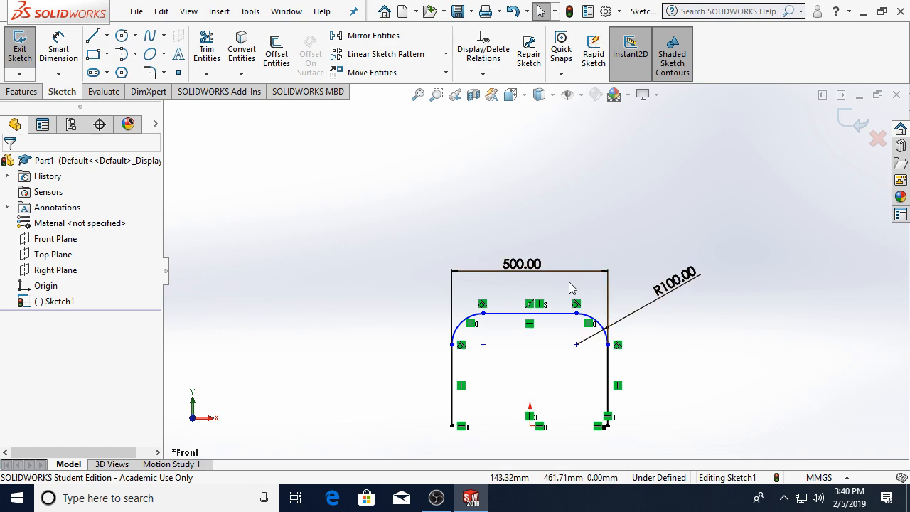
- Dimension the height from the right leg's lower endpoint to the upper line, placing it beside the profile, and set it to 250 mm
click(58, 52)
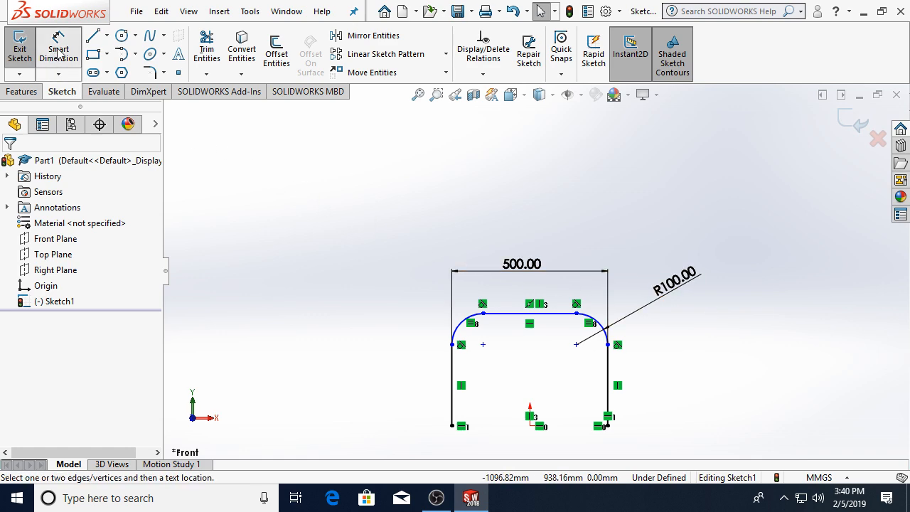
click(608, 426)
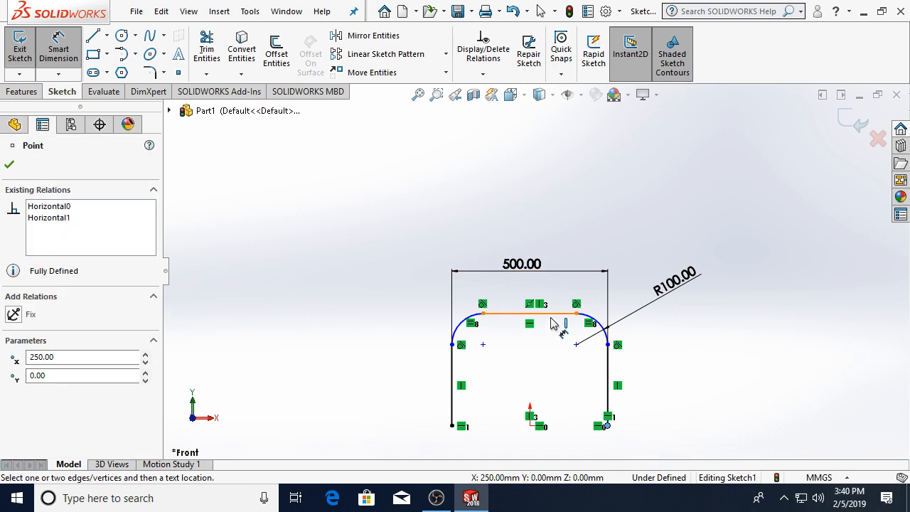
click(555, 315)
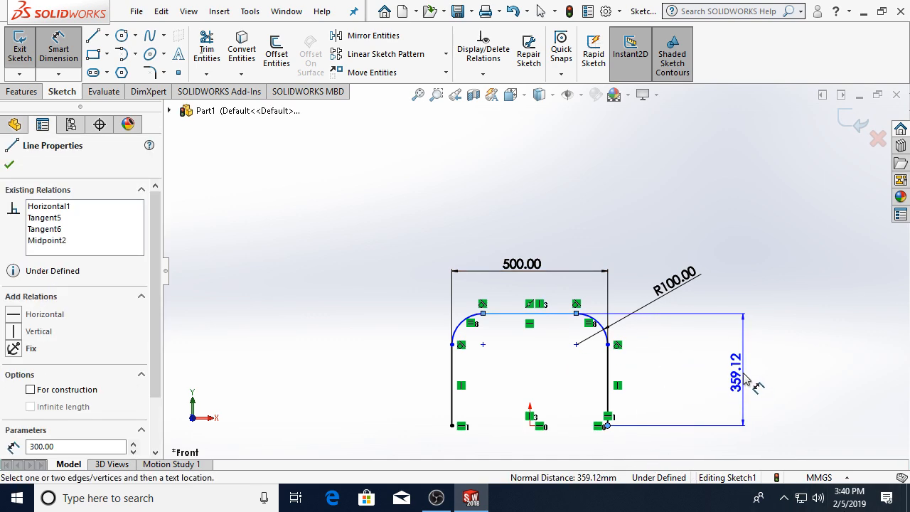
click(753, 379)
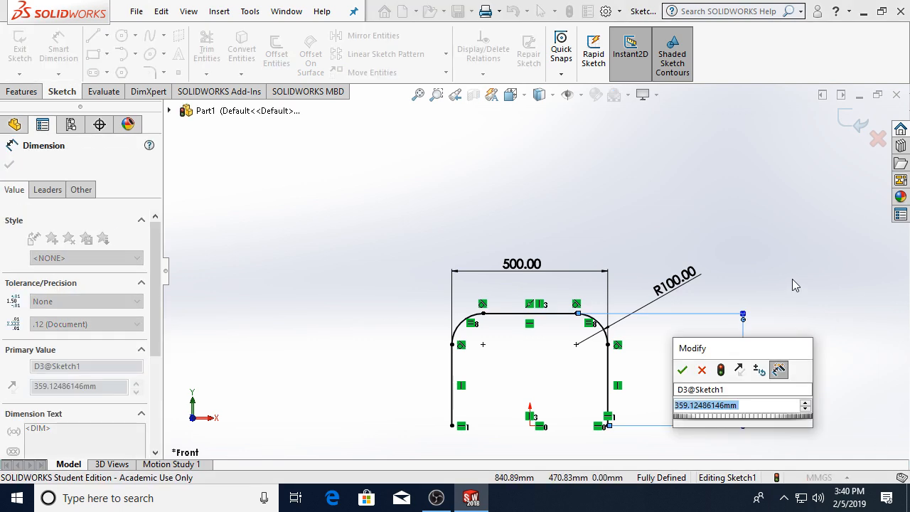
text(250)
key(Return)
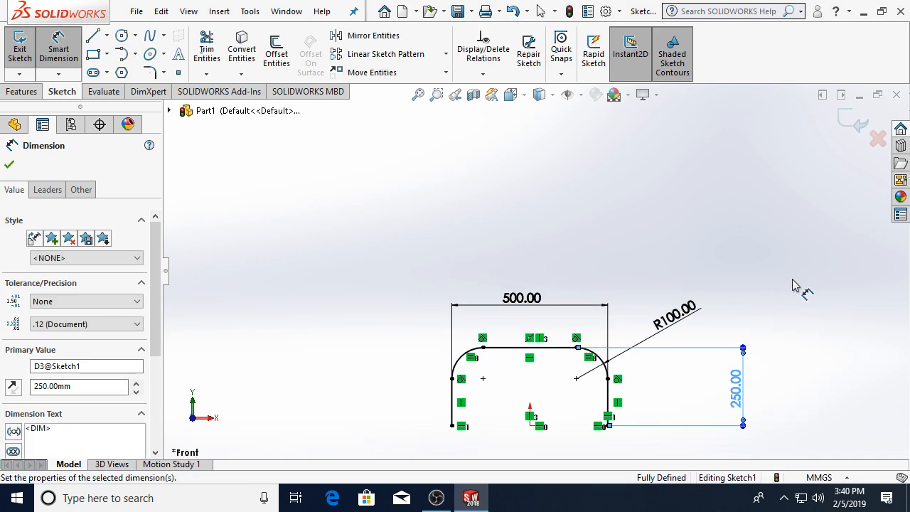
scroll(685, 404, down, 1)
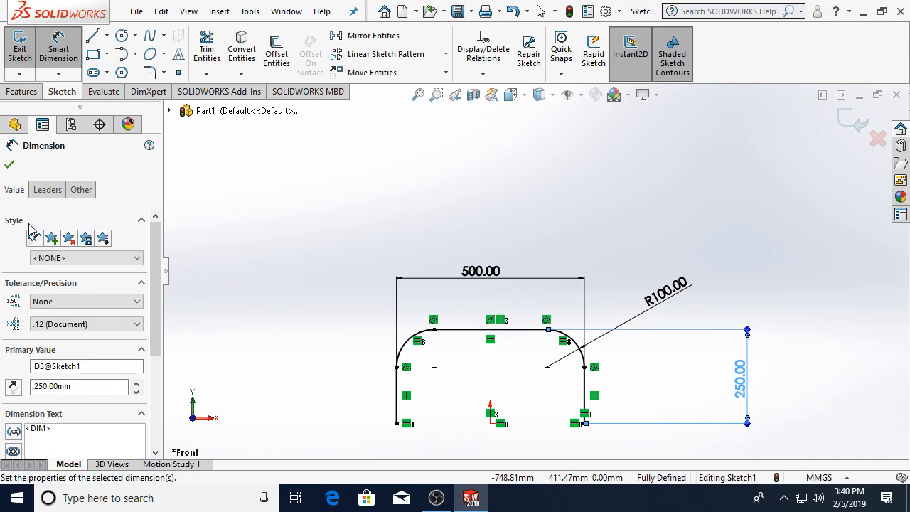
click(10, 165)
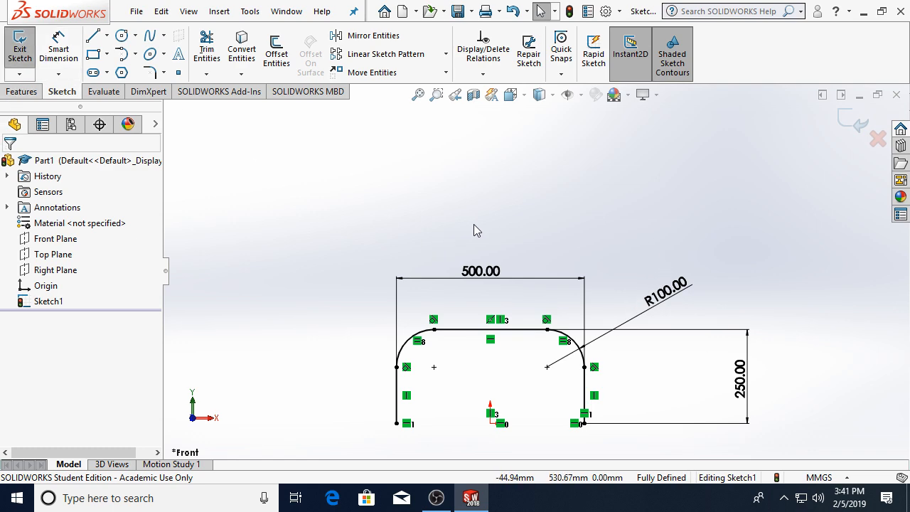
- Change the document's unit system to MKS (meter, kilogram, second) in the document properties
click(250, 11)
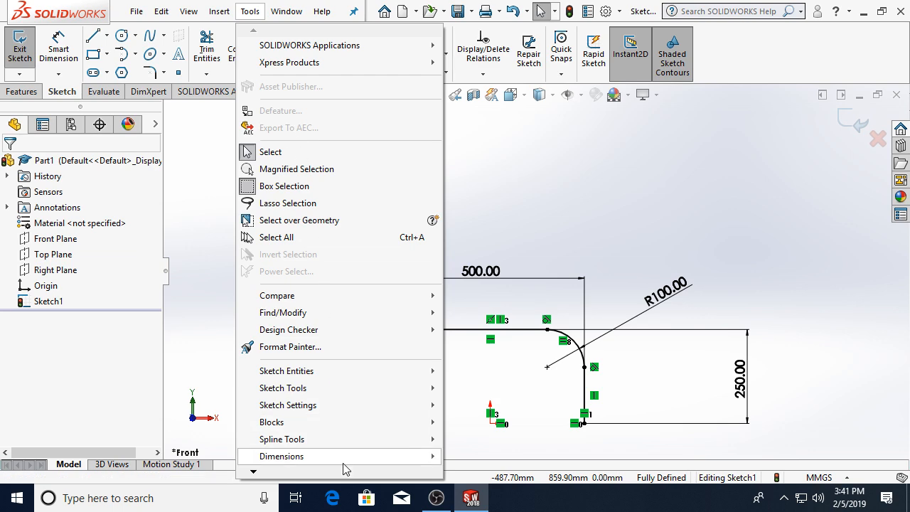
mouse_move(338, 474)
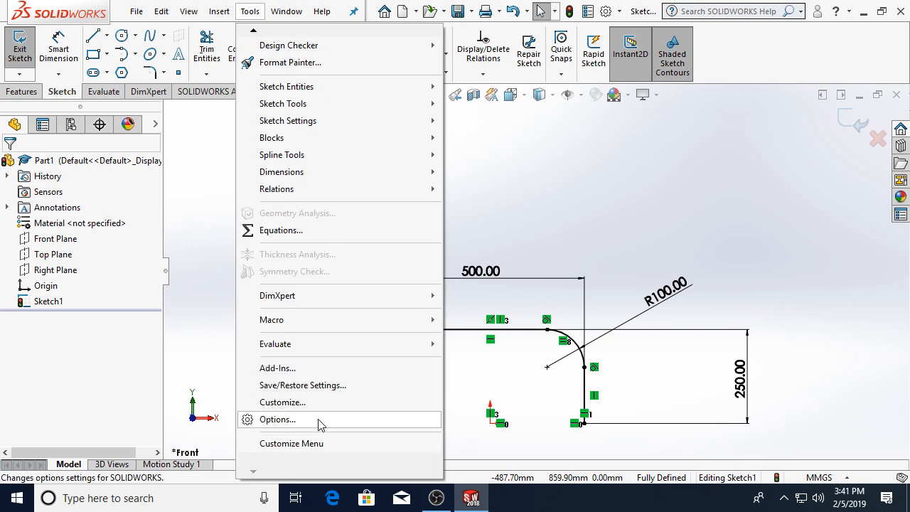
click(319, 420)
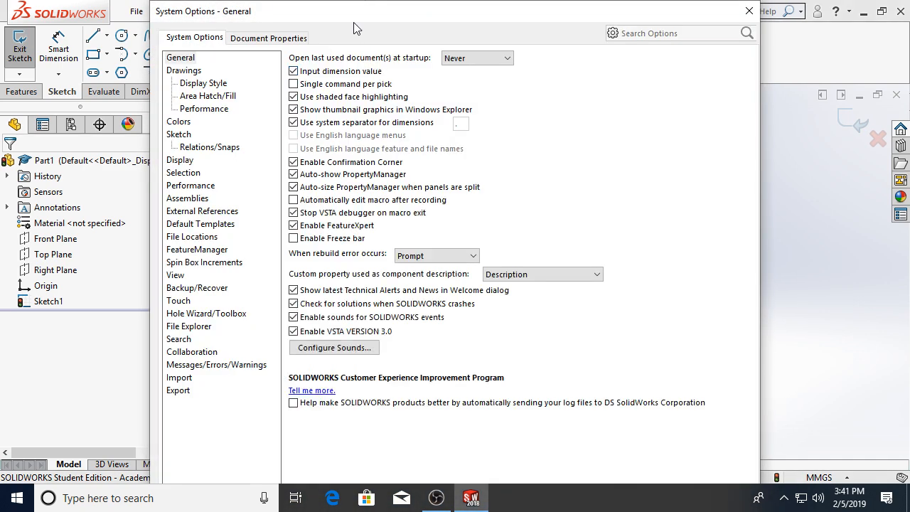
click(270, 39)
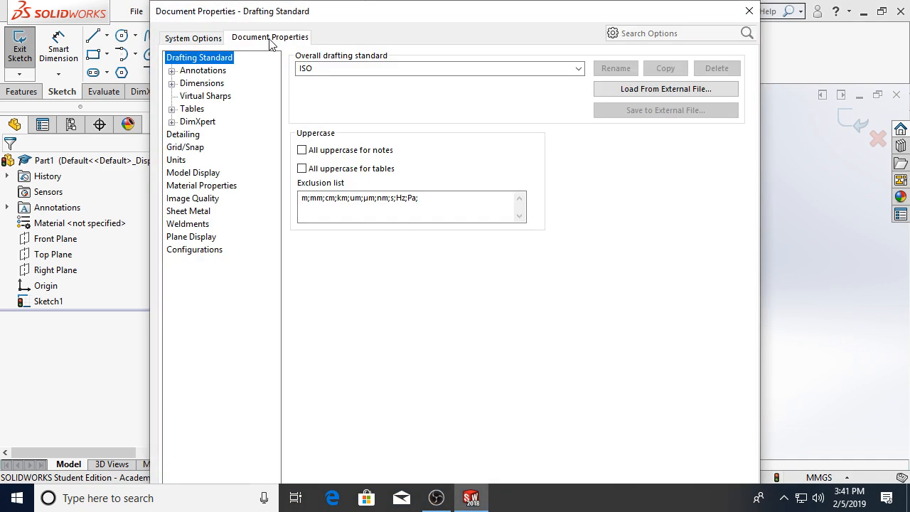
drag(230, 18, 237, 57)
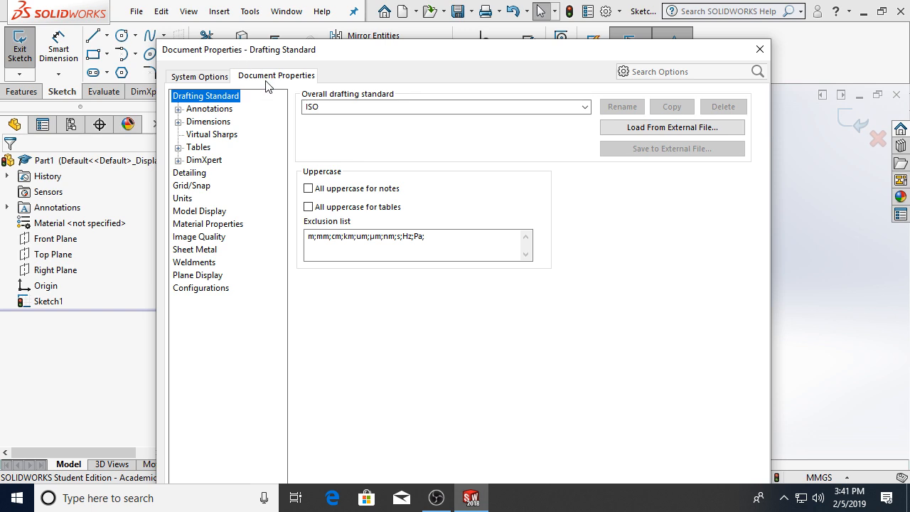
click(189, 199)
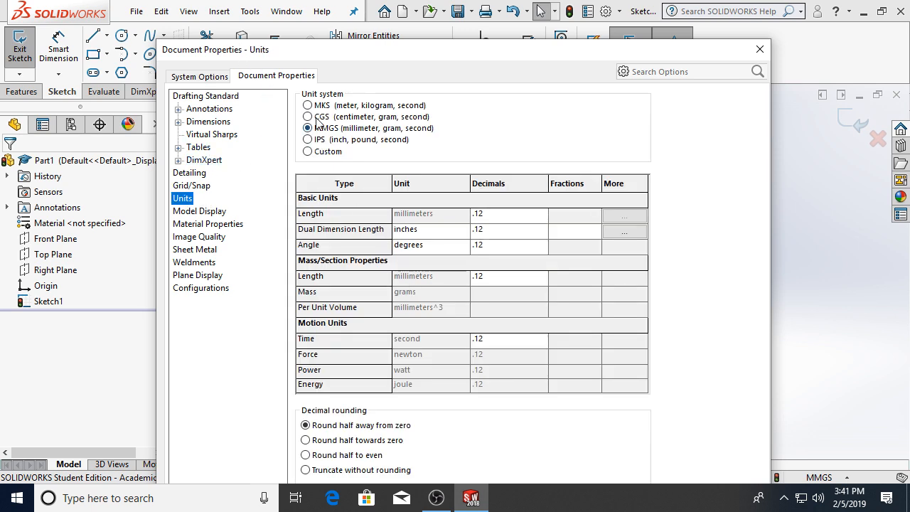
click(348, 107)
drag(443, 45, 400, 6)
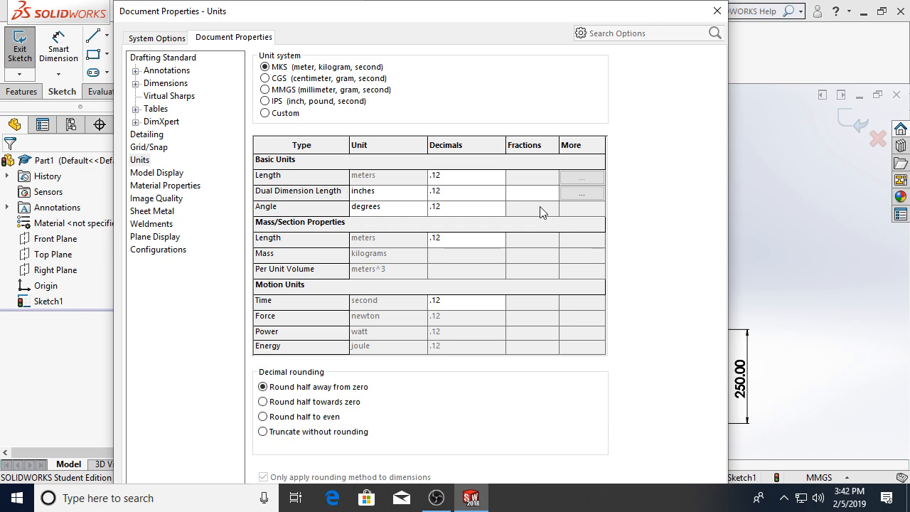
key(Return)
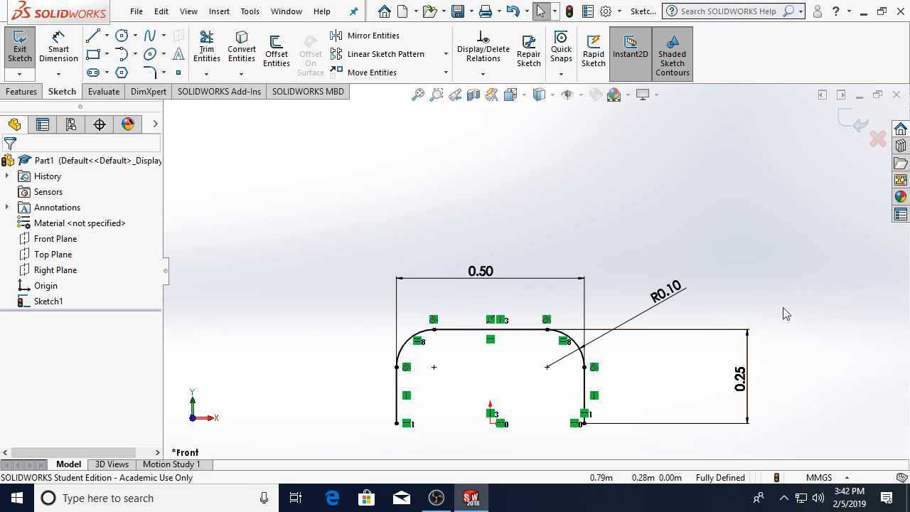
- Examine the width dimension's properties, including its precision and dual dimension options
click(488, 279)
click(507, 280)
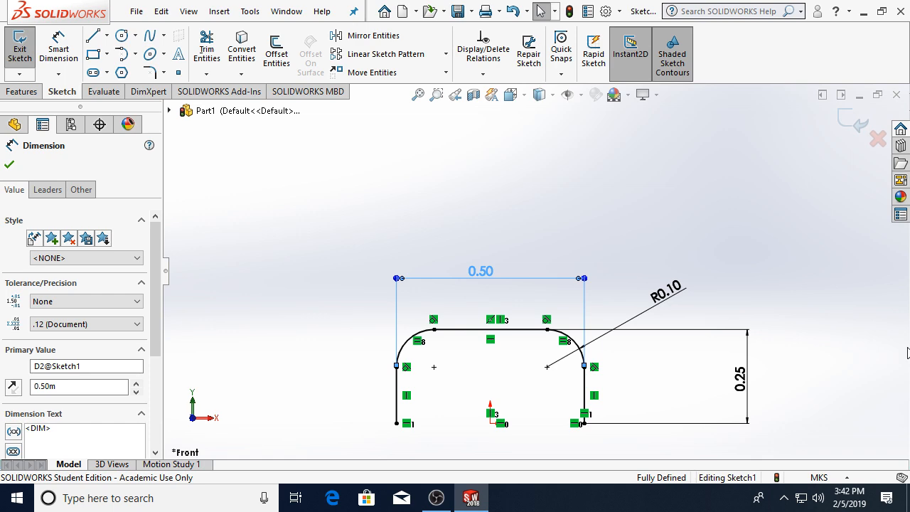
scroll(116, 386, down, 2)
scroll(98, 353, up, 2)
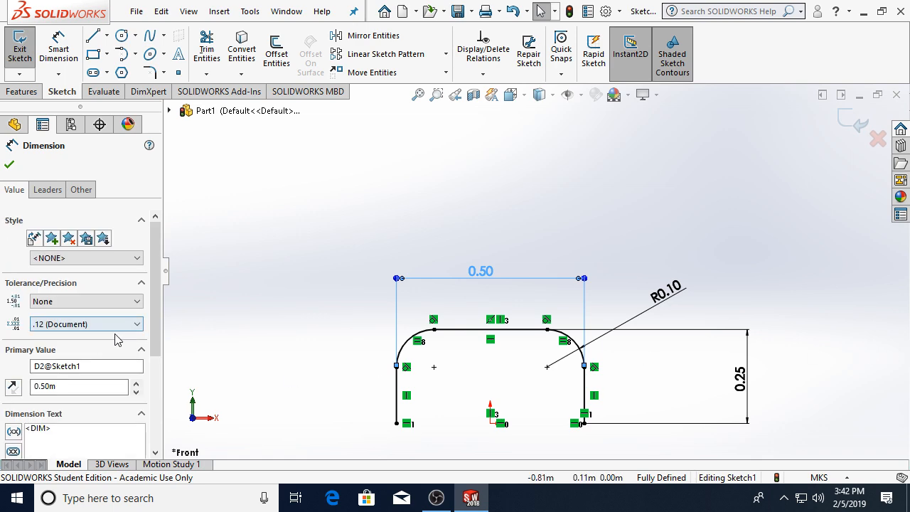
scroll(153, 334, down, 2)
drag(153, 334, 159, 410)
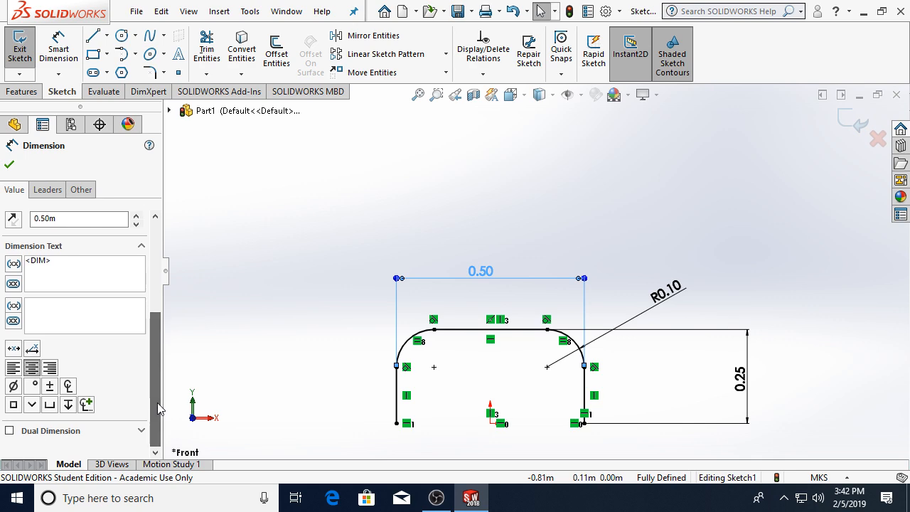
click(141, 431)
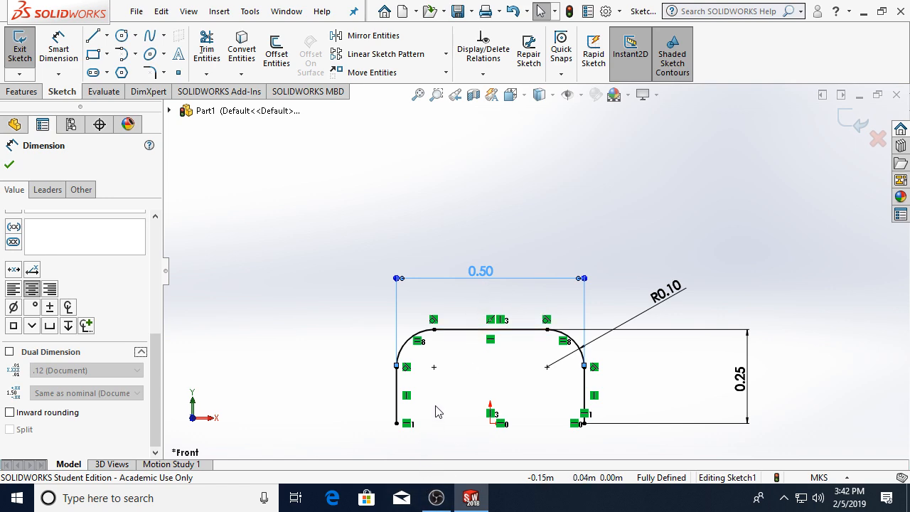
scroll(155, 394, up, 5)
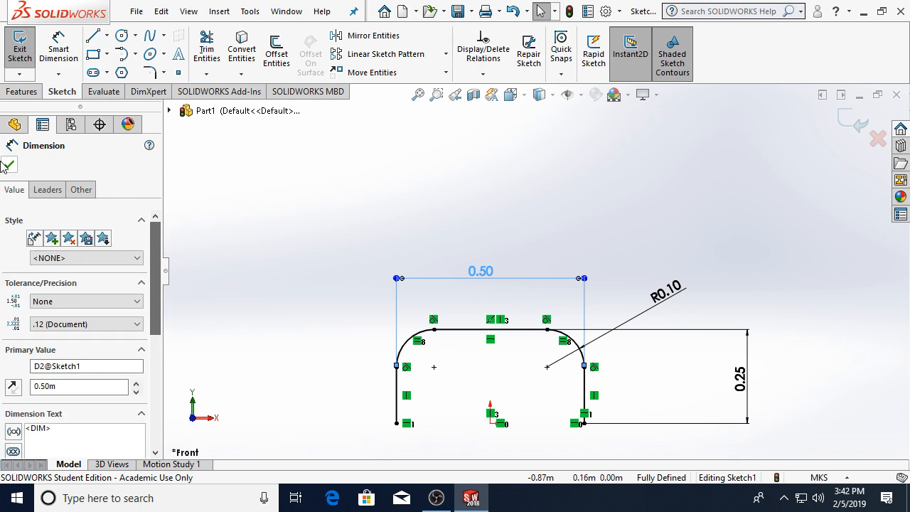
- Close the width dimension's properties and finish the inverted U-shaped sketch
click(9, 166)
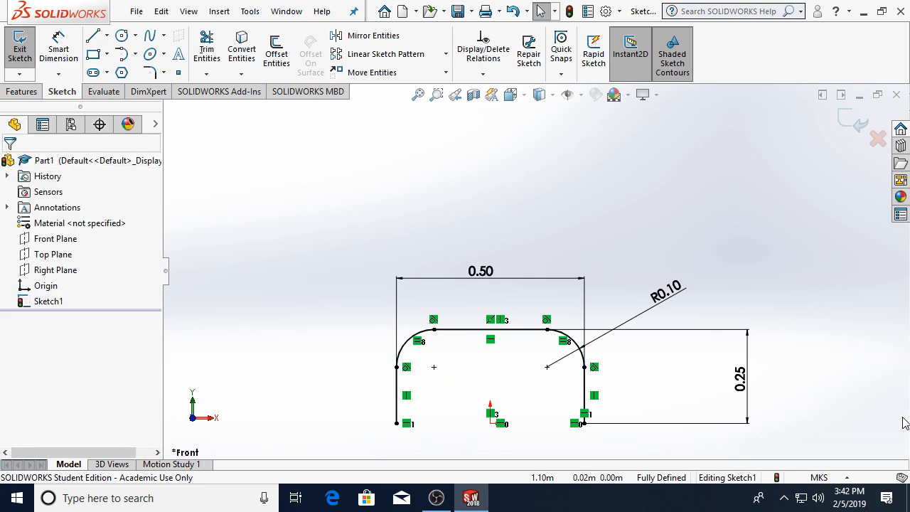
scroll(489, 425, down, 2)
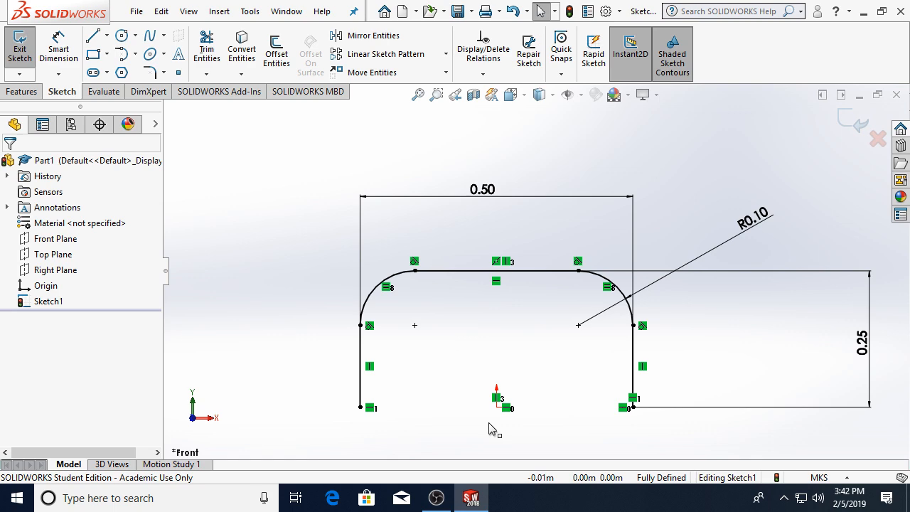
click(855, 120)
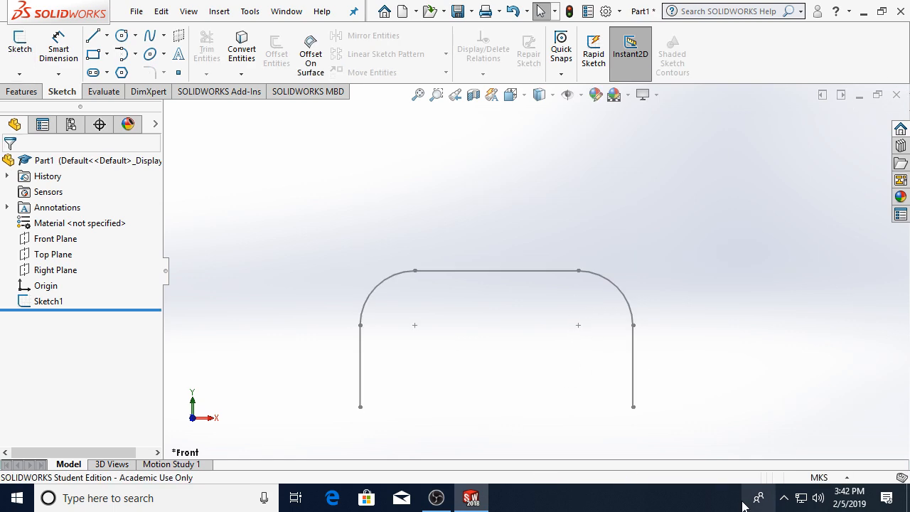
- On the Top Plane, sketch a circle about 0.07 m in diameter centred on the right leg's lower endpoint
click(20, 50)
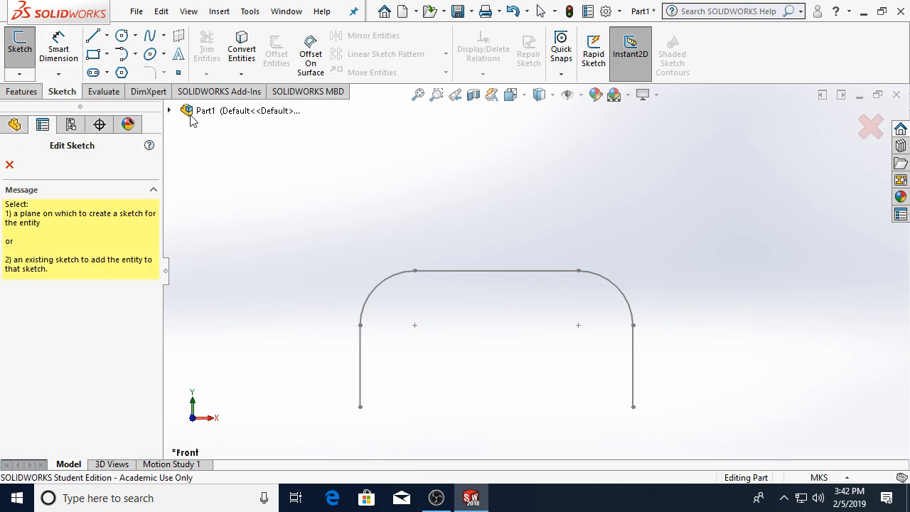
click(179, 114)
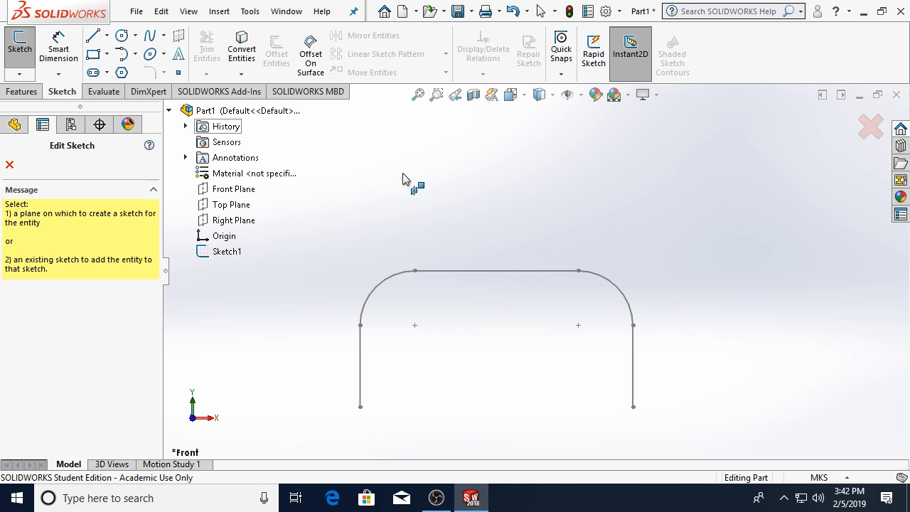
click(228, 204)
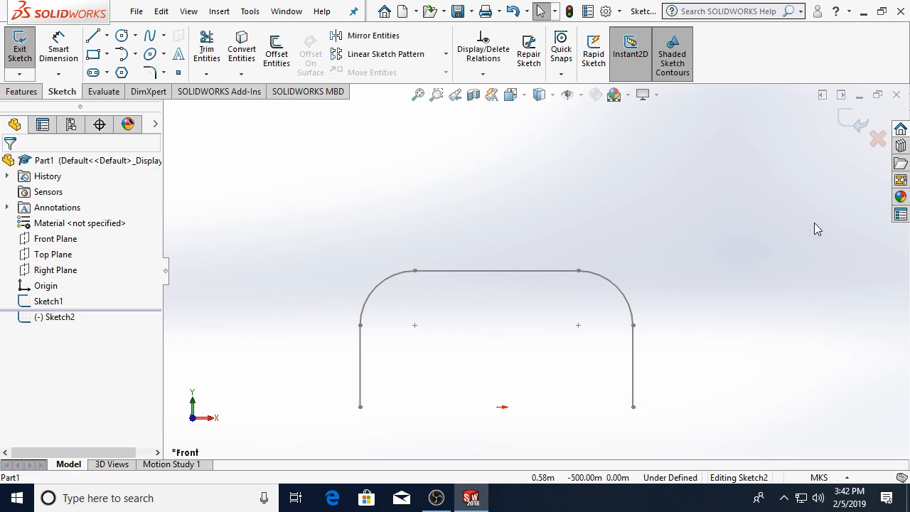
click(125, 37)
scroll(645, 406, down, 5)
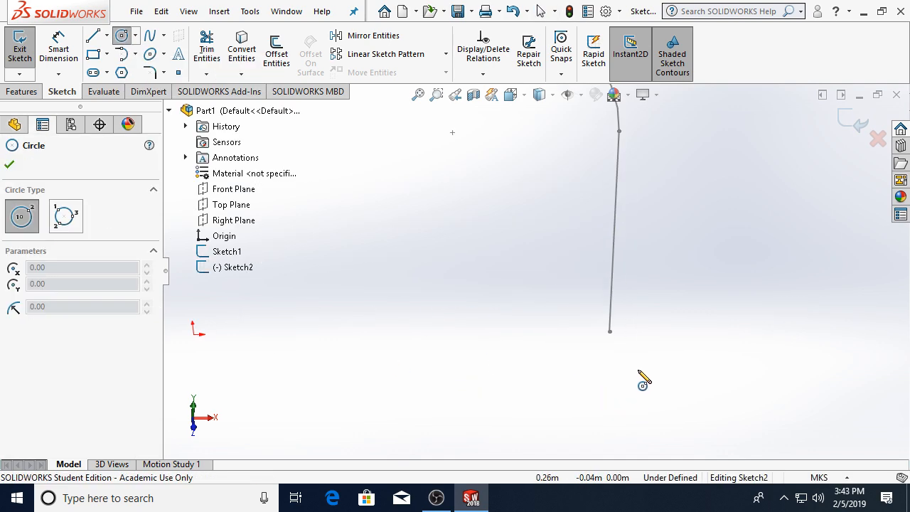
click(610, 332)
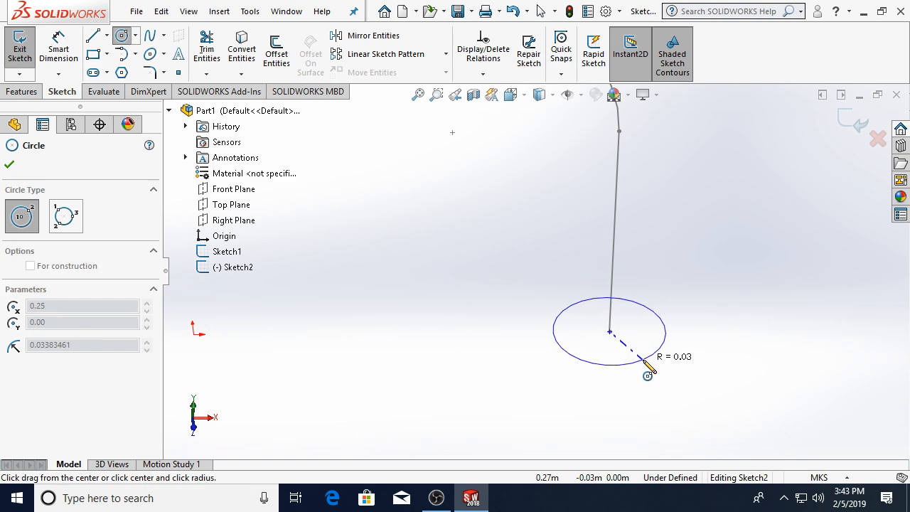
click(648, 373)
key(Escape)
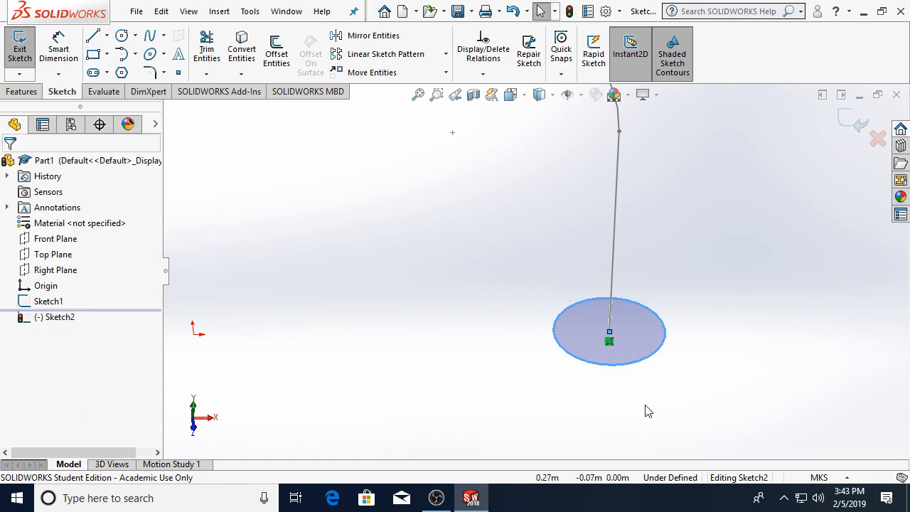
- Inspect the circle centre's coincident relation with the right leg's lower endpoint
click(609, 333)
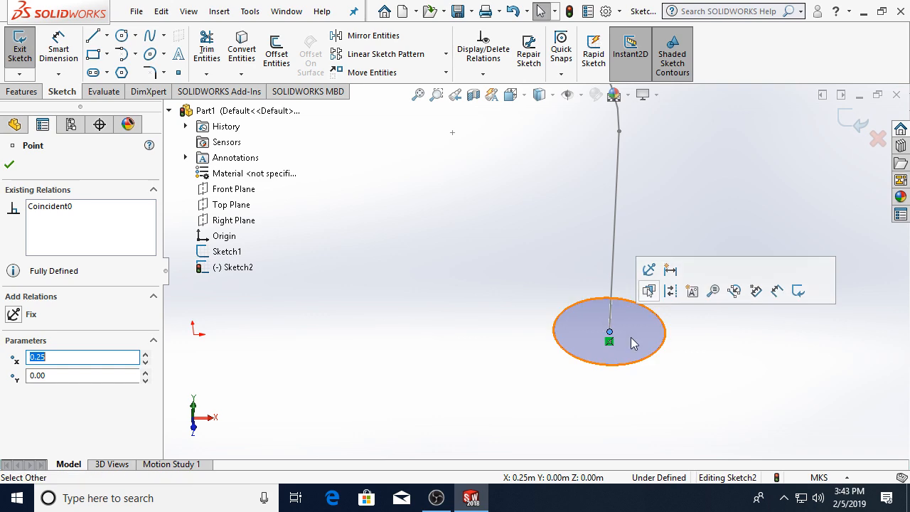
click(492, 407)
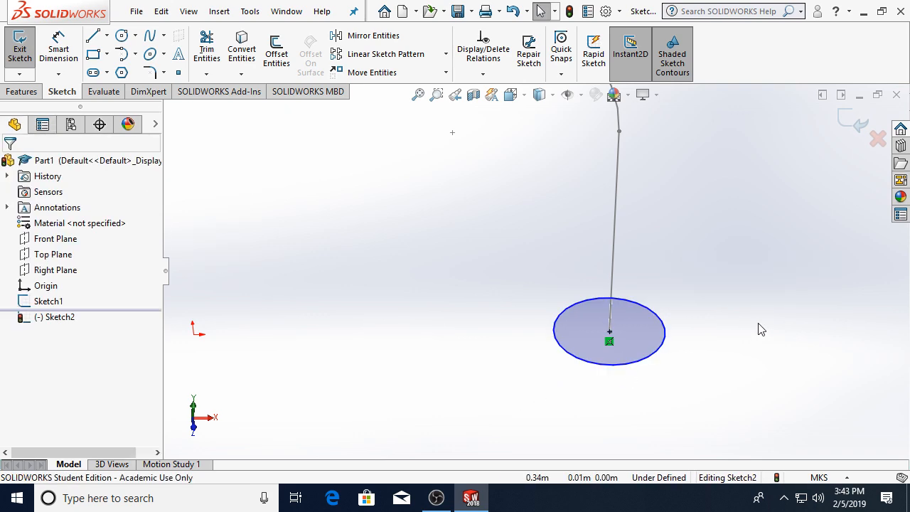
click(609, 332)
click(609, 327)
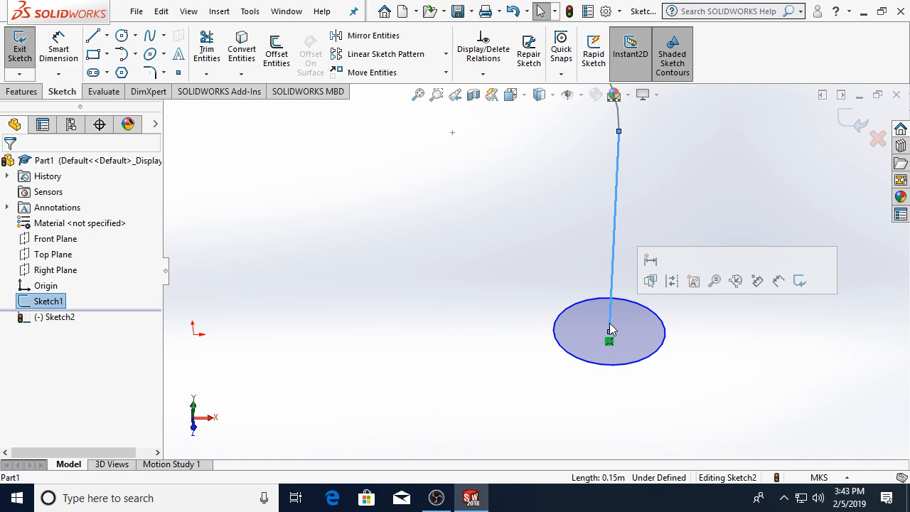
click(582, 395)
drag(611, 339, 580, 433)
click(523, 339)
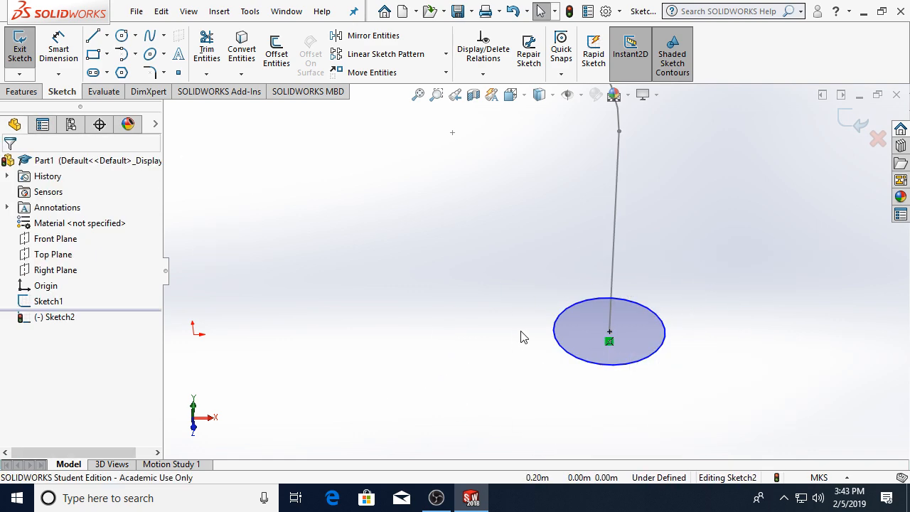
- Dimension the circle's diameter, set it to 0.05 m, and finish the sketch
scroll(522, 337, up, 5)
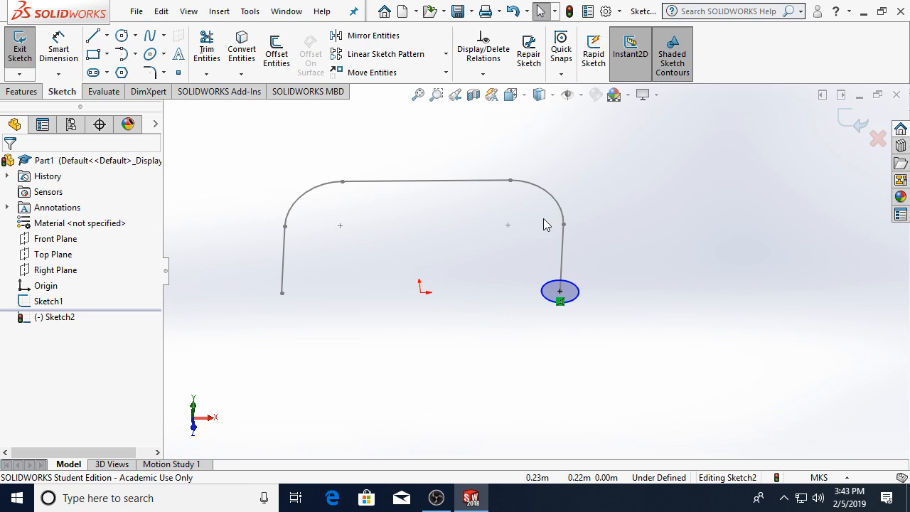
click(55, 53)
click(575, 302)
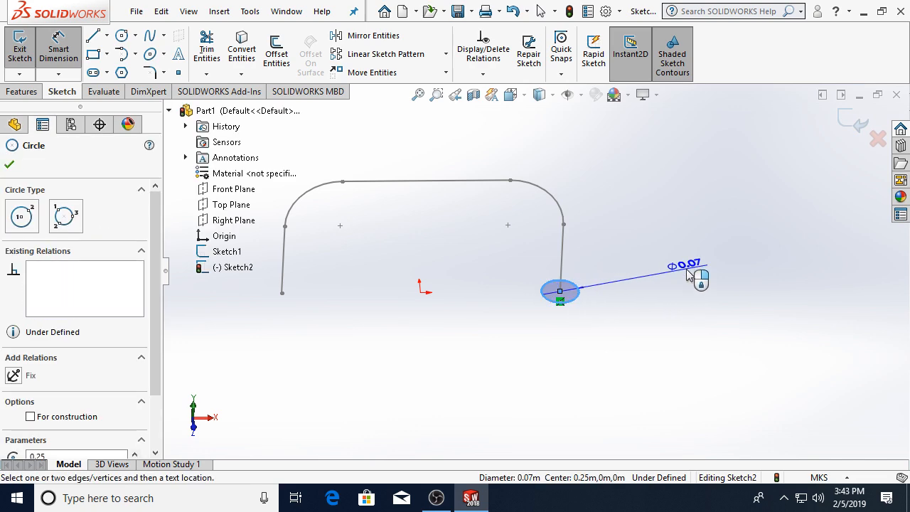
click(675, 267)
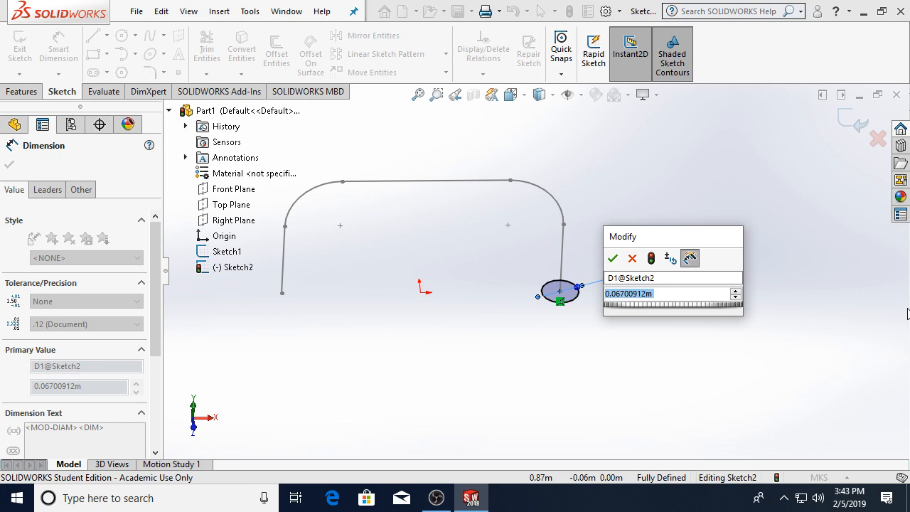
text(0.05m)
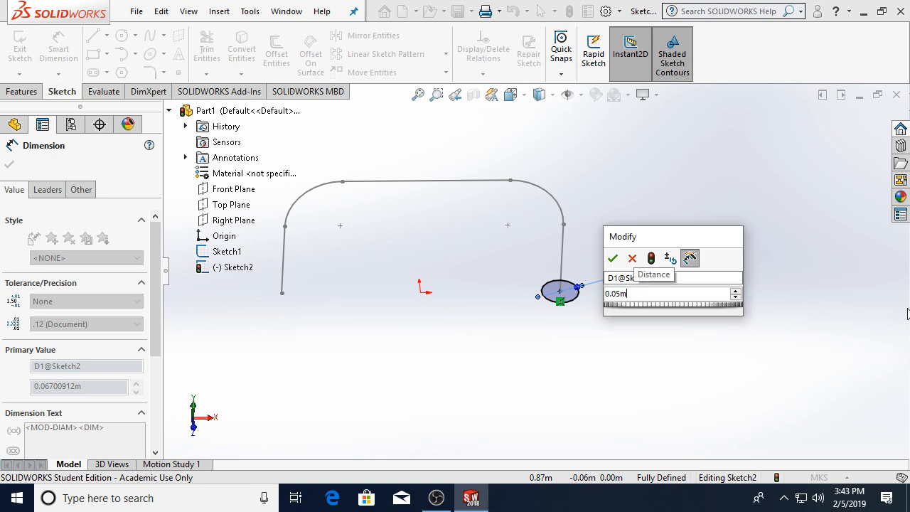
key(Return)
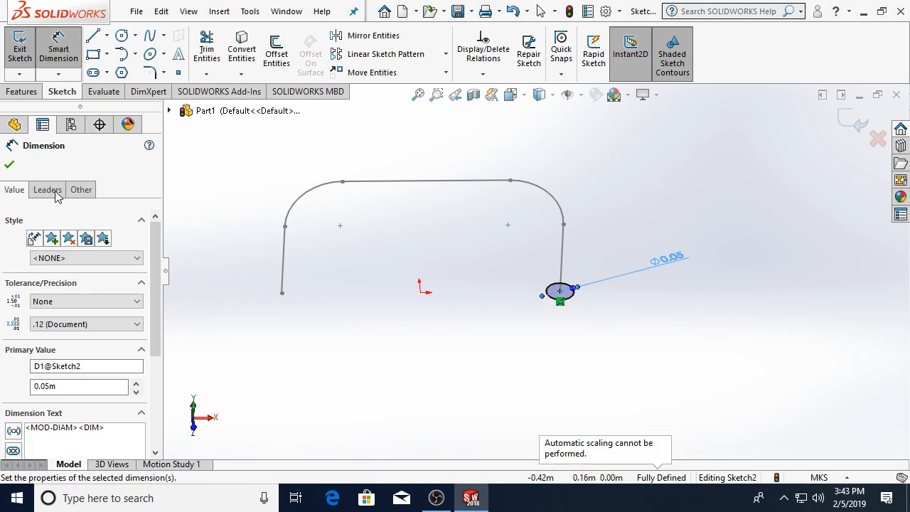
click(9, 166)
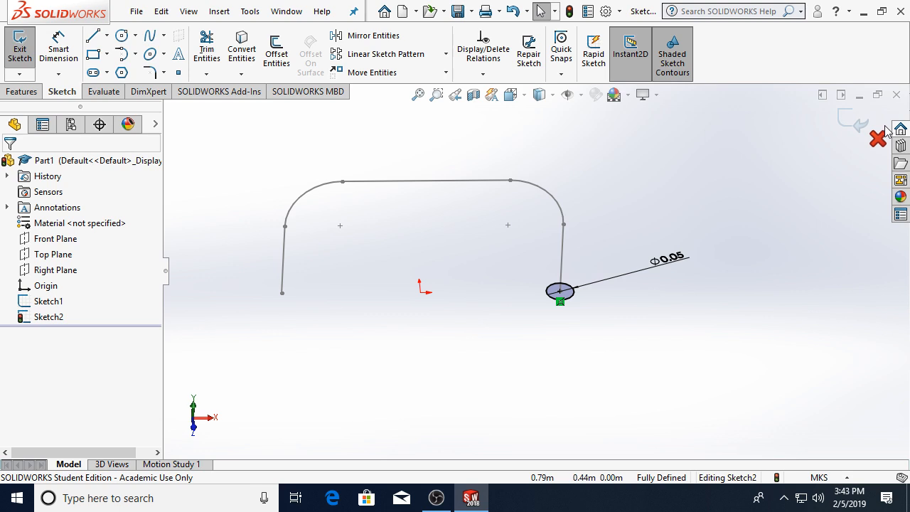
click(859, 124)
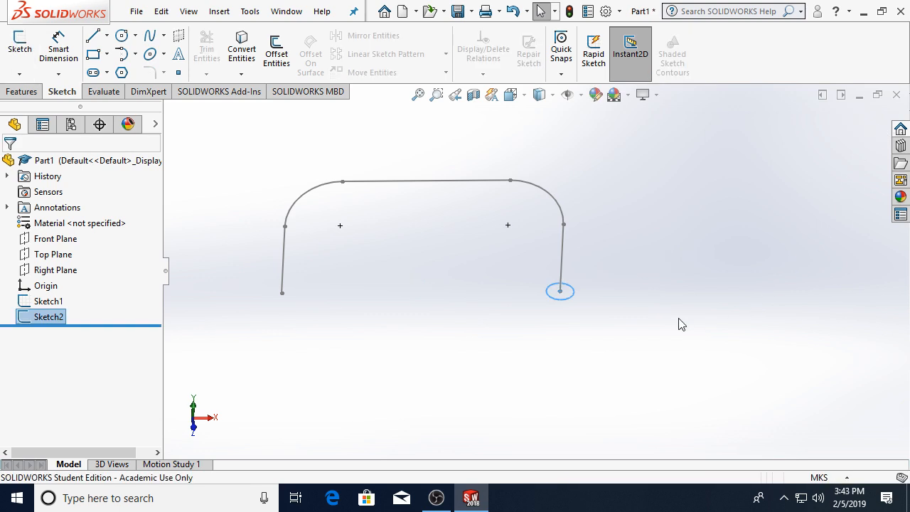
- Review the U-shaped path sketch and the circle sketch by highlighting each in turn
click(43, 301)
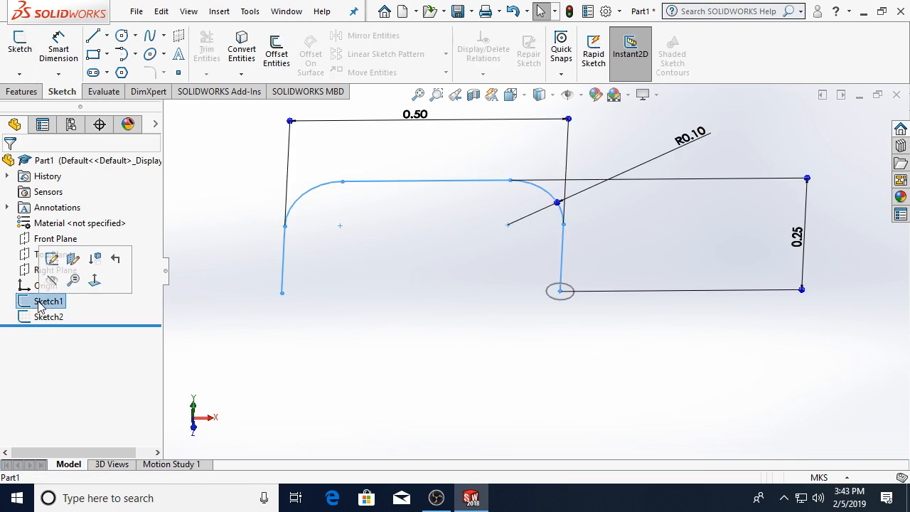
click(41, 320)
click(35, 305)
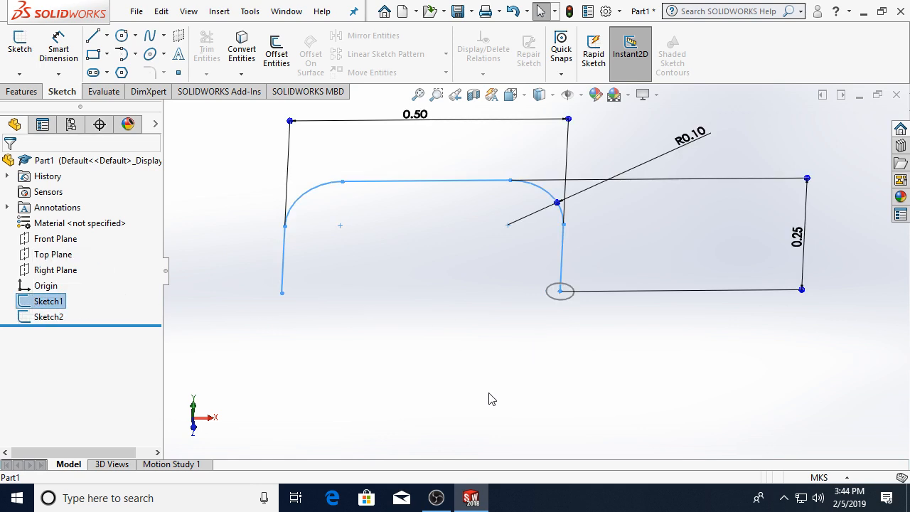
click(465, 363)
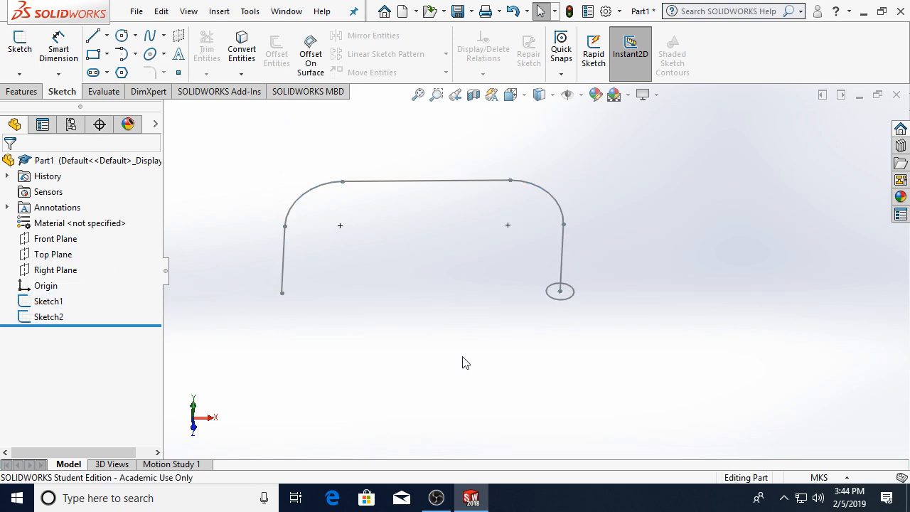
- Create a swept boss using the circle, Sketch2, as the profile and the U-shaped Sketch1 as the path
click(20, 91)
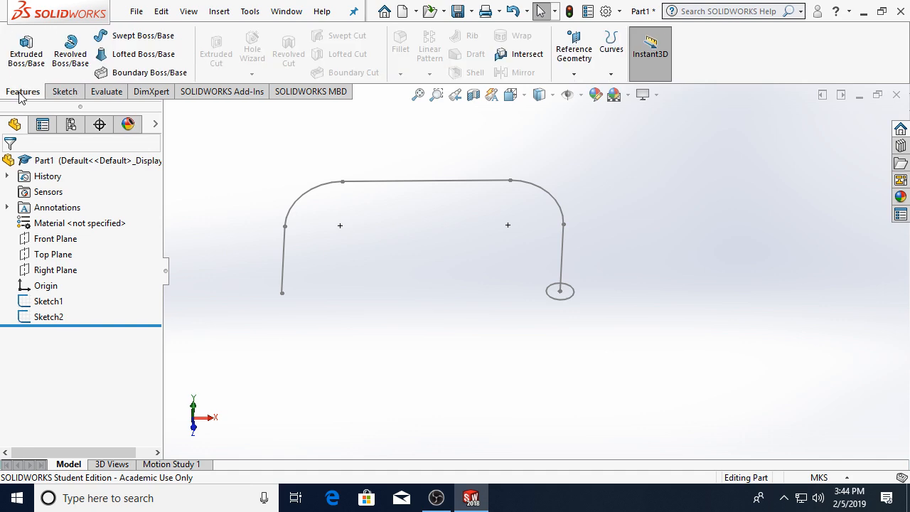
click(140, 37)
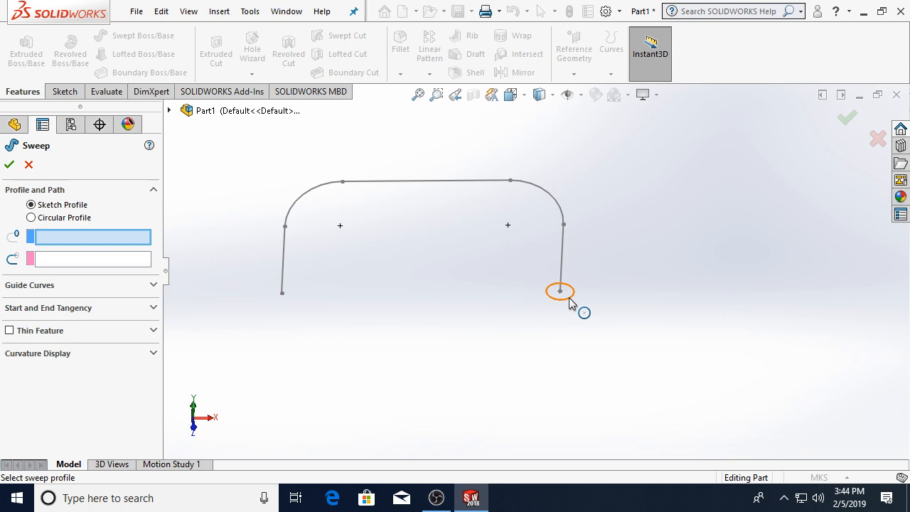
click(169, 110)
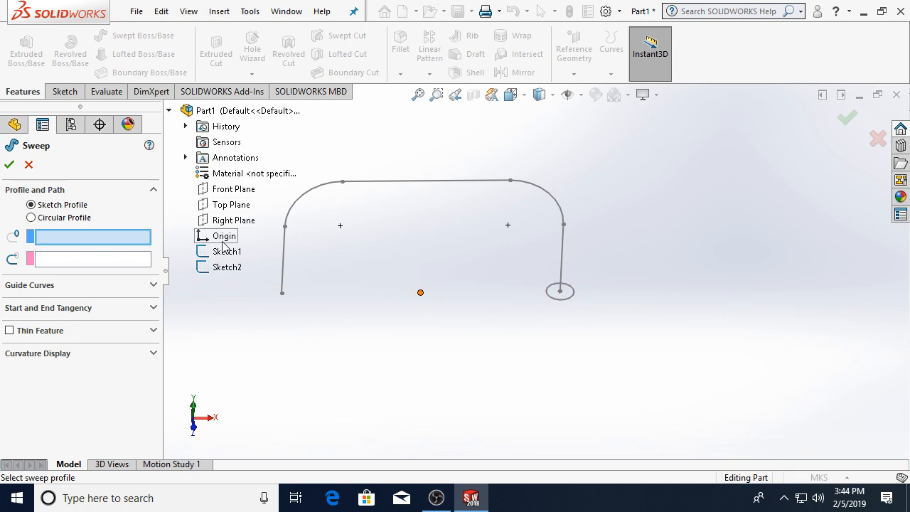
click(227, 267)
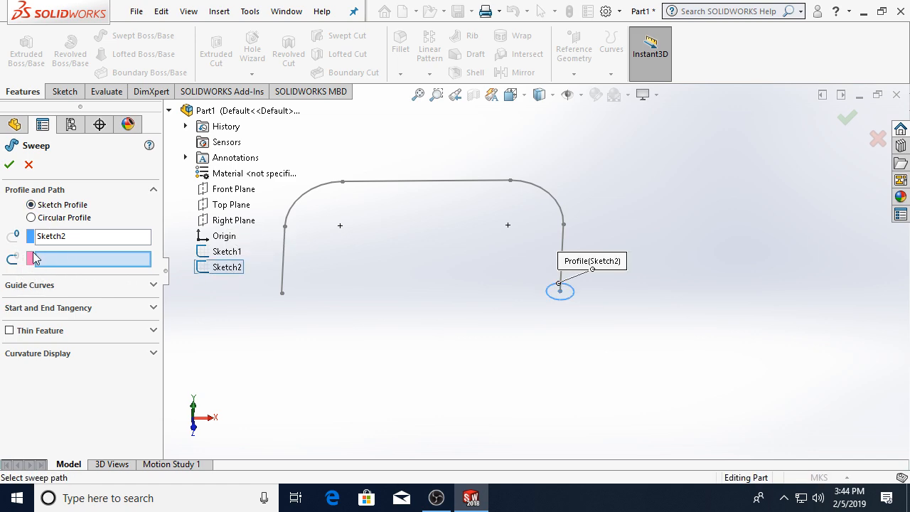
click(214, 258)
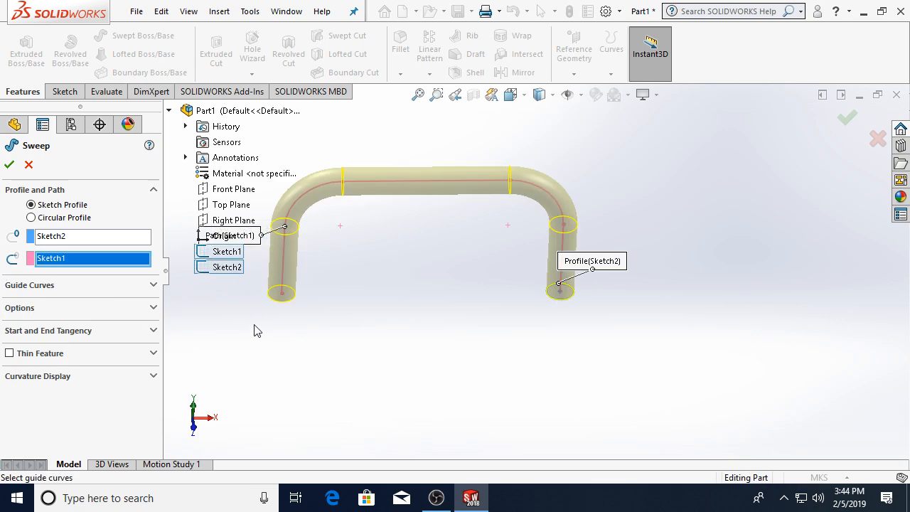
scroll(503, 245, up, 2)
scroll(419, 241, down, 3)
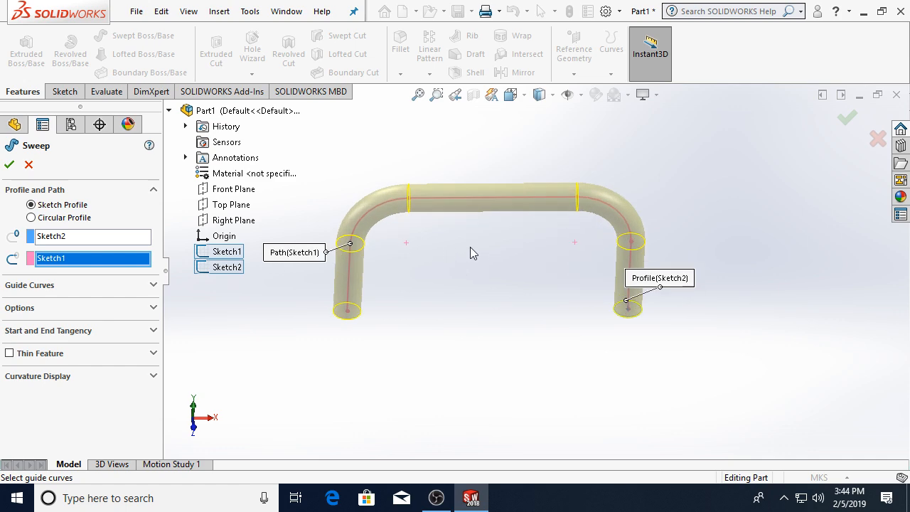
click(9, 164)
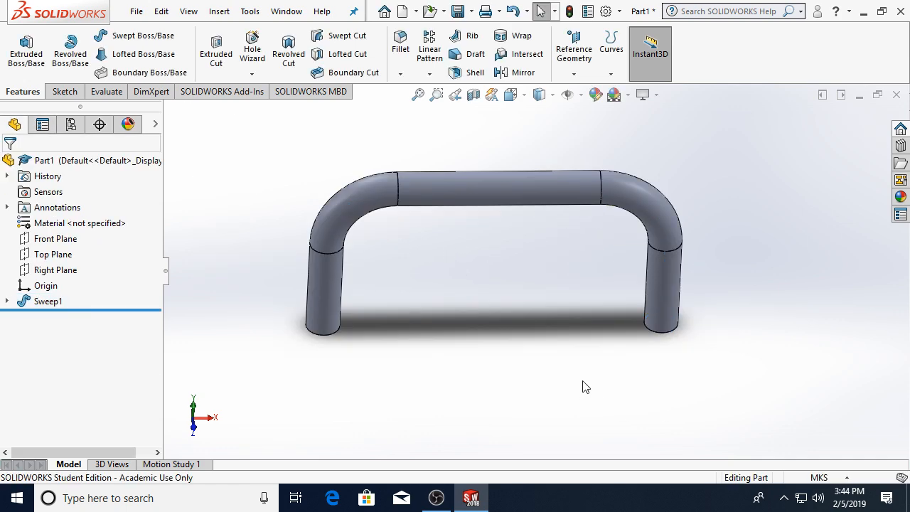
- Try switching the existing sweep from its sketch profile to a circular profile along Sketch1
middle_drag(578, 300, 524, 321)
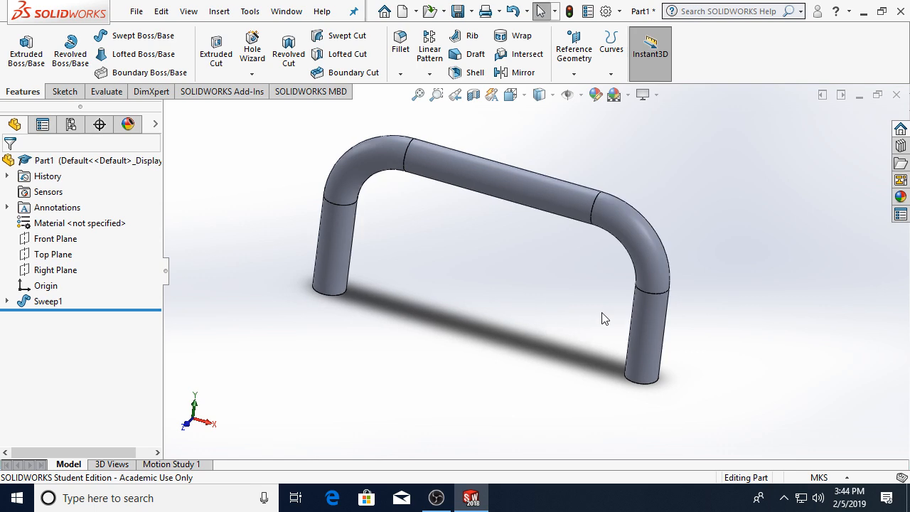
right_click(42, 302)
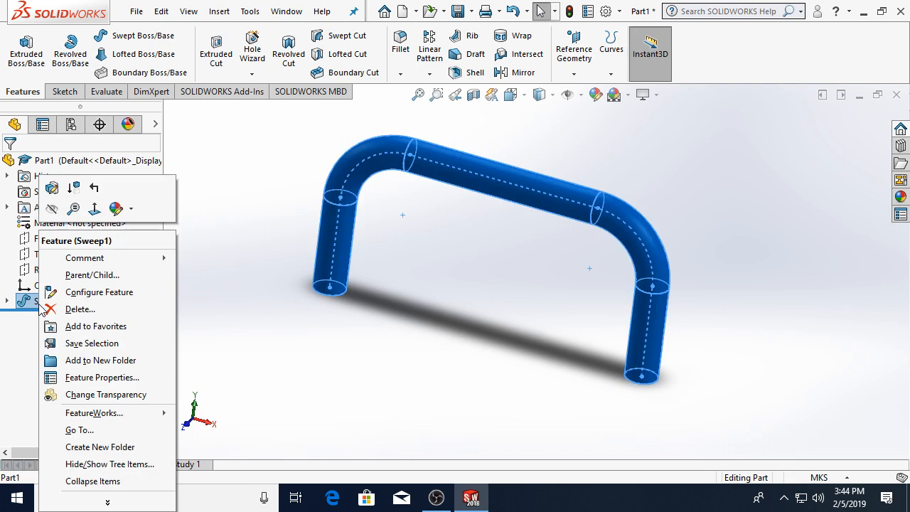
click(54, 189)
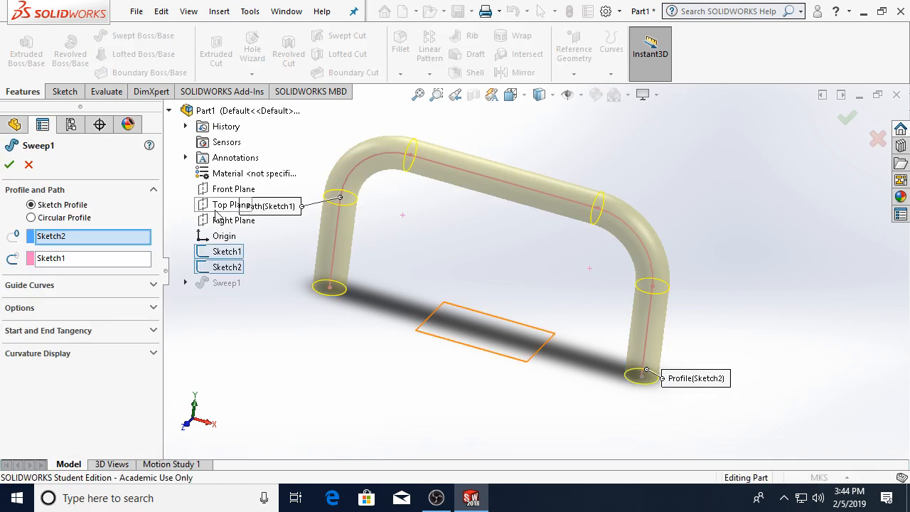
click(61, 217)
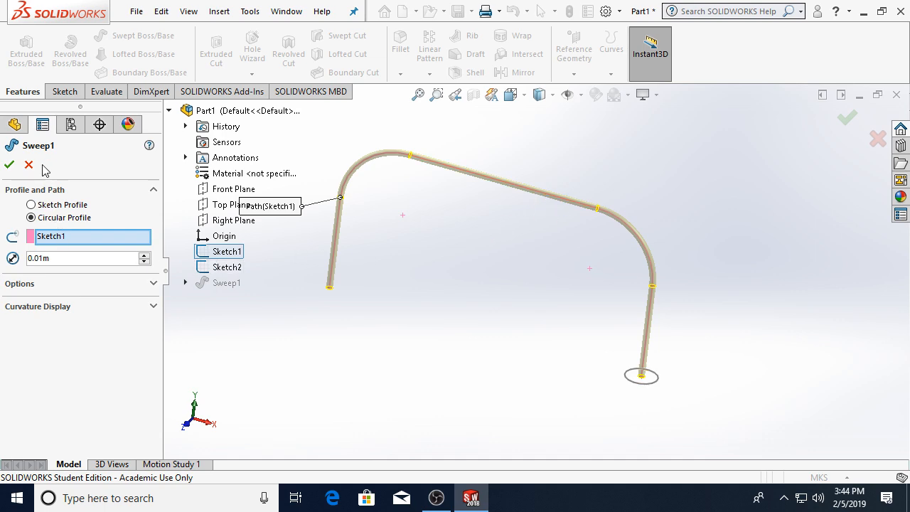
click(10, 164)
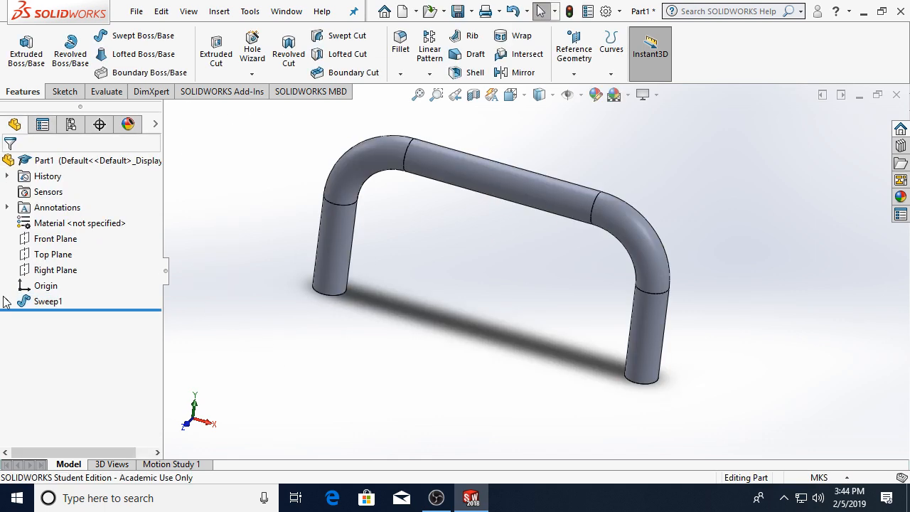
- Delete the Sweep1 feature and the circle profile sketch, Sketch2, keeping only the U-shaped path sketch
click(44, 301)
key(Delete)
key(Return)
click(50, 317)
key(Delete)
key(Return)
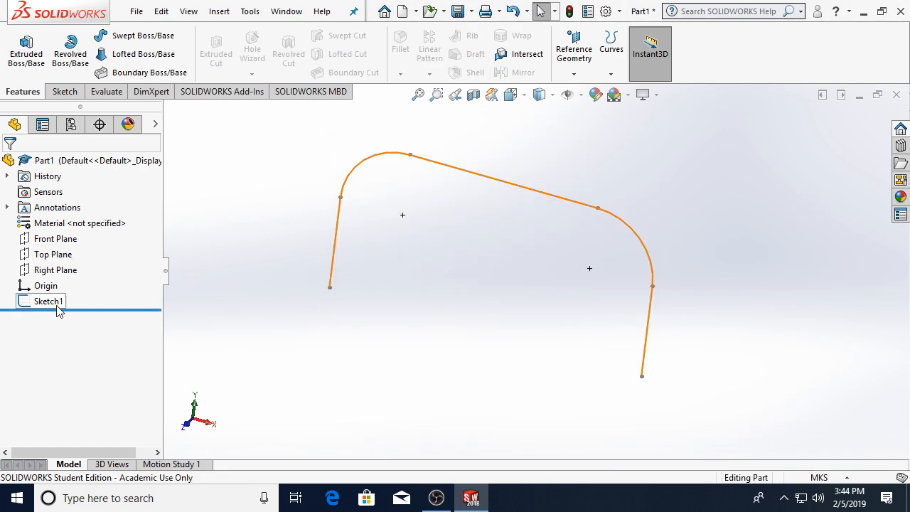
- Create a swept boss along Sketch1 using a circular profile with a 0.05 m diameter
click(52, 304)
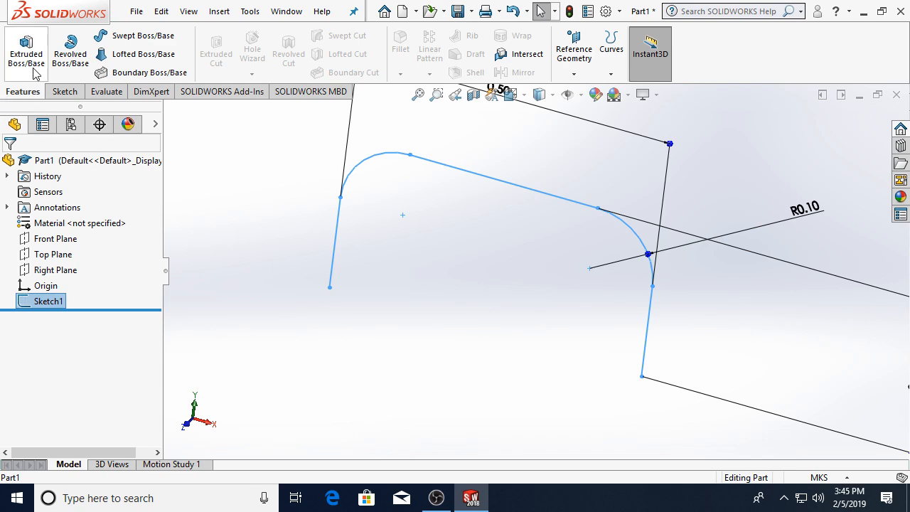
click(134, 36)
click(63, 218)
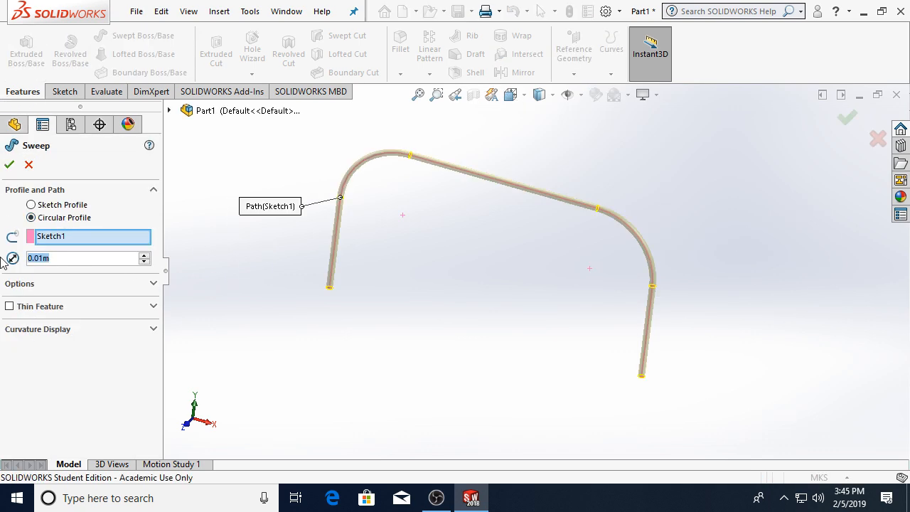
text(0.05)
key(Return)
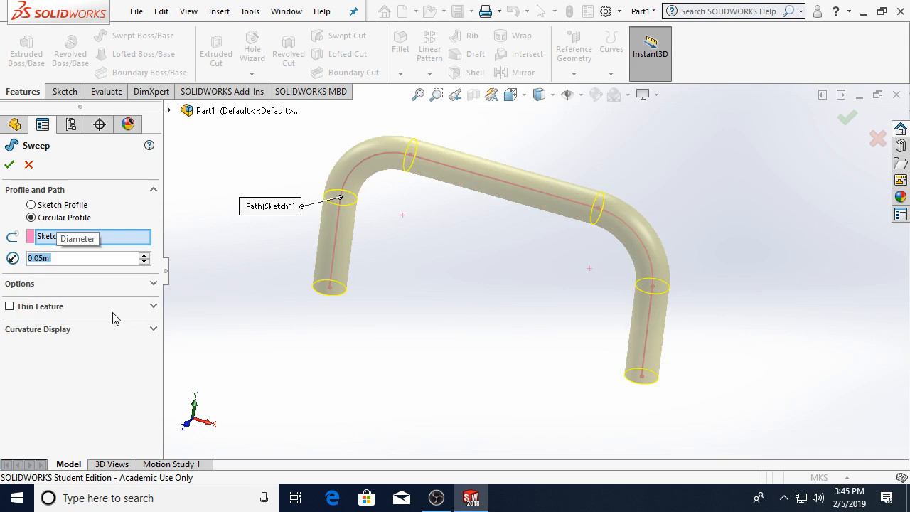
click(9, 164)
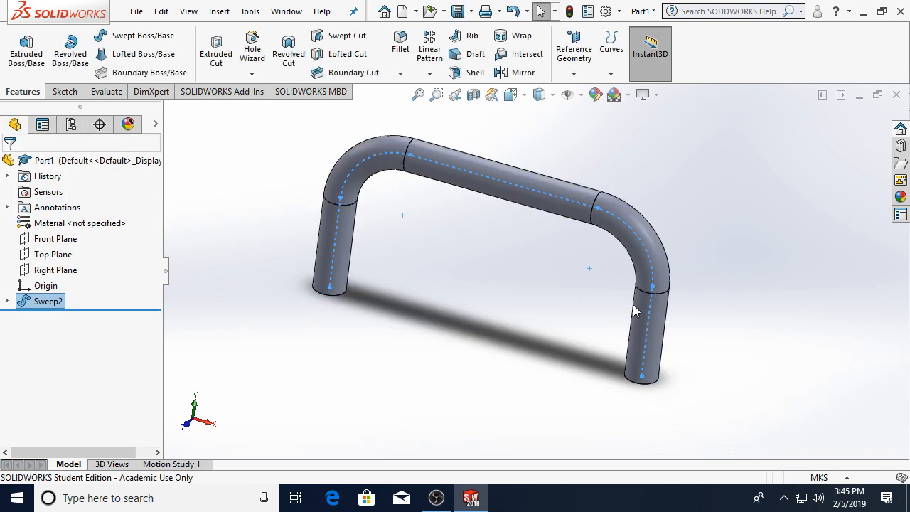
- Close the handle part without saving its changes
scroll(495, 278, up, 2)
middle_drag(520, 228, 515, 241)
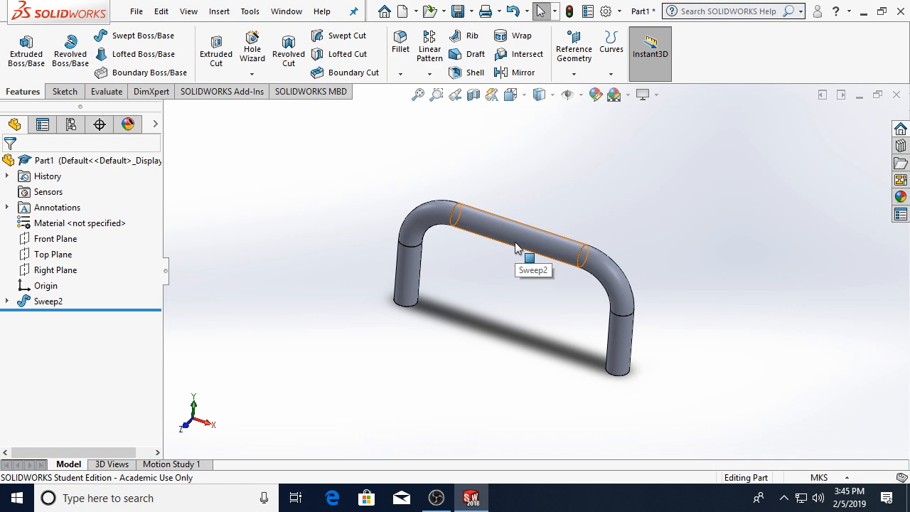
click(895, 95)
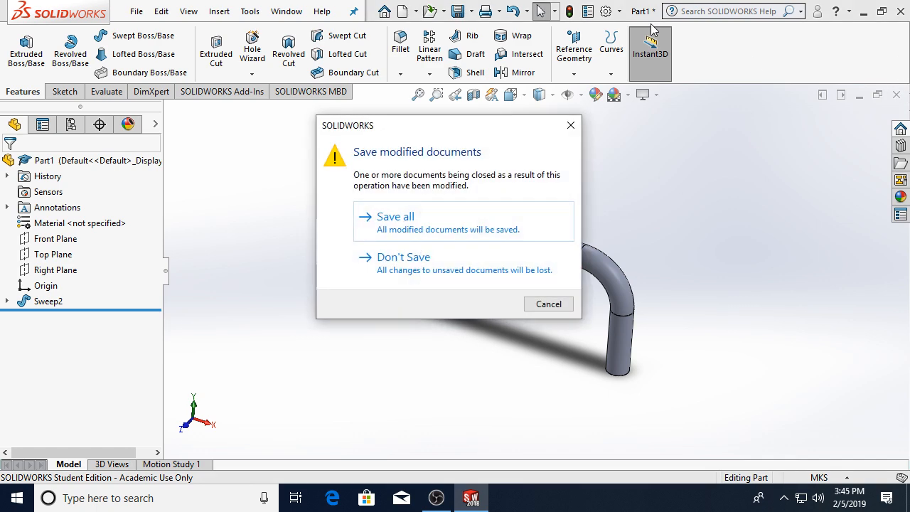
click(426, 270)
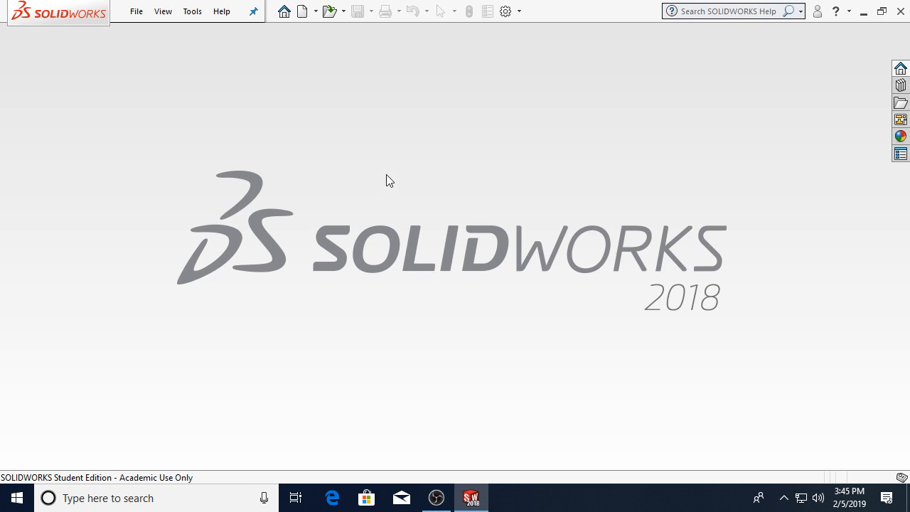
- Create a new part document and start a sketch on the Top Plane
click(136, 11)
click(142, 33)
click(526, 413)
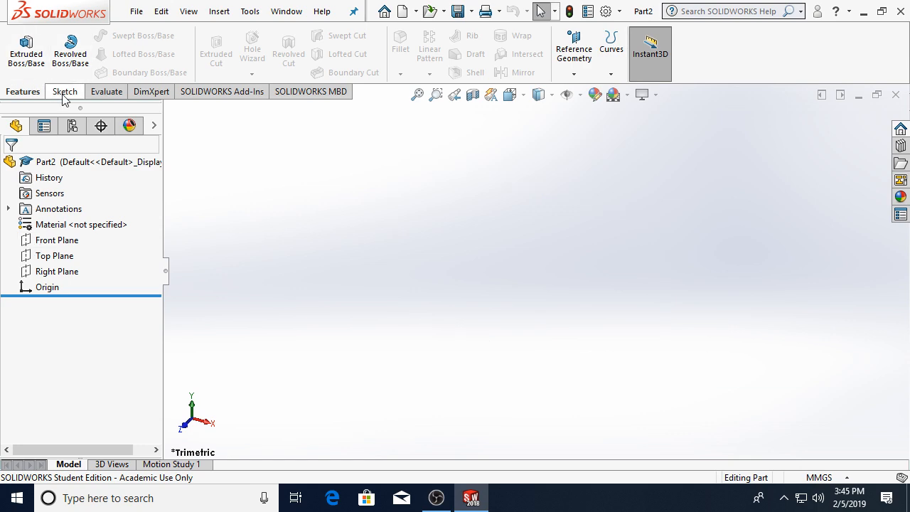
click(64, 91)
click(20, 44)
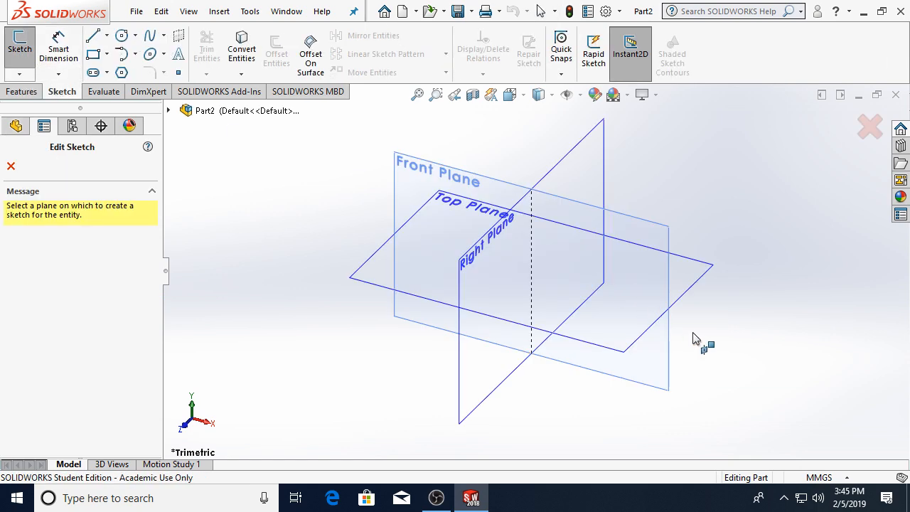
click(700, 277)
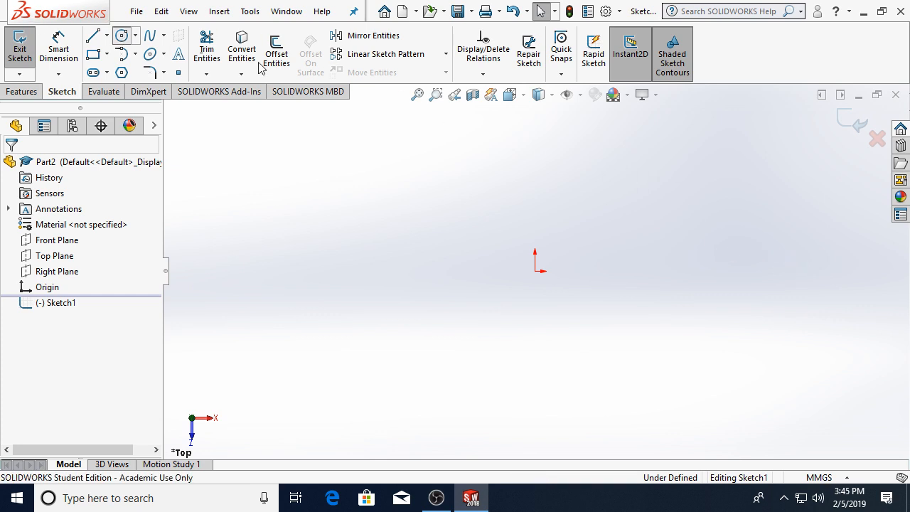
- Sketch three circles in line with the origin: two overlapping above it, the topmost centred about 78 mm up, and one about 48 mm below
click(122, 35)
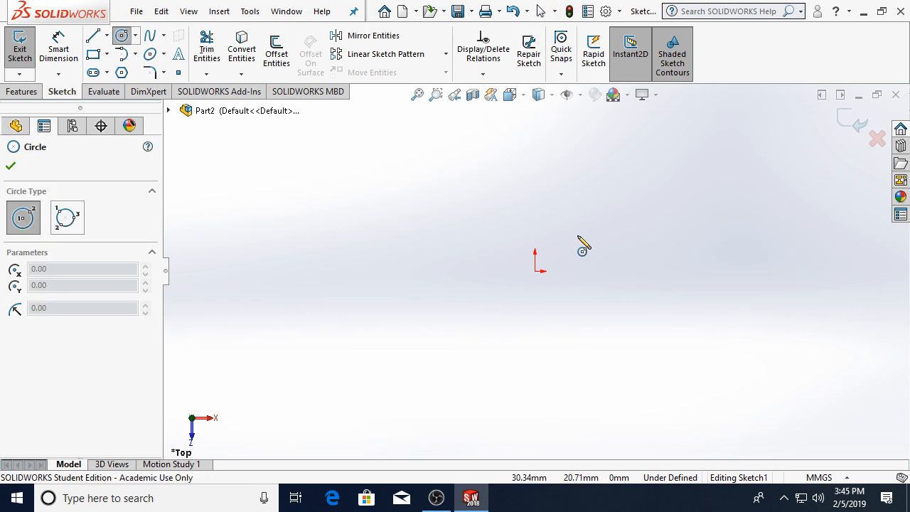
click(534, 158)
click(573, 185)
key(Escape)
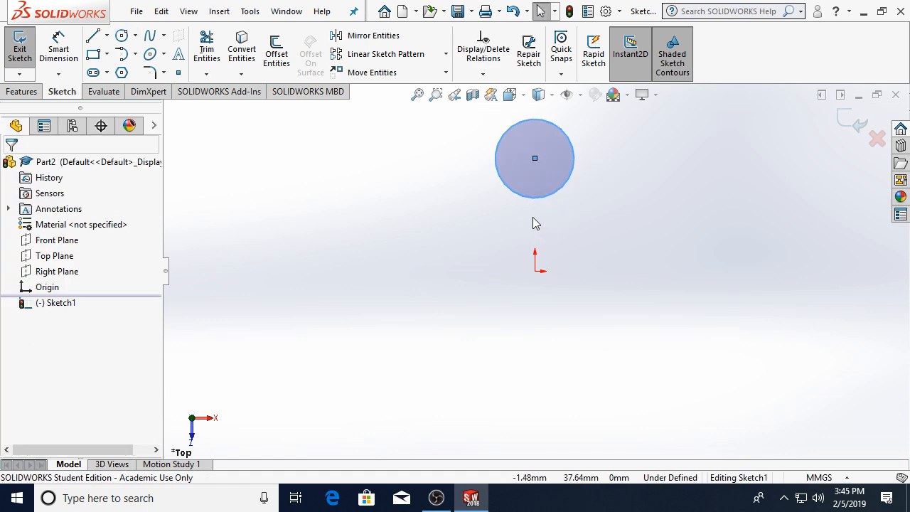
key(Return)
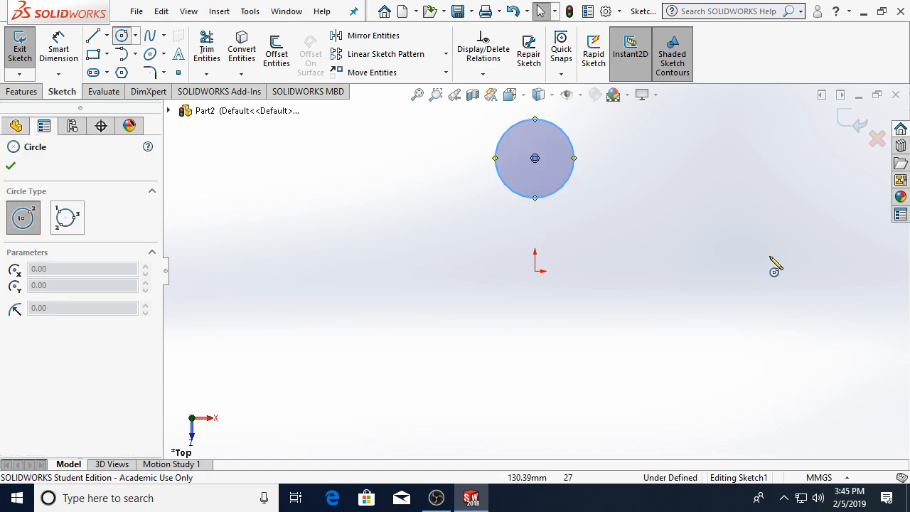
click(534, 220)
click(557, 243)
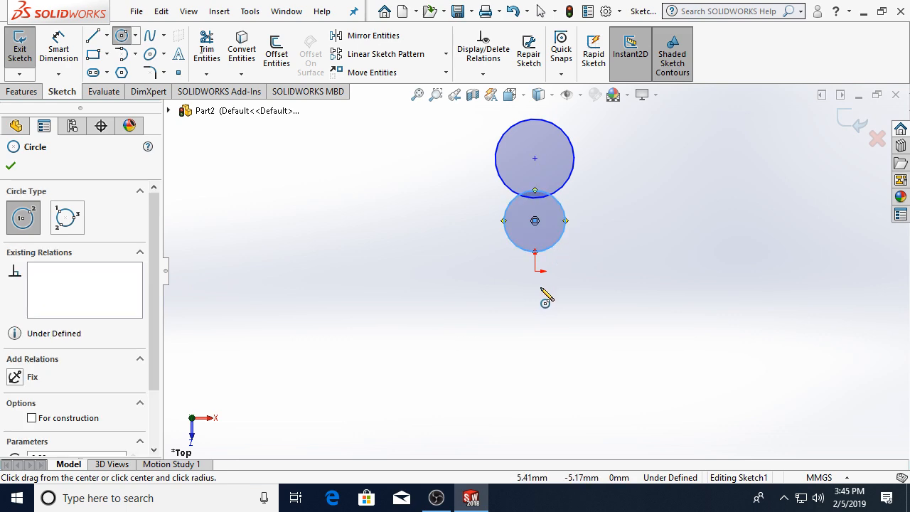
click(535, 340)
click(561, 375)
key(Escape)
- Add Vertical relations between the origin and the centres of the topmost and lowest circles
click(535, 157)
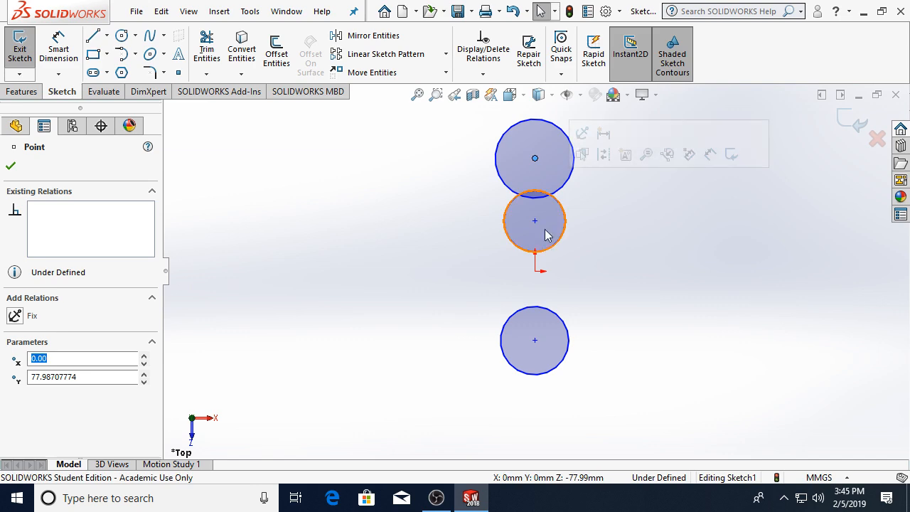
ctrl+click(534, 270)
click(775, 314)
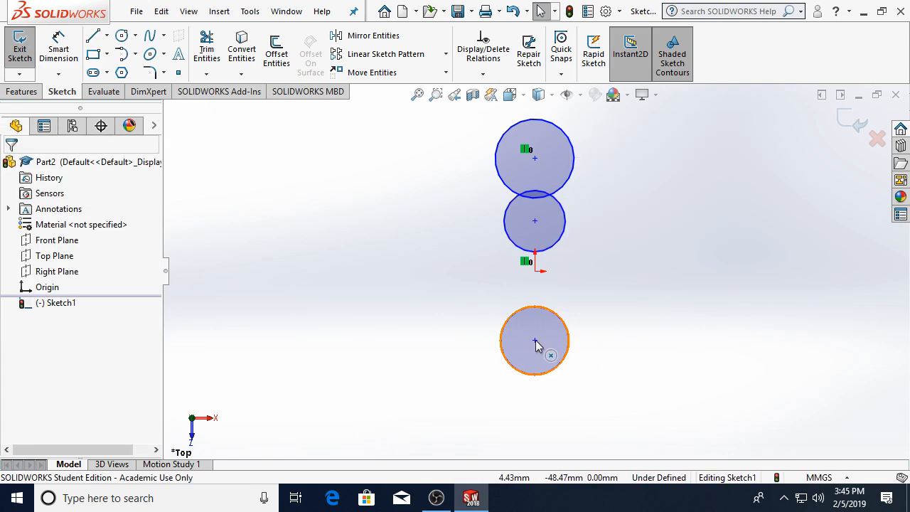
click(534, 339)
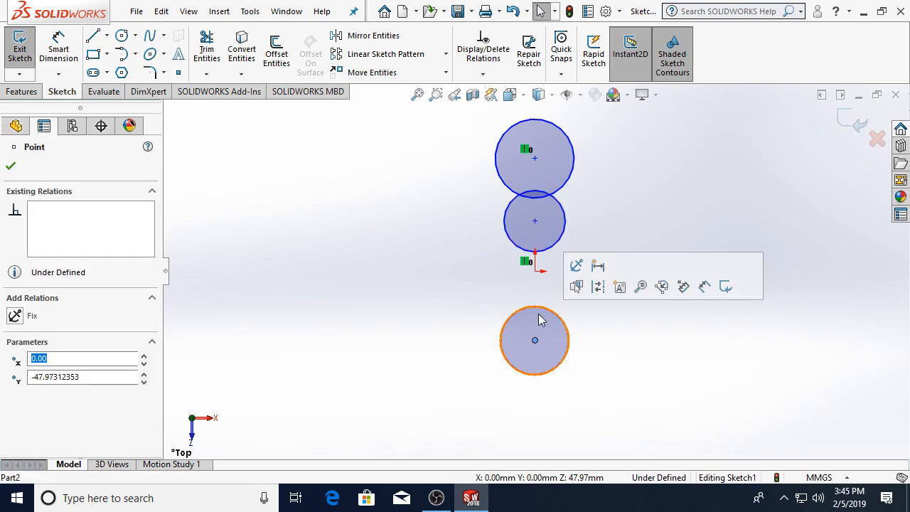
ctrl+click(537, 276)
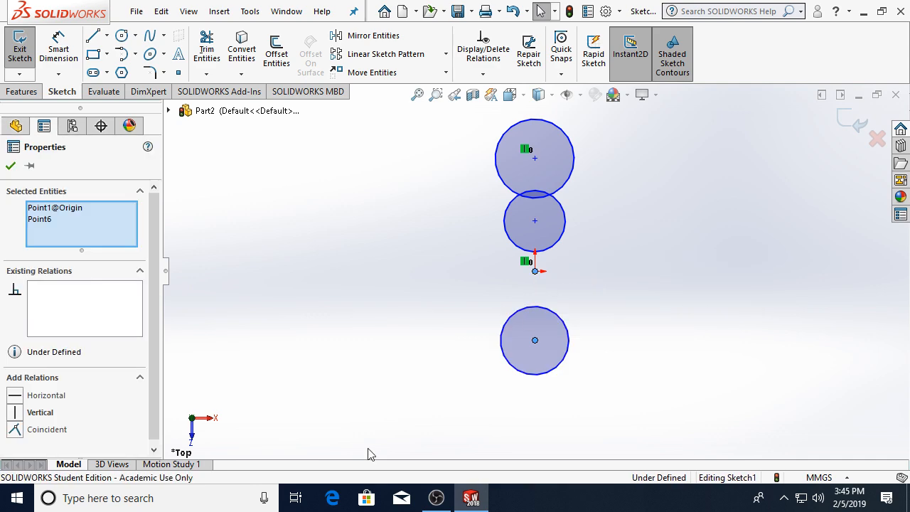
click(28, 412)
click(621, 297)
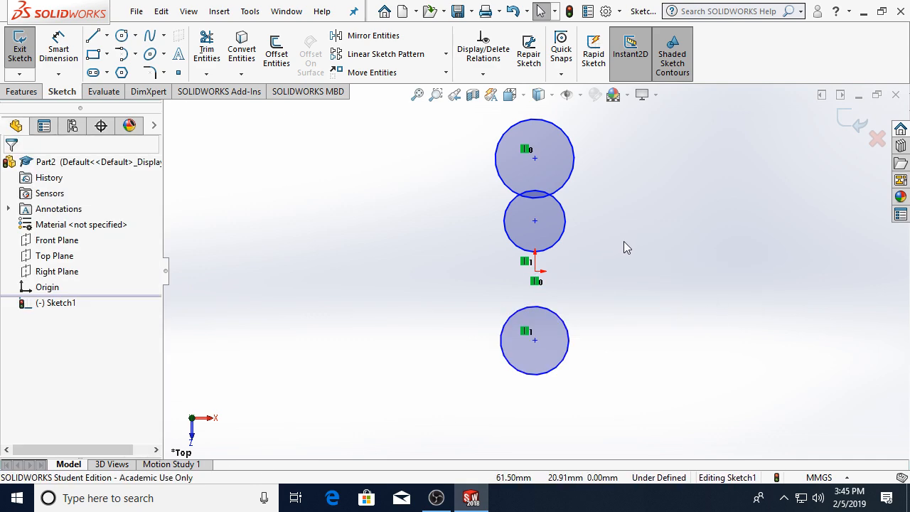
- Move the middle circle's centre slightly upward, keeping it in line above the origin
click(534, 221)
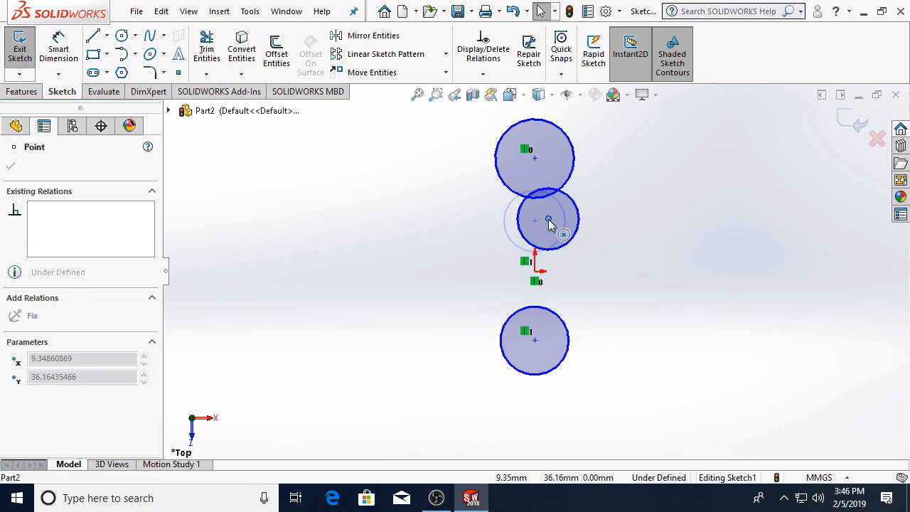
mouse_move(531, 222)
mouse_down()
mouse_move(544, 221)
mouse_move(536, 220)
mouse_up()
click(686, 326)
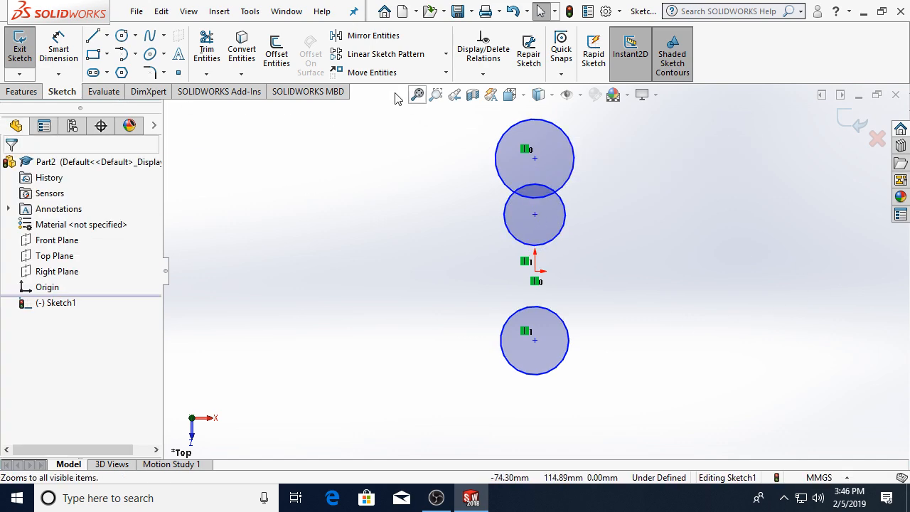
- Sketch a vertical line from the top circle's right side down to the origin's level, and a line joining the left sides of the top and bottom circles
click(92, 37)
click(575, 160)
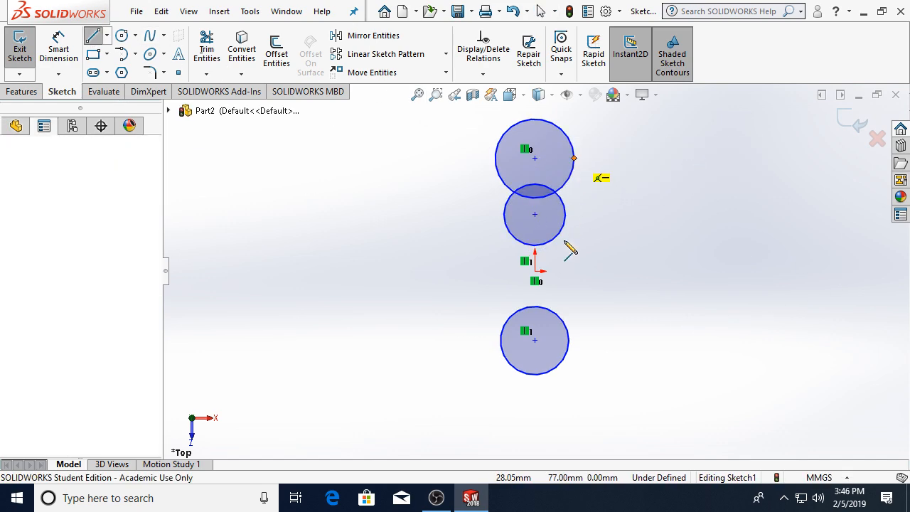
click(574, 271)
key(Escape)
key(l)
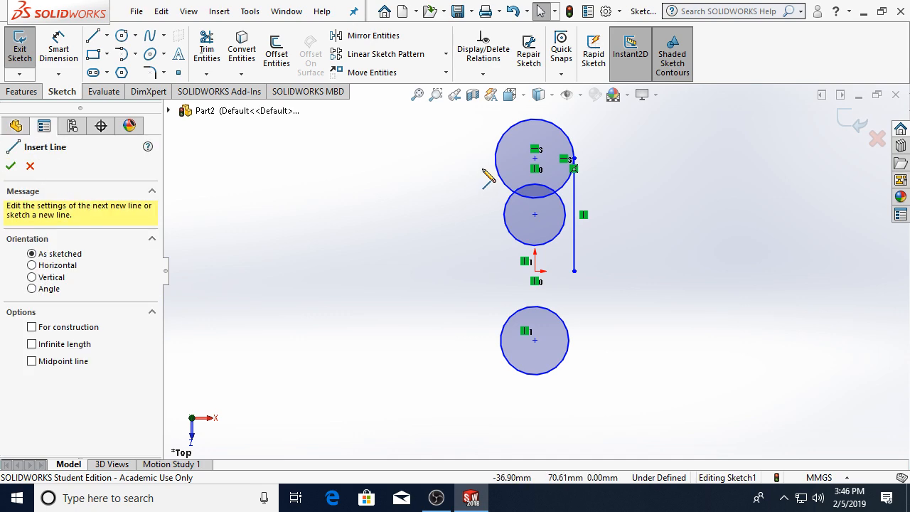
click(495, 159)
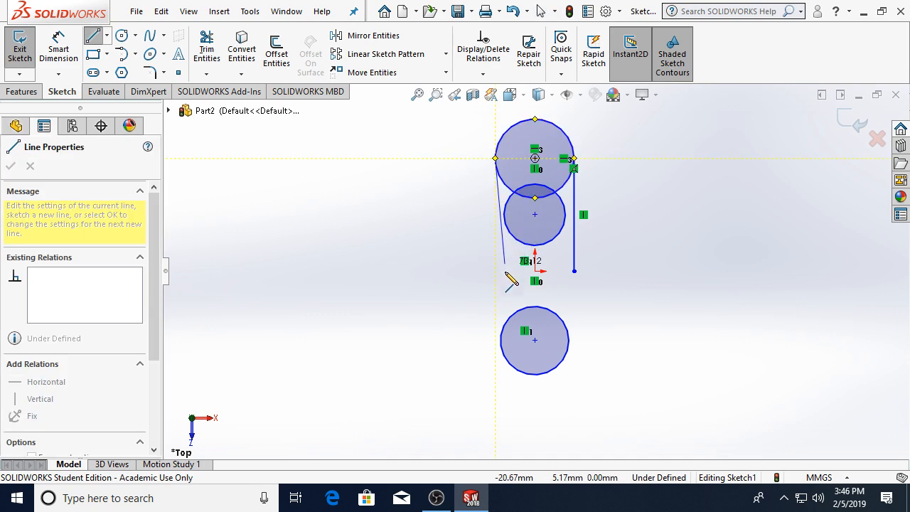
click(499, 342)
key(Escape)
- Sketch a line from the bottom circle's right side to the middle circle's right side, and a short line downward from the middle circle's left side
key(l)
click(569, 340)
double_click(564, 225)
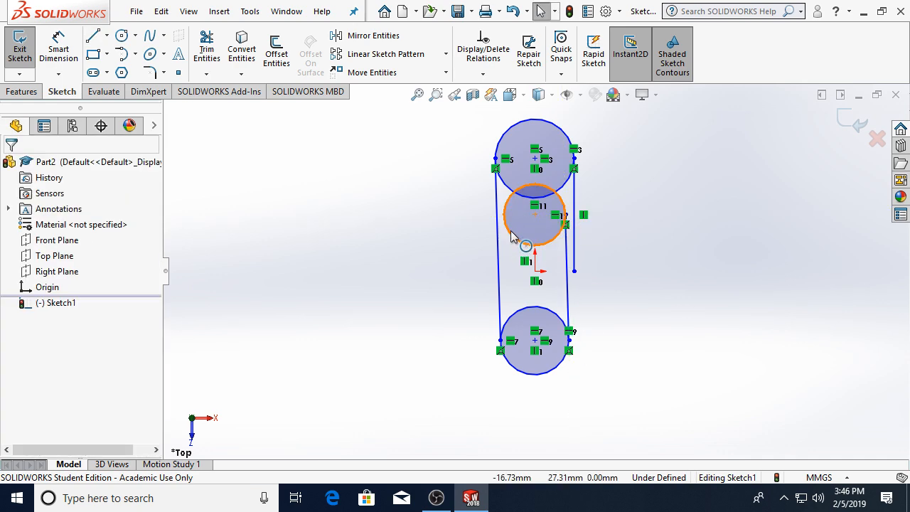
click(504, 214)
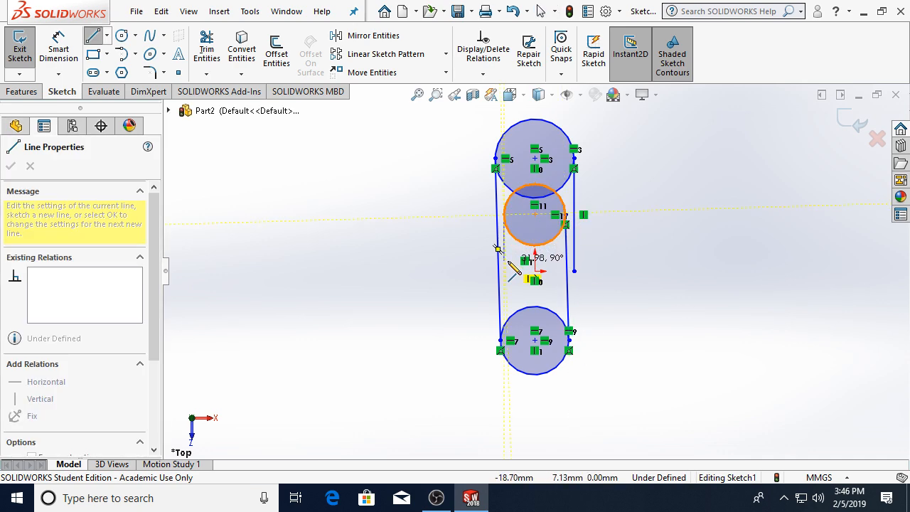
click(505, 288)
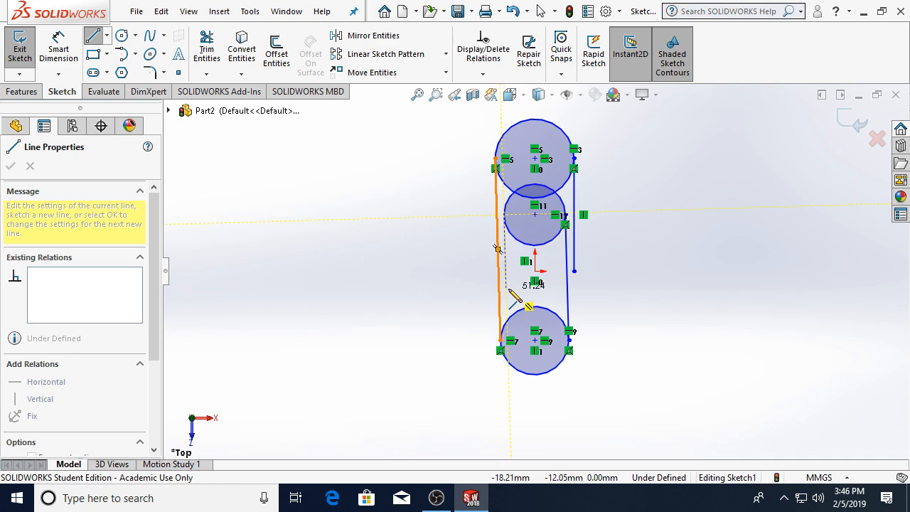
key(Escape)
- Make the short inner left line vertical and reposition the bottom circle below the origin
click(504, 268)
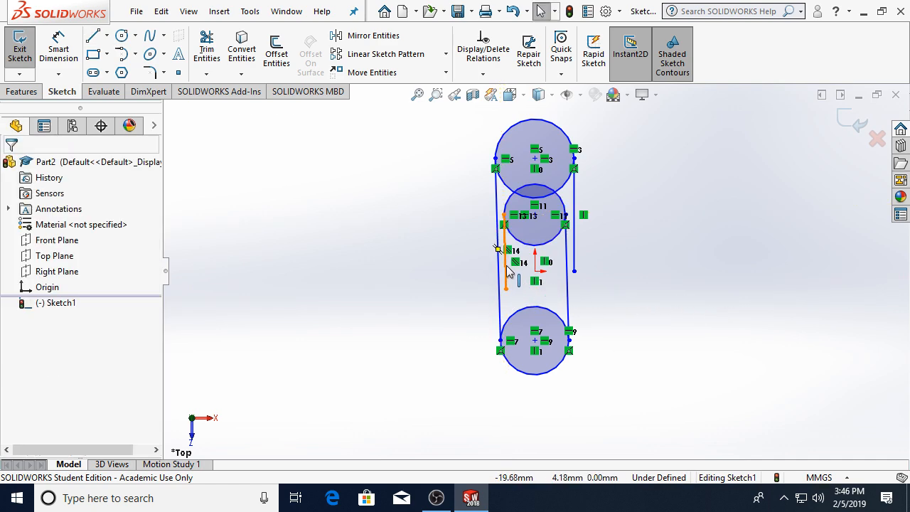
click(51, 331)
click(440, 306)
mouse_move(500, 303)
mouse_down()
mouse_move(460, 308)
mouse_move(499, 308)
mouse_up()
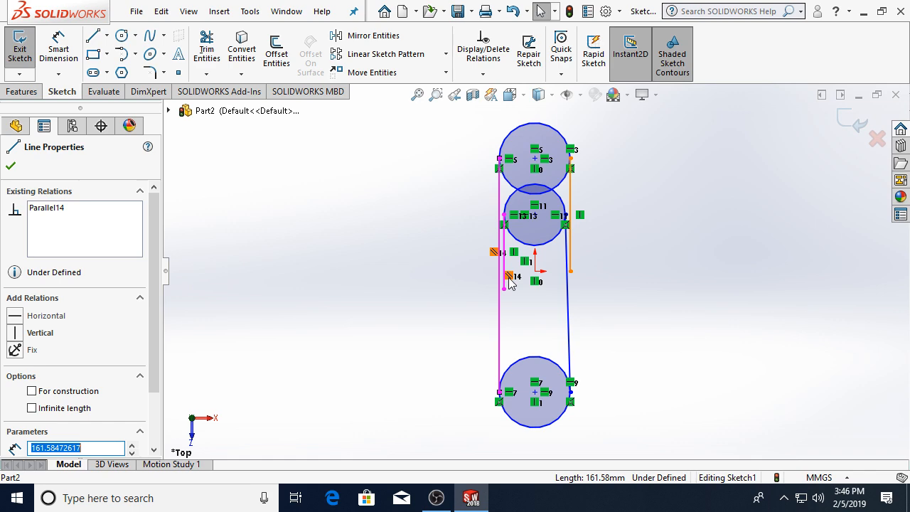
click(627, 329)
drag(536, 402, 535, 335)
click(604, 216)
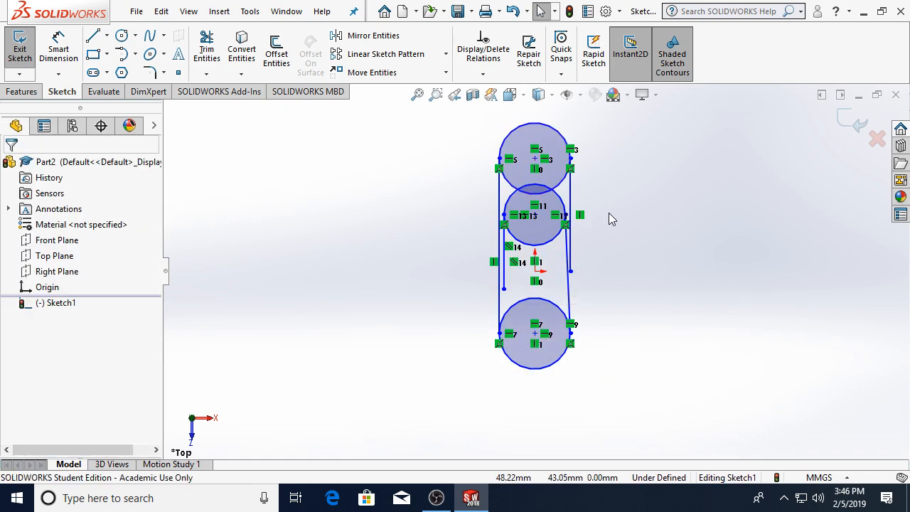
- Power-trim the three circles to outward-facing arcs so the lines and arcs form a paper-clip outline
scroll(602, 192, down, 4)
click(206, 51)
mouse_move(529, 283)
mouse_down()
mouse_move(541, 189)
mouse_move(502, 231)
mouse_move(496, 205)
mouse_move(471, 192)
mouse_up()
drag(485, 363, 575, 332)
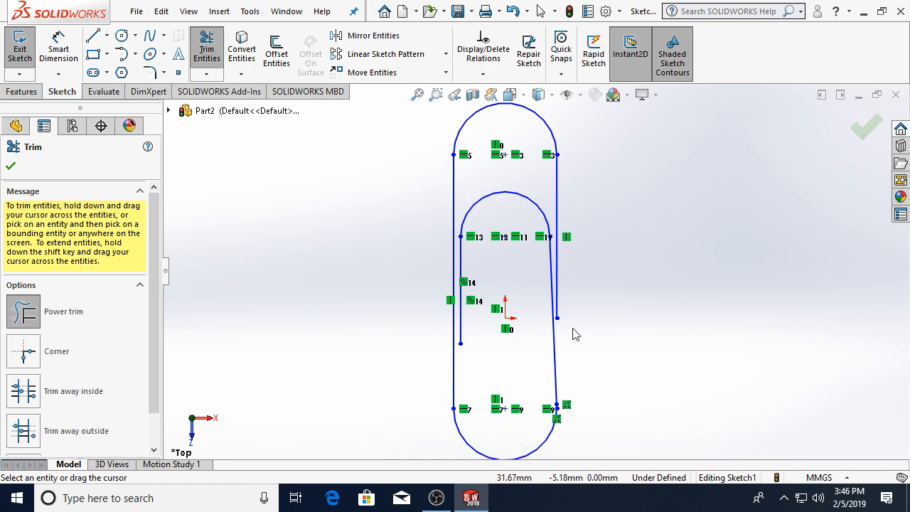
key(Escape)
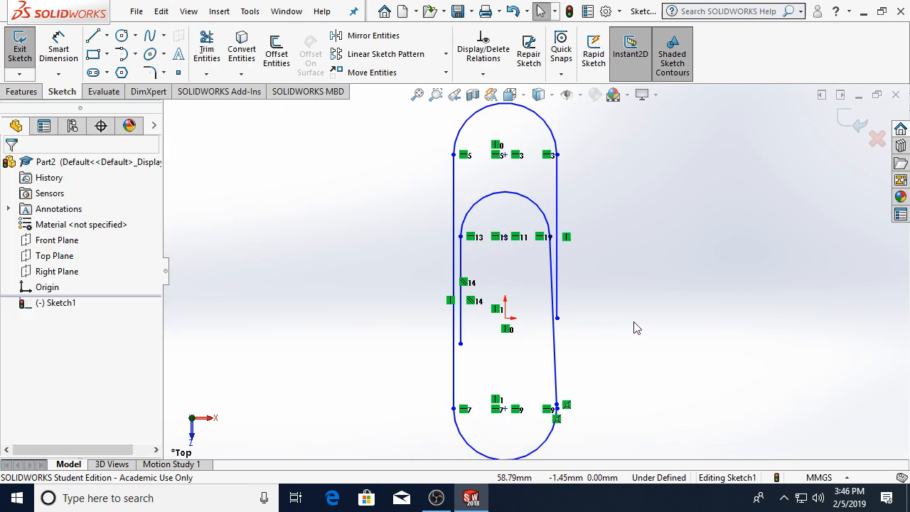
- Try making the sloping inner right line vertical and moving the overlapping right side outward, and undo these changes
click(552, 261)
click(54, 337)
click(867, 317)
drag(553, 213, 573, 217)
click(687, 305)
key(ctrl+z)
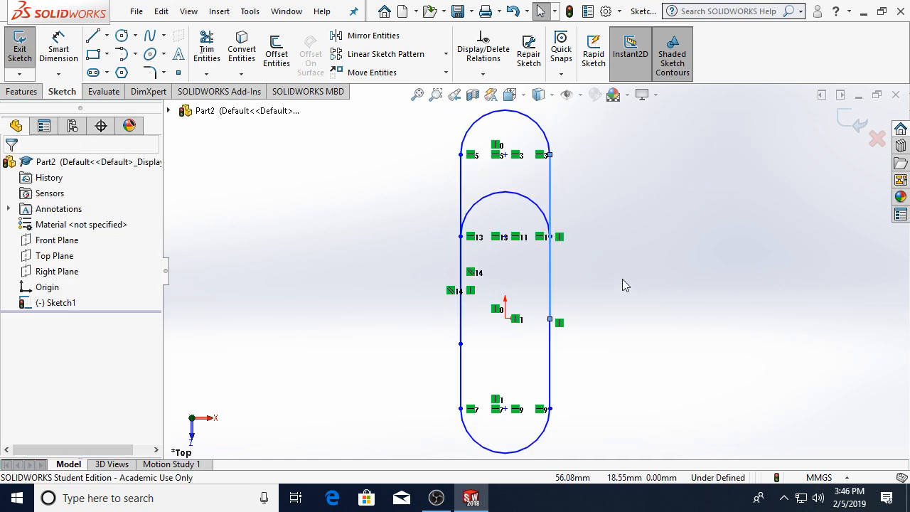
key(ctrl+z)
key(ctrl+z)
- Widen the paper-clip outline by moving the upper end of the outer right line outward
drag(558, 155, 580, 151)
click(680, 344)
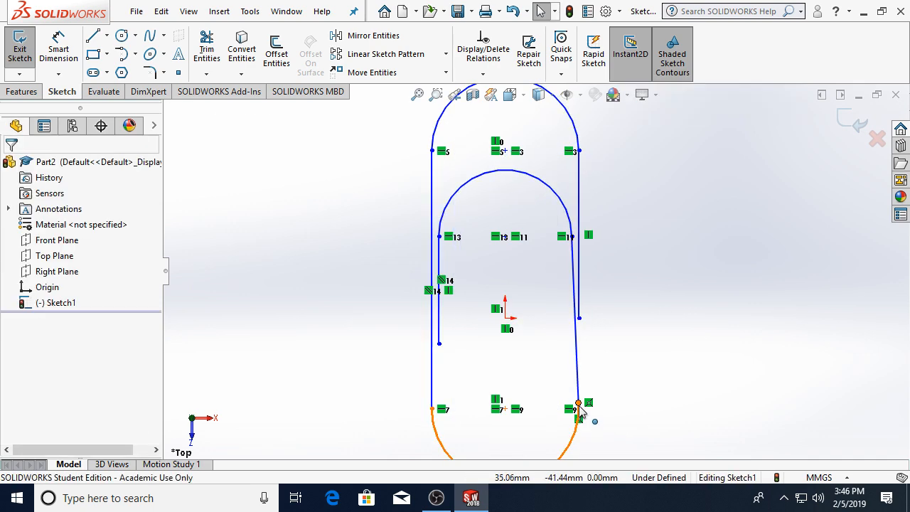
- Merge the lower end of the sloping inner right line with the right end of the bottom arc
click(578, 404)
ctrl+click(579, 418)
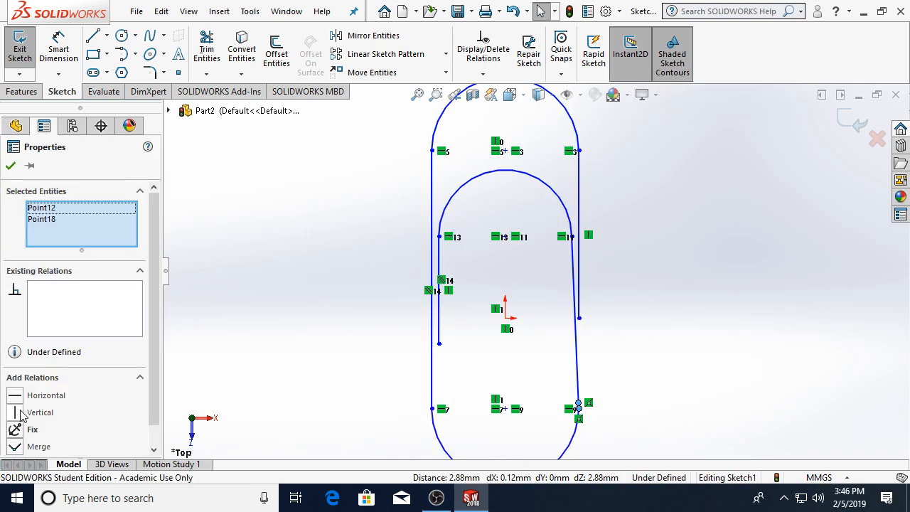
click(19, 446)
click(658, 419)
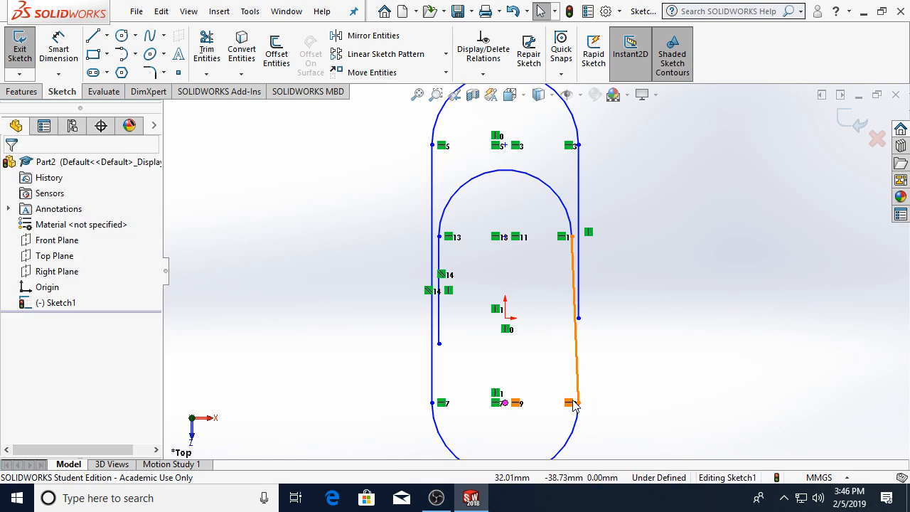
click(579, 404)
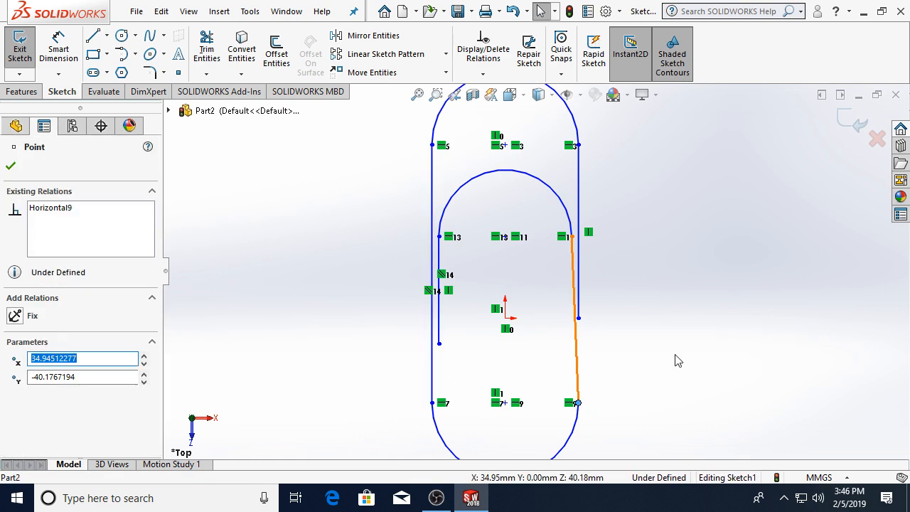
click(673, 353)
- Delete the vertical relation between the bottom arc's center and the origin
click(505, 403)
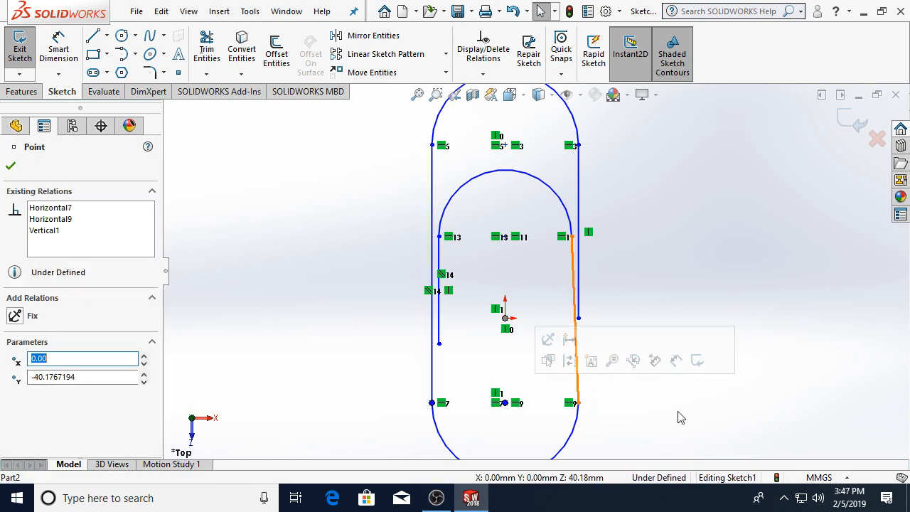
click(44, 231)
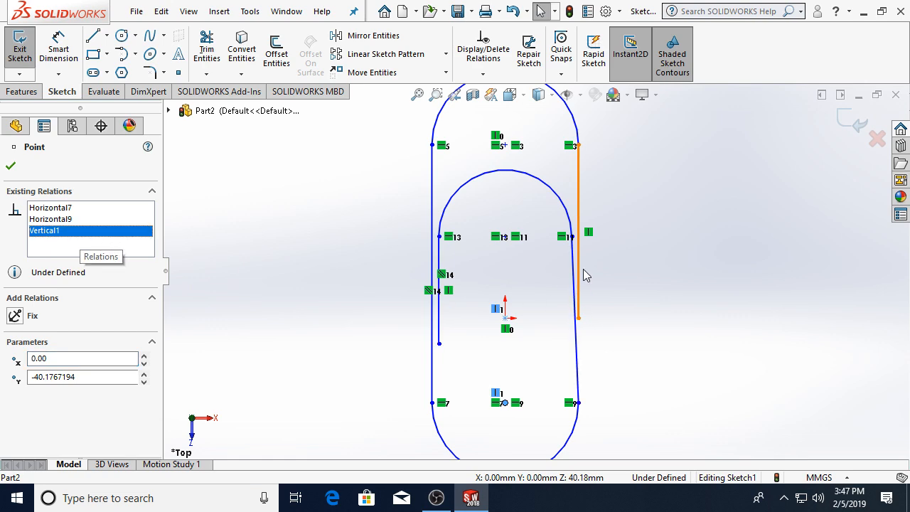
key(Delete)
click(763, 346)
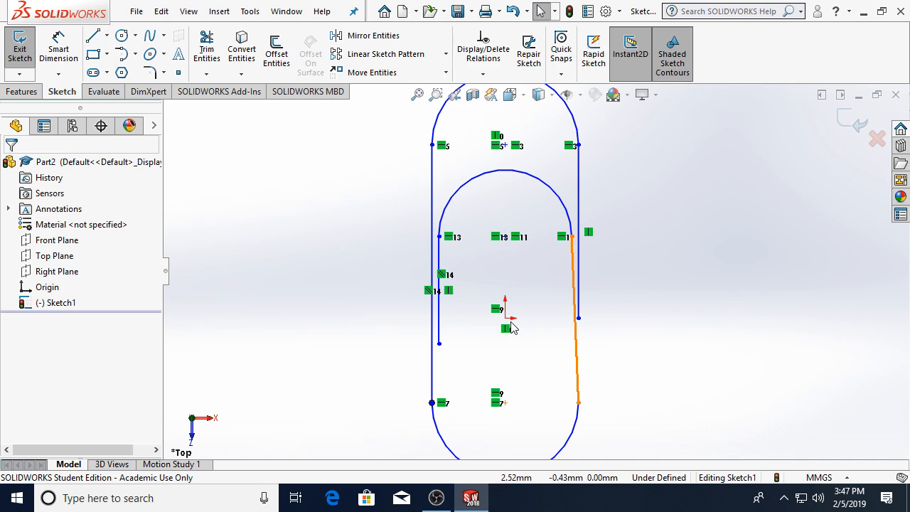
- Try making the sloping inner right line vertical and moving the outer right line outward, and undo these changes
click(576, 355)
click(37, 332)
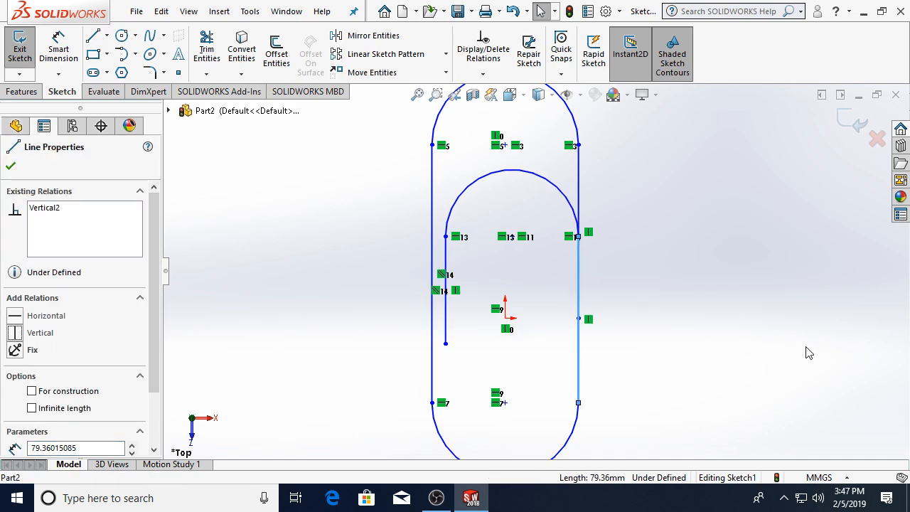
click(595, 209)
drag(579, 197, 598, 194)
key(ctrl+z)
key(ctrl+z)
click(626, 275)
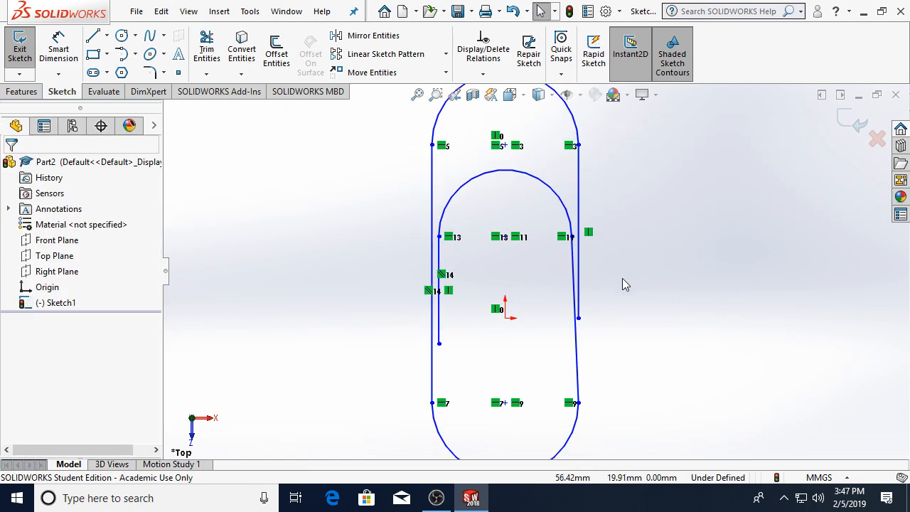
- Widen the outer loop by moving the right end of the bottom arc outward
mouse_move(582, 405)
mouse_down()
mouse_move(558, 405)
mouse_move(596, 403)
mouse_up()
click(712, 416)
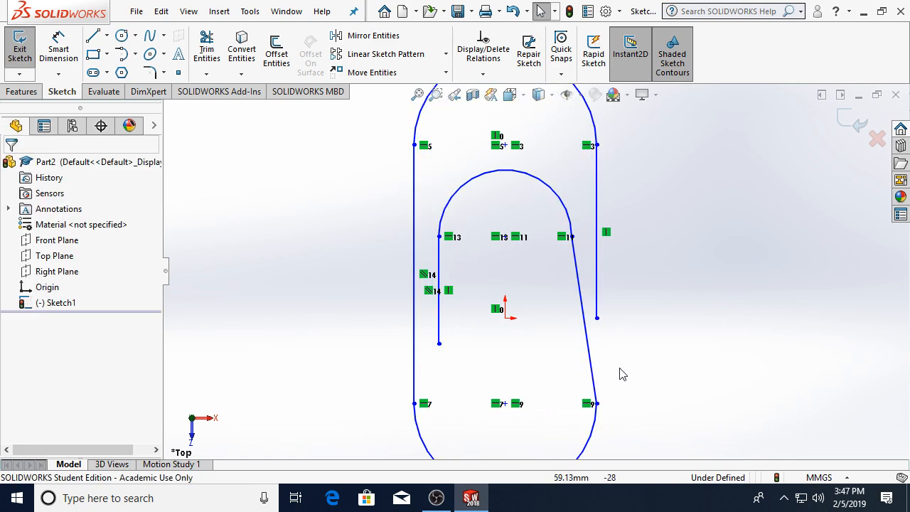
scroll(620, 370, up, 2)
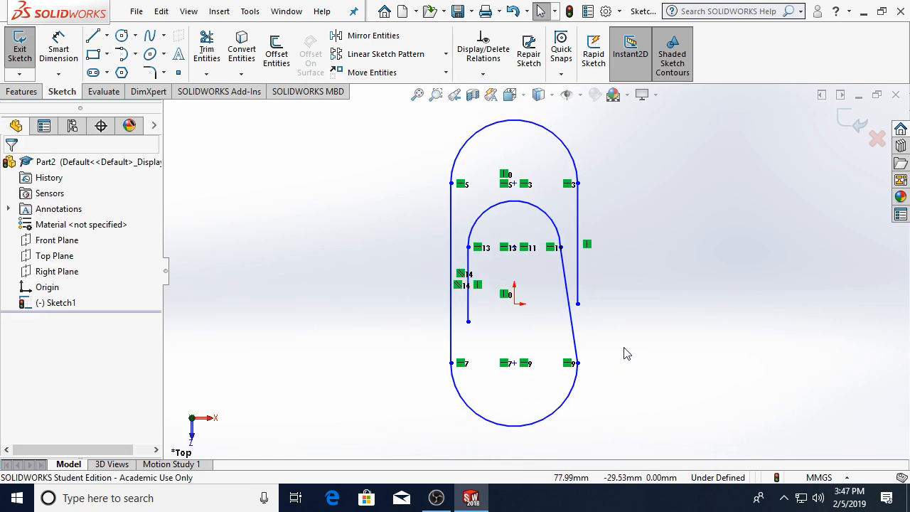
- Delete the vertical relation between the top arc's center and the origin
click(513, 247)
click(245, 208)
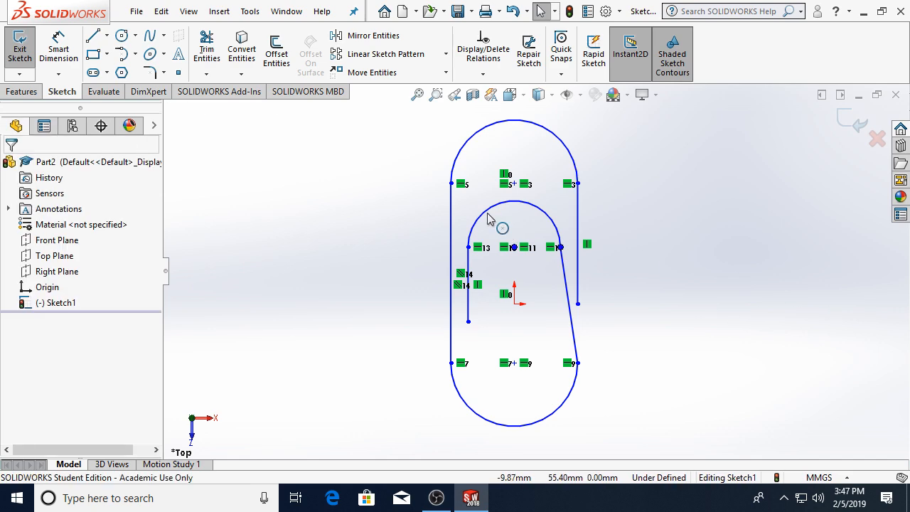
click(513, 184)
click(51, 223)
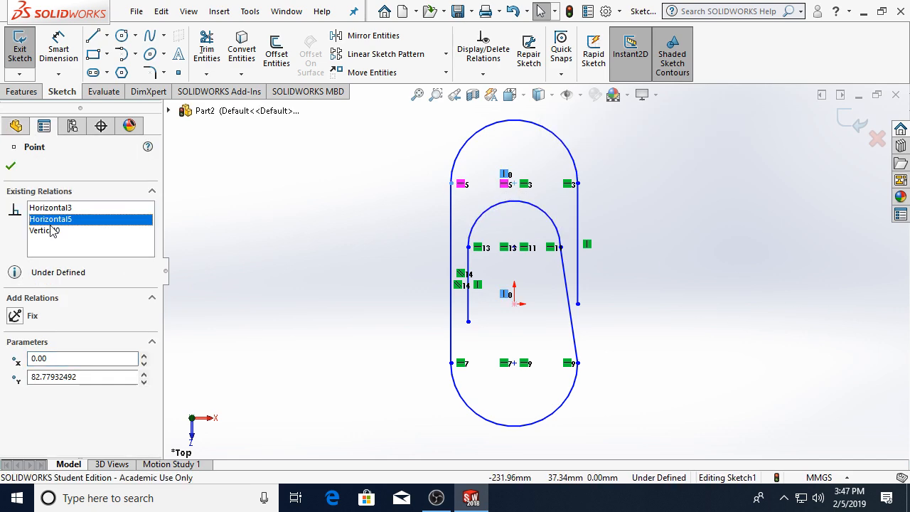
click(52, 232)
key(Delete)
click(659, 323)
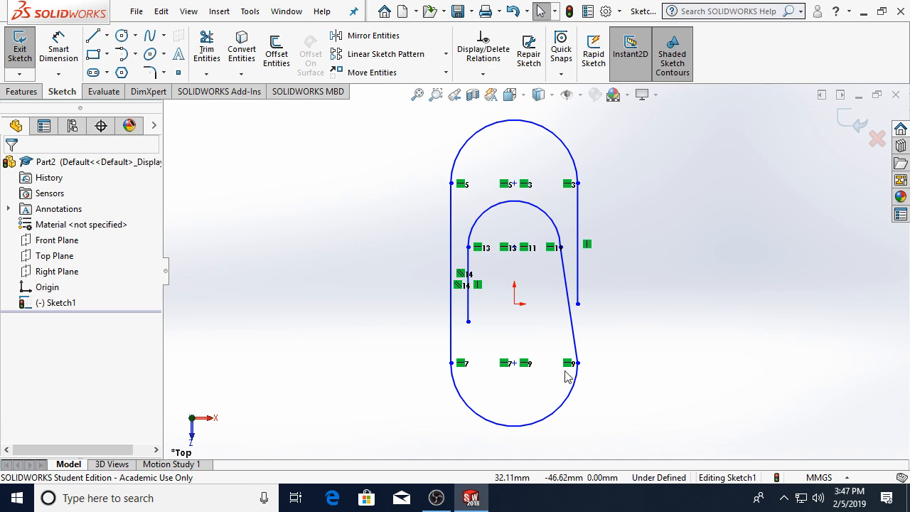
- Lower the bottom arc slightly by its right end and check the relations on the inner and bottom arc centers
mouse_move(577, 363)
mouse_down()
mouse_move(574, 378)
mouse_move(605, 377)
mouse_move(600, 370)
mouse_up()
click(576, 345)
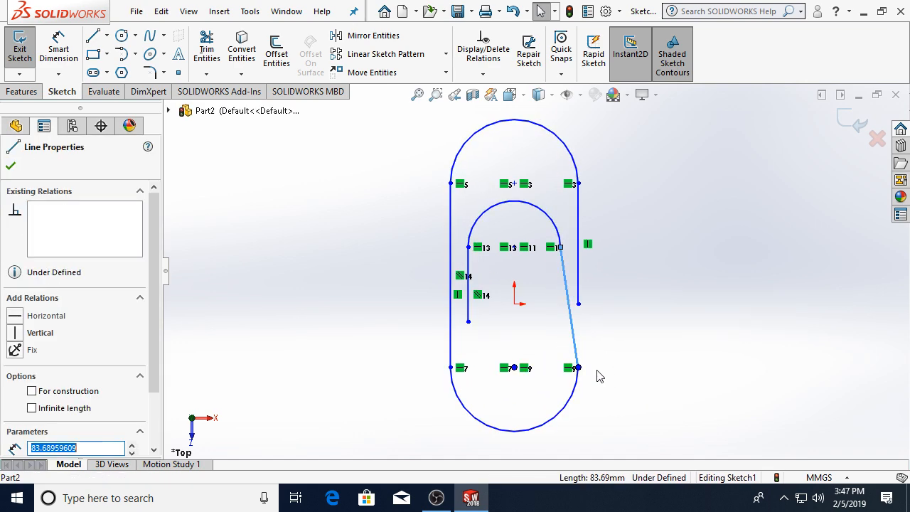
click(514, 247)
click(370, 332)
click(523, 369)
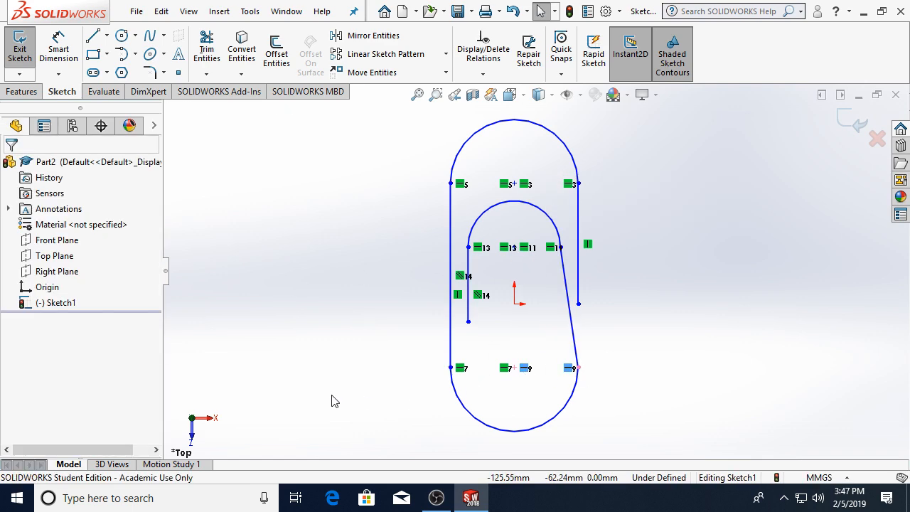
click(513, 369)
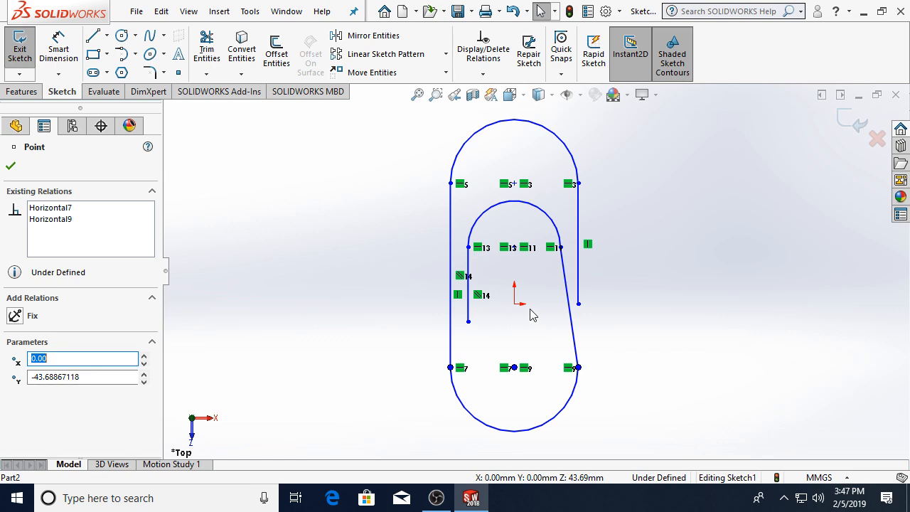
click(553, 365)
- Add a vertical relation to the sloping line joining the inner arc and the bottom arc
click(566, 355)
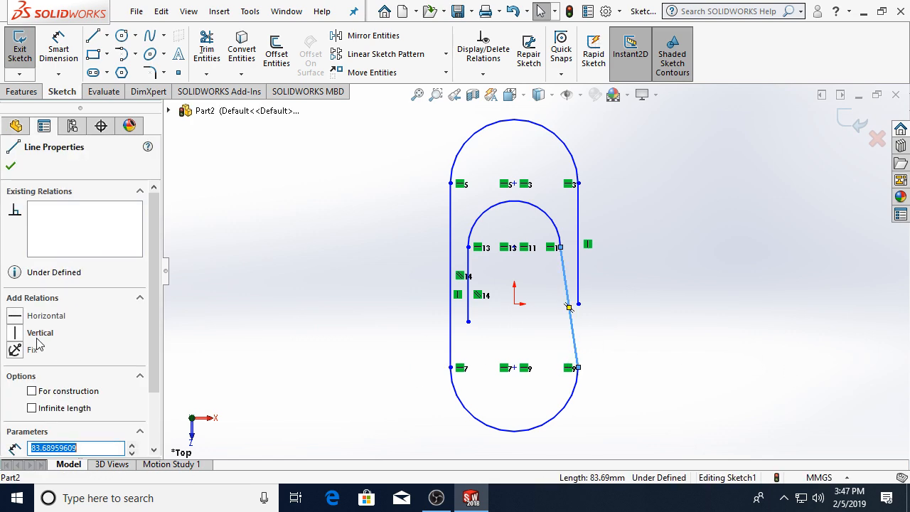
click(15, 333)
click(725, 293)
click(589, 220)
mouse_move(594, 211)
mouse_down()
mouse_move(607, 214)
mouse_move(590, 219)
mouse_up()
- Fix the bottom arc's center point in place
click(513, 368)
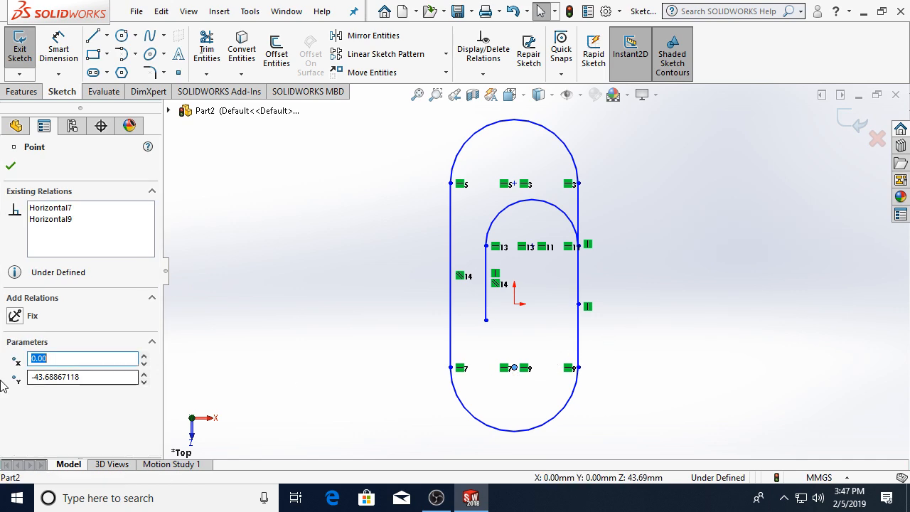
click(16, 321)
click(696, 248)
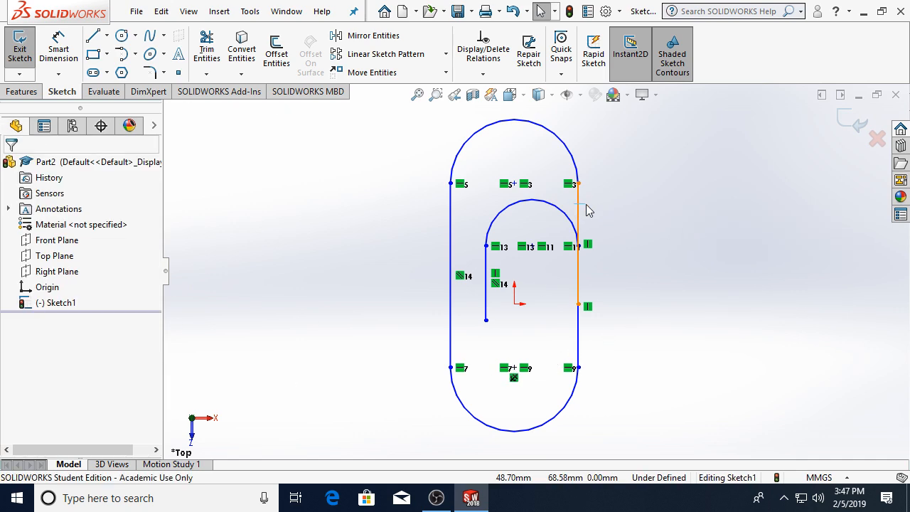
- Try moving the outer right line outward with only the bottom arc's center fixed, and undo it
drag(579, 201, 598, 206)
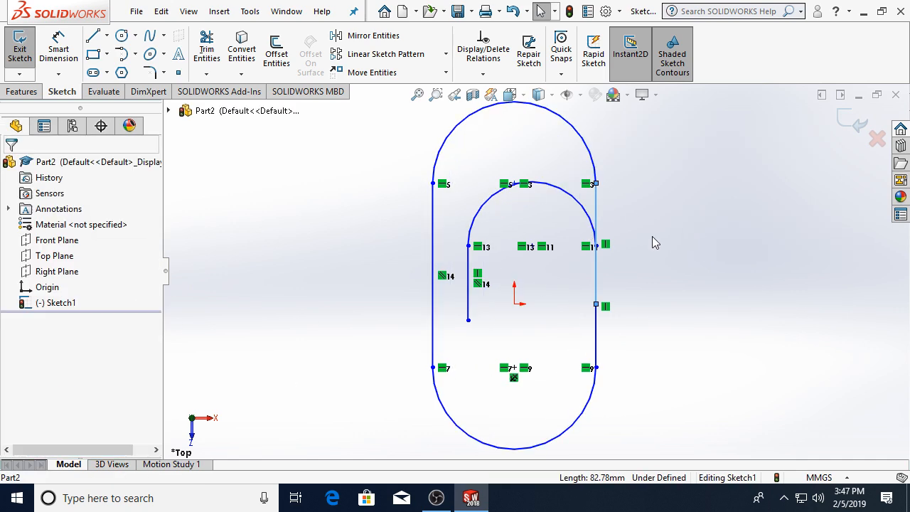
click(653, 237)
key(ctrl+z)
- Fix the bottom arc and move the outer right line outward, clear of the inner right line
click(568, 402)
click(16, 315)
click(629, 260)
drag(579, 204, 588, 206)
click(629, 382)
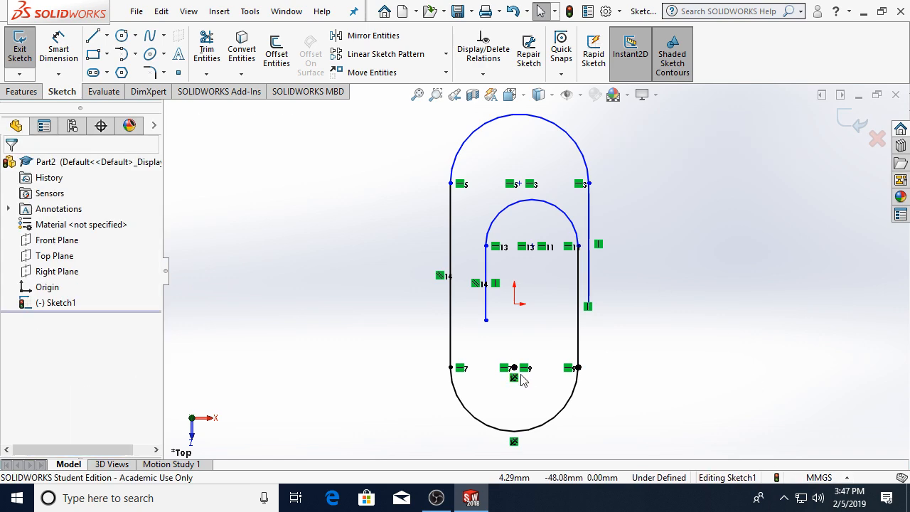
- Delete the Fix relations from the bottom arc's center point and from the bottom arc itself
click(514, 368)
click(43, 231)
key(Delete)
click(549, 396)
click(514, 442)
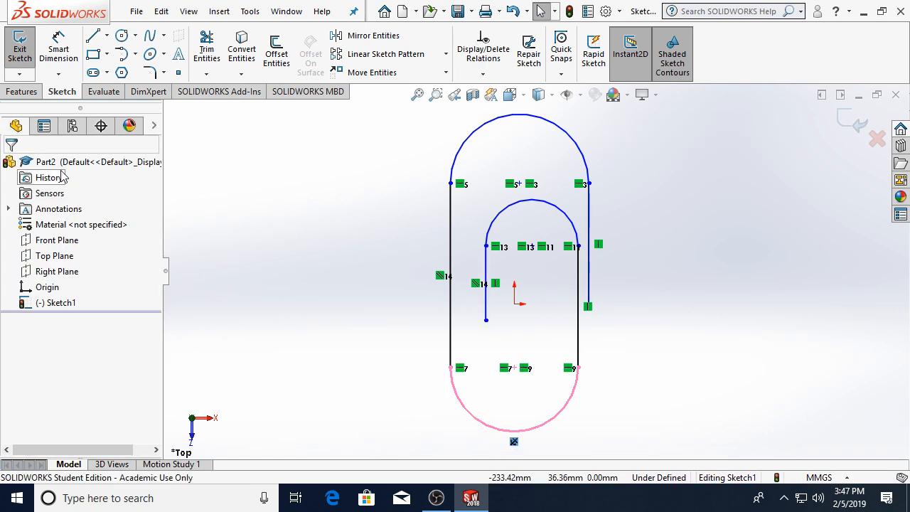
click(503, 438)
click(513, 445)
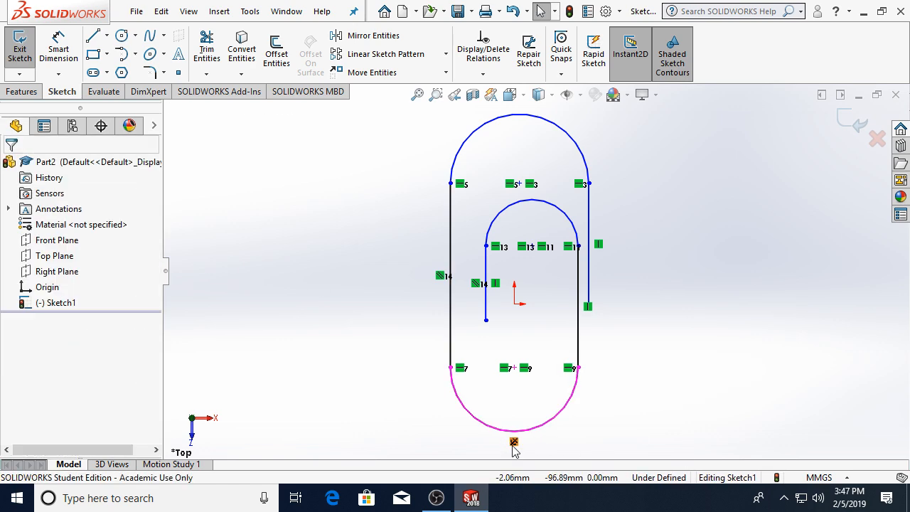
key(Delete)
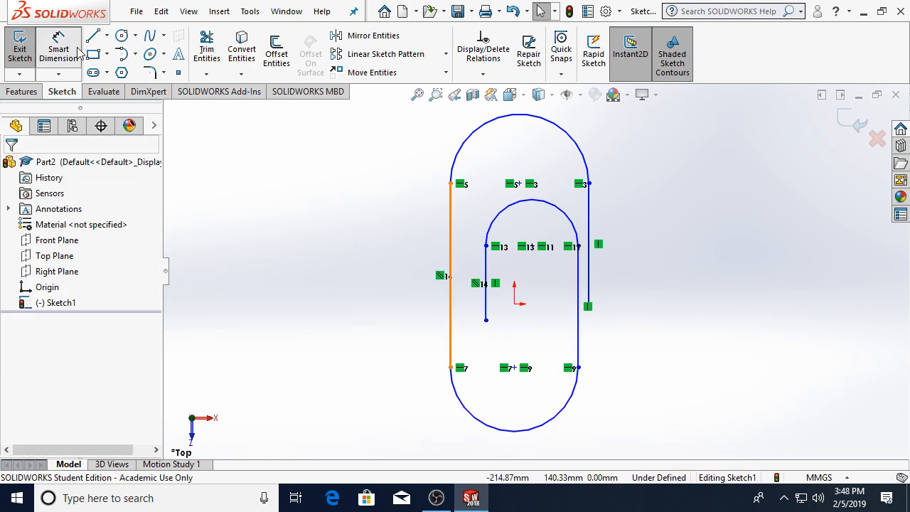
- Dimension the top arc with a radius of 5 mm
click(78, 52)
click(568, 130)
click(643, 156)
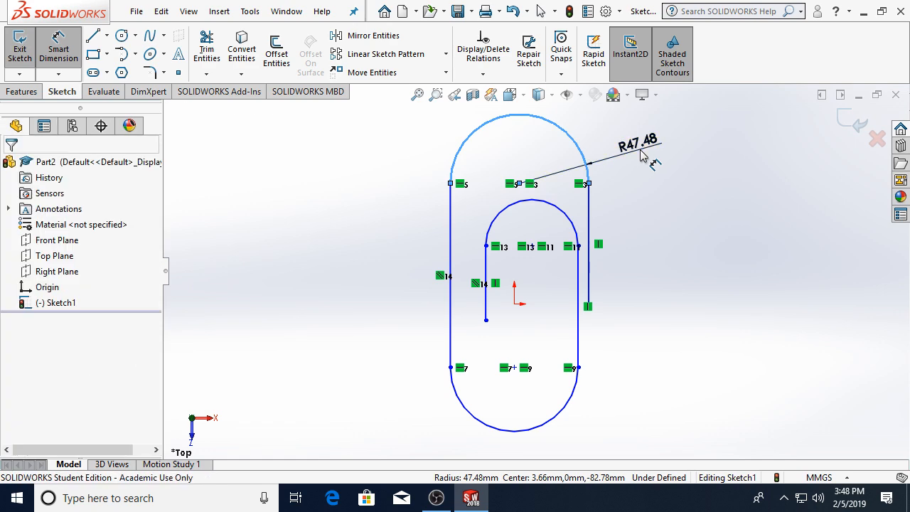
text(5)
key(Return)
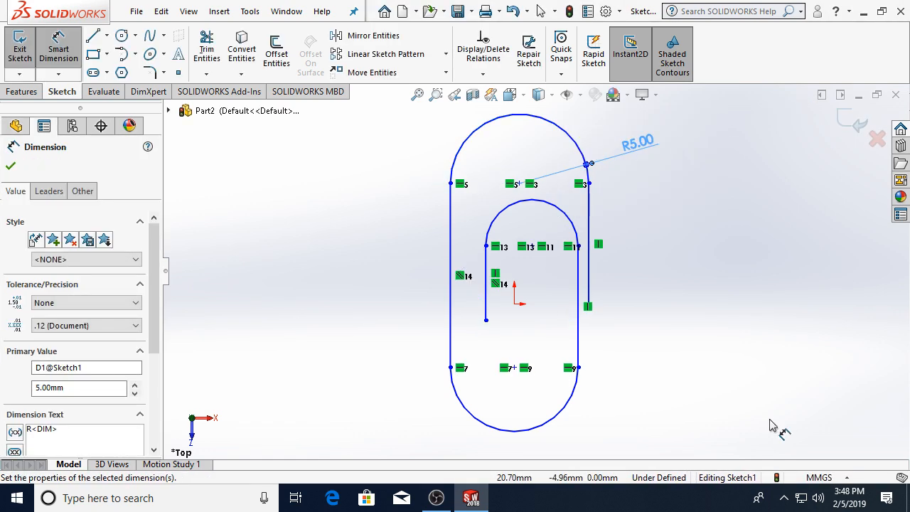
- Add a radius dimension to the bottom arc, try a value of 9 mm, and undo that value
click(569, 422)
click(592, 430)
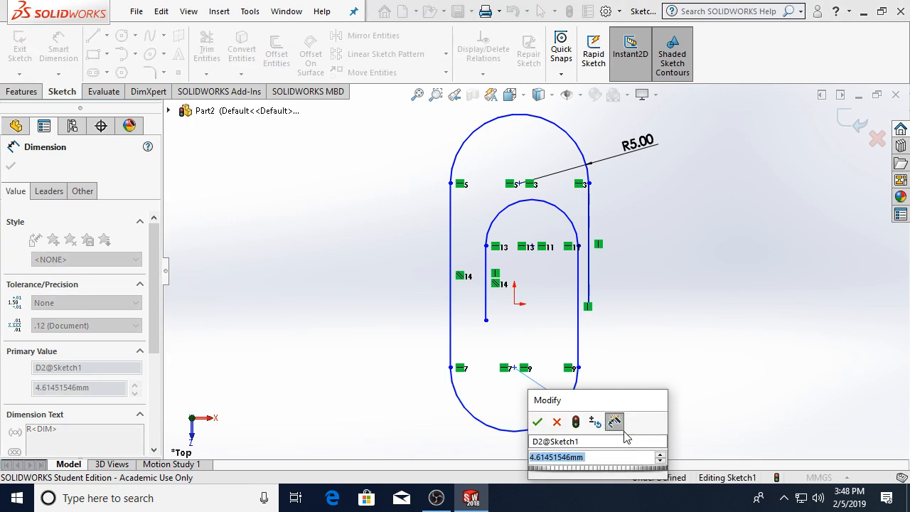
text(9)
key(Return)
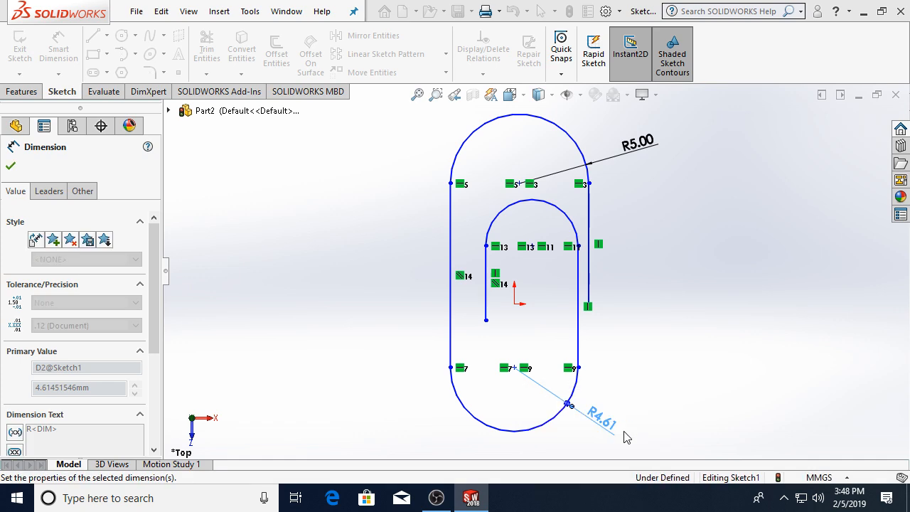
key(ctrl+z)
- Try a radius of 1.5 mm for the bottom arc, undo it, and try 9.5 mm instead
double_click(603, 424)
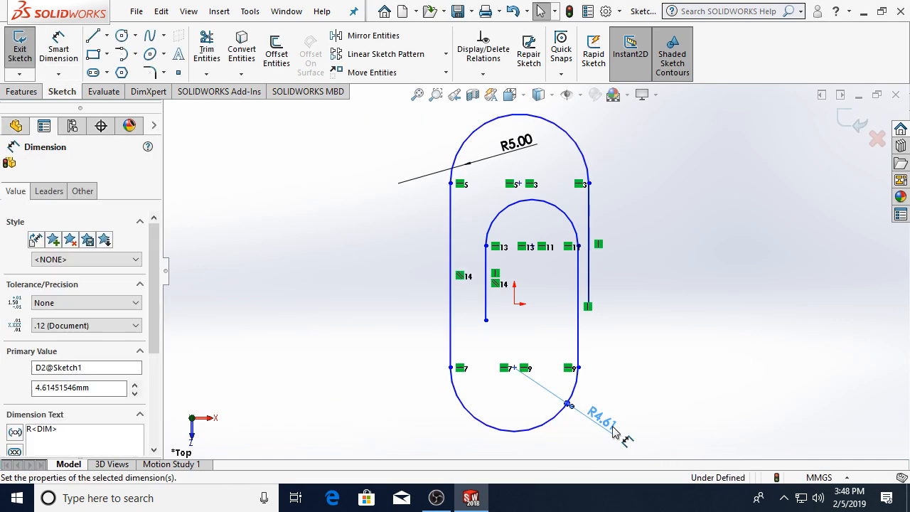
text(1.5)
key(Return)
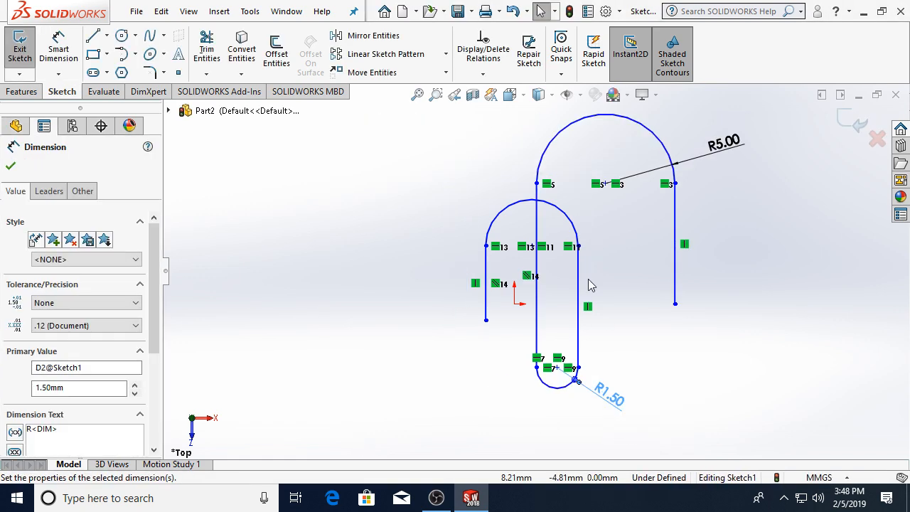
mouse_move(604, 184)
mouse_down()
mouse_move(457, 214)
mouse_move(527, 197)
mouse_up()
key(ctrl+z)
double_click(603, 421)
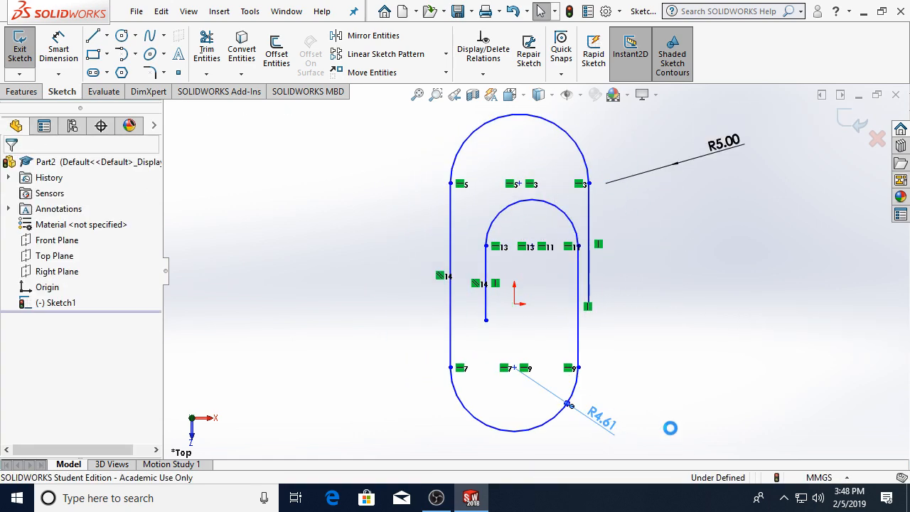
text(9.5)
key(Return)
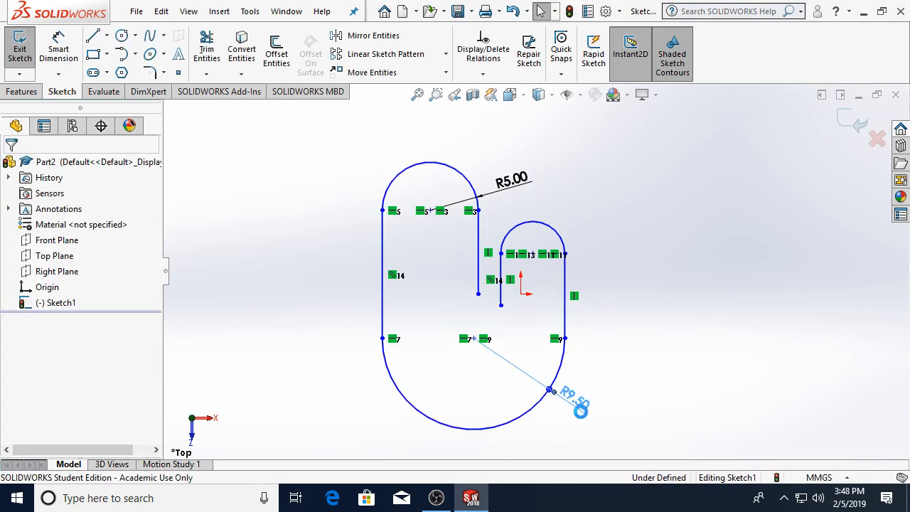
- Set the bottom arc's radius to 4.5 mm and close the dimension properties
double_click(574, 399)
text(4.5)
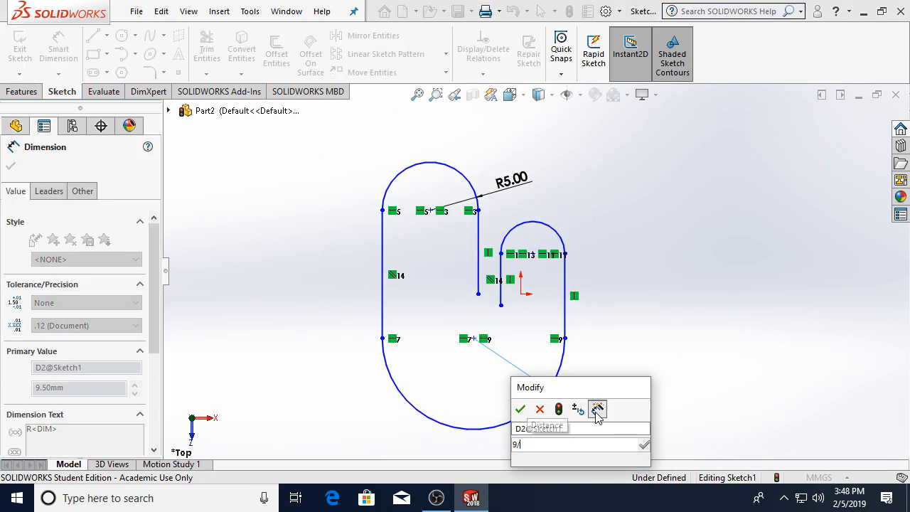
key(Return)
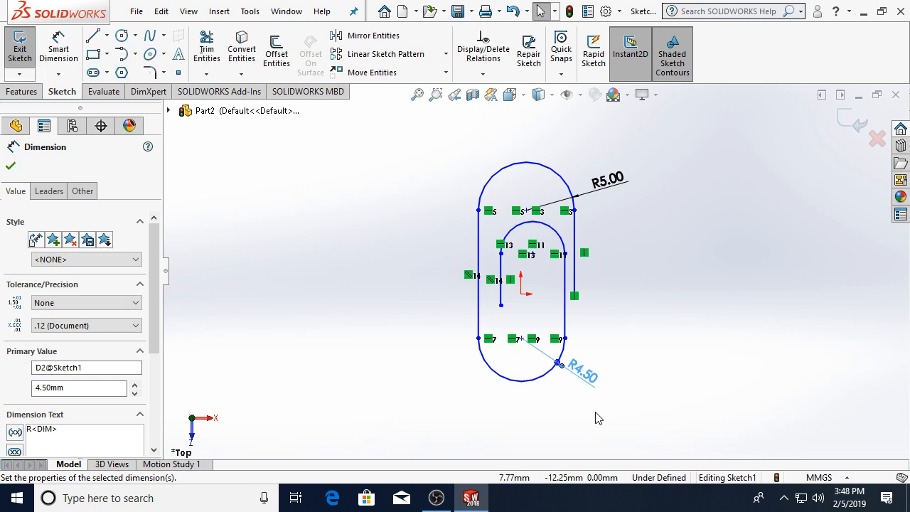
click(10, 165)
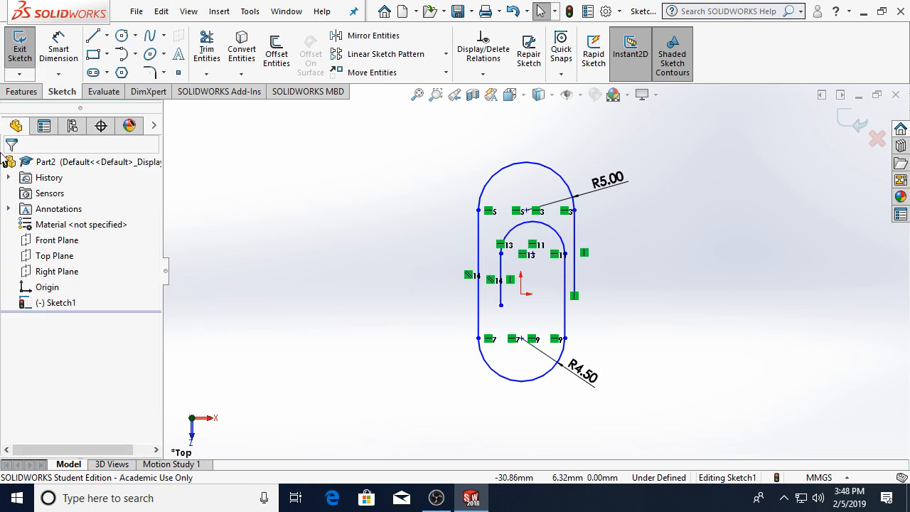
- Dimension the inner arc with a radius of 3.9 mm
click(67, 55)
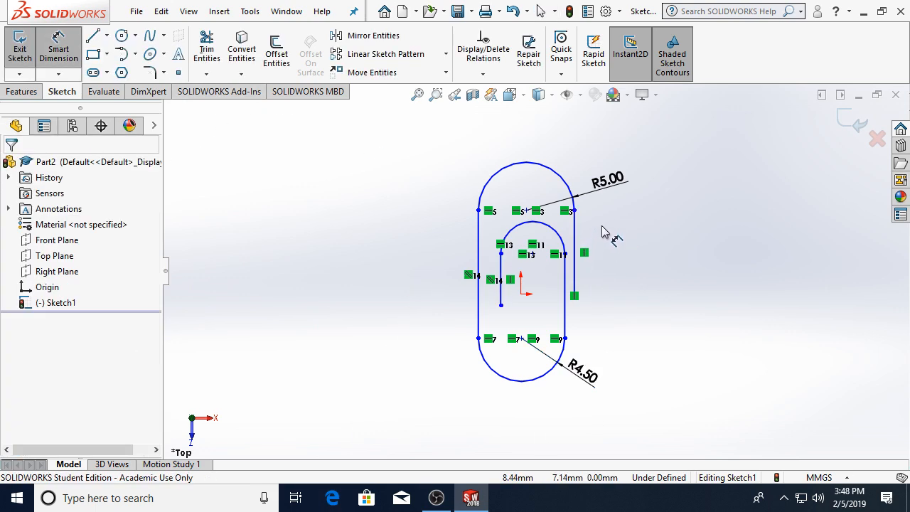
click(559, 234)
click(608, 231)
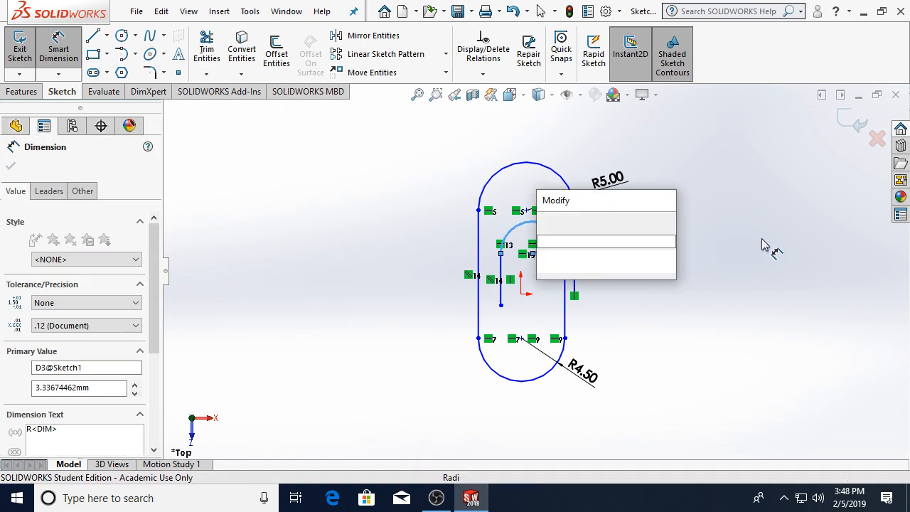
text(3.9)
key(Return)
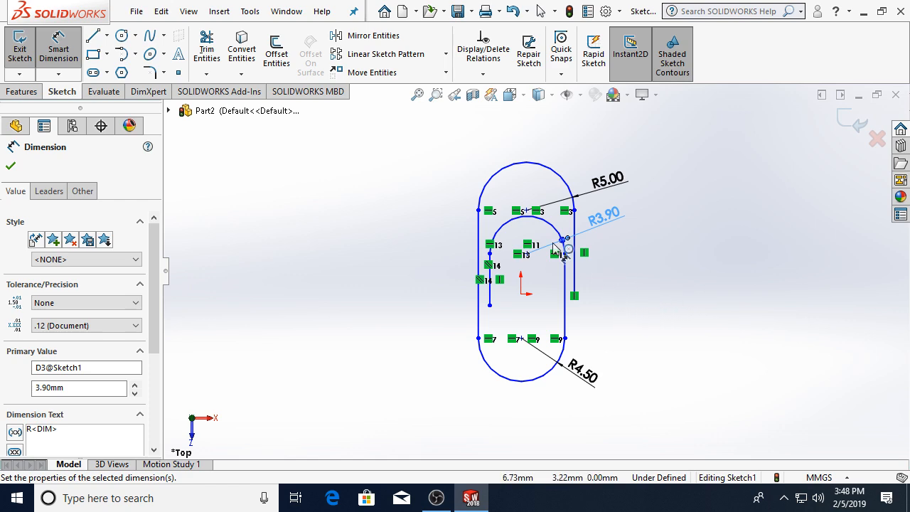
- Dimension the vertical distance between the outer top arc's centre and the bottom arc's centre as 3 mm
click(526, 211)
click(521, 339)
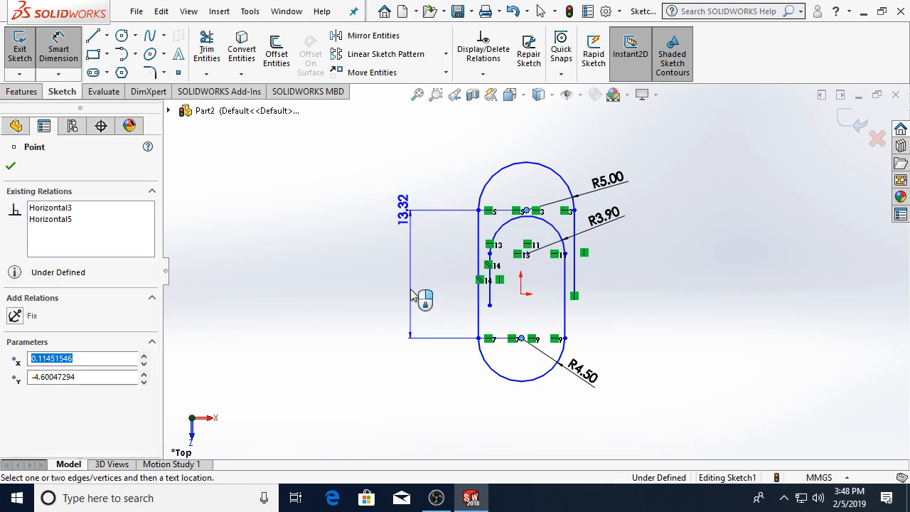
click(385, 283)
text(3)
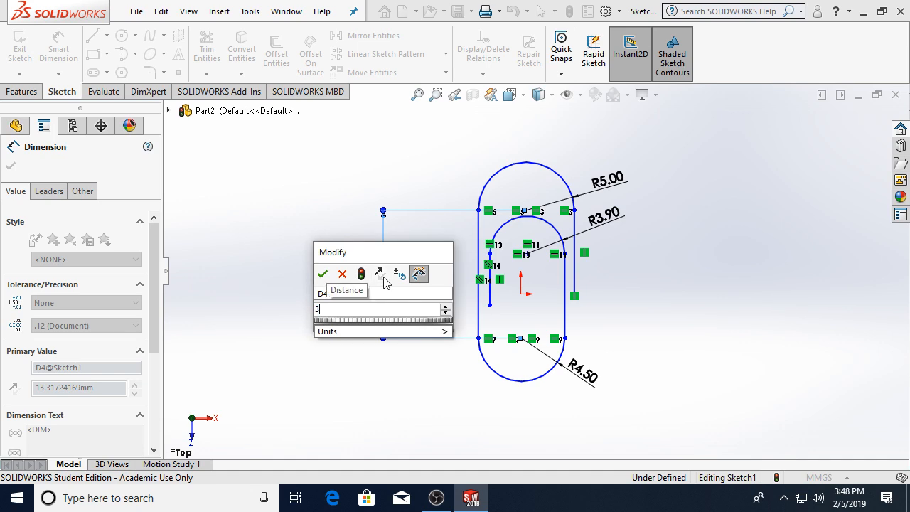
key(Return)
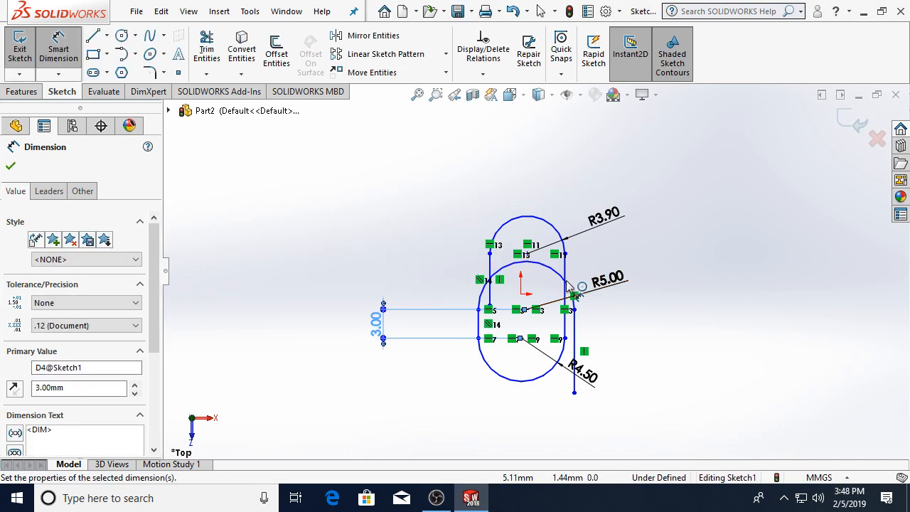
- Dimension the inner loop's free-ended vertical line with a length of 15 mm and leave the dimension tool
click(489, 280)
click(440, 283)
text(15)
key(Return)
key(Escape)
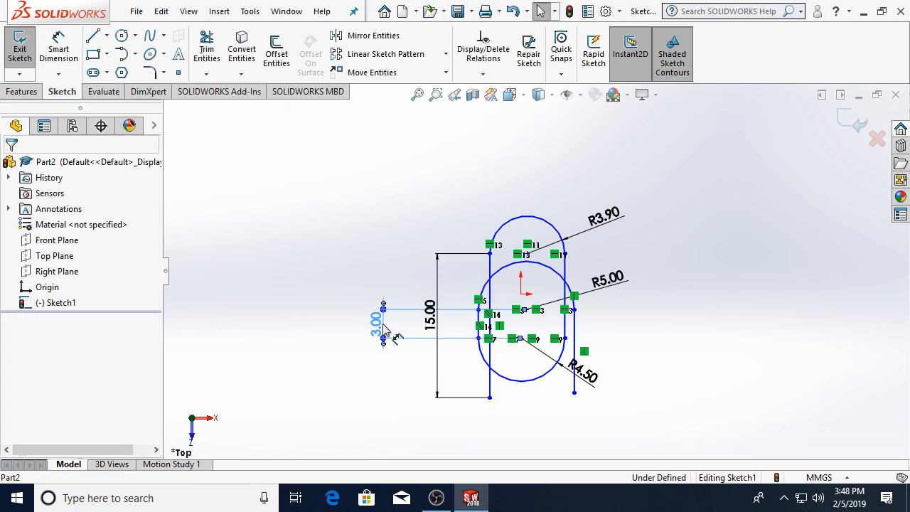
- Change the vertical distance between the outer top and bottom arc centres to 31 mm
double_click(381, 314)
text(31)
key(Return)
- Move the inner arc upward so that it sits just below the outer top arc
scroll(724, 278, up, 4)
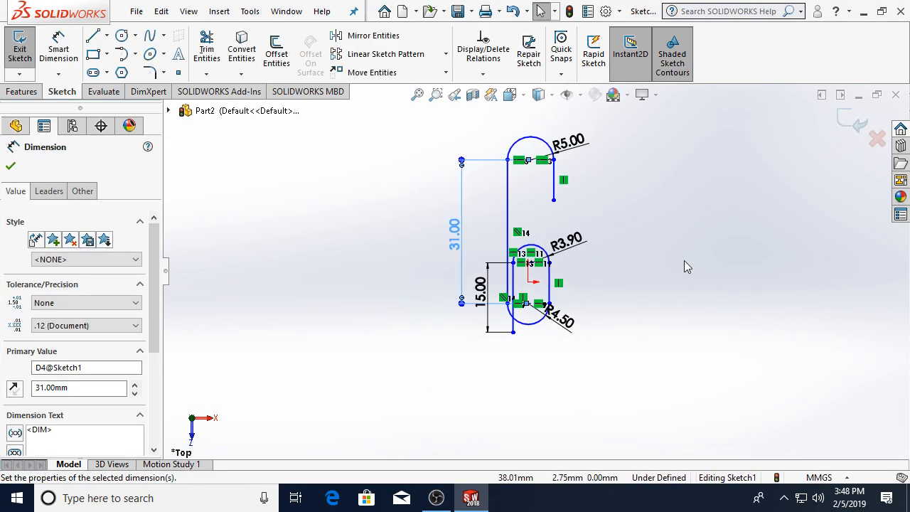
scroll(597, 192, down, 2)
click(557, 297)
drag(495, 295, 498, 187)
click(634, 313)
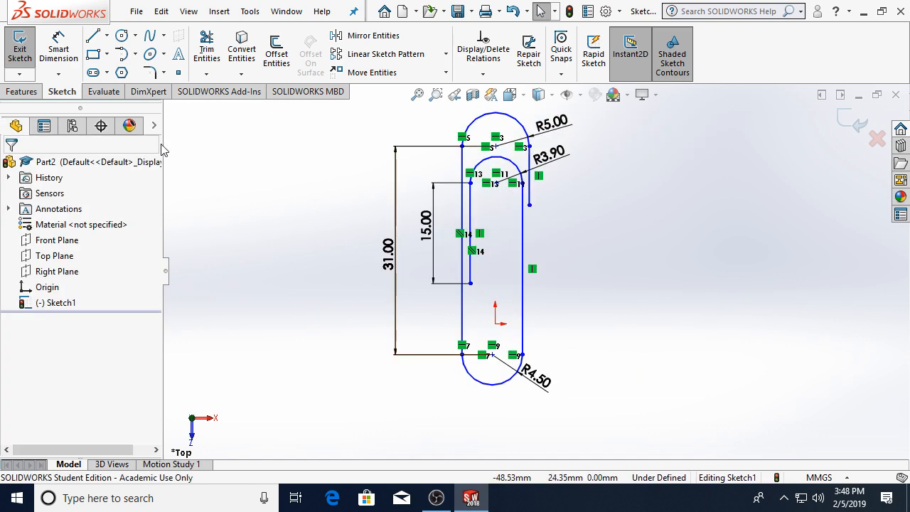
- Dimension the outer loop's free-ended vertical line with a length of 24 mm and leave the dimension tool
click(80, 61)
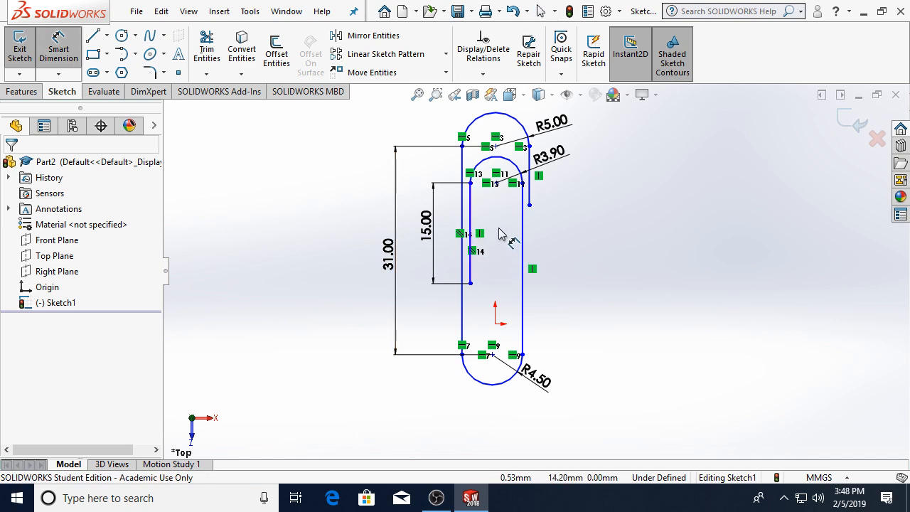
click(545, 199)
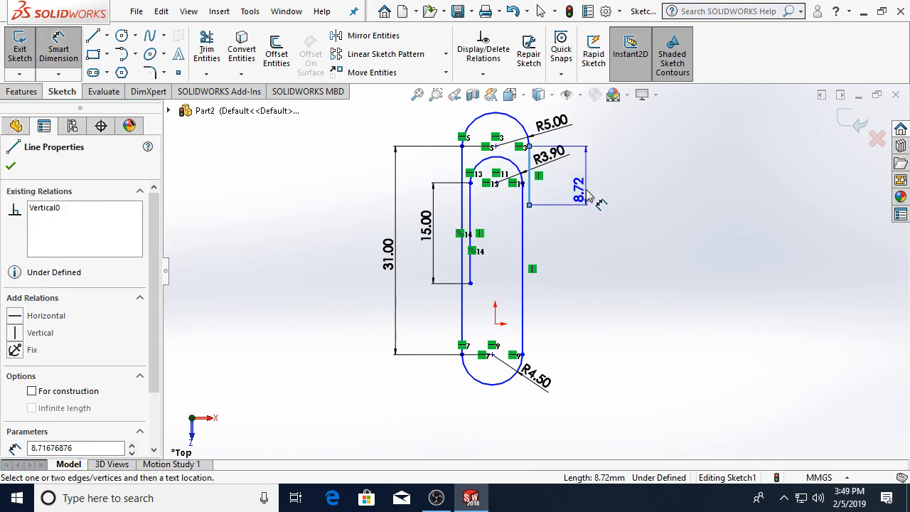
click(589, 196)
text(24)
key(Return)
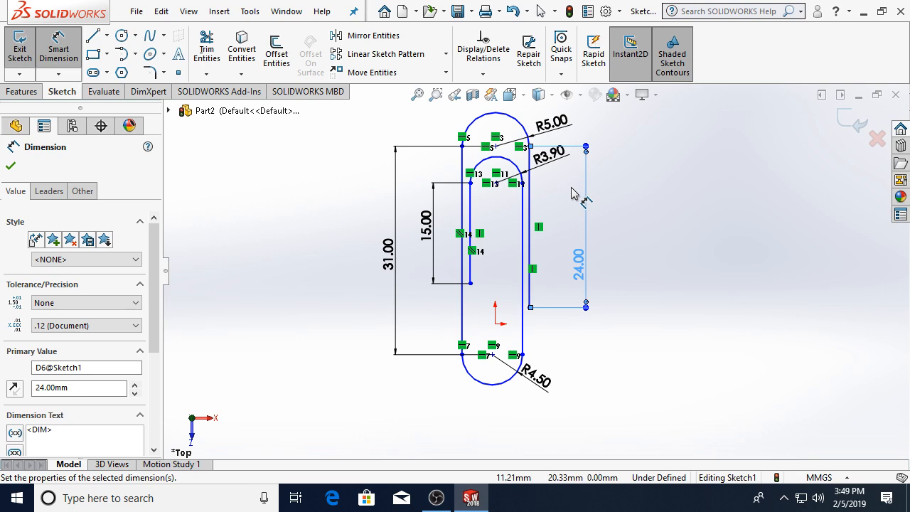
scroll(555, 256, up, 1)
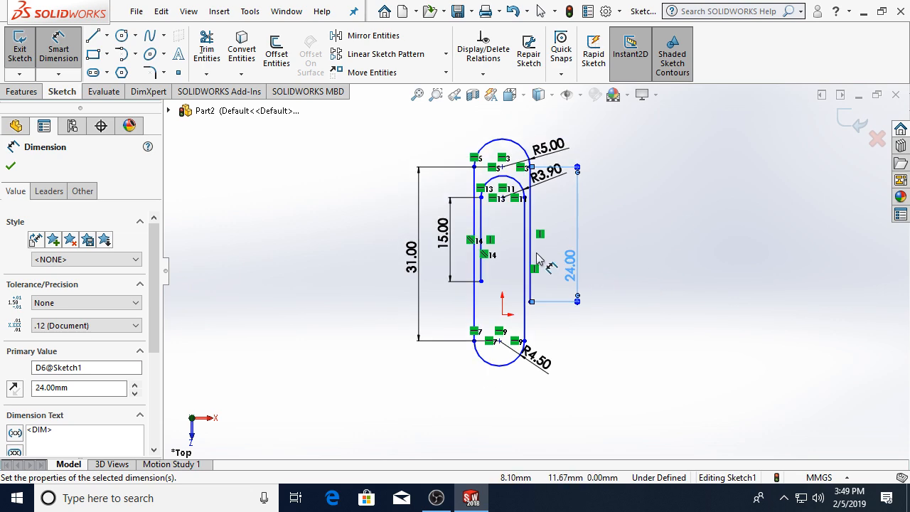
click(548, 254)
scroll(611, 274, down, 2)
scroll(649, 394, up, 1)
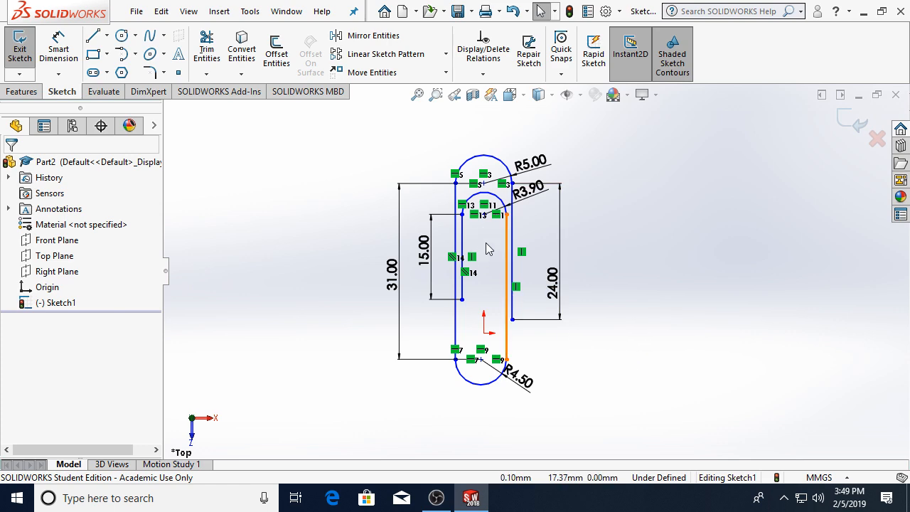
- Make the bottom arc's centre point coincident with the origin
mouse_move(488, 364)
mouse_down()
mouse_move(501, 350)
mouse_move(478, 355)
mouse_move(492, 344)
mouse_move(484, 351)
mouse_move(498, 349)
mouse_move(480, 364)
mouse_up()
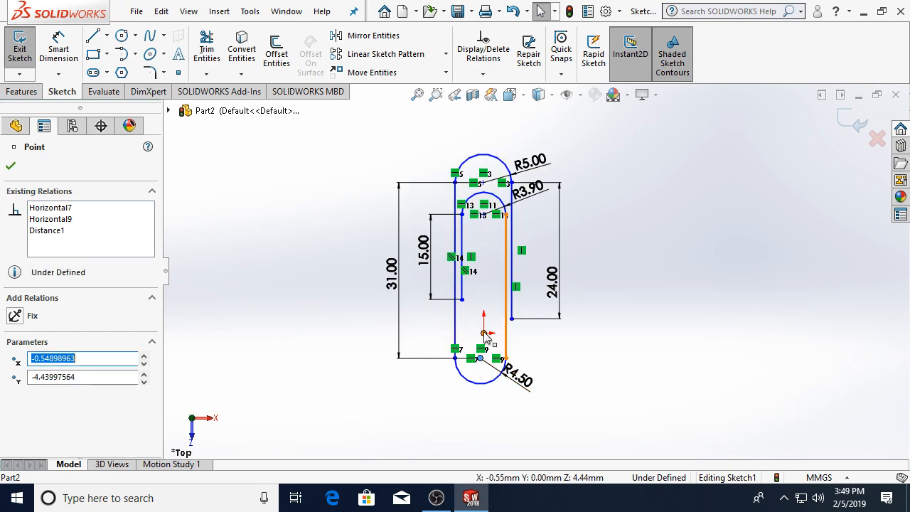
ctrl+click(484, 334)
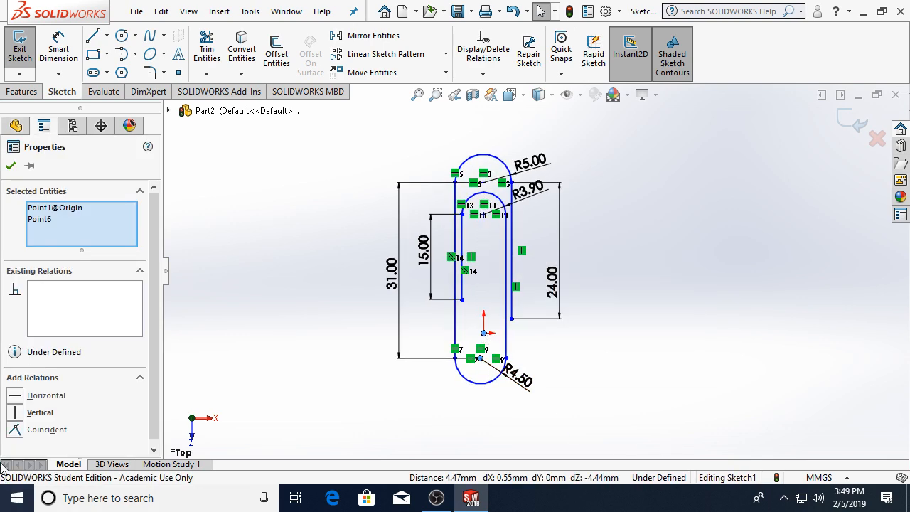
click(819, 346)
scroll(463, 165, down, 3)
scroll(518, 280, up, 2)
- Shift the inner loop by its arc and free endpoint to check its remaining freedom of movement
drag(524, 270, 524, 247)
click(542, 327)
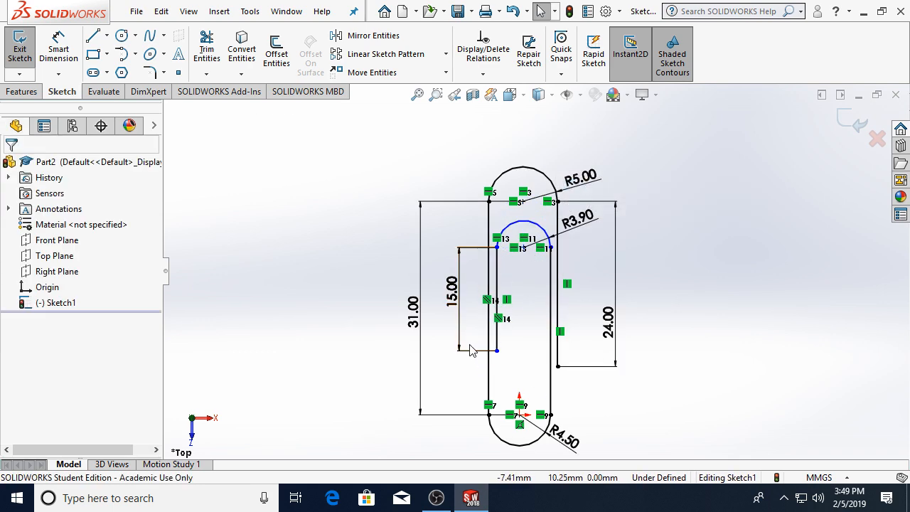
drag(496, 350, 521, 353)
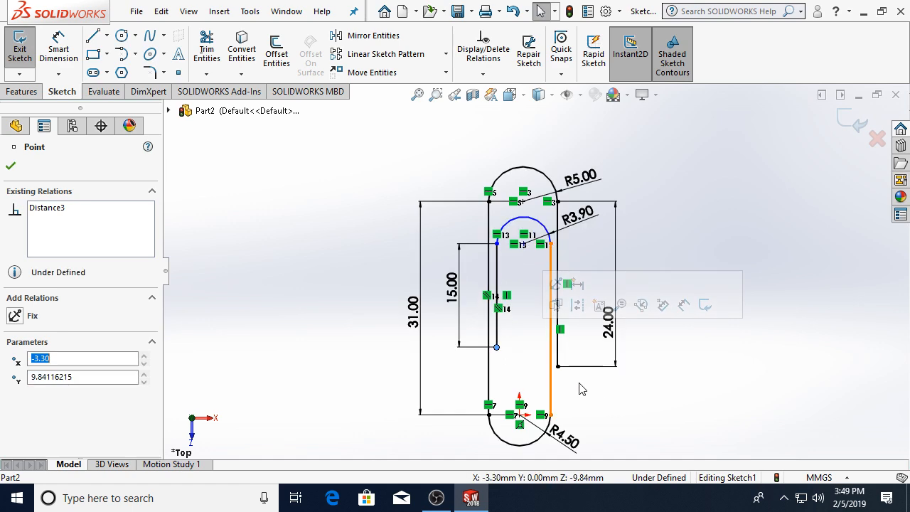
click(629, 366)
click(522, 245)
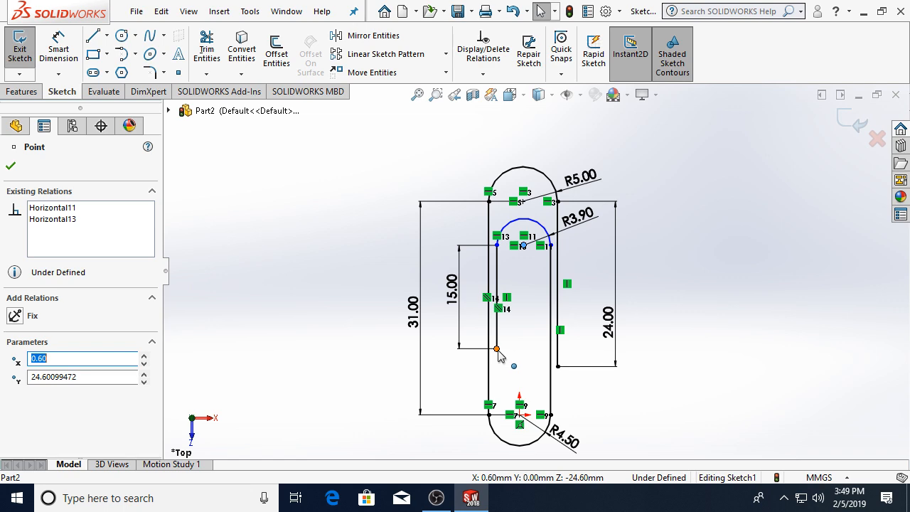
click(695, 327)
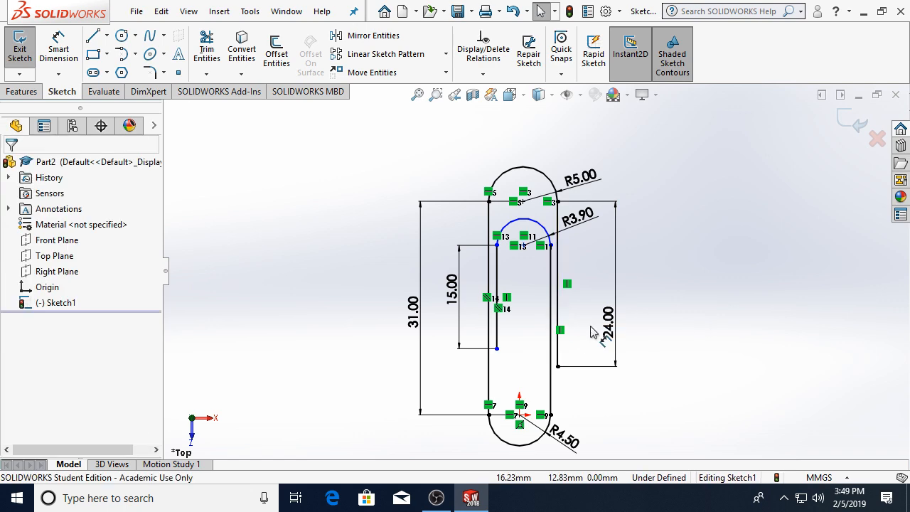
- Dimension the vertical distance from the inner arc's centre to the origin as 22 mm and leave the dimension tool
click(522, 245)
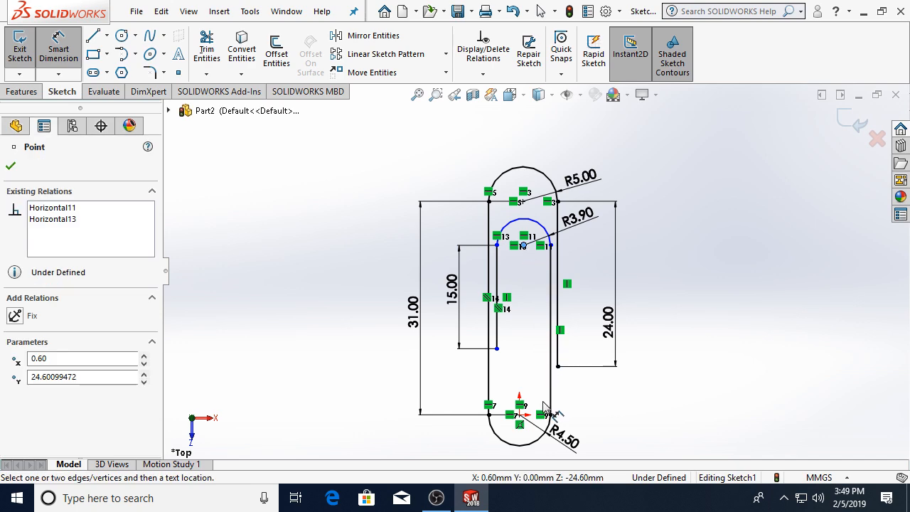
click(518, 415)
click(679, 347)
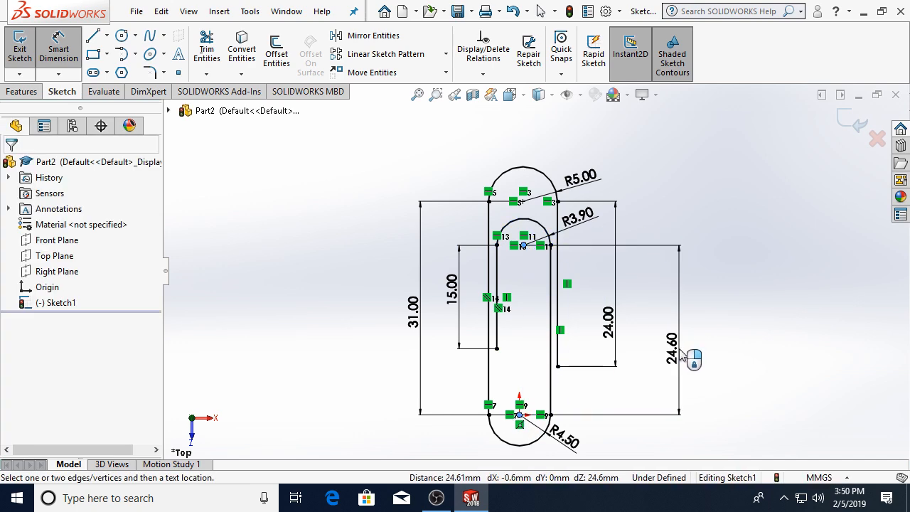
key(Return)
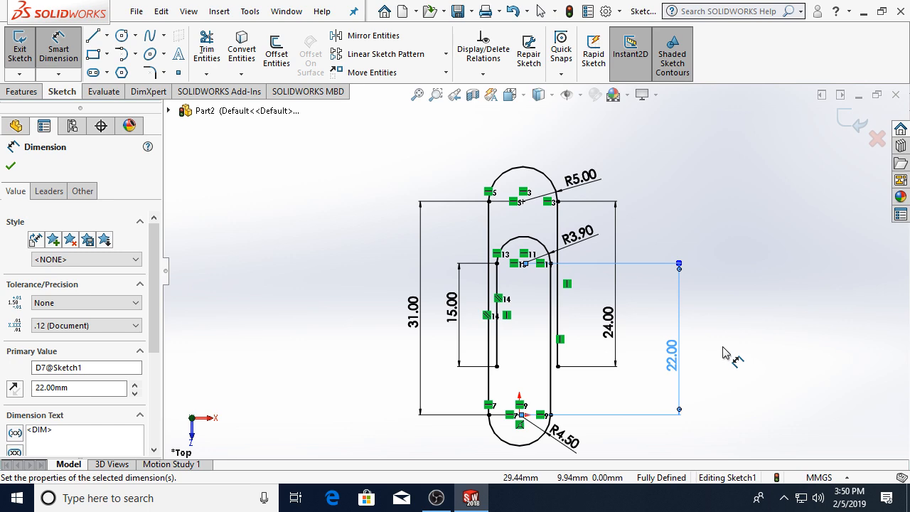
key(Escape)
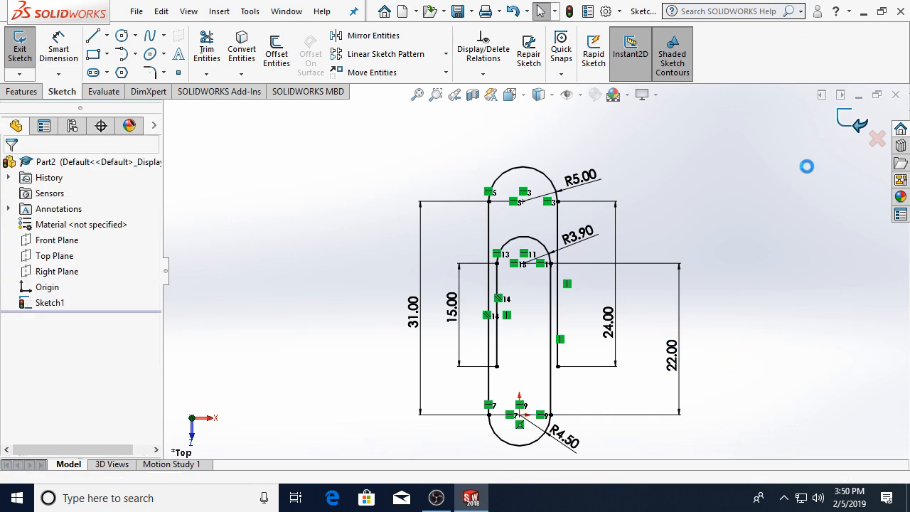
- Exit the sketch and start a Swept Boss/Base along it with a circular profile
click(852, 120)
click(34, 95)
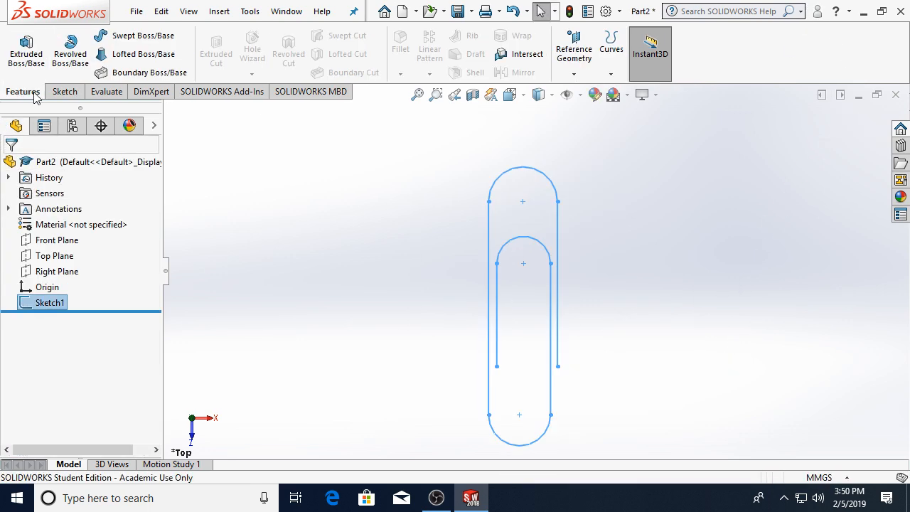
click(103, 35)
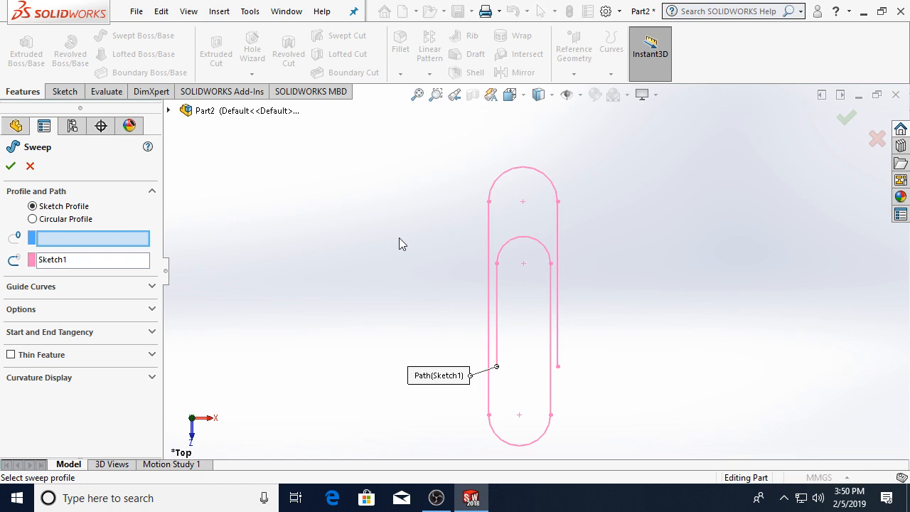
click(65, 219)
- Try circular profile diameters of 0.1 mm and 1 mm for the sweep
drag(76, 260, 30, 270)
text(0.)
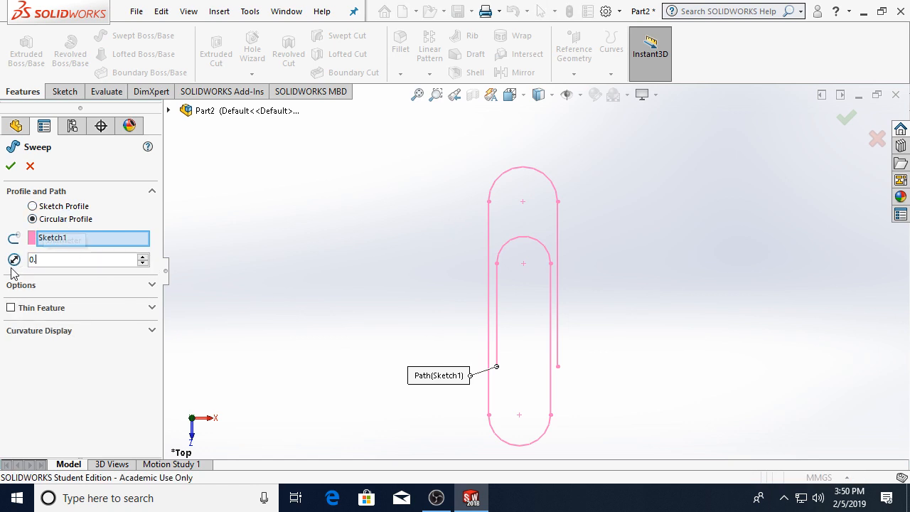
text(1)
key(Return)
text(1)
key(Return)
- Set the sweep's profile diameter to 0.9 mm and inspect the gap between the adjacent wires in the preview
text(0.9)
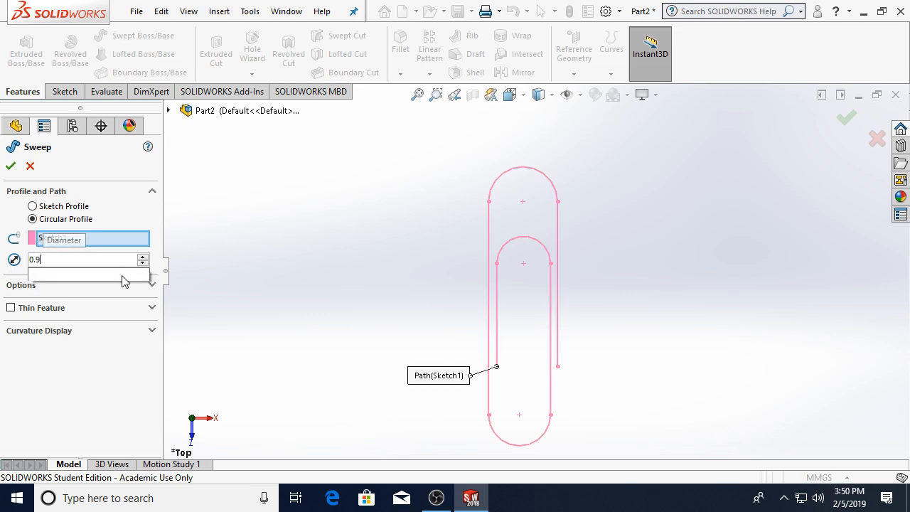
key(Return)
middle_drag(556, 322, 583, 217)
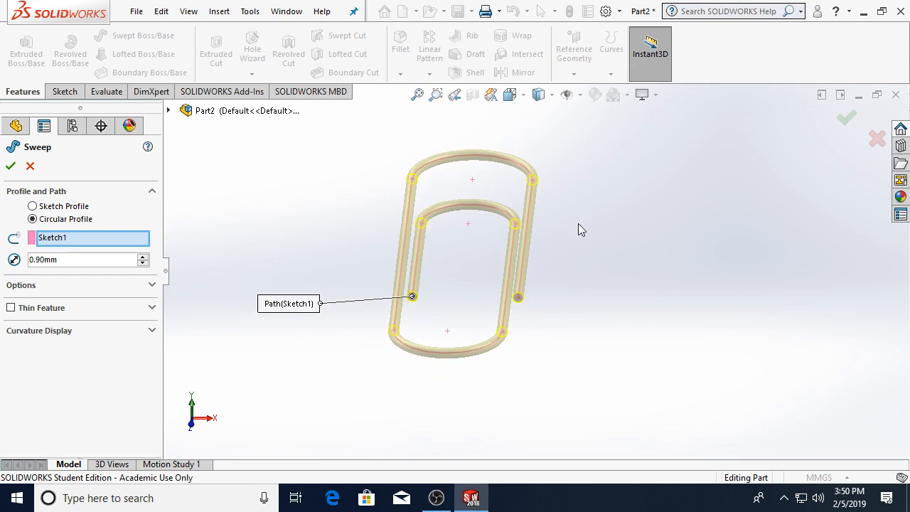
scroll(514, 292, down, 5)
scroll(498, 362, down, 3)
- Try a sweep profile diameter of 11 mm, replace it with 0.999 mm, and inspect the preview
drag(62, 260, 3, 259)
text(11)
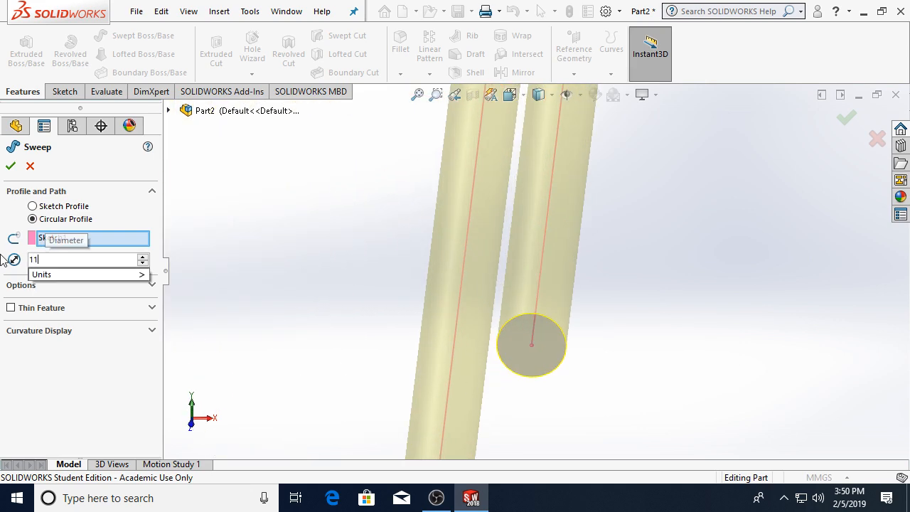
key(Return)
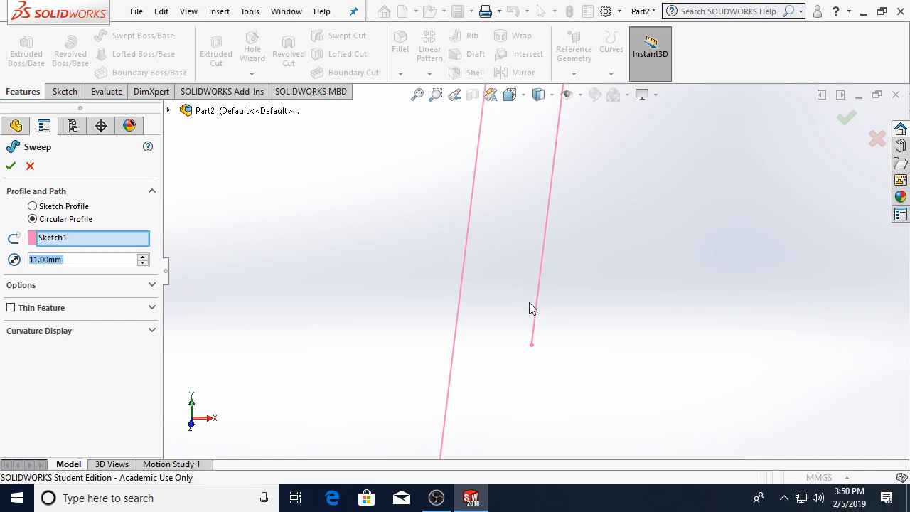
drag(84, 260, 16, 269)
text(0.999)
key(Return)
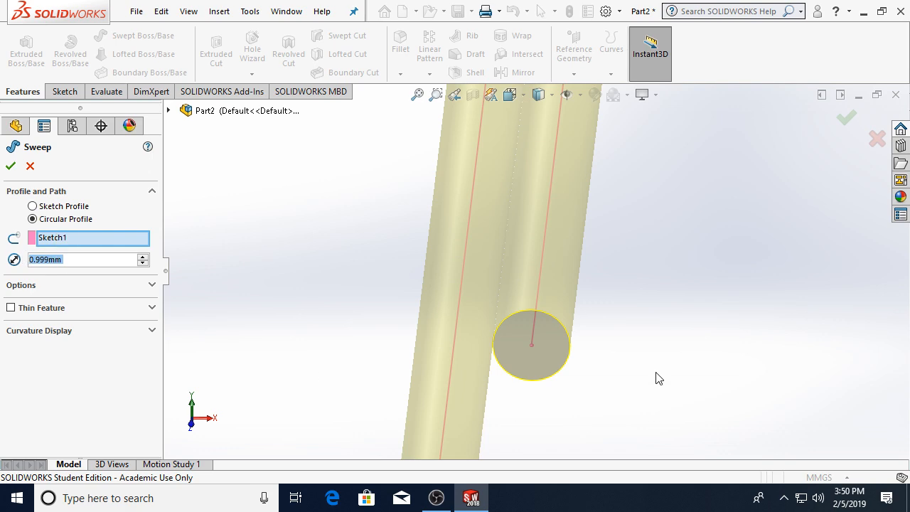
key(f)
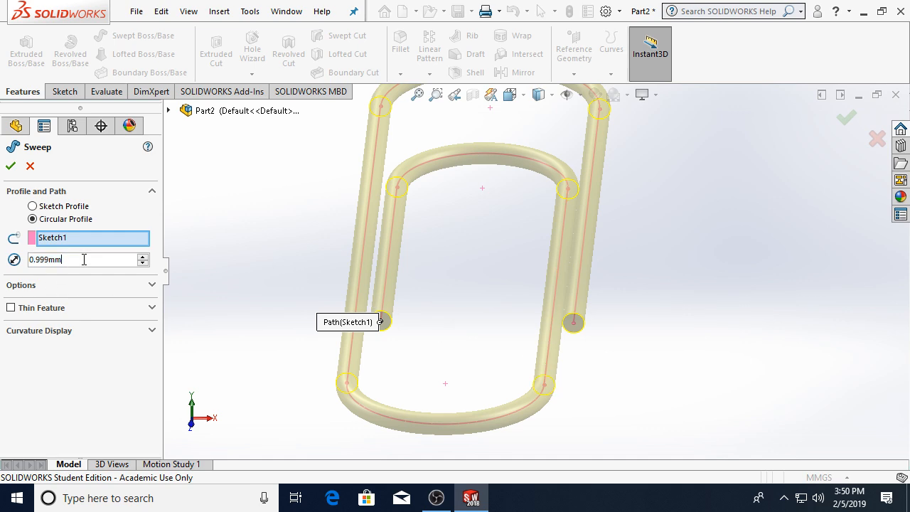
- Try a sweep profile diameter of 0.9999999 mm, replace it with 0.9999 mm, and complete the swept paper clip
text(0.9999999)
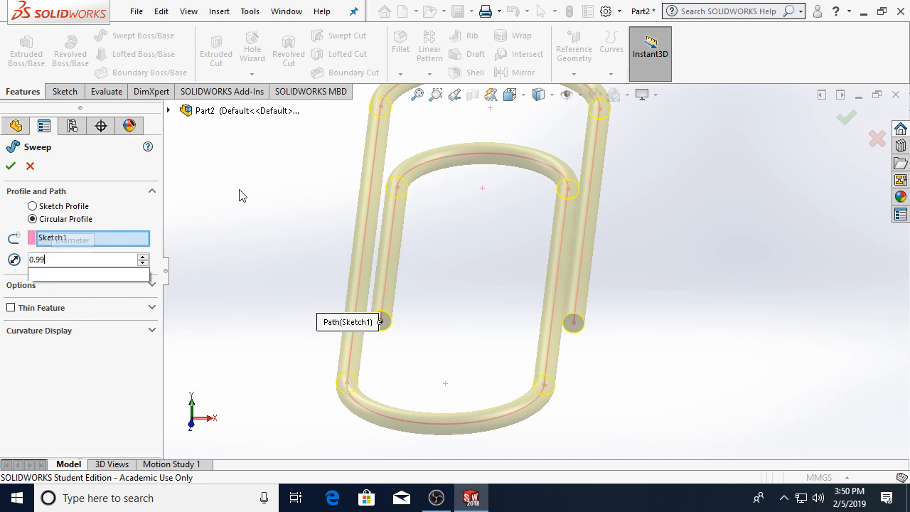
key(Return)
text(0.9999)
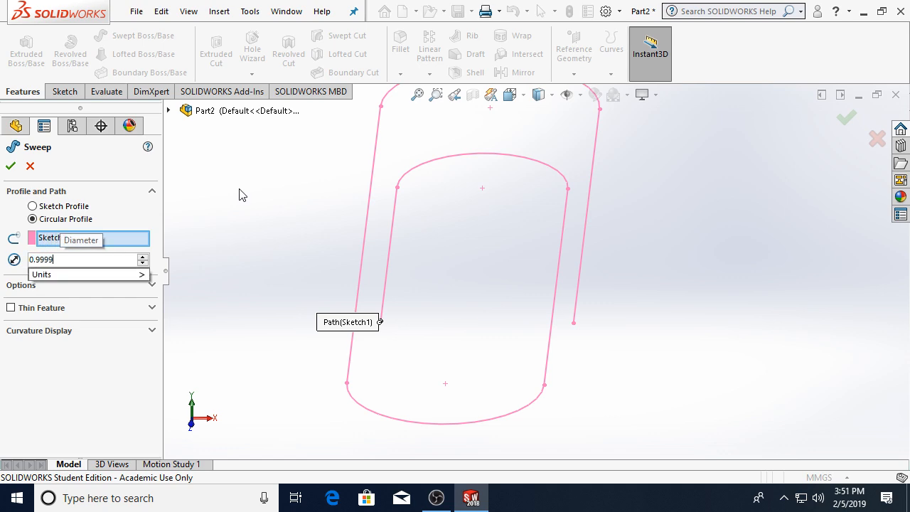
key(Return)
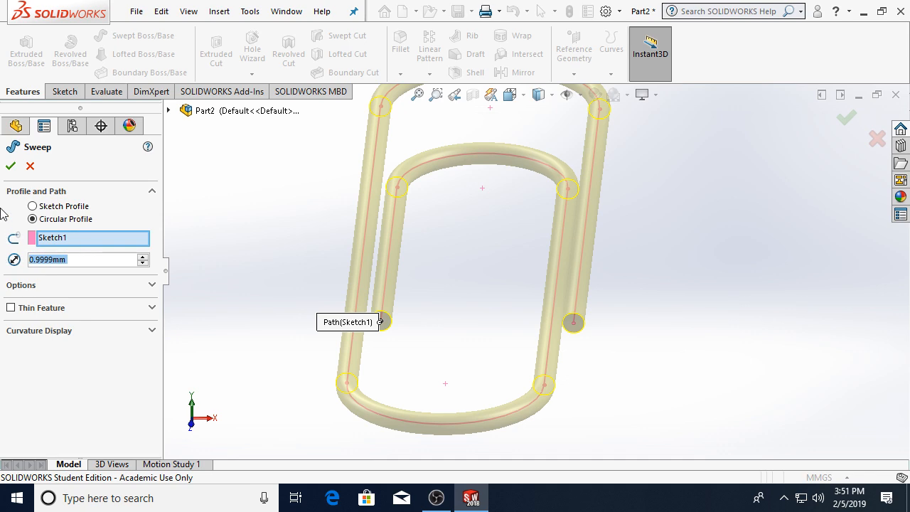
click(10, 166)
middle_drag(679, 312, 606, 276)
click(513, 99)
click(529, 139)
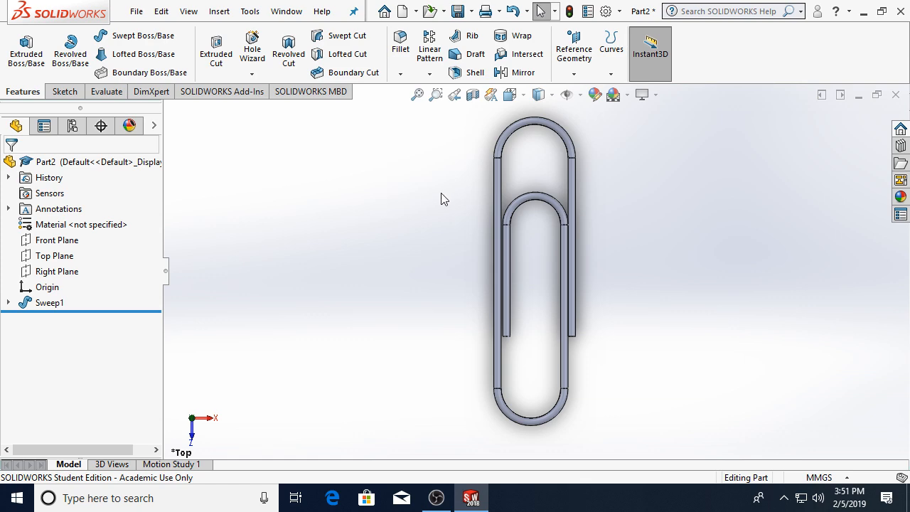
scroll(787, 95, up, 1)
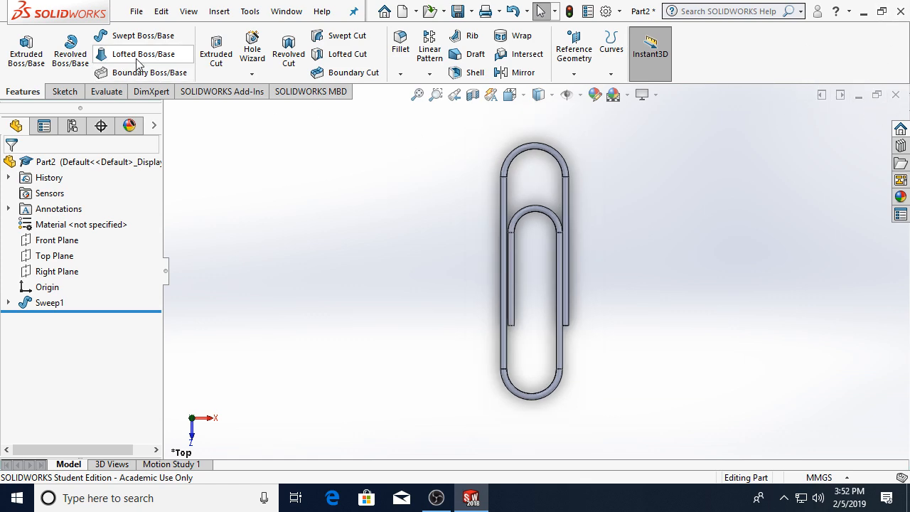
- Close the paper-clip part without saving it and create a new part document
click(894, 94)
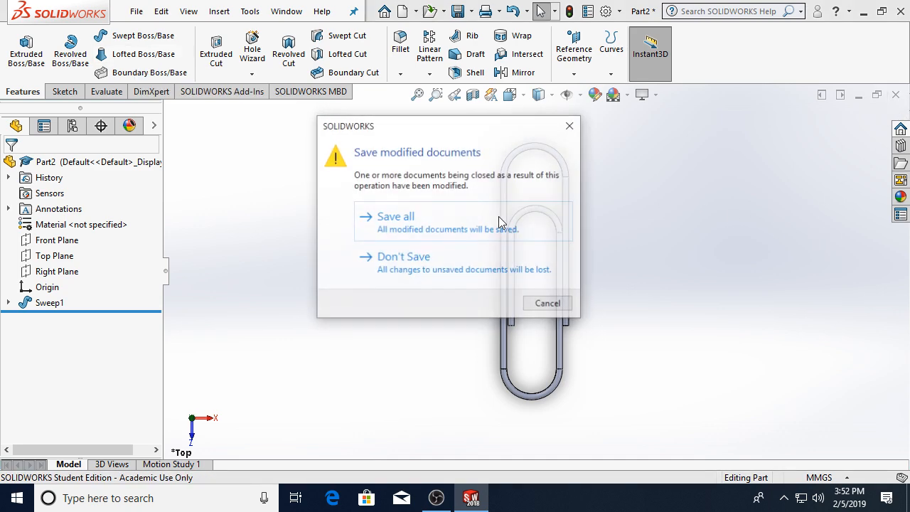
click(459, 266)
click(136, 11)
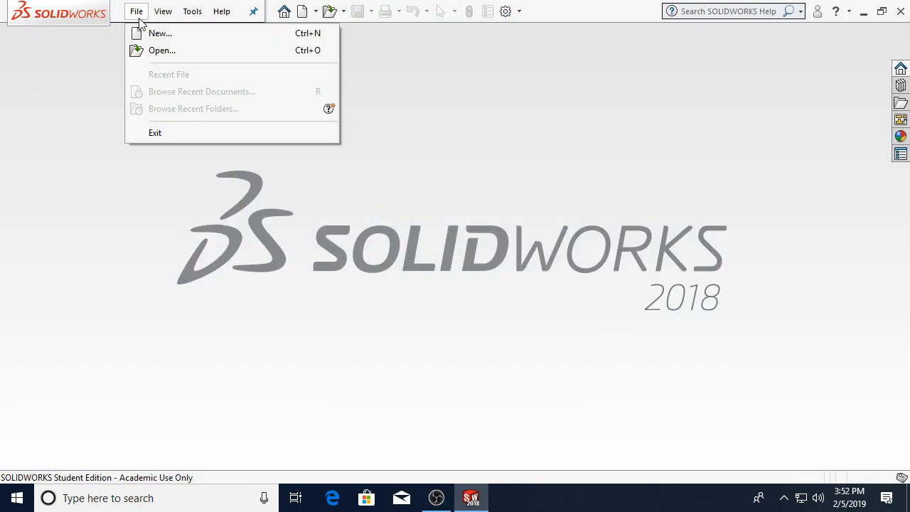
click(142, 33)
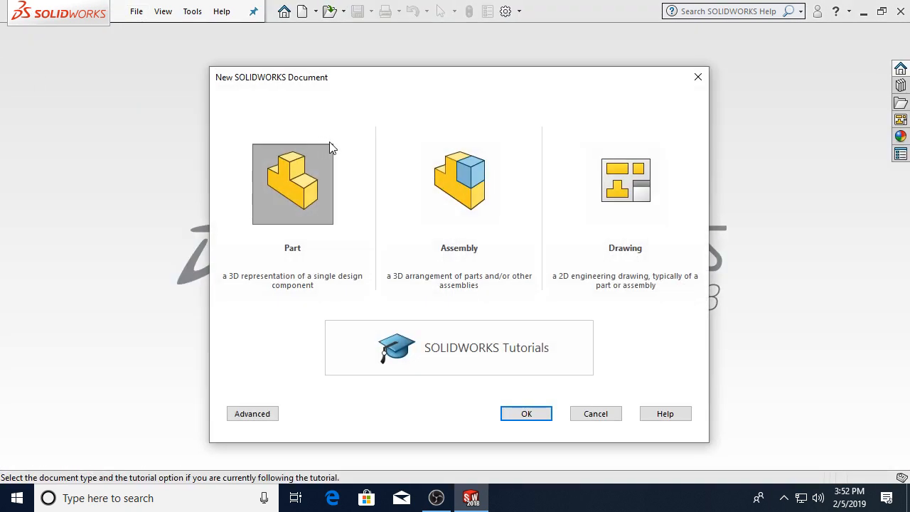
click(526, 412)
click(63, 92)
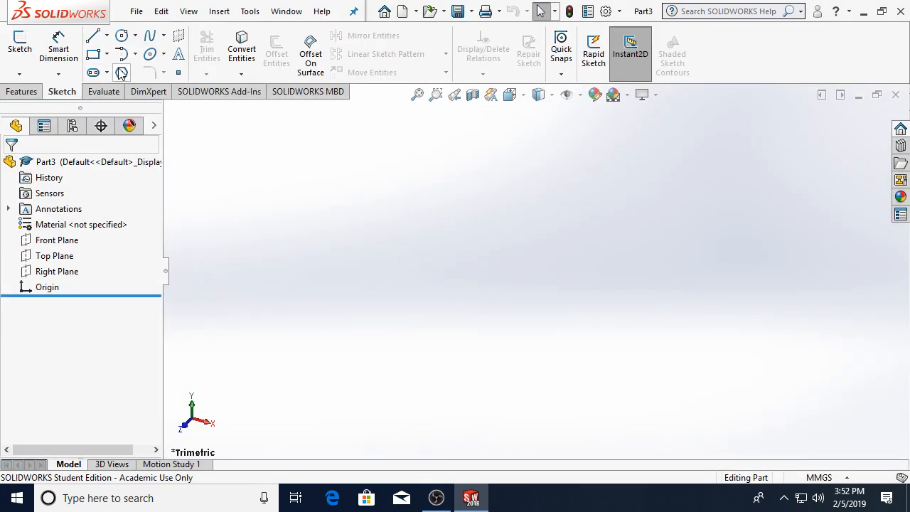
click(32, 92)
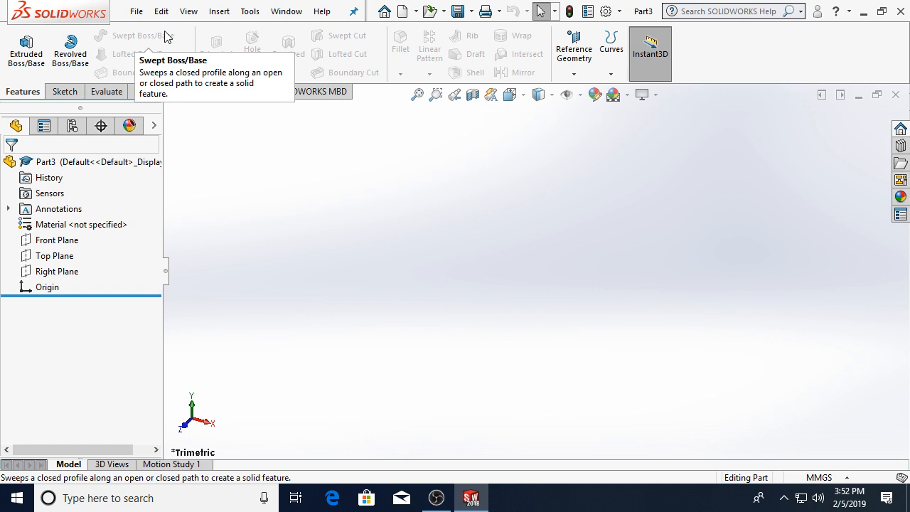
click(76, 94)
- Create a reference plane parallel to the Top Plane, offset 150 mm above it
click(24, 92)
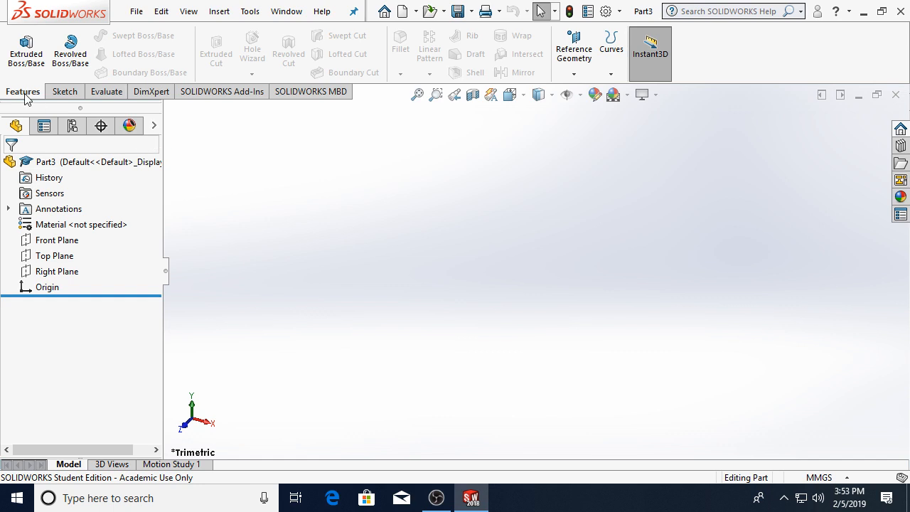
click(574, 55)
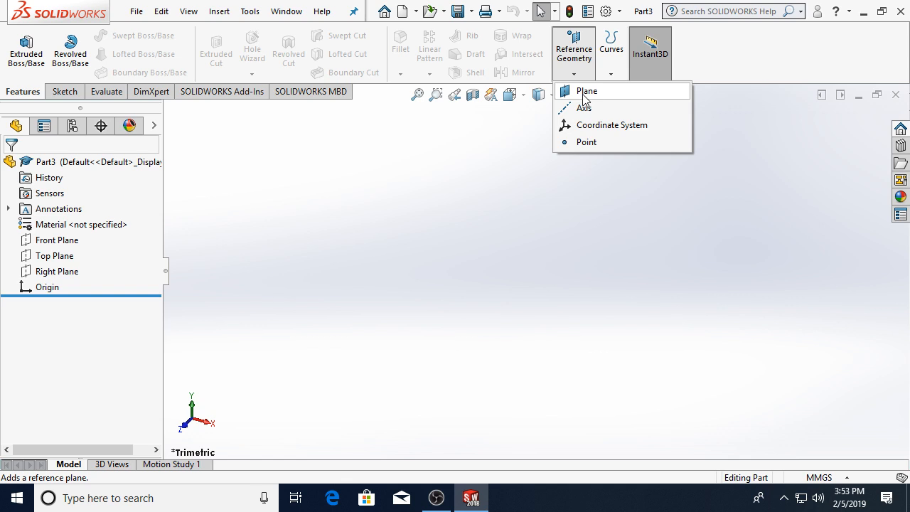
click(584, 93)
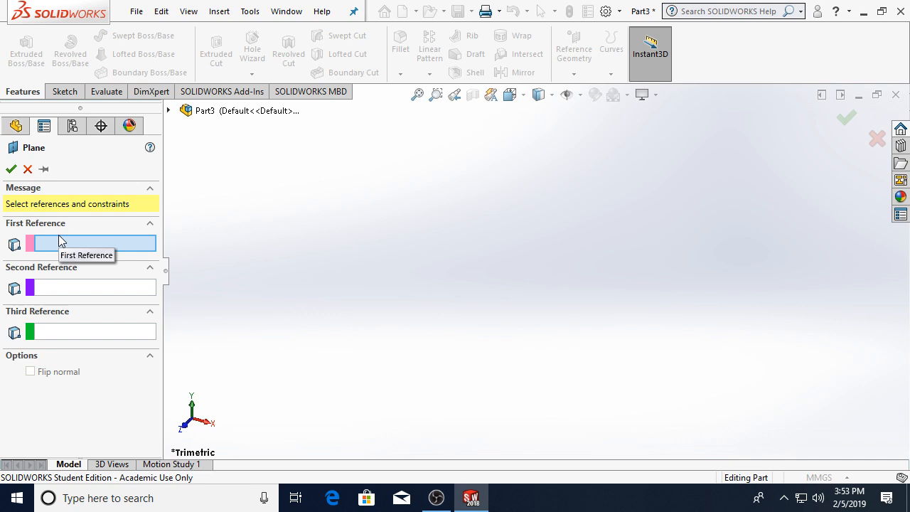
click(169, 112)
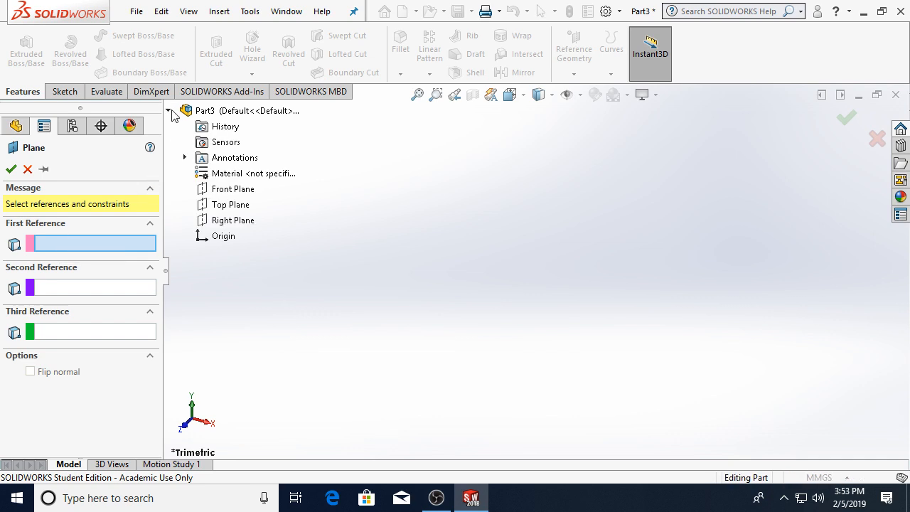
click(212, 209)
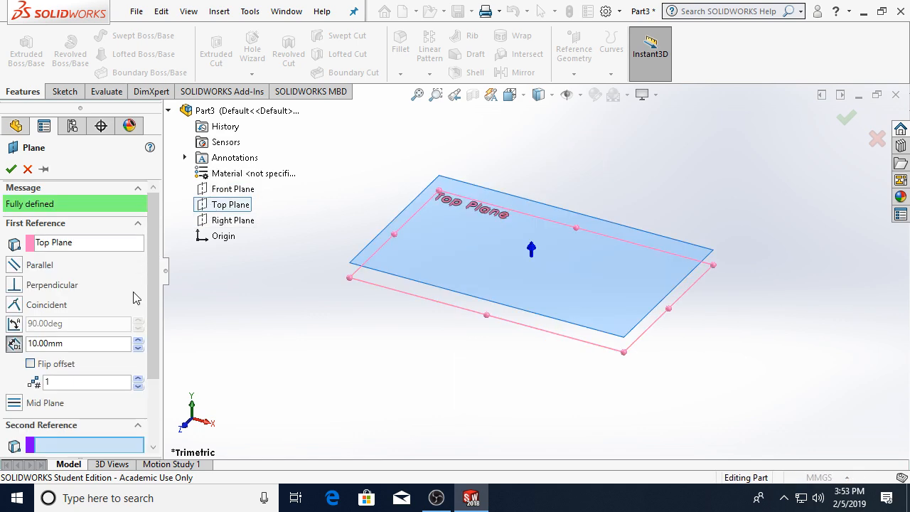
click(97, 341)
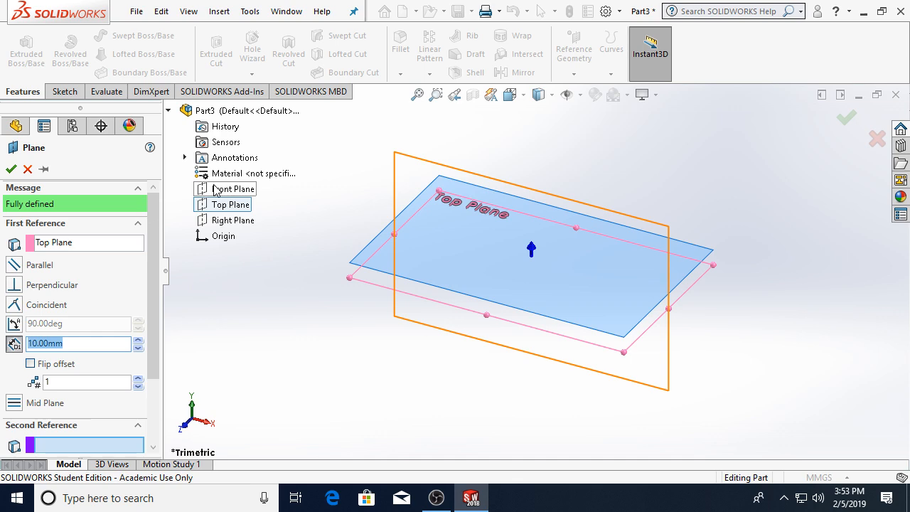
text(150)
key(Return)
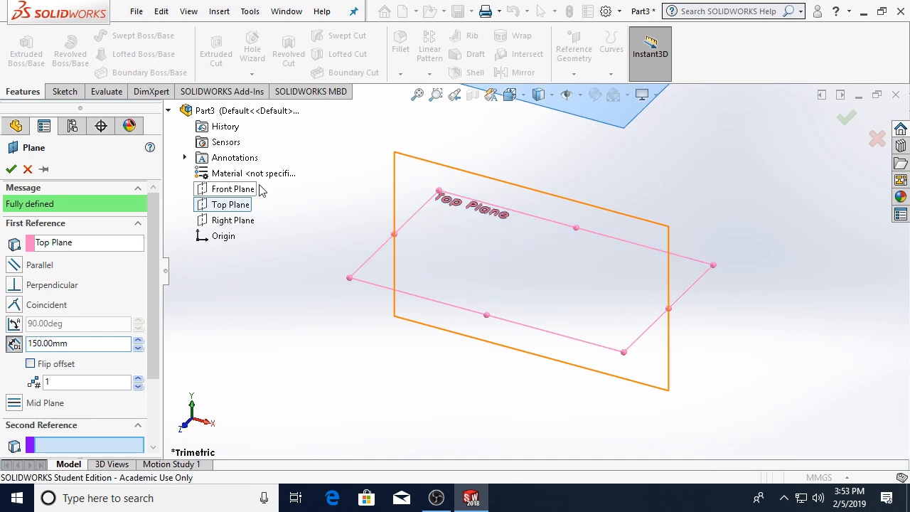
scroll(529, 348, down, 3)
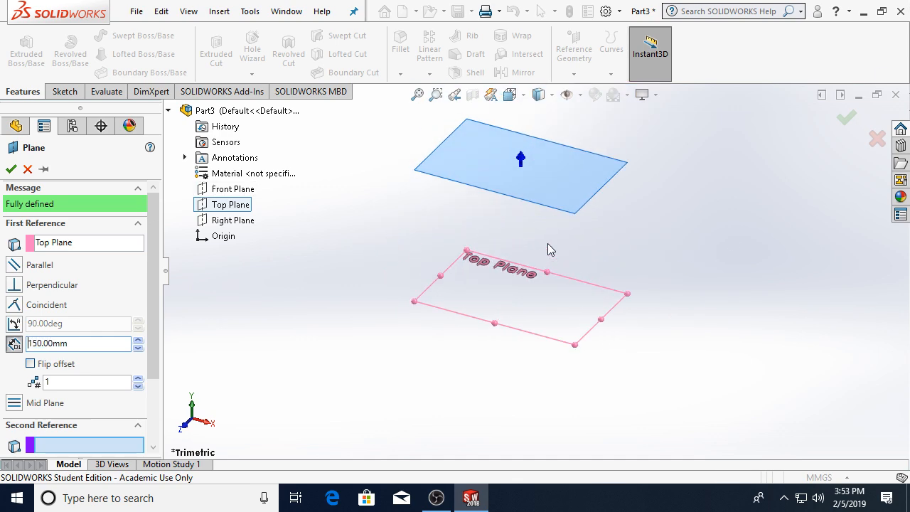
click(11, 170)
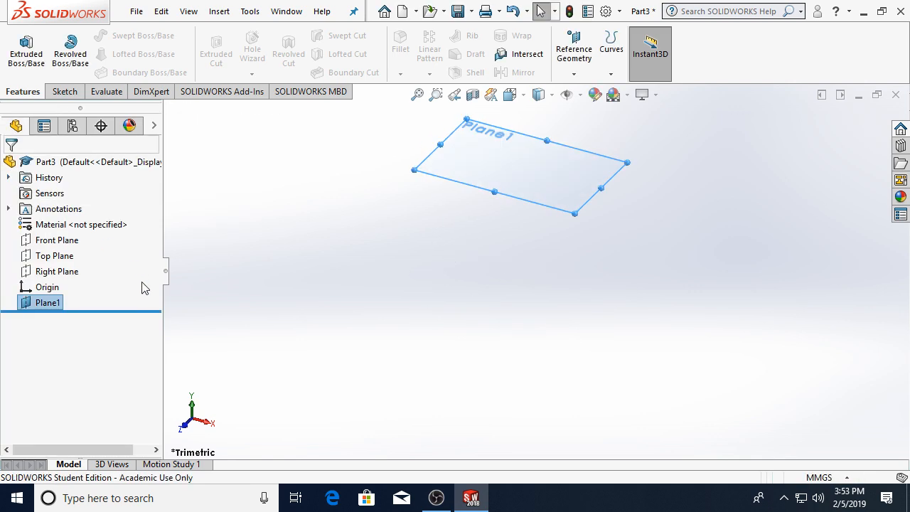
- Check the default planes, and enlarge the displayed boundary of the offset plane by stretching one corner outward
click(53, 240)
click(56, 256)
click(58, 272)
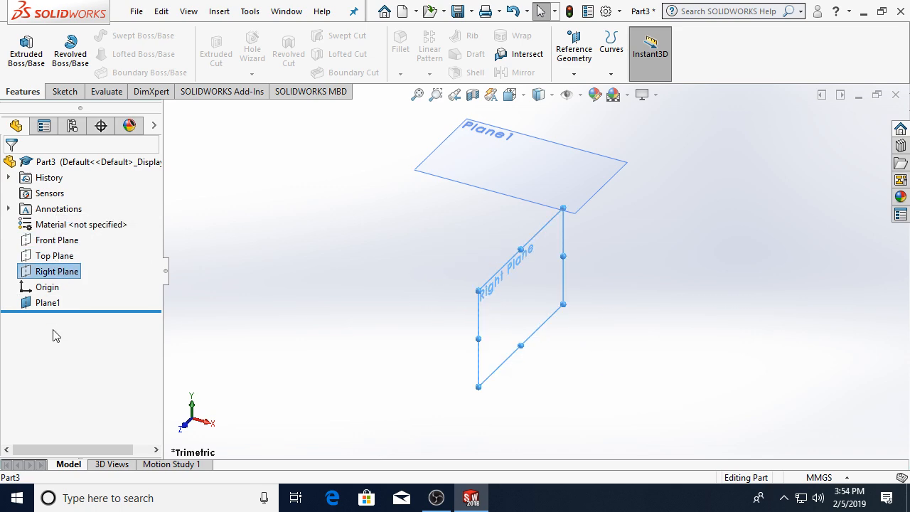
click(47, 303)
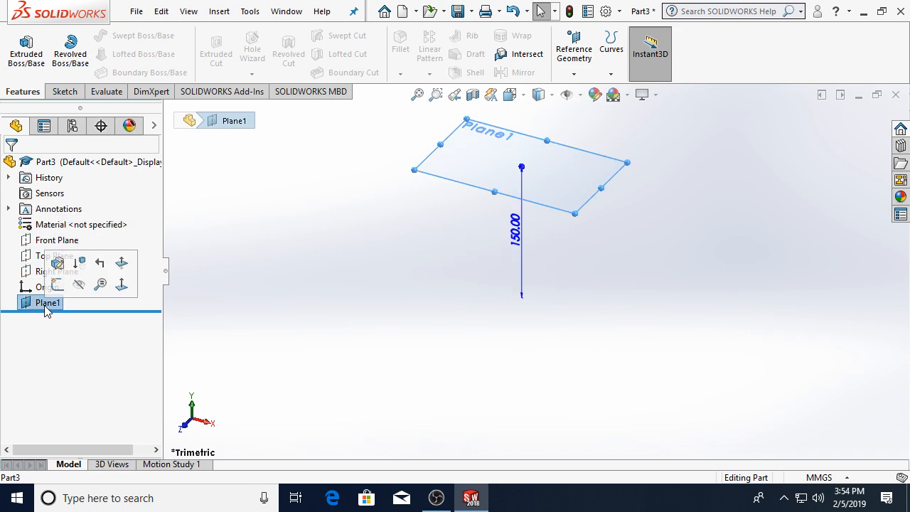
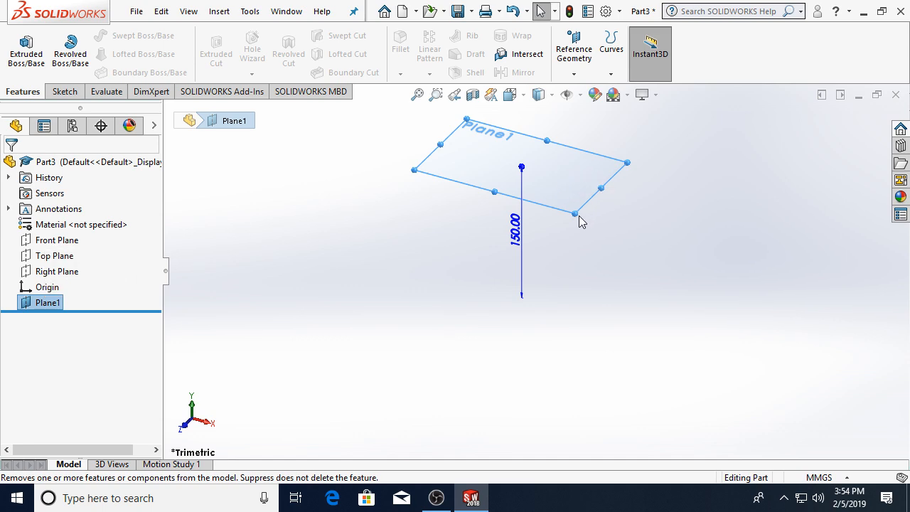
drag(573, 213, 795, 289)
click(784, 320)
click(789, 290)
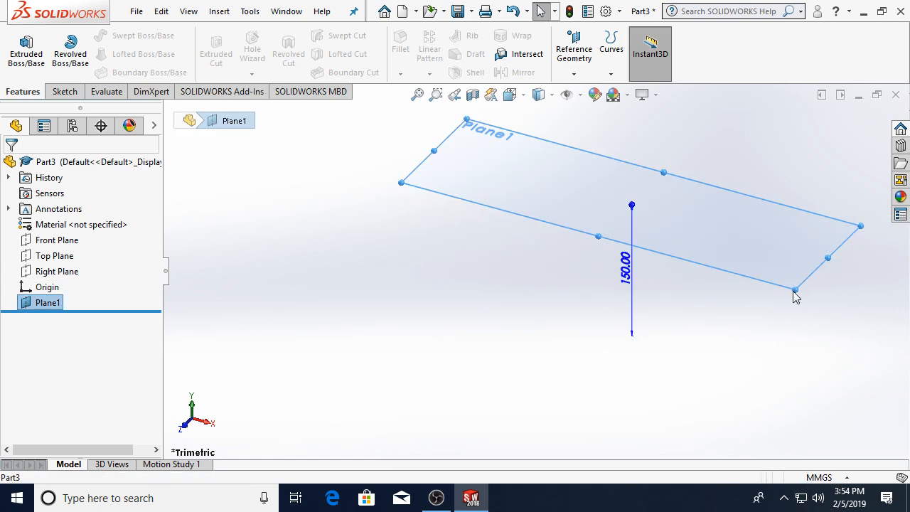
click(325, 391)
- Start a sketch on the Top Plane and draw a circle of about 44 mm radius centred on the origin
click(54, 255)
click(64, 91)
click(20, 48)
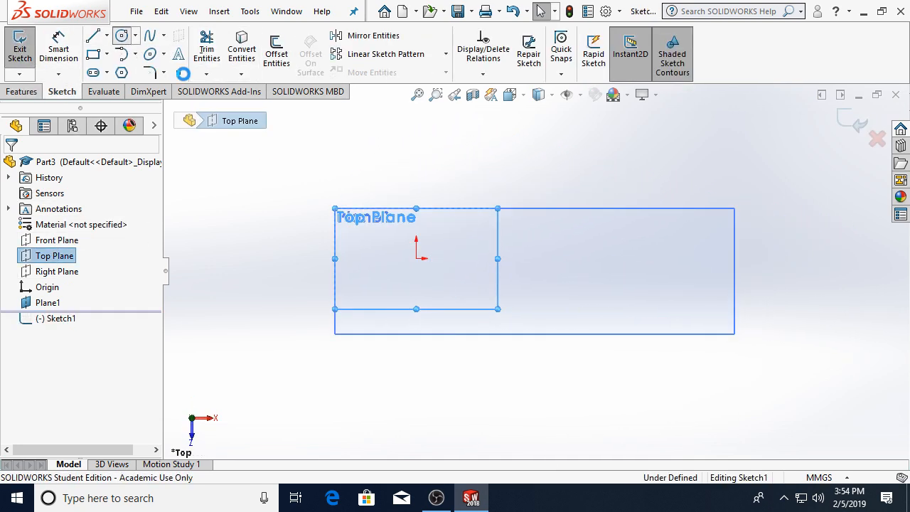
click(122, 35)
click(415, 258)
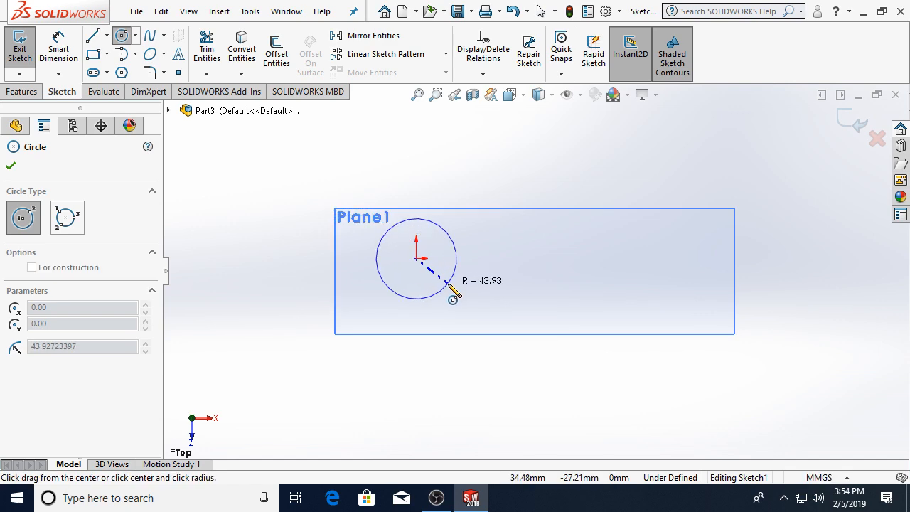
click(444, 294)
key(Escape)
- Dimension the circle's diameter as 120 mm and place the dimension clear of the circle
click(58, 48)
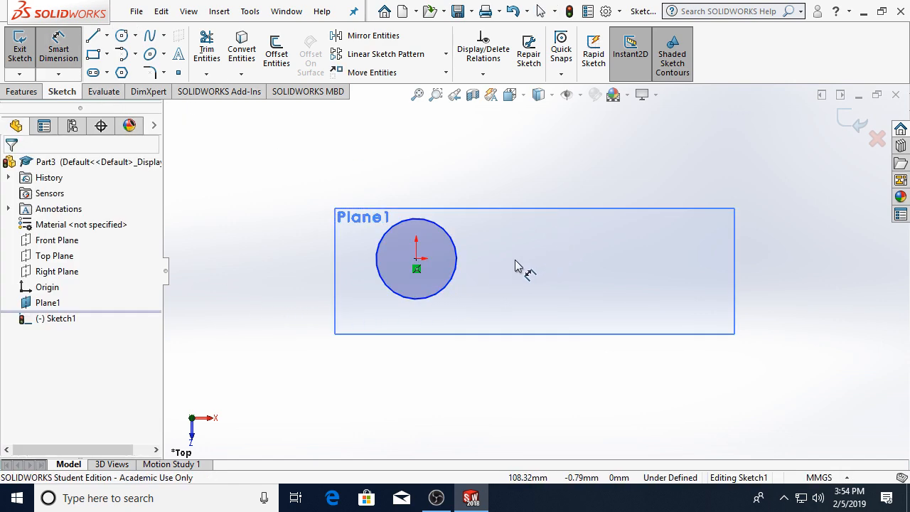
click(456, 277)
click(499, 265)
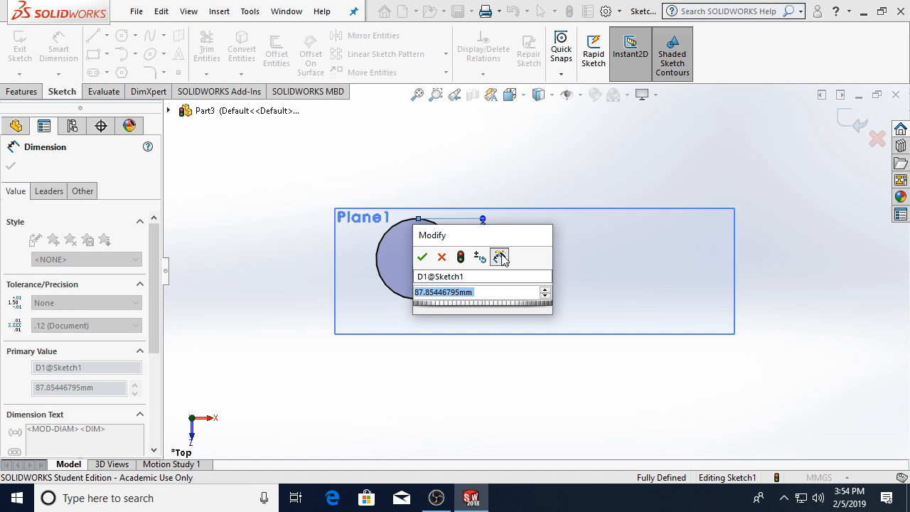
text(120)
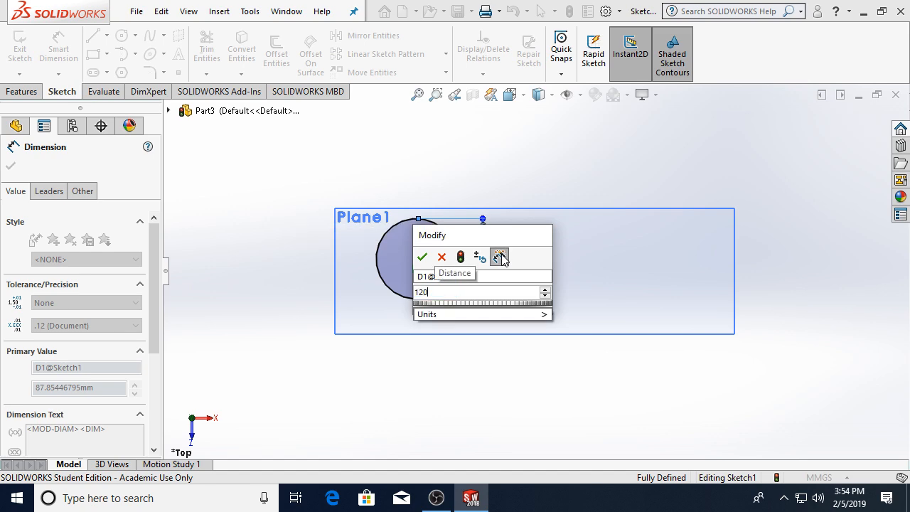
key(Return)
scroll(469, 255, down, 3)
drag(511, 277, 535, 276)
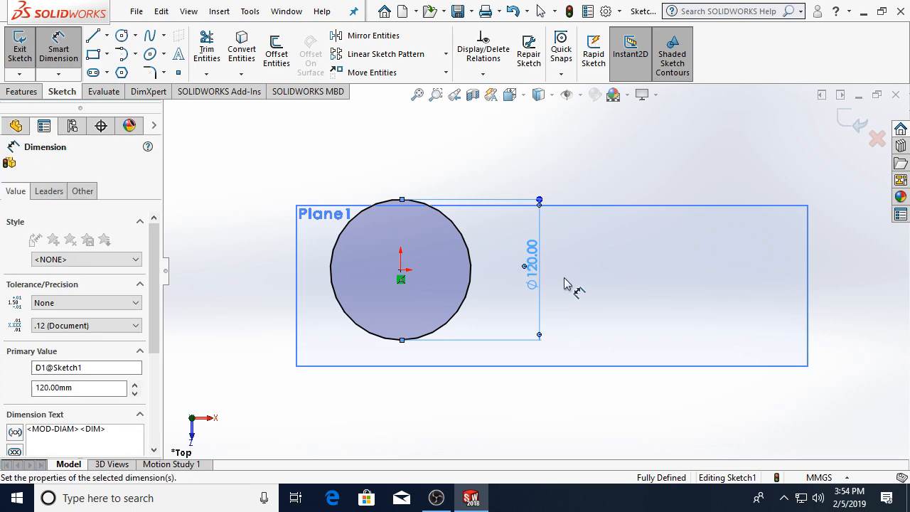
- Change the circle's diameter to 124 mm and exit the sketch
double_click(533, 273)
text(124)
key(Return)
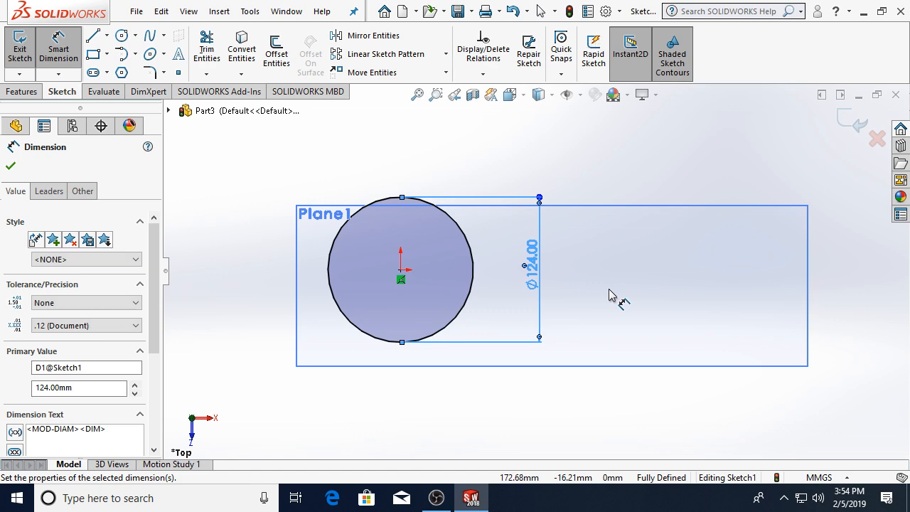
key(Escape)
click(20, 49)
middle_drag(431, 372, 485, 203)
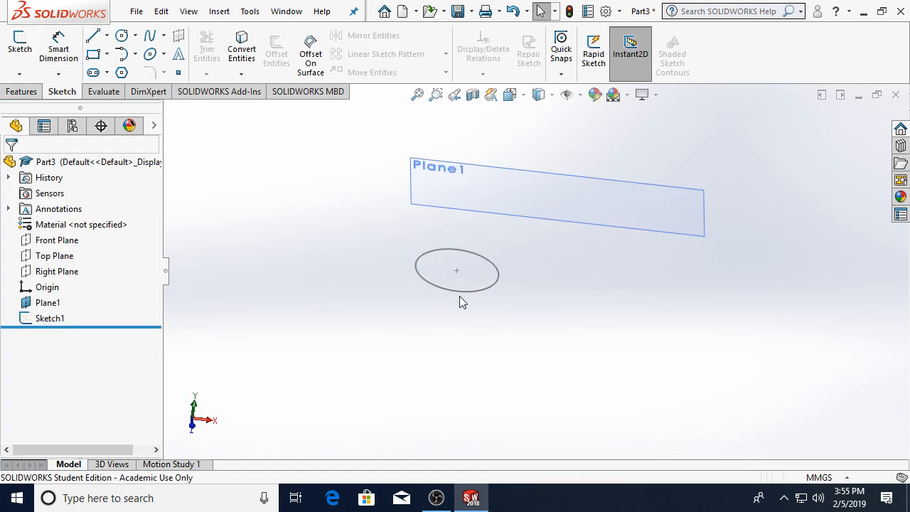
click(7, 48)
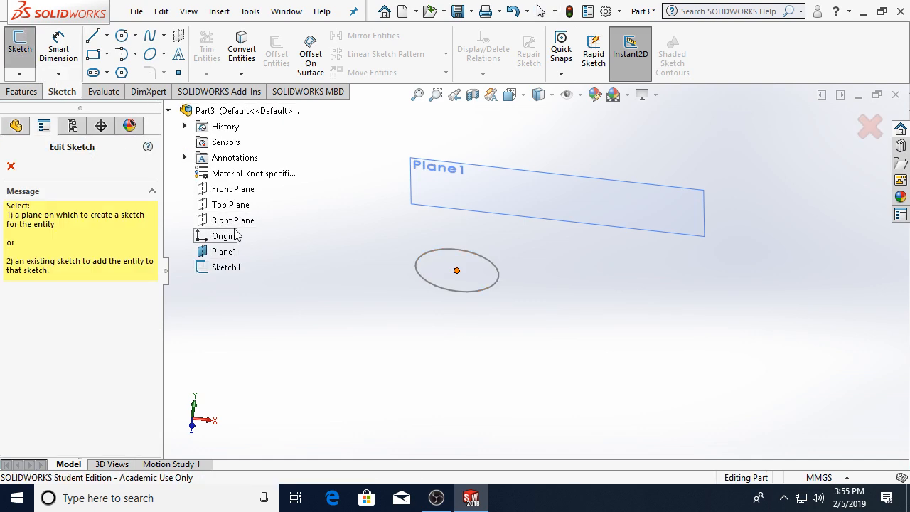
click(224, 267)
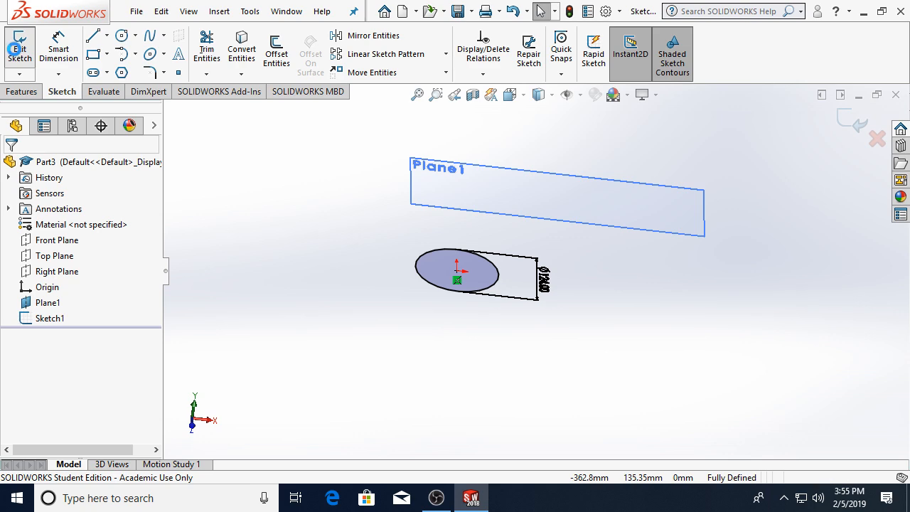
click(20, 50)
- Start a sketch on the offset plane and draw a center rectangle about 268 by 54 mm centred on the origin
click(20, 50)
click(170, 108)
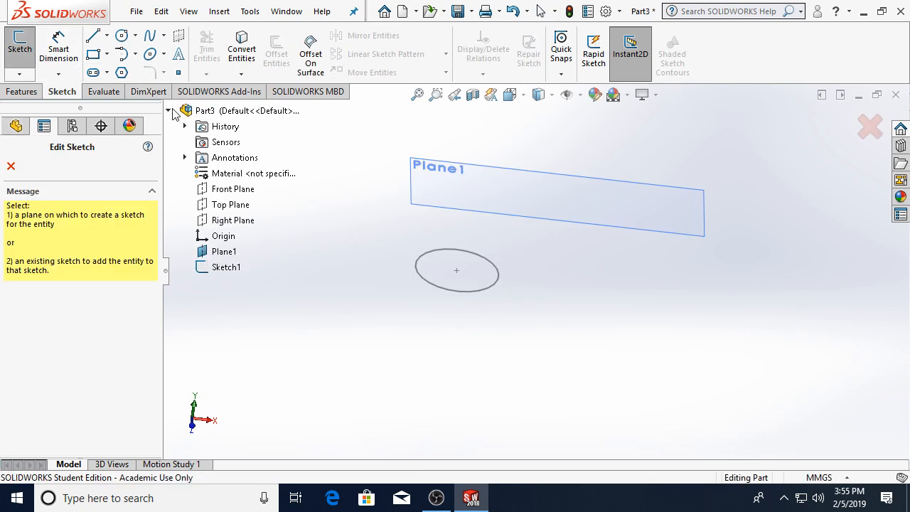
click(216, 302)
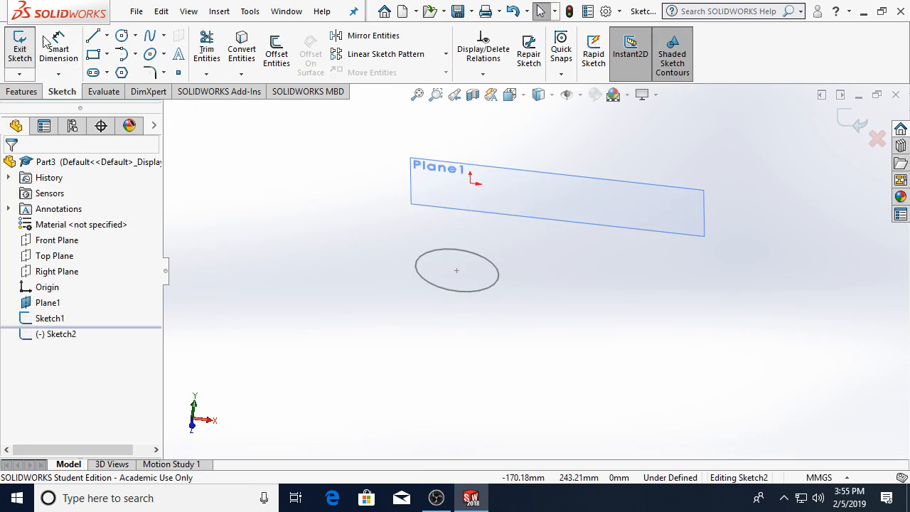
click(105, 55)
click(135, 87)
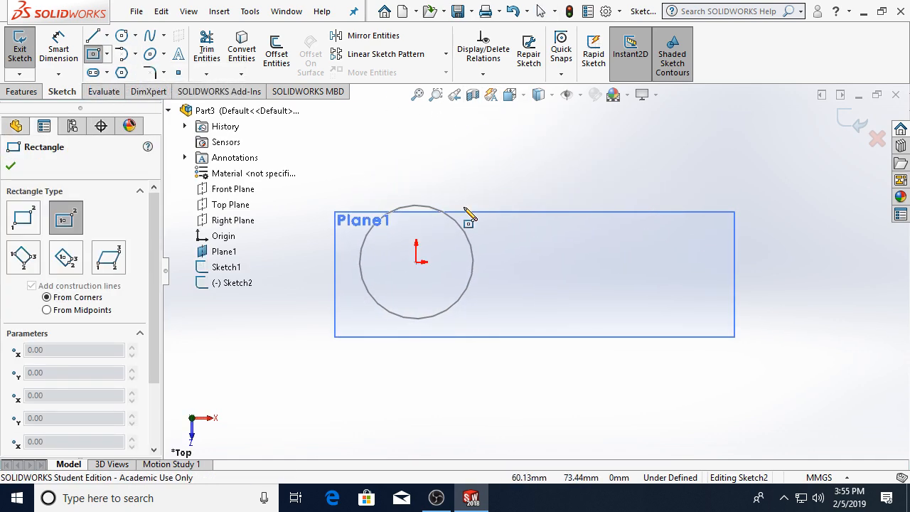
click(416, 263)
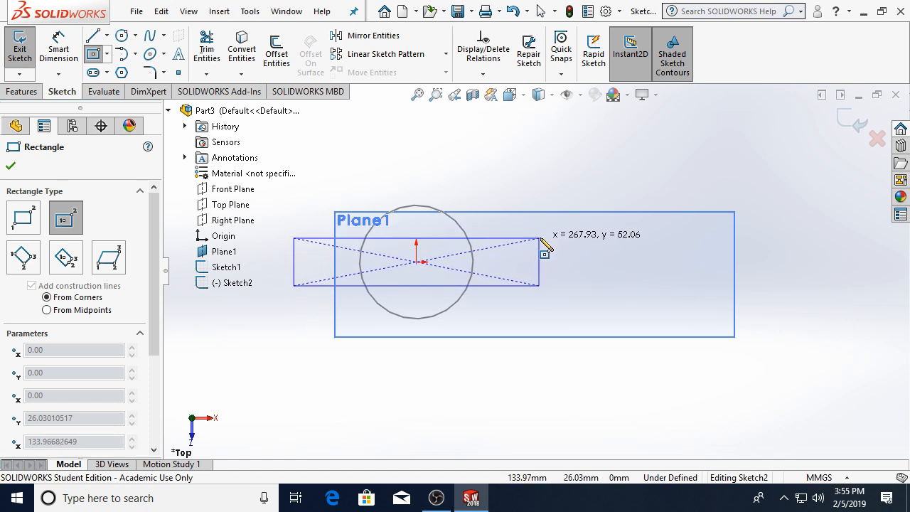
click(540, 237)
key(Escape)
- Dimension the rectangle's short side as 64 mm
click(63, 44)
click(541, 261)
click(590, 263)
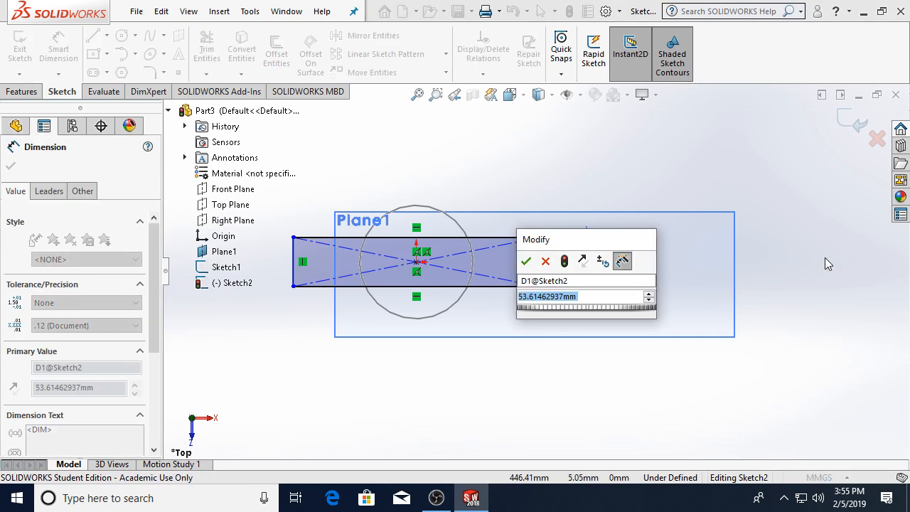
text(64)
key(Return)
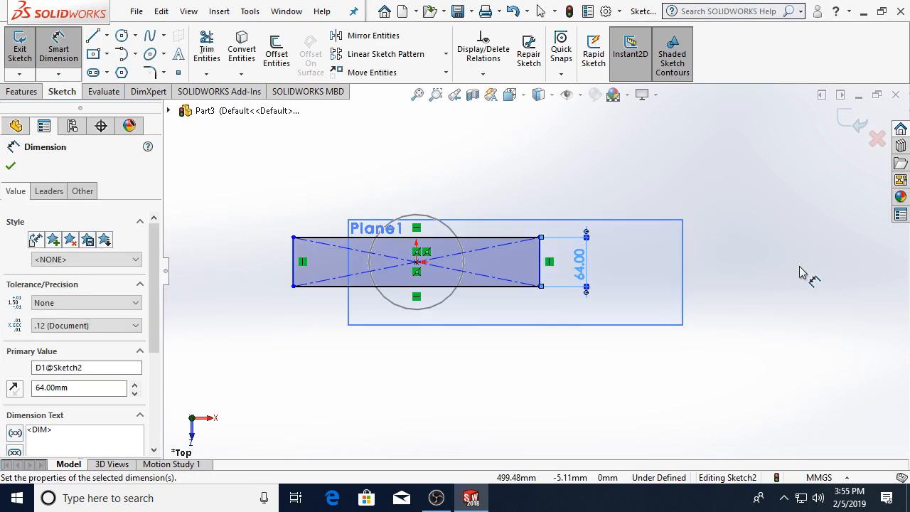
- Dimension the rectangle's long side as 204 mm and exit the sketch
click(481, 239)
click(500, 191)
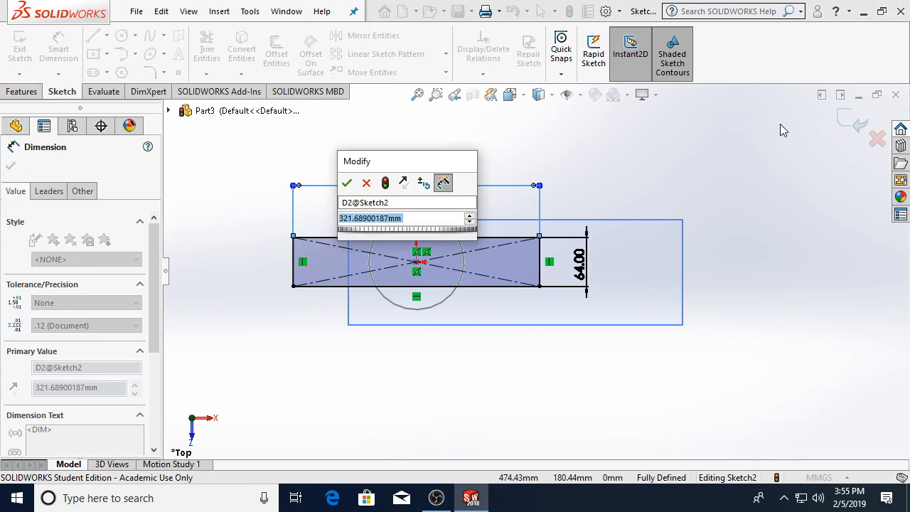
text(204mm)
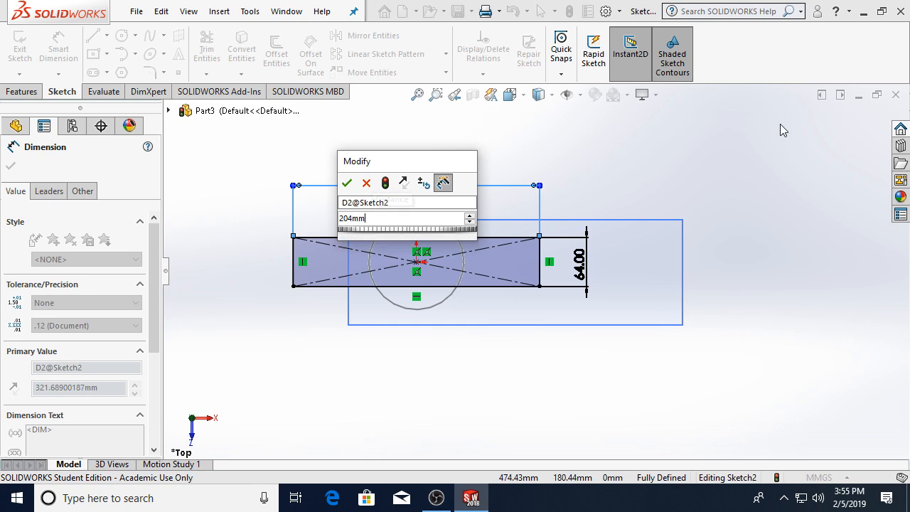
key(Return)
scroll(400, 278, down, 5)
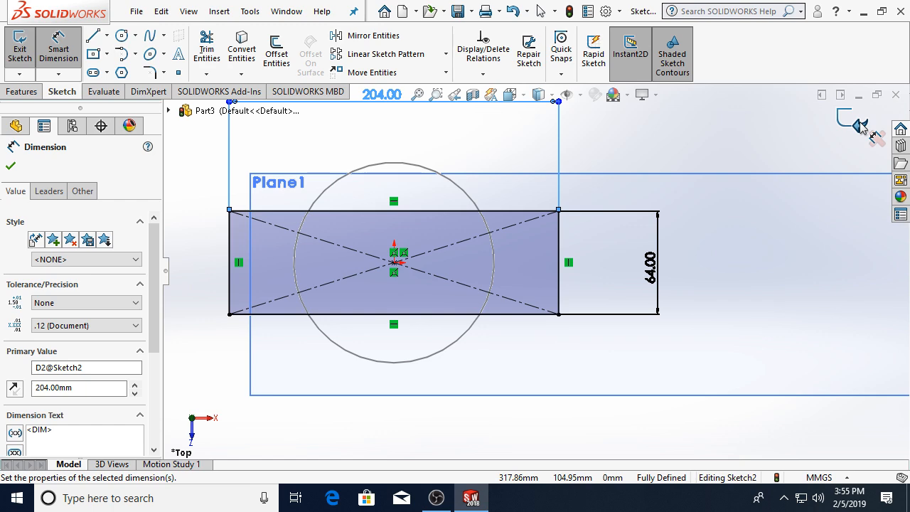
mouse_move(751, 204)
middle_down()
mouse_move(717, 187)
mouse_move(849, 121)
middle_up()
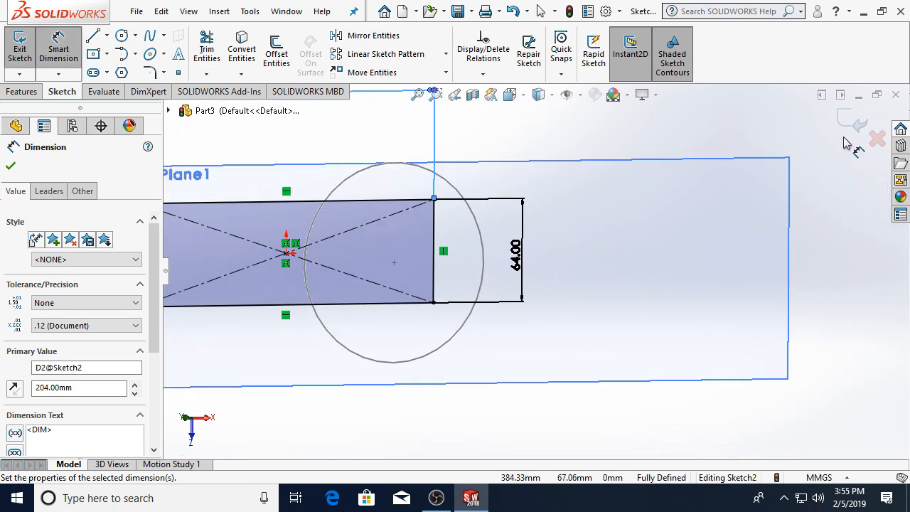
click(858, 128)
- Hide the offset plane so only the circle and rectangle sketches are displayed
scroll(611, 299, up, 5)
mouse_move(569, 341)
middle_down()
mouse_move(576, 271)
mouse_move(601, 183)
mouse_move(718, 138)
mouse_move(747, 115)
middle_up()
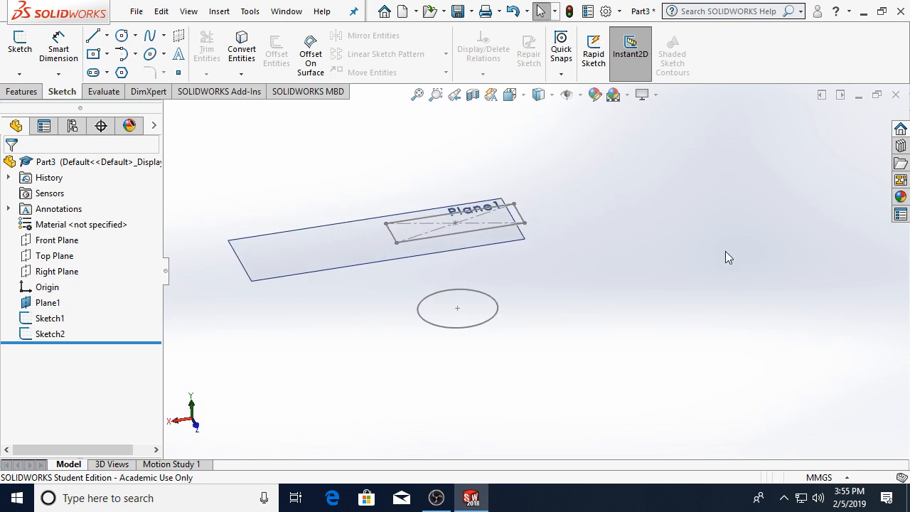
middle_drag(563, 283, 621, 235)
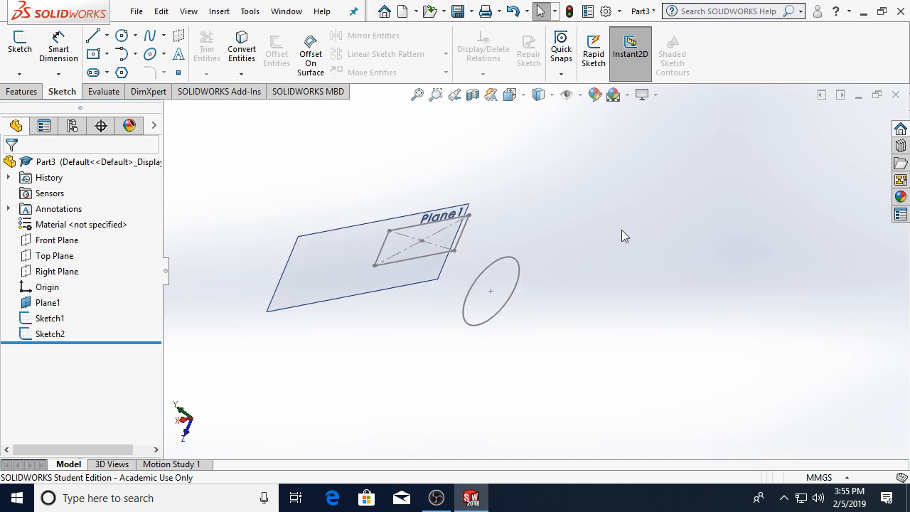
right_click(50, 303)
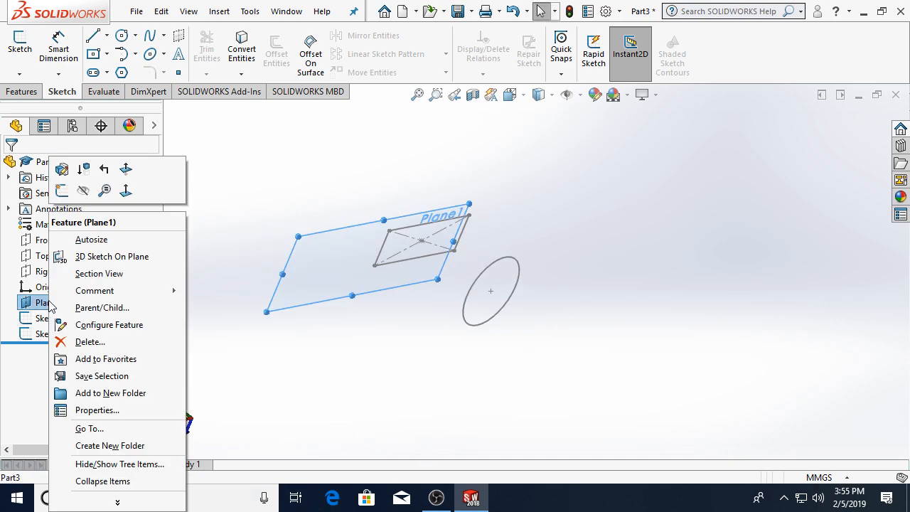
click(84, 192)
- Start a Lofted Boss/Base and select the circle sketch and the rectangle sketch as its profiles
mouse_move(495, 242)
middle_down()
mouse_move(462, 195)
mouse_move(520, 152)
mouse_move(485, 227)
mouse_move(427, 264)
mouse_move(455, 262)
mouse_move(530, 215)
mouse_move(548, 225)
middle_up()
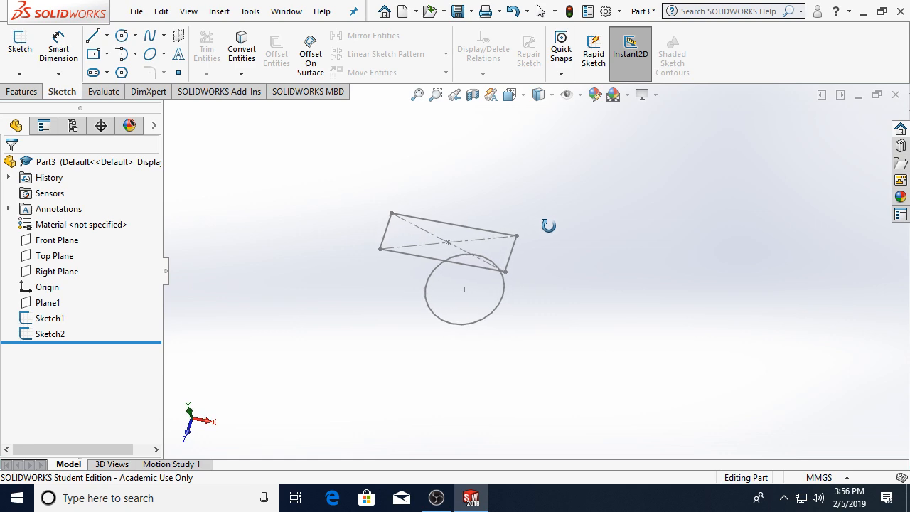
middle_drag(548, 225, 599, 195)
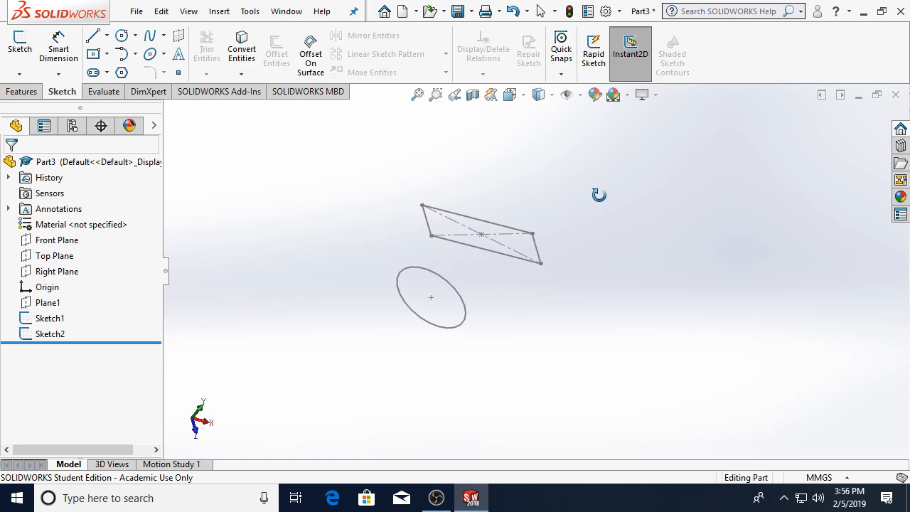
click(21, 90)
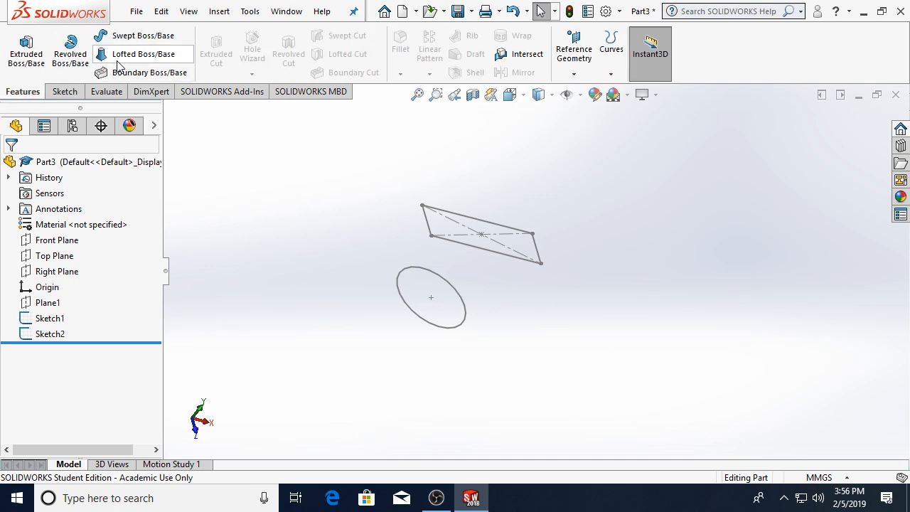
click(138, 54)
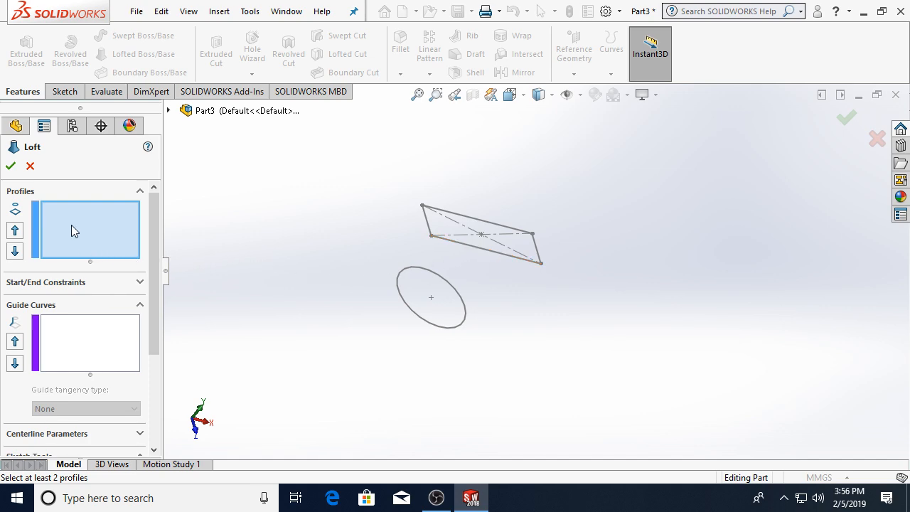
click(169, 111)
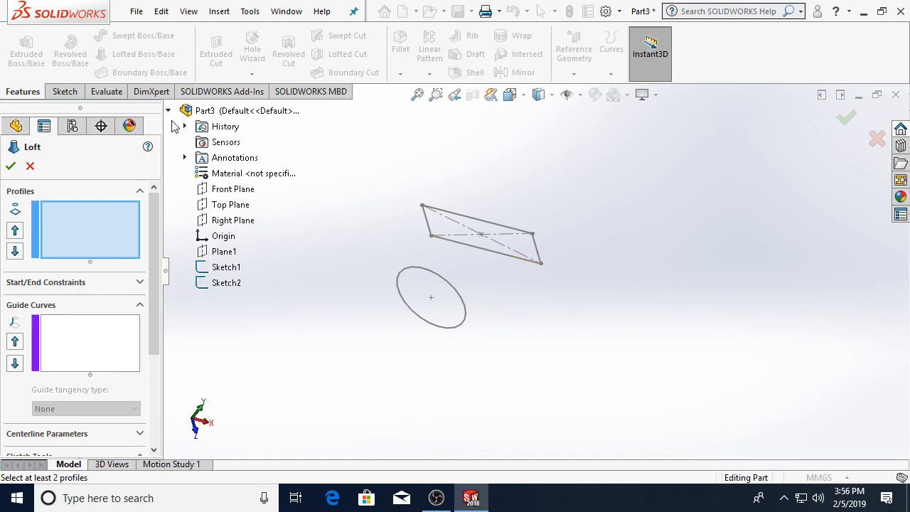
click(222, 269)
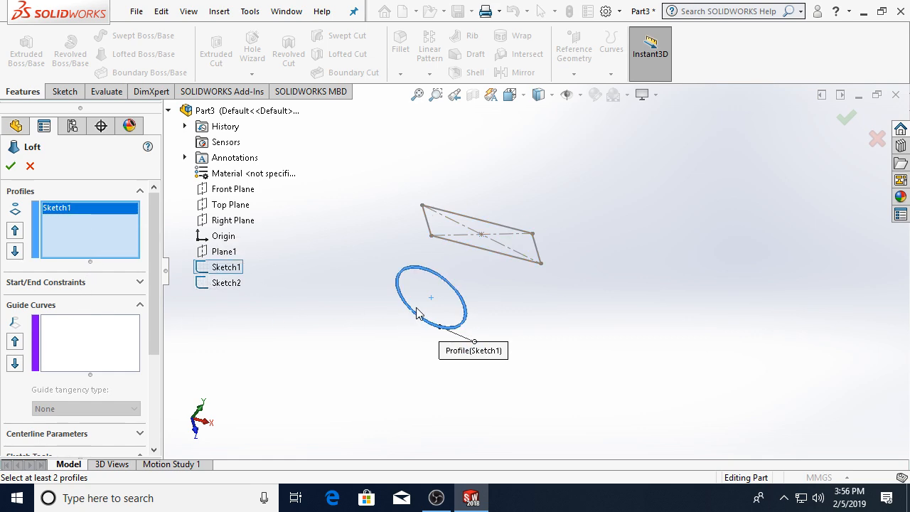
click(466, 249)
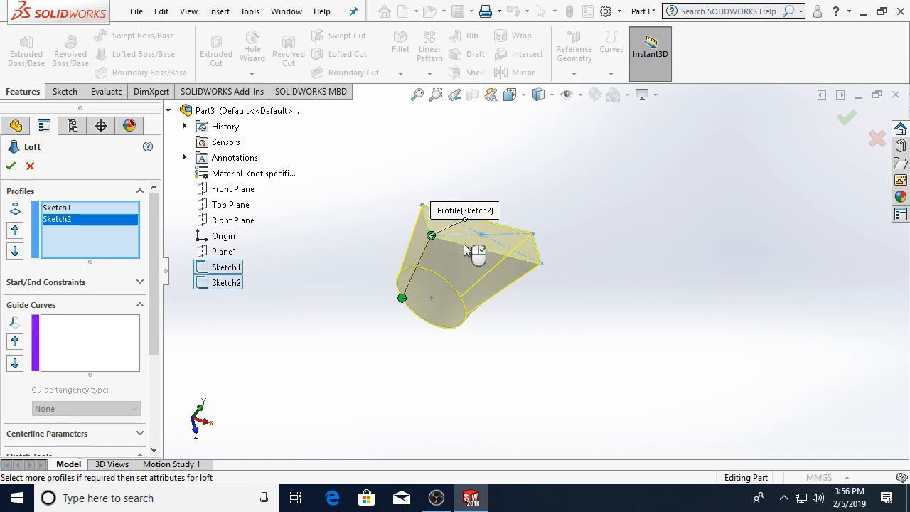
- Check the loft preview in the Front view and complete the loft without guide curves
scroll(589, 266, down, 2)
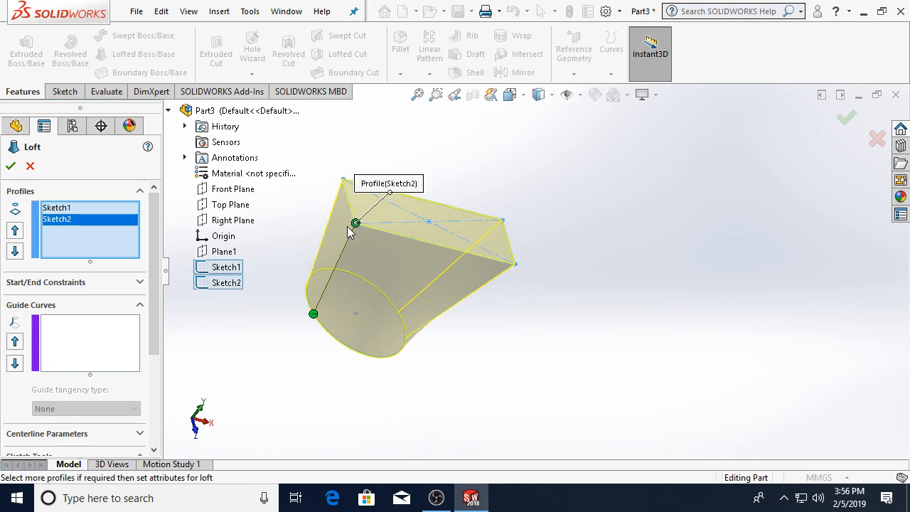
scroll(305, 213, down, 2)
middle_drag(623, 346, 519, 226)
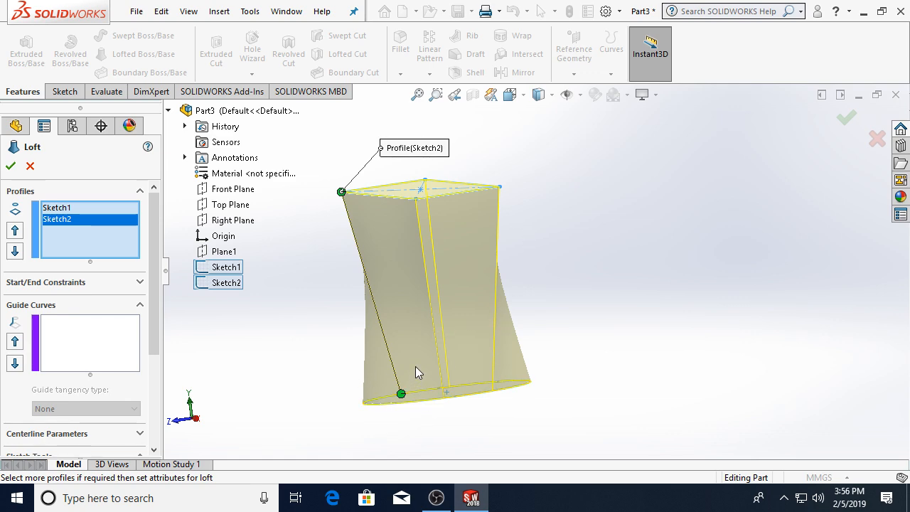
click(510, 95)
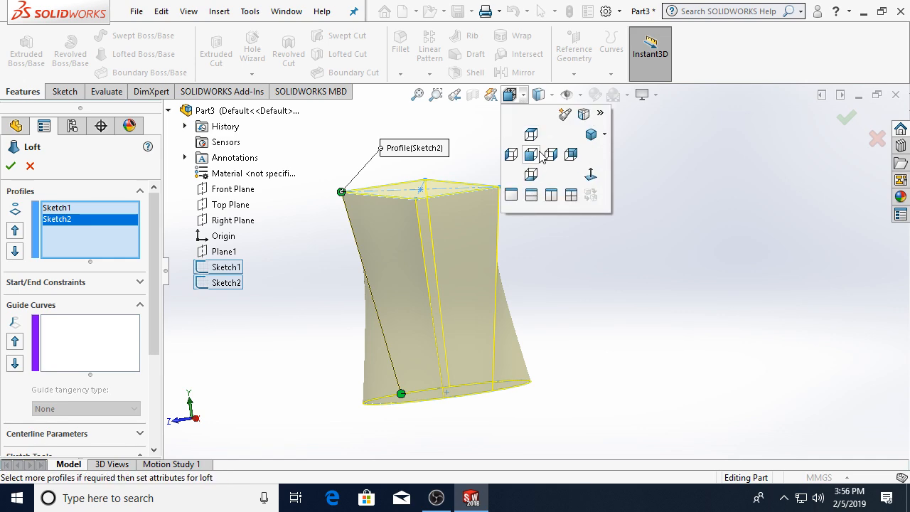
click(539, 153)
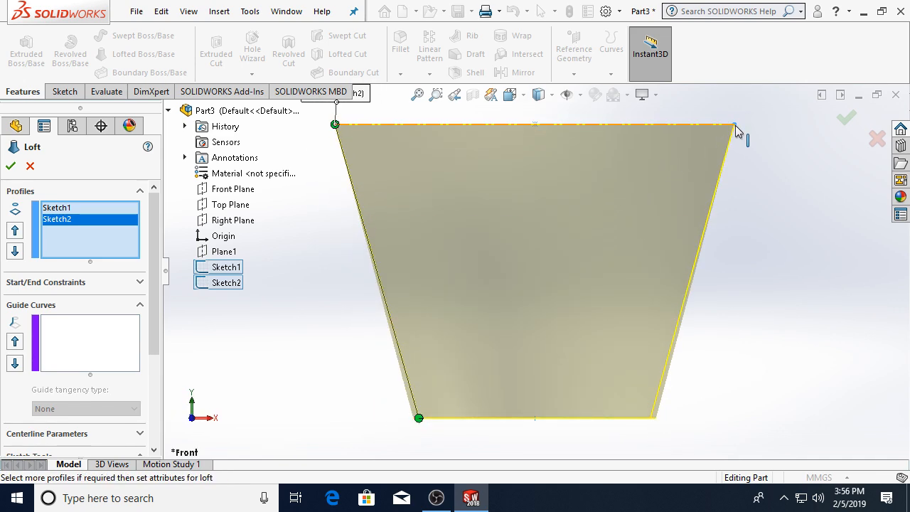
click(88, 359)
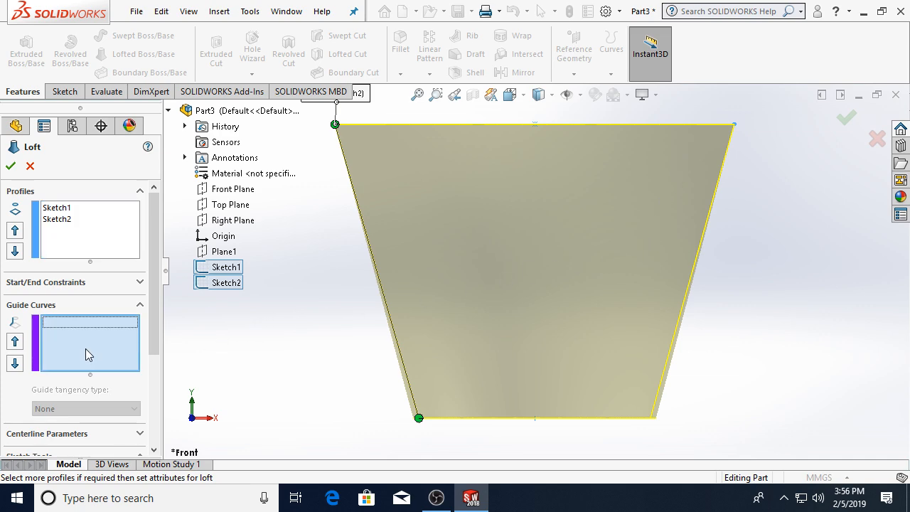
click(11, 166)
middle_drag(544, 243, 503, 313)
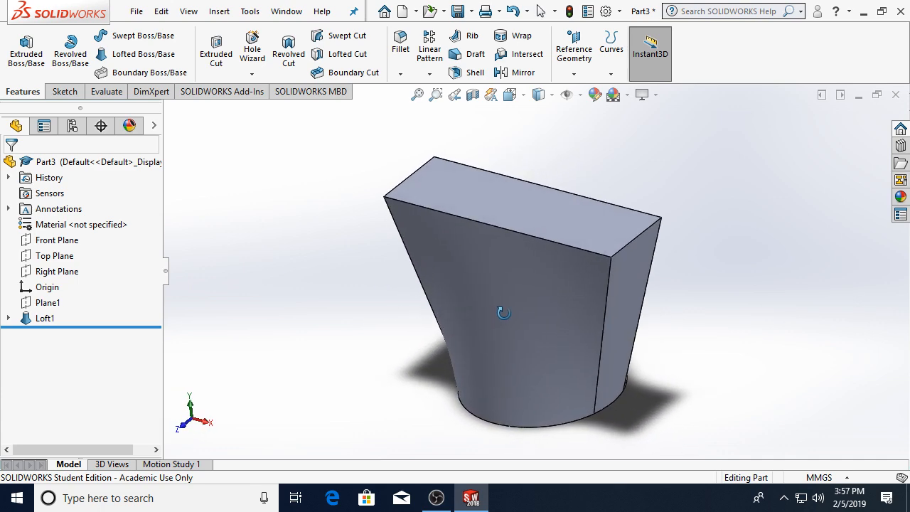
middle_drag(503, 313, 505, 313)
click(65, 91)
click(20, 49)
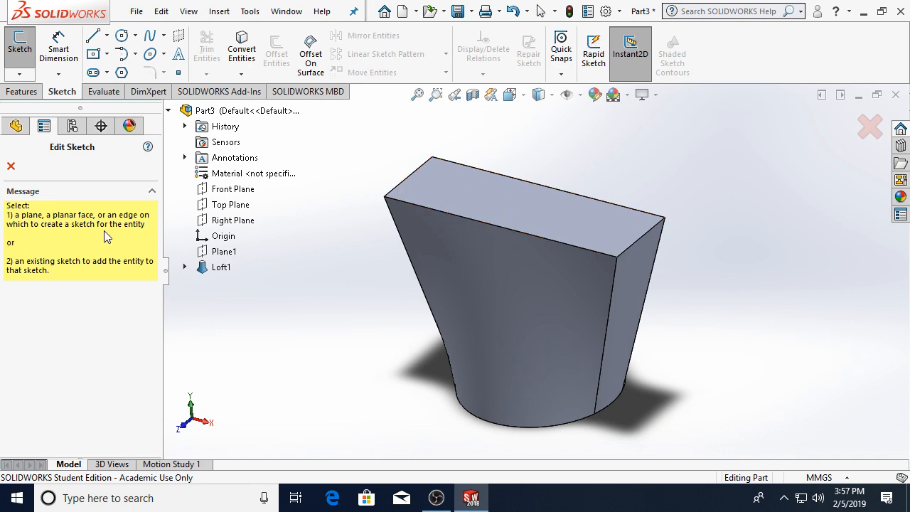
click(10, 166)
- Edit the loft's circular profile sketch and draw an inner circle about 113 mm in diameter centred on the origin
click(7, 319)
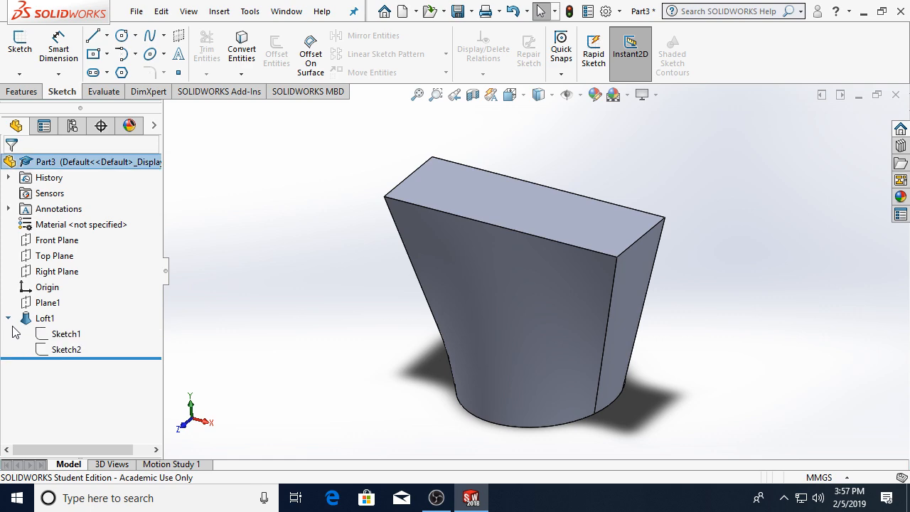
click(49, 334)
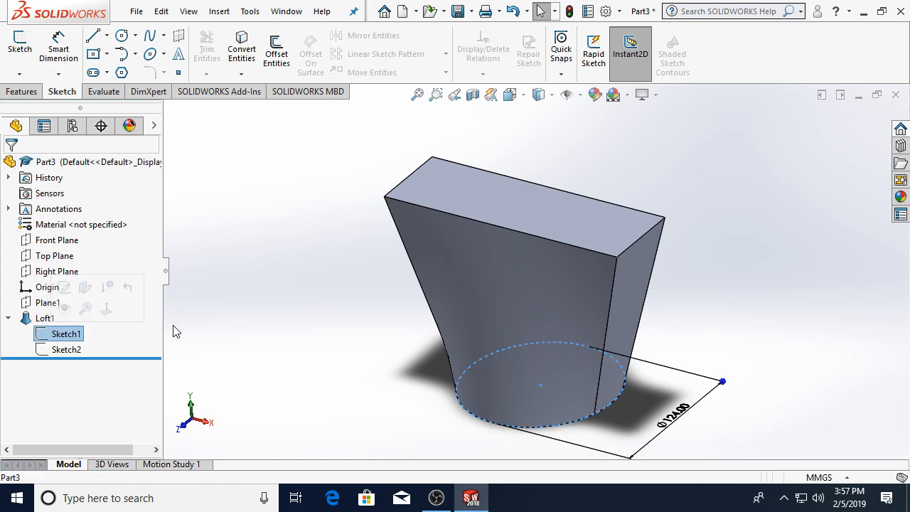
right_click(62, 333)
click(76, 254)
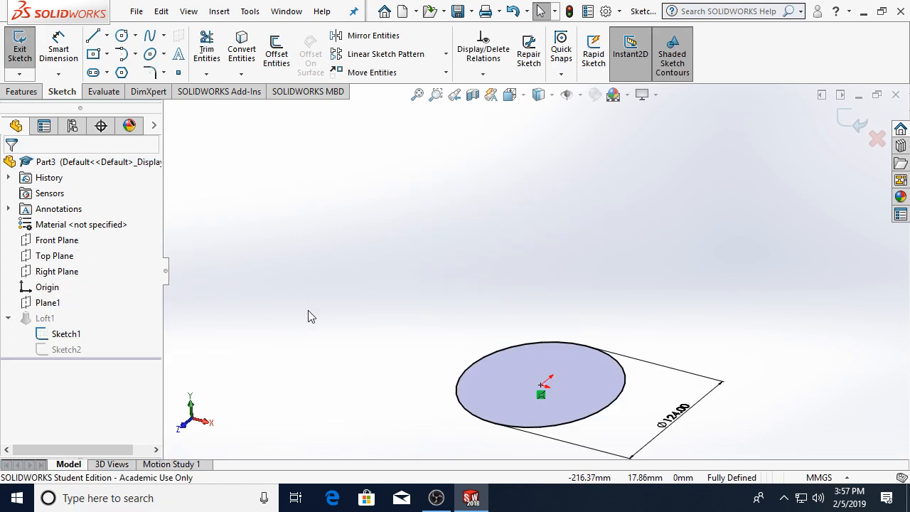
click(122, 35)
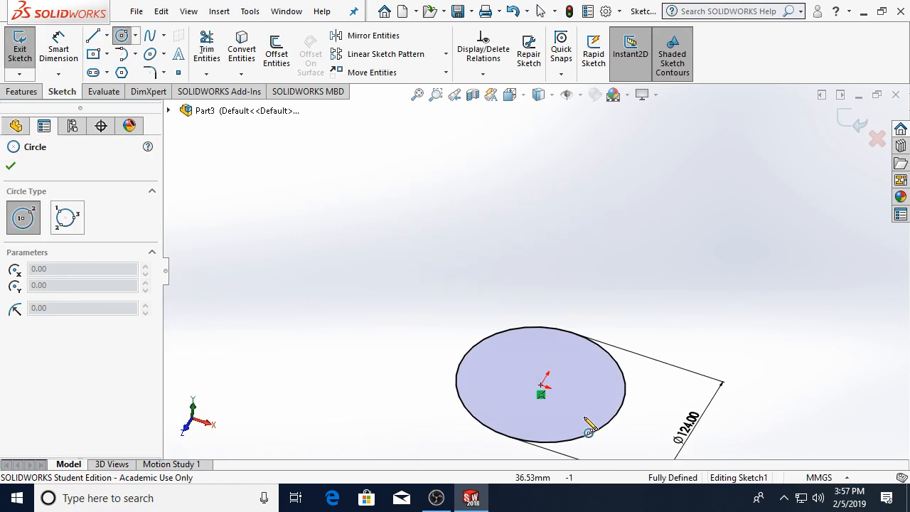
click(544, 384)
click(489, 345)
key(Escape)
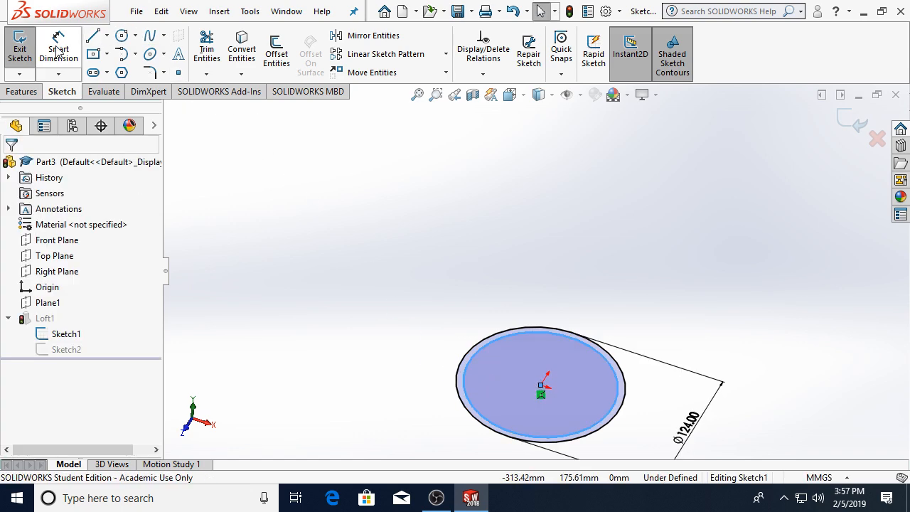
- Dimension the gap between the inner and outer circles as 2 mm
click(58, 50)
click(603, 357)
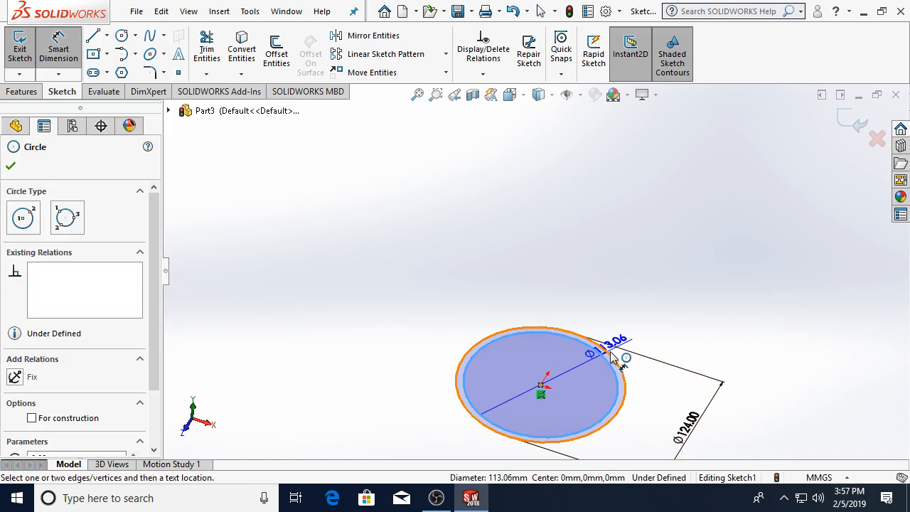
click(615, 360)
click(603, 312)
text(2)
key(Return)
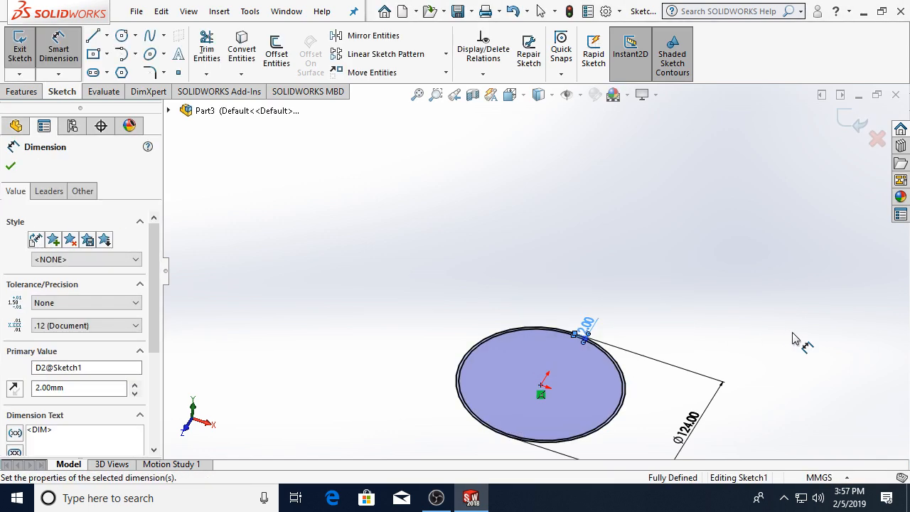
key(Escape)
scroll(573, 398, down, 2)
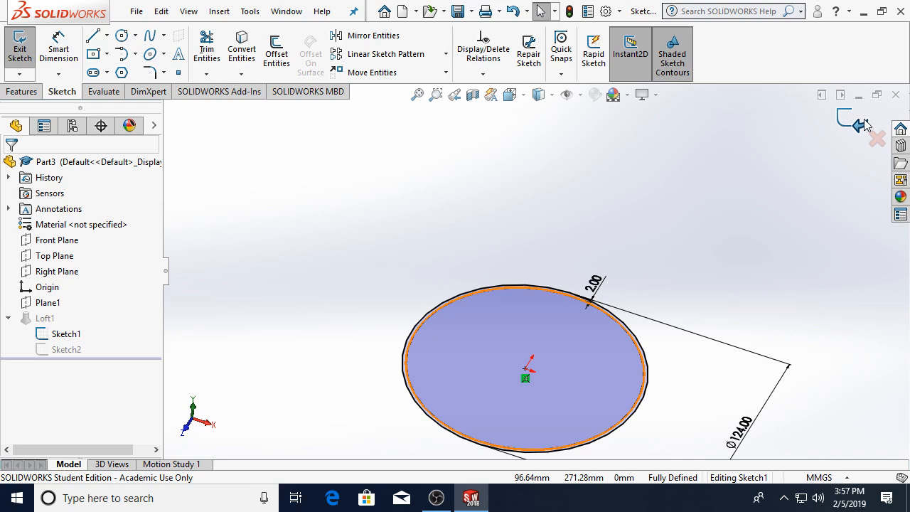
- Exit the circle sketch and rebuild the loft anyway despite the sketch problem
click(861, 124)
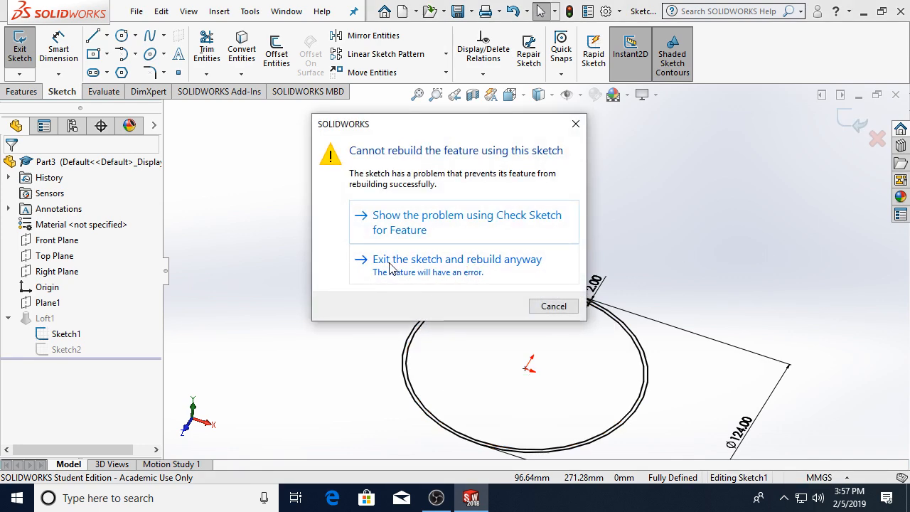
click(447, 275)
click(433, 121)
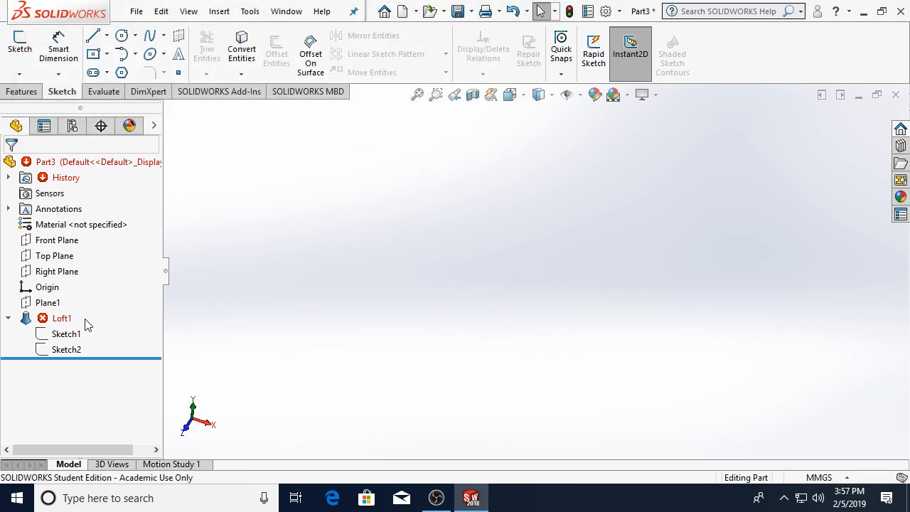
- Edit the loft feature and delete the faulty circle sketch from its profiles
right_click(44, 322)
click(44, 321)
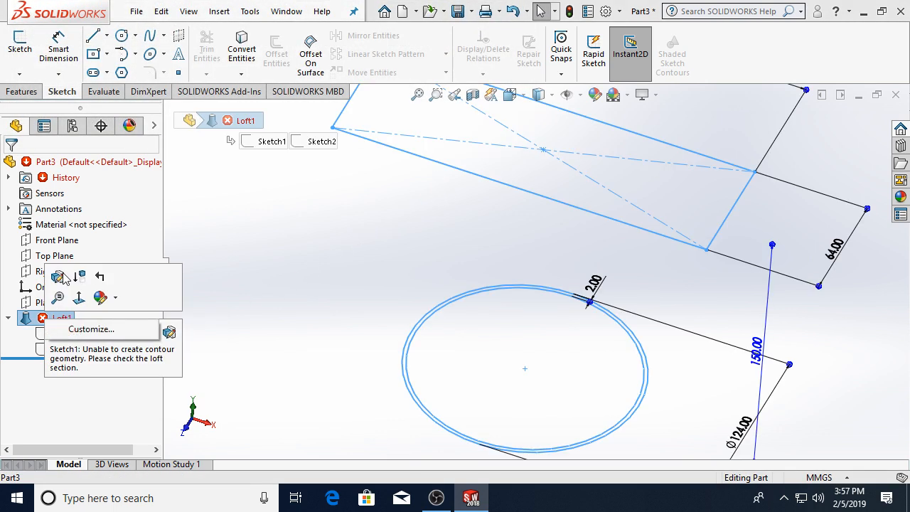
click(59, 273)
right_click(59, 308)
right_click(53, 319)
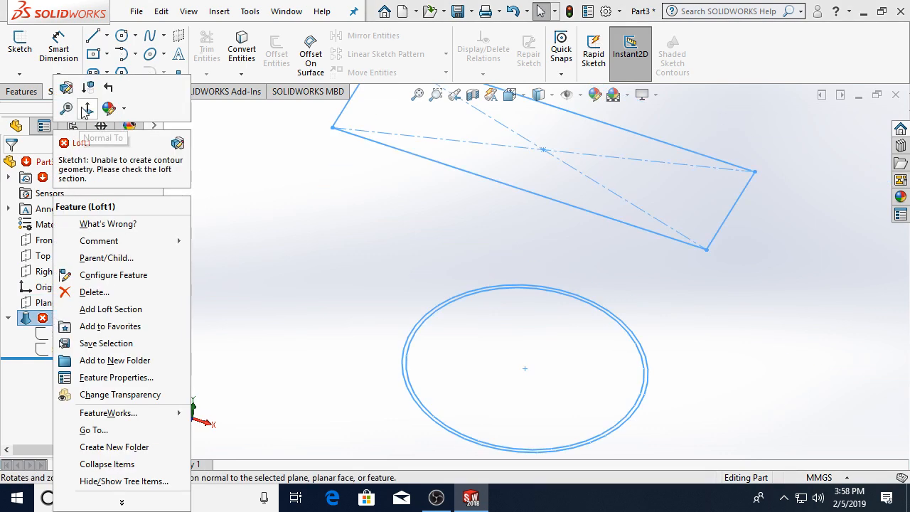
click(65, 87)
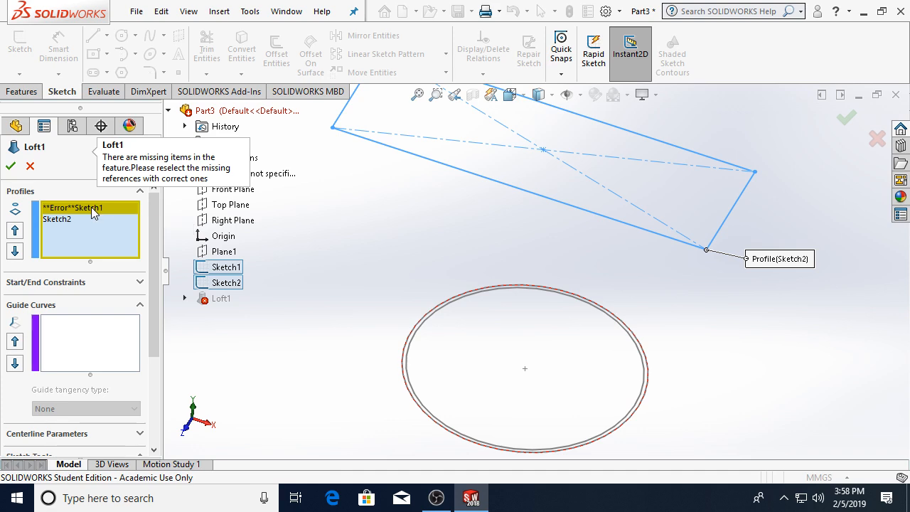
right_click(63, 209)
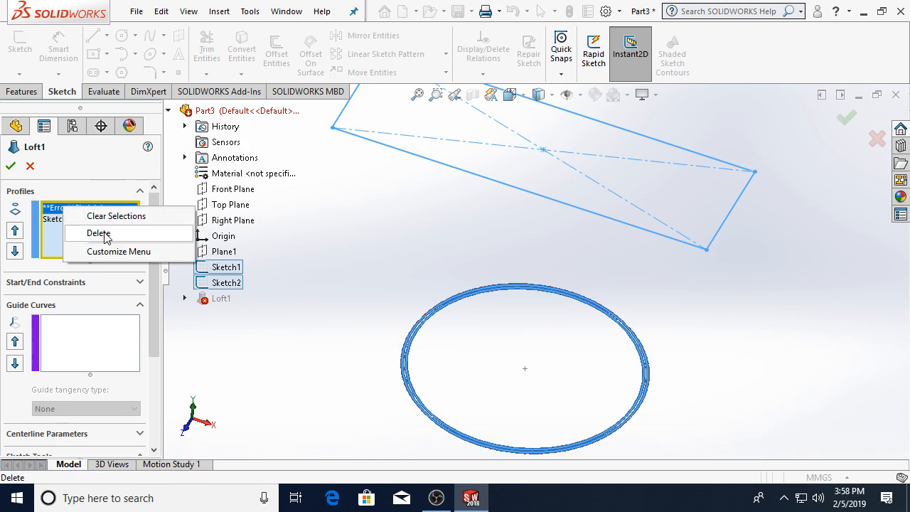
click(105, 235)
- Add the outer circle to the loft's profiles as a closed loop
scroll(637, 398, down, 1)
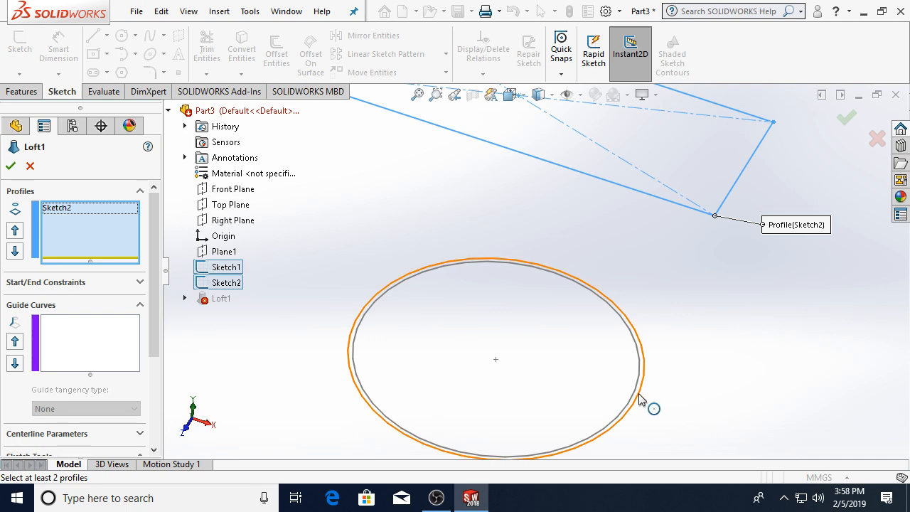
right_click(639, 399)
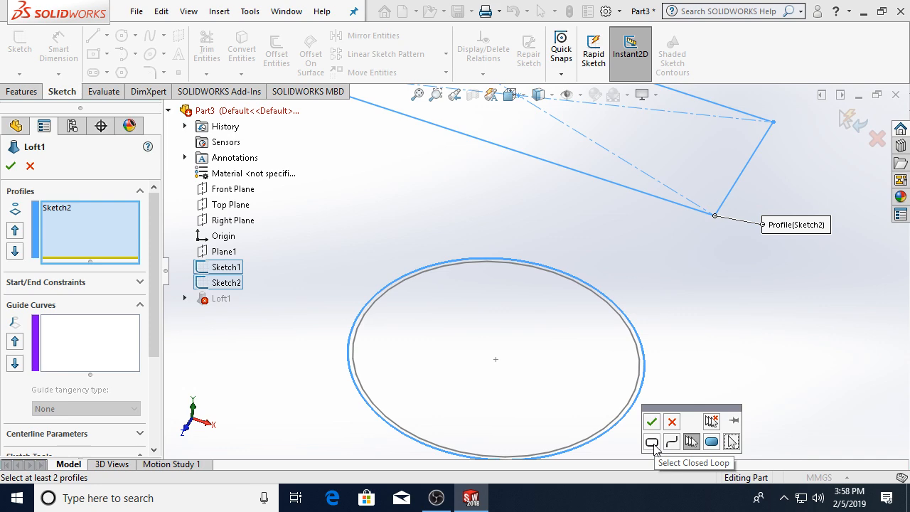
click(652, 442)
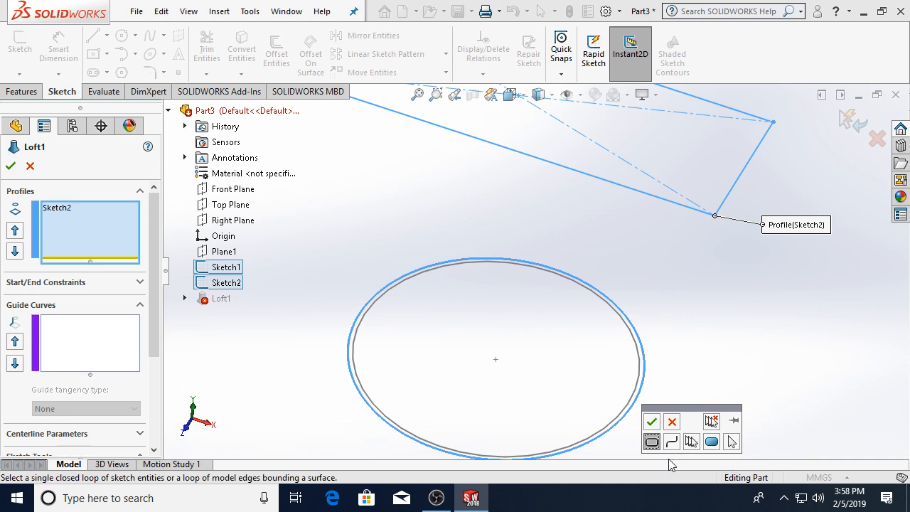
click(651, 421)
- Remove the rectangle sketch from the loft's profiles, reselect it by its right short edge after the circle, and complete the loft
key(f)
click(69, 211)
right_click(69, 210)
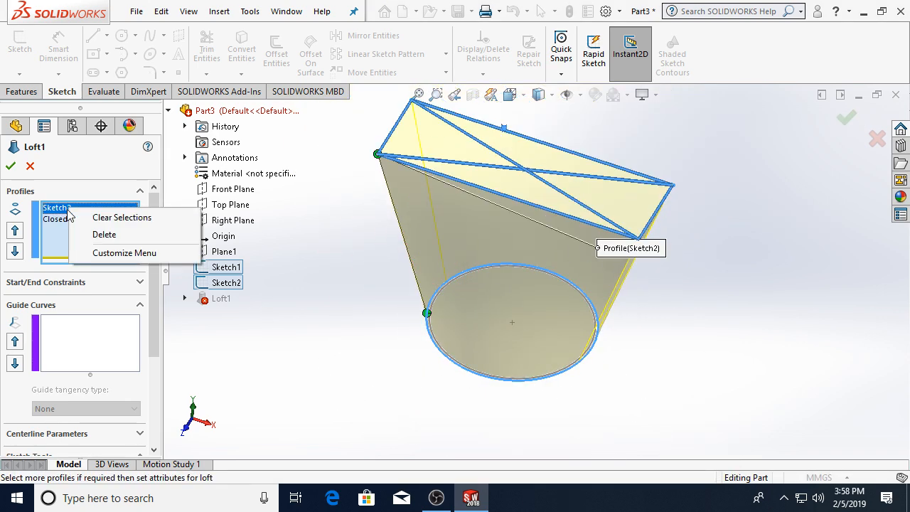
click(98, 236)
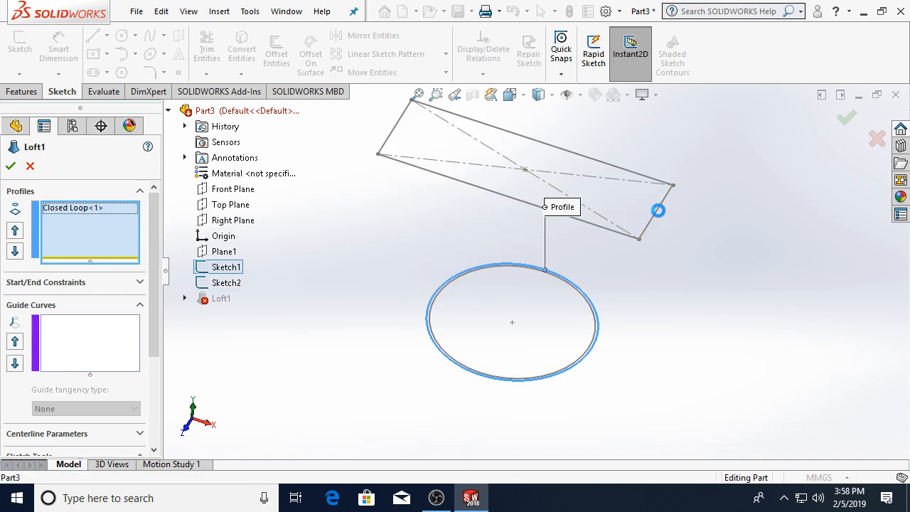
click(656, 208)
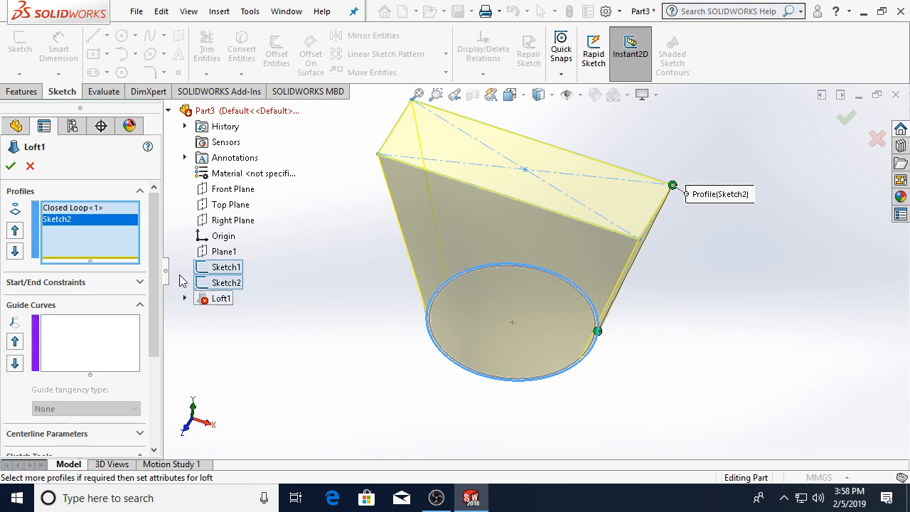
click(11, 168)
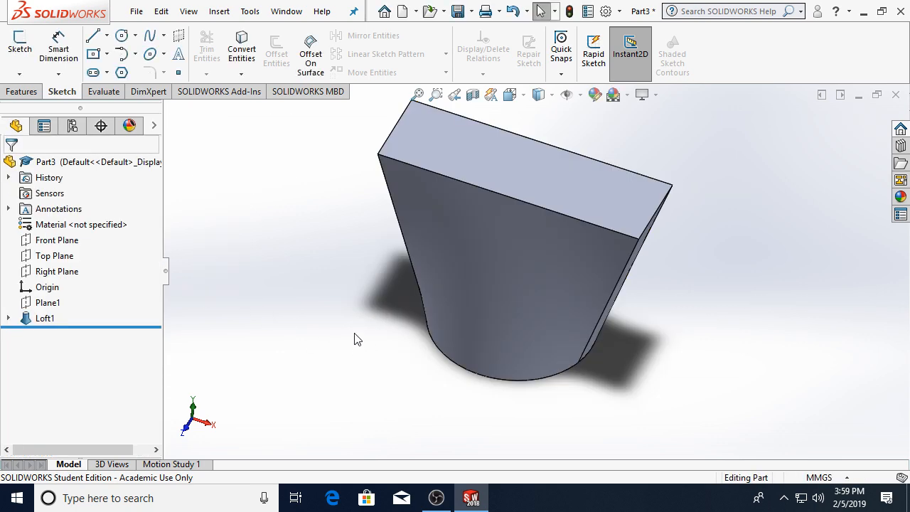
- Edit the loft's rectangular profile sketch and draw a center rectangle from the origin, about 10 mm inside the outer rectangle
click(7, 318)
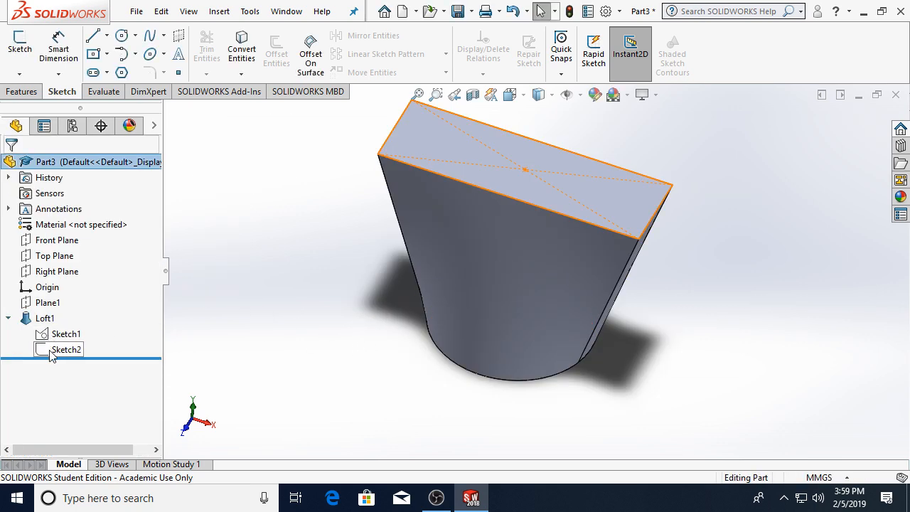
right_click(50, 350)
click(63, 255)
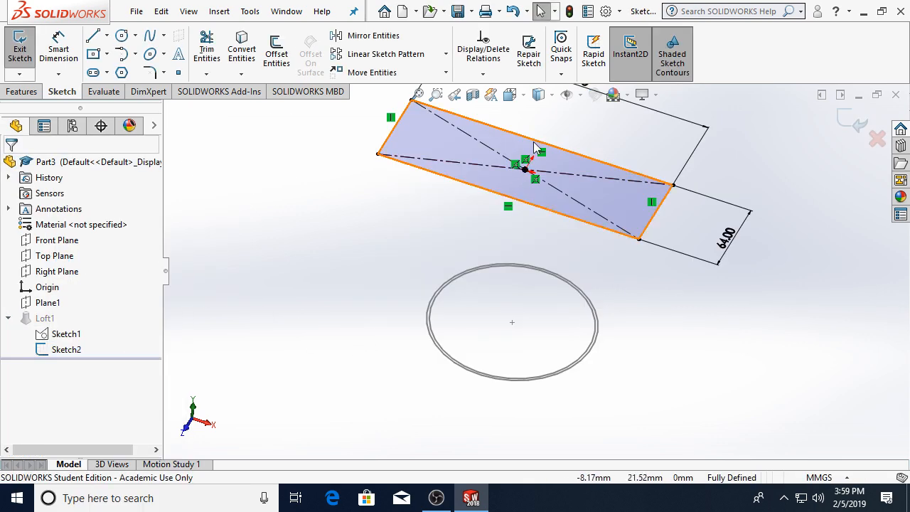
click(538, 98)
click(534, 134)
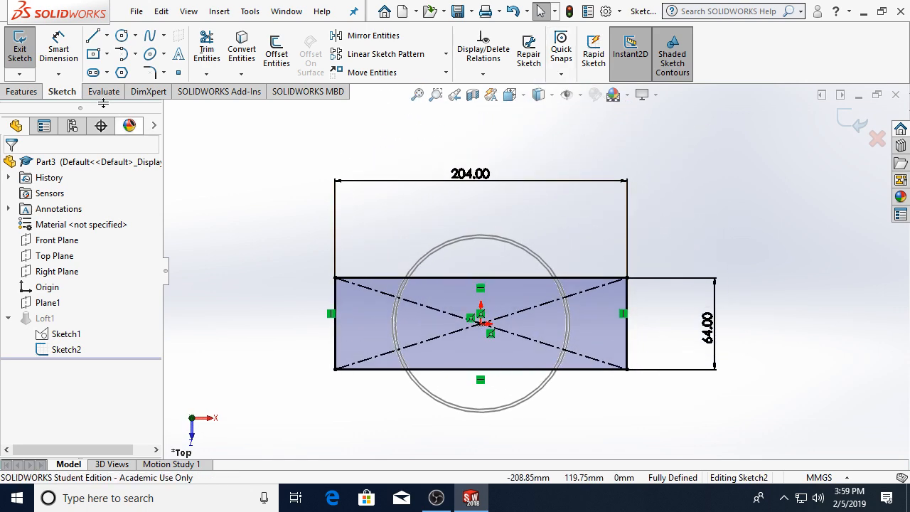
click(93, 53)
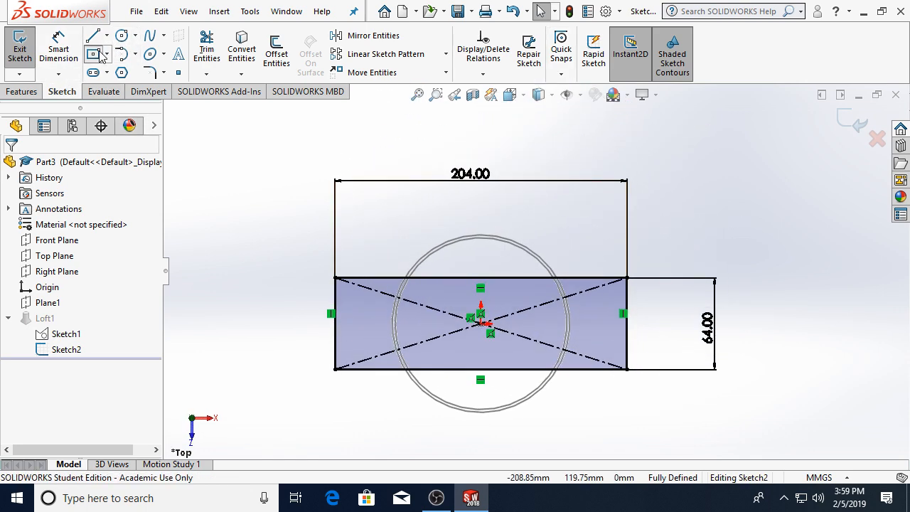
click(480, 324)
click(611, 293)
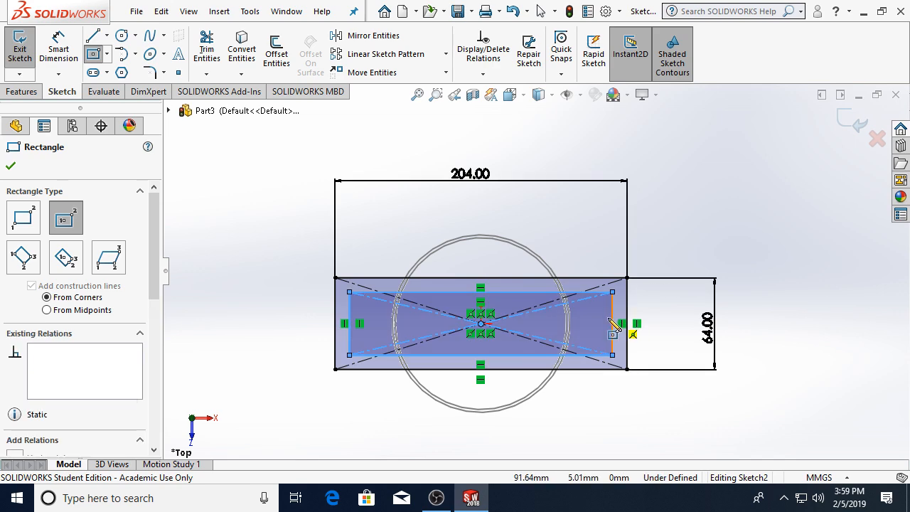
key(Escape)
scroll(600, 323, down, 2)
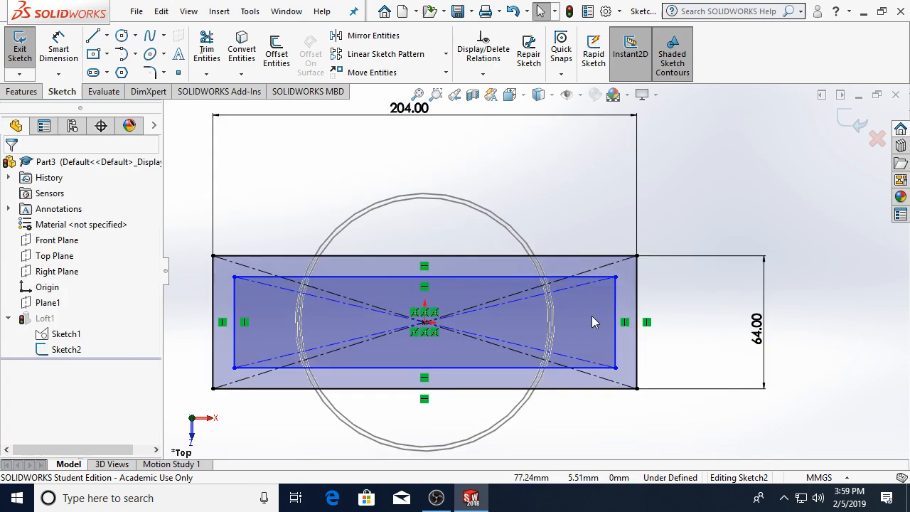
- Dimension the gap between the right edges of the inner and outer rectangles as 2 mm
click(59, 53)
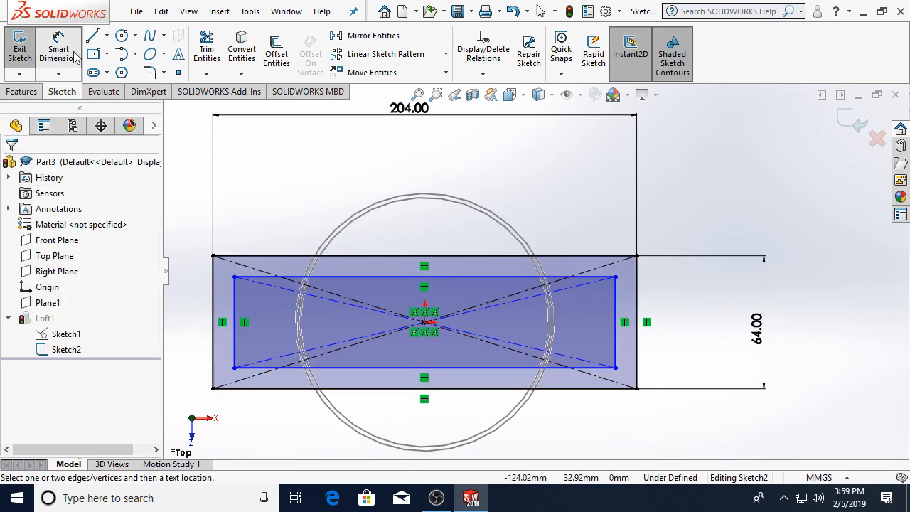
click(615, 309)
click(636, 312)
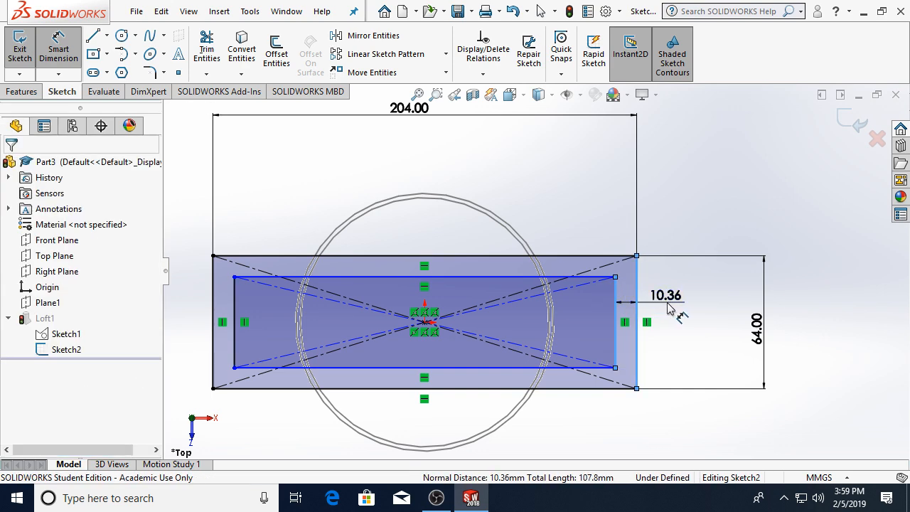
click(674, 313)
text(2)
key(Return)
- Dimension the gap between the upper edges of the inner and outer rectangles
click(547, 277)
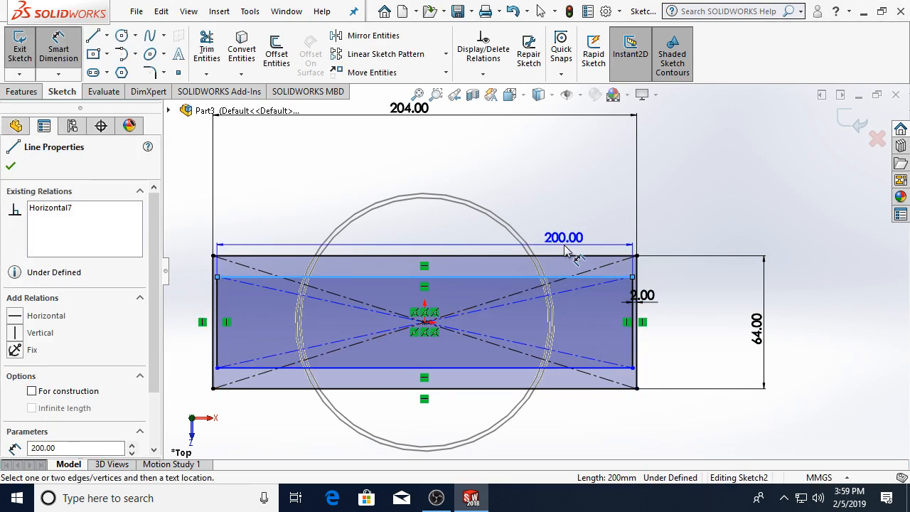
- Dimension the gap between the upper edges of the two rectangles to 2 mm, and exit the sketch, rebuilding despite the feature error
click(581, 201)
text(2)
key(Return)
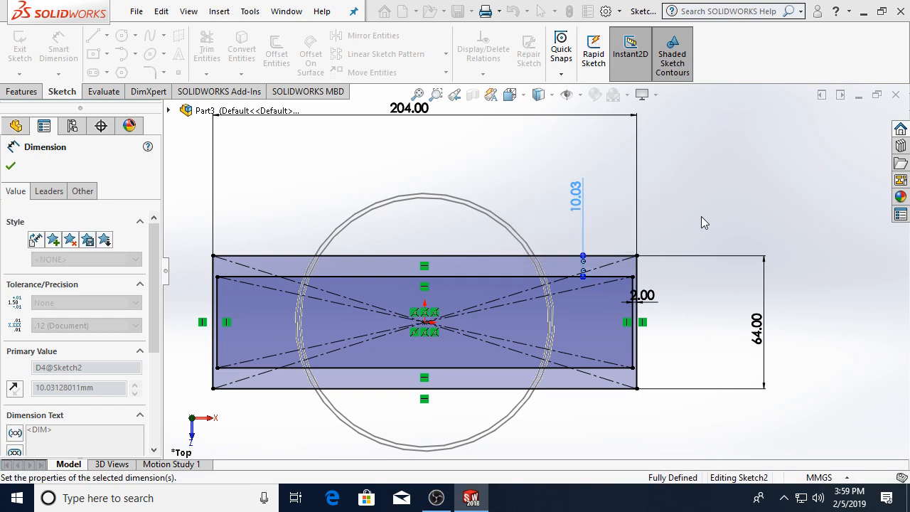
click(853, 122)
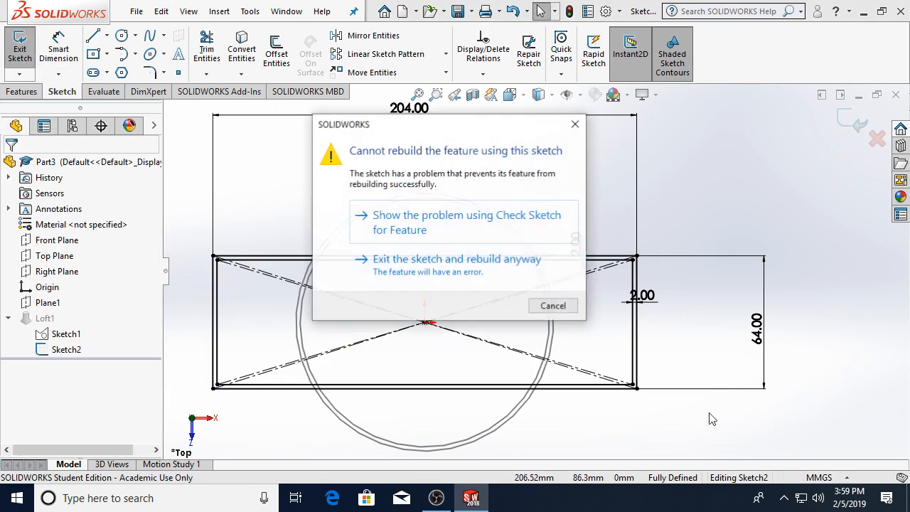
click(449, 264)
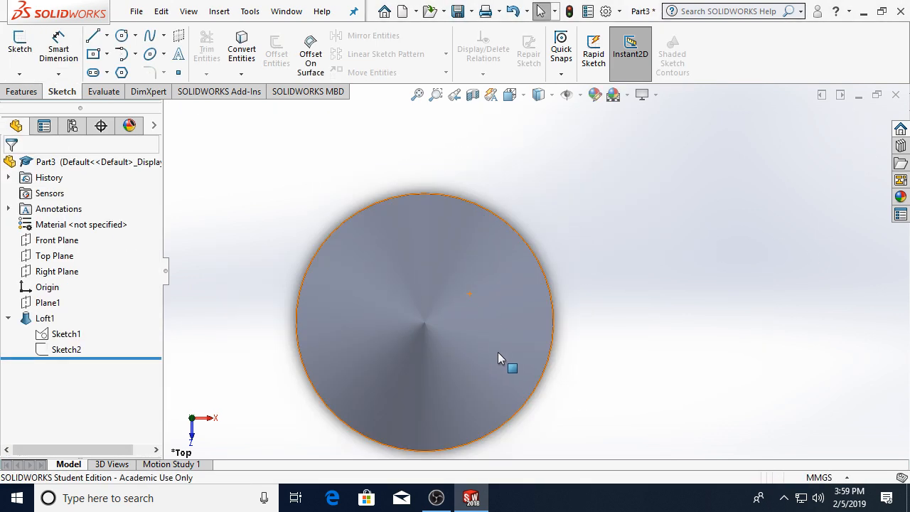
- Edit the Loft1 feature and remove Sketch2 from its profiles
scroll(540, 341, up, 5)
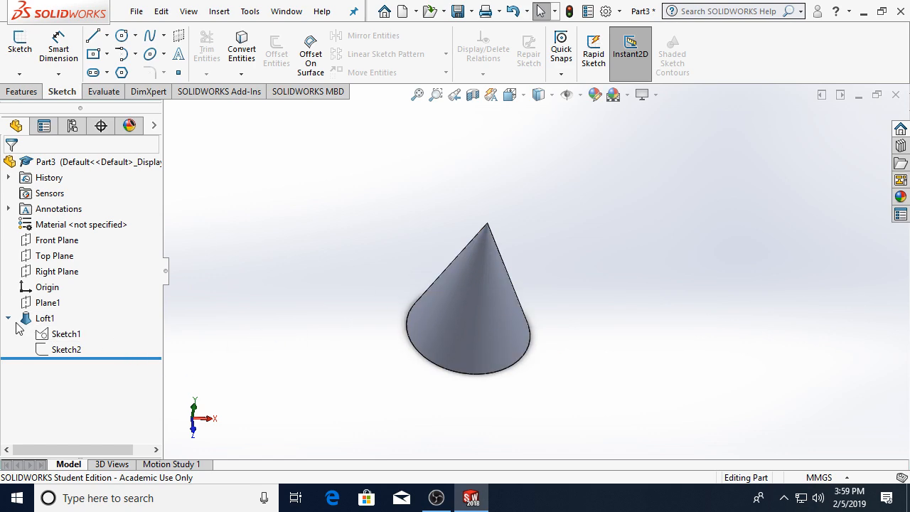
middle_drag(608, 333, 501, 328)
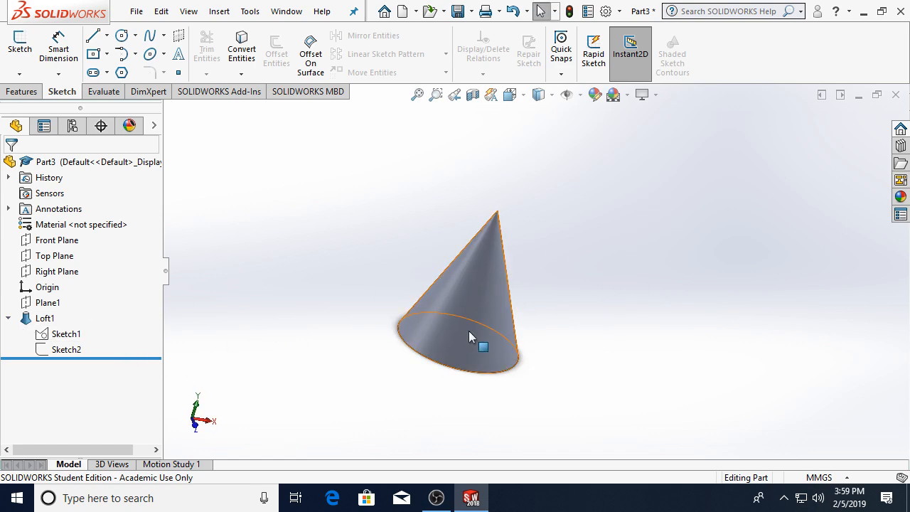
right_click(32, 318)
click(57, 174)
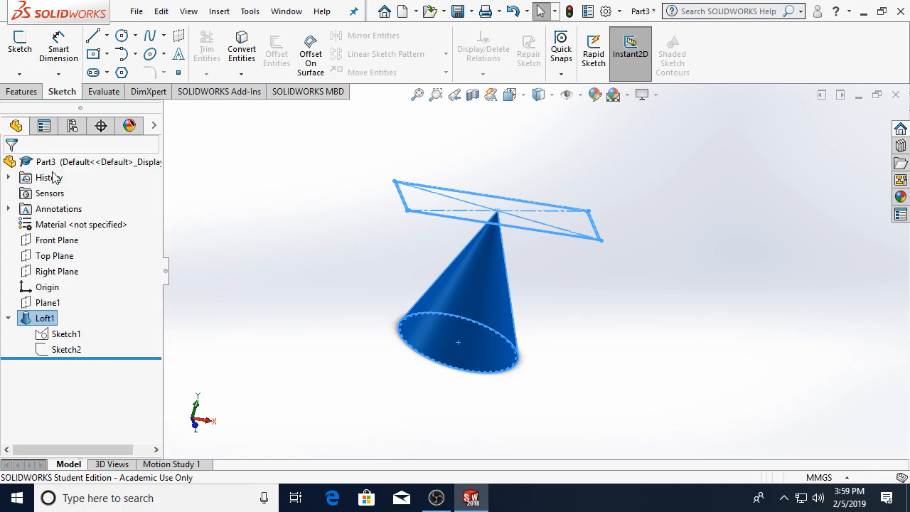
click(83, 221)
right_click(82, 222)
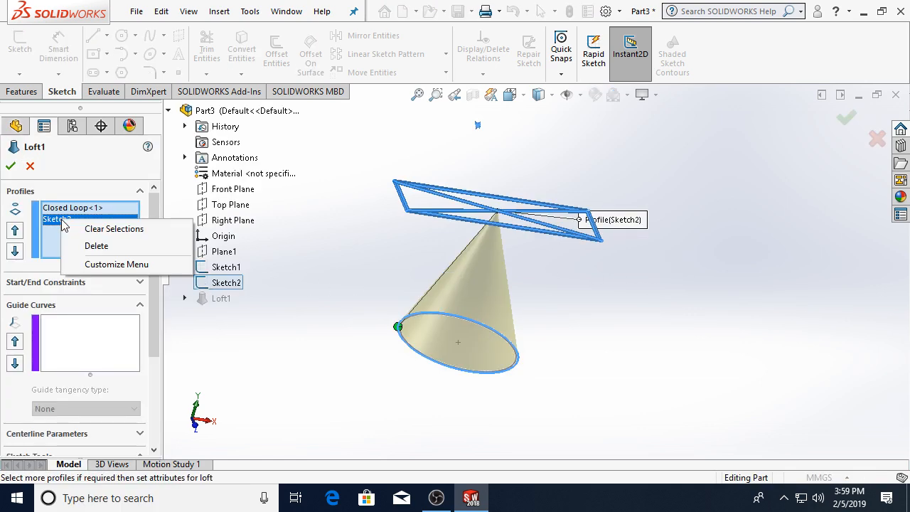
click(96, 246)
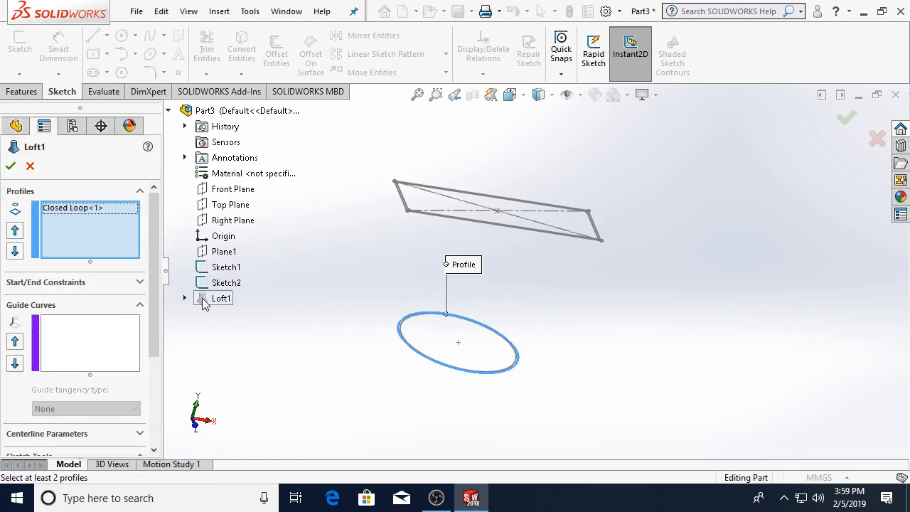
- Add the outer rectangle's closed loop as the loft's second profile and accept the feature
scroll(614, 219, down, 4)
middle_drag(550, 248, 519, 258)
click(515, 261)
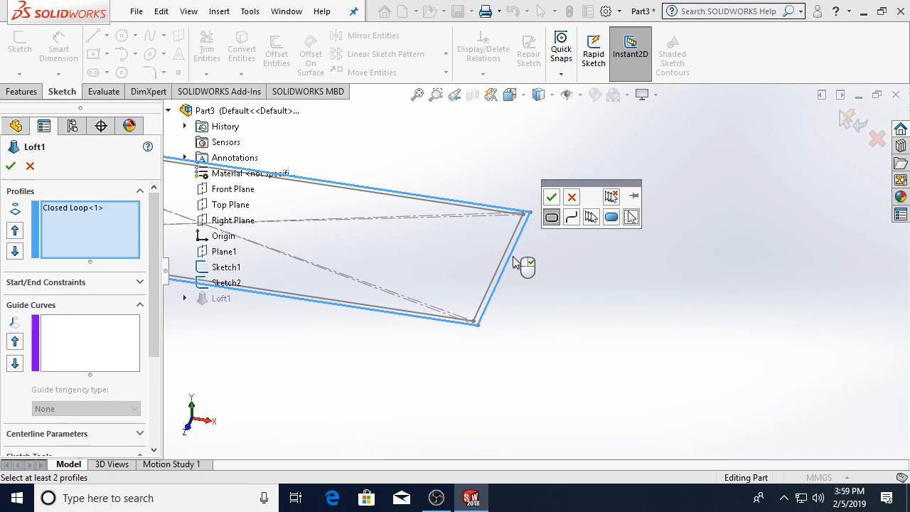
mouse_move(547, 263)
middle_down()
mouse_move(524, 227)
mouse_move(449, 255)
middle_up()
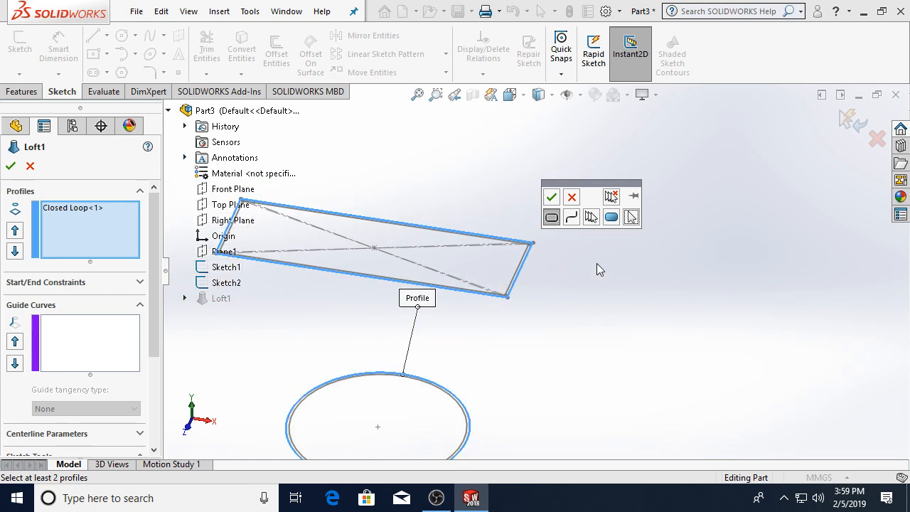
click(550, 198)
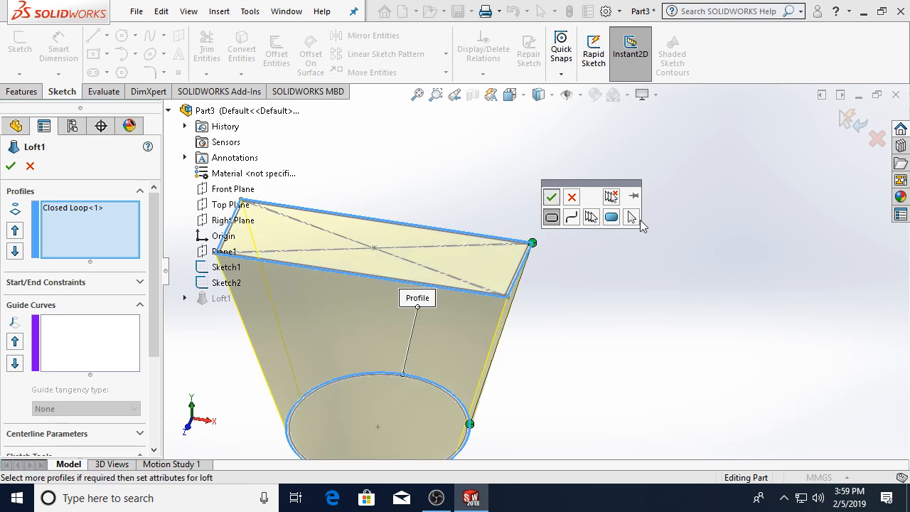
click(11, 166)
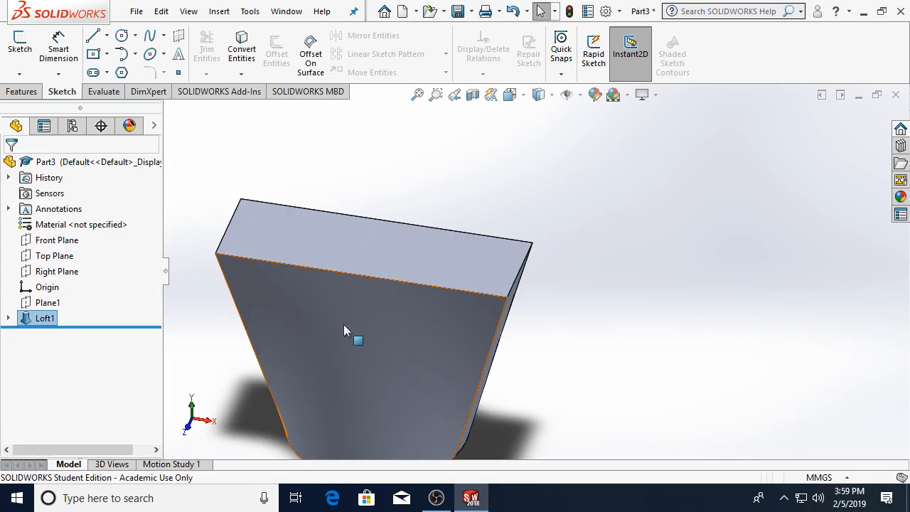
- Examine the loft from another angle and review its two profile sketches, Sketch1 and Sketch2
click(8, 319)
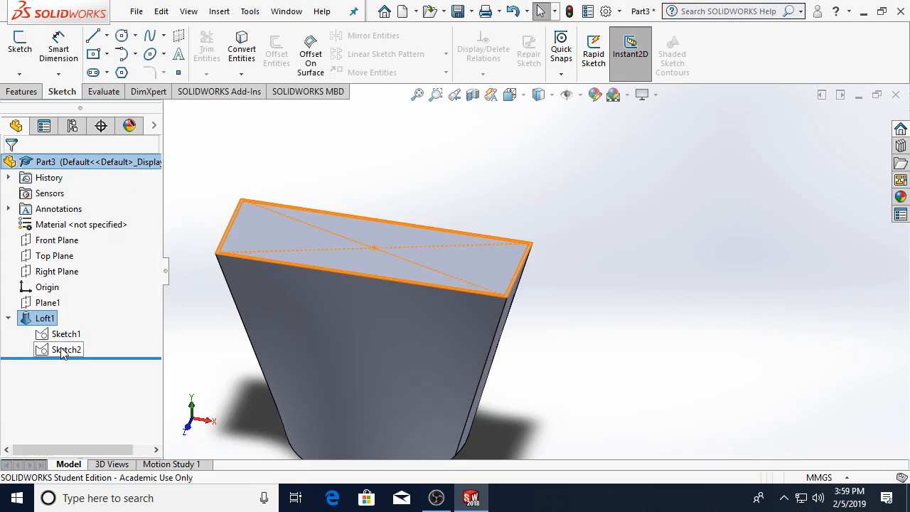
mouse_move(410, 295)
middle_down()
mouse_move(362, 266)
mouse_move(380, 274)
middle_up()
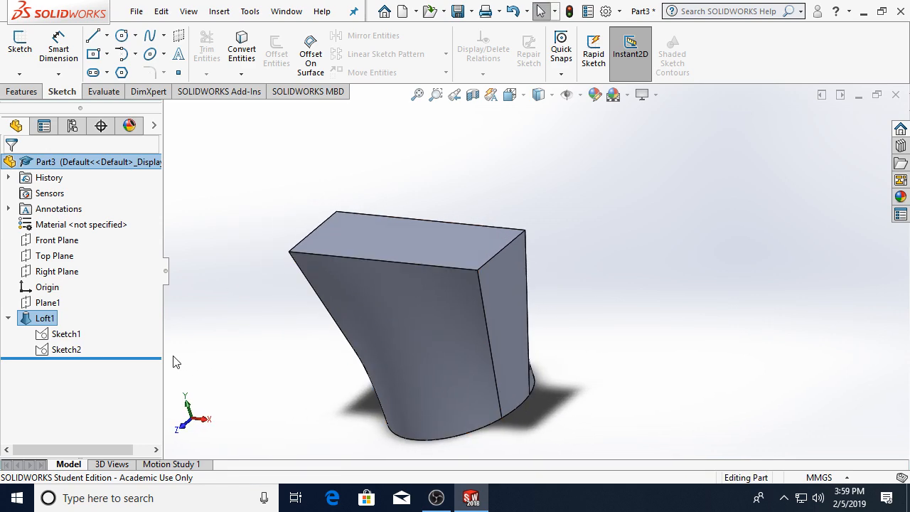
click(74, 337)
click(51, 349)
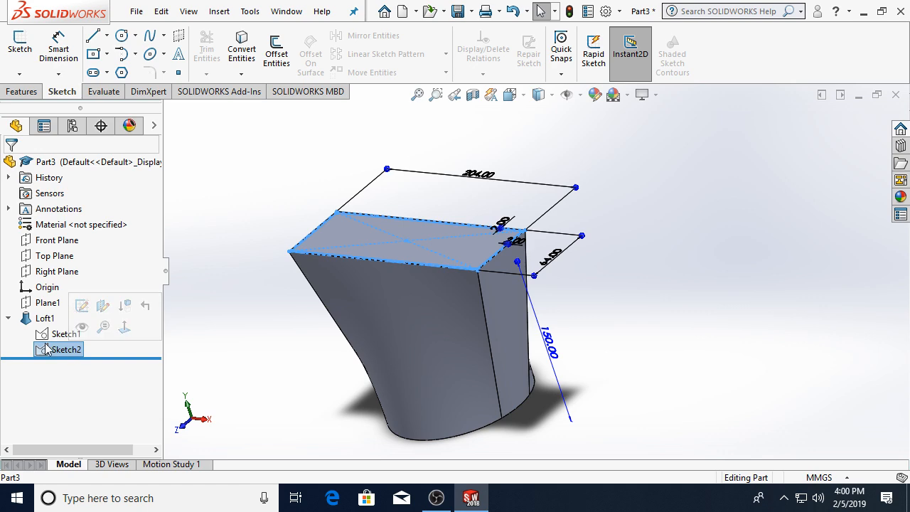
click(51, 334)
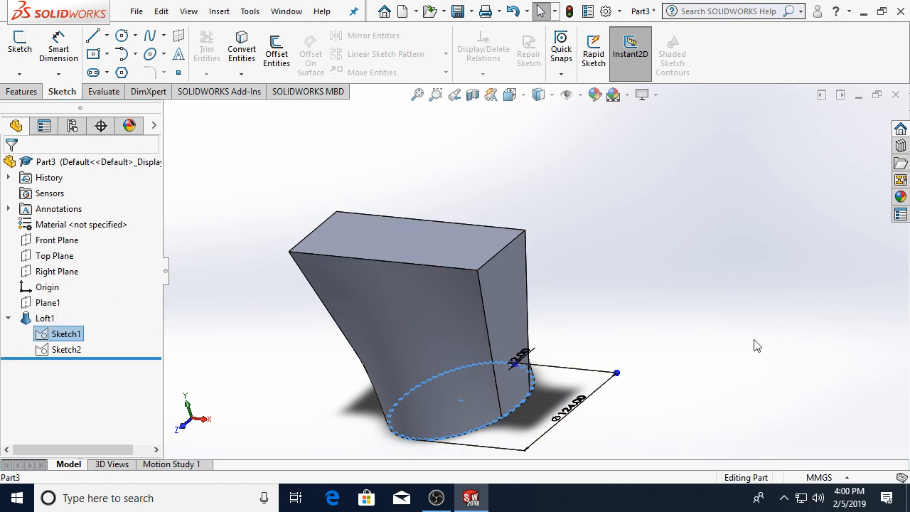
click(8, 319)
click(229, 338)
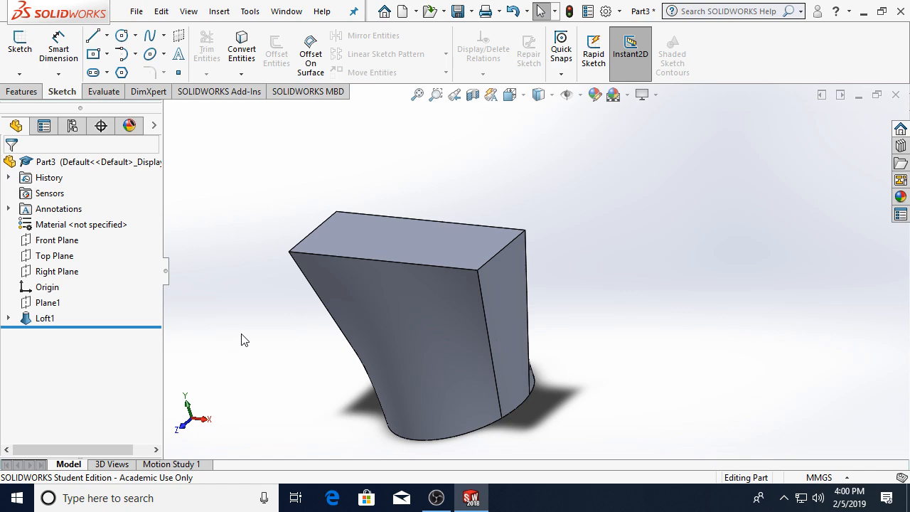
click(21, 90)
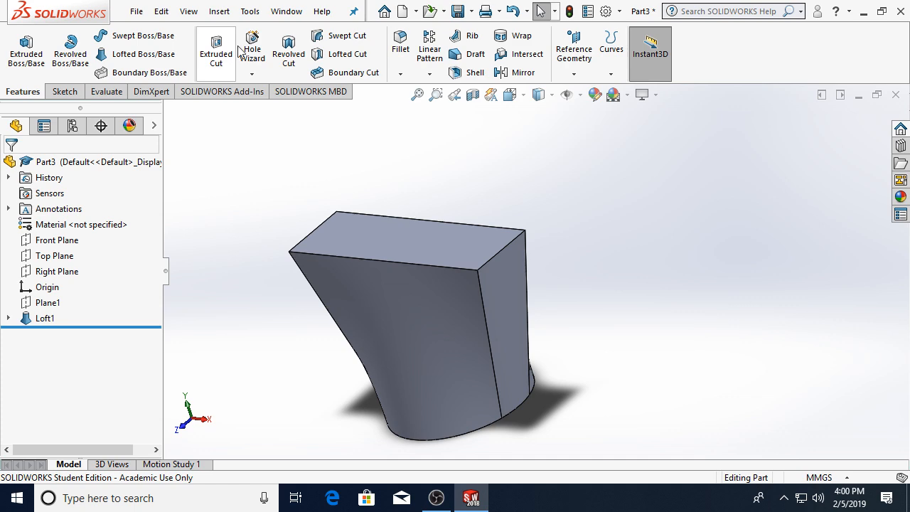
click(328, 37)
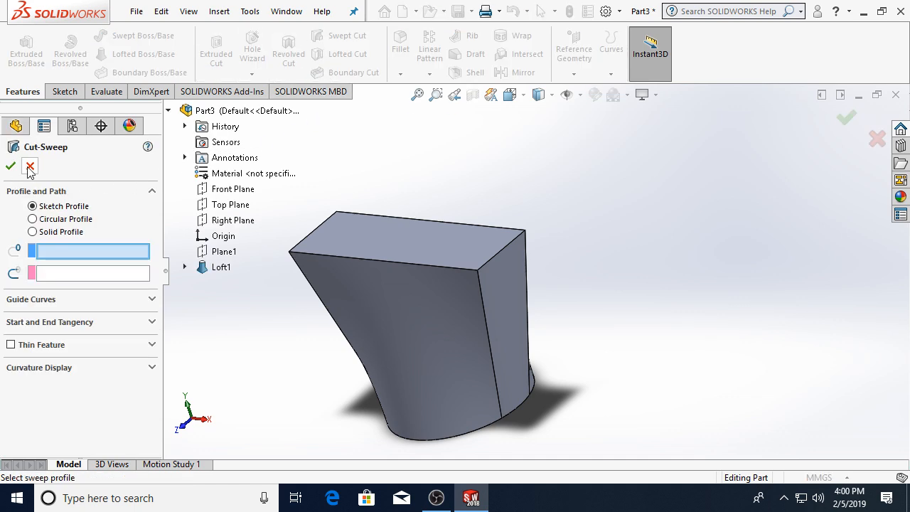
click(29, 168)
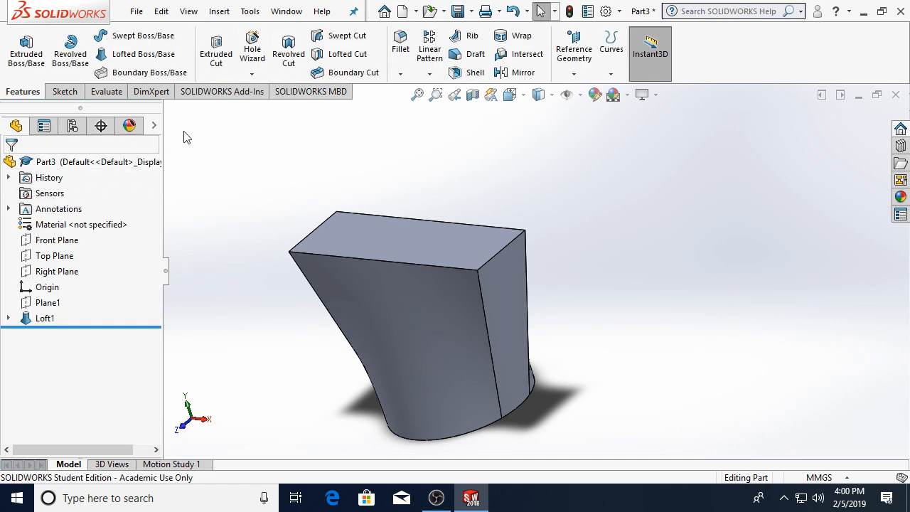
- Start a Lofted Cut and show Sketch1 and Sketch2 of Loft1 in the model
click(332, 57)
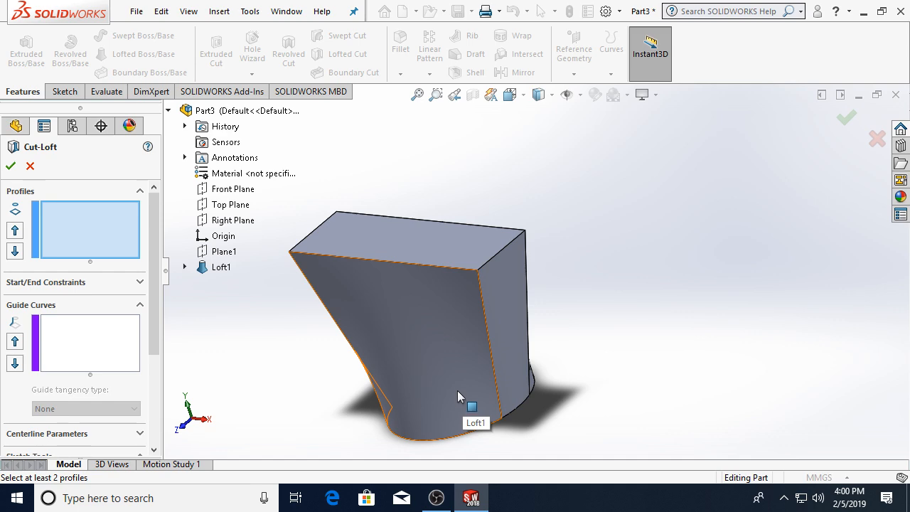
click(185, 268)
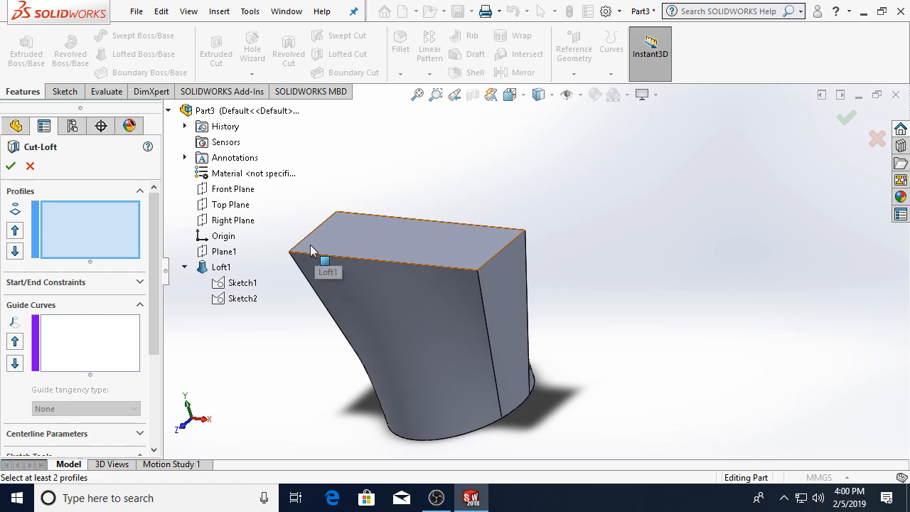
right_click(241, 282)
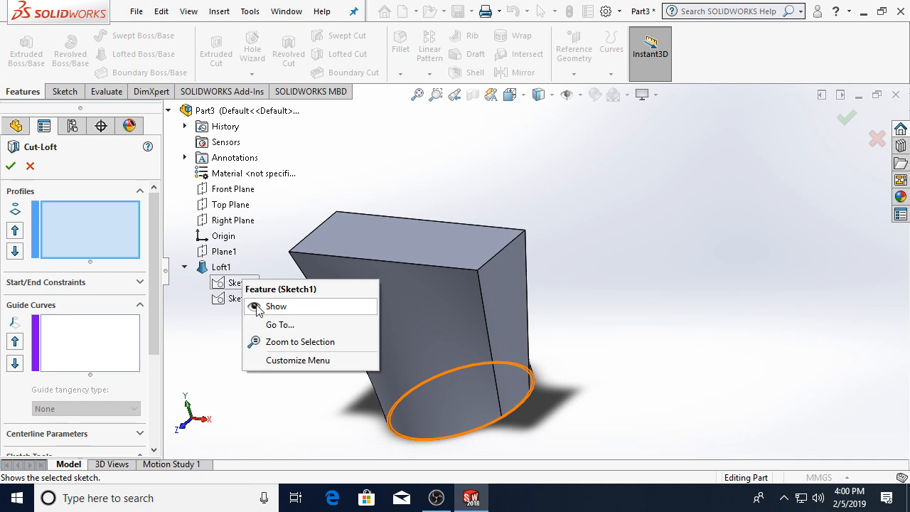
click(257, 307)
right_click(241, 299)
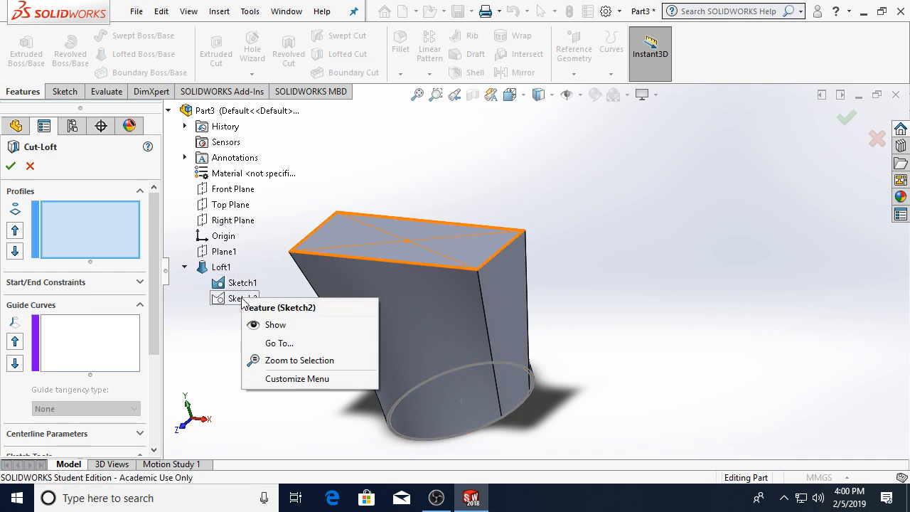
click(266, 325)
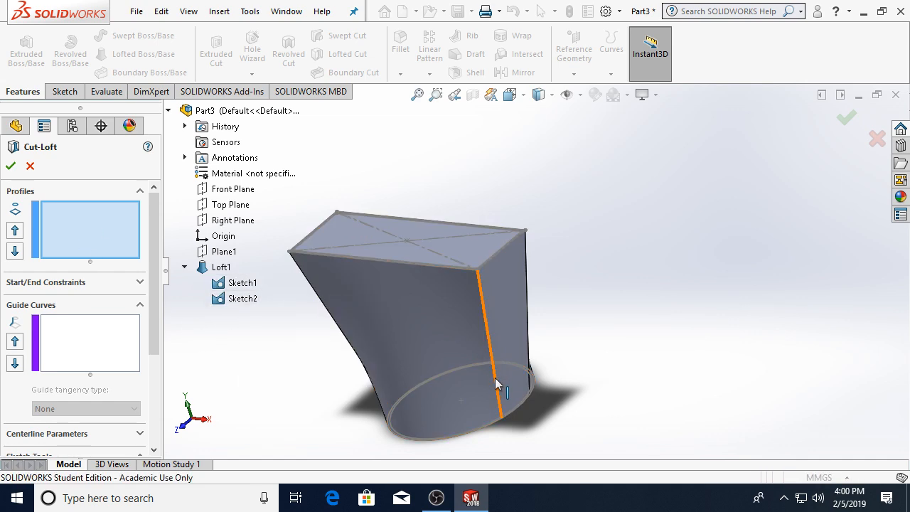
- Select the inner circle of Sketch1 as the first closed-loop profile of the lofted cut
scroll(498, 377, down, 6)
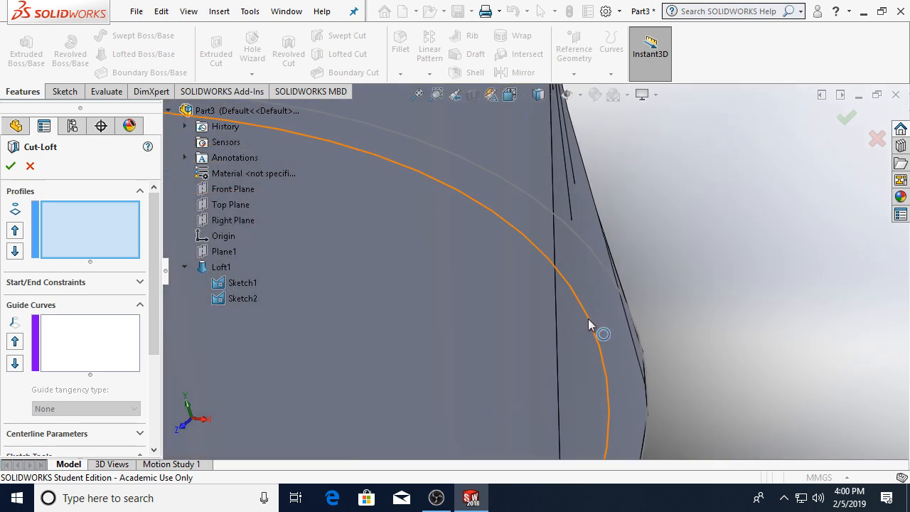
click(602, 340)
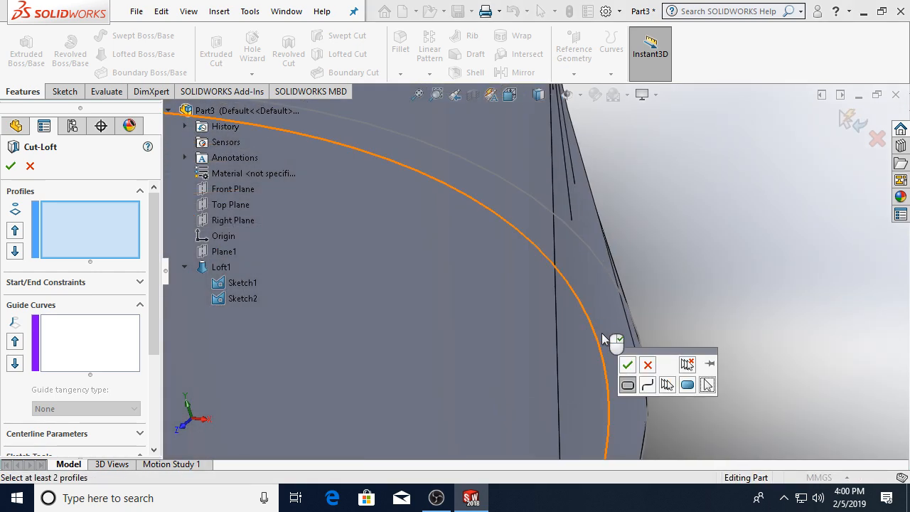
click(633, 366)
scroll(408, 299, up, 8)
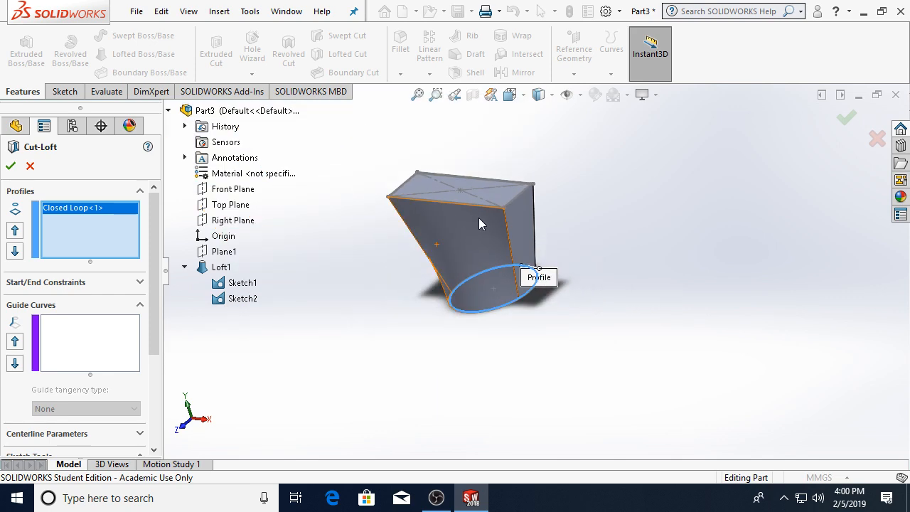
- Add the inner rectangle of Sketch2 as the second closed-loop profile and complete the lofted cut
scroll(526, 206, down, 7)
scroll(631, 229, down, 2)
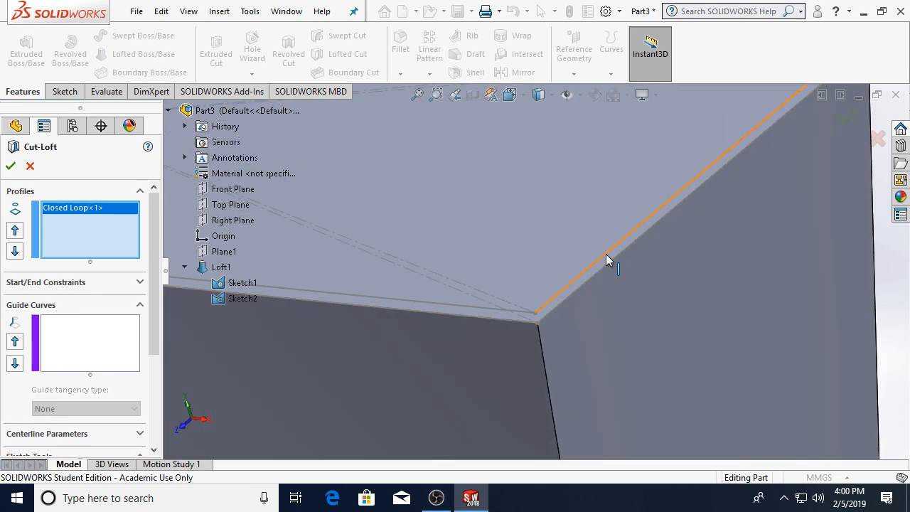
click(609, 259)
click(644, 195)
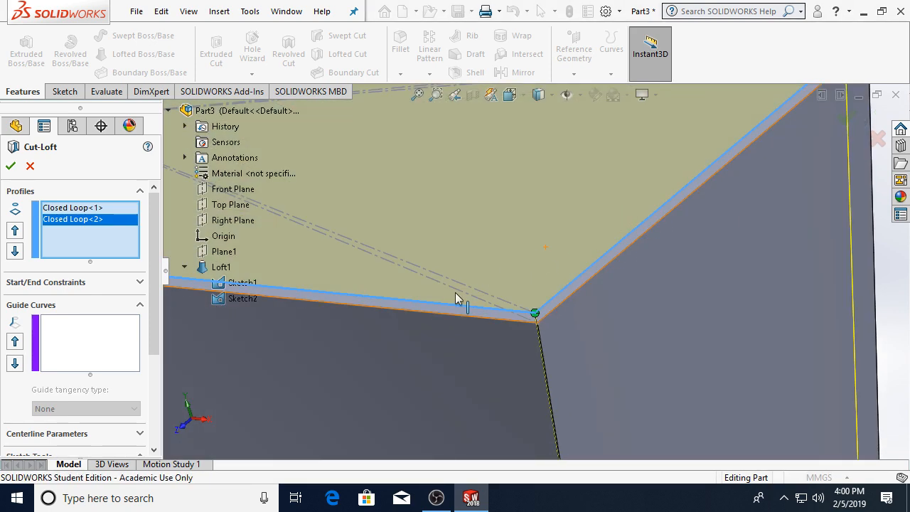
scroll(448, 299, up, 5)
click(16, 168)
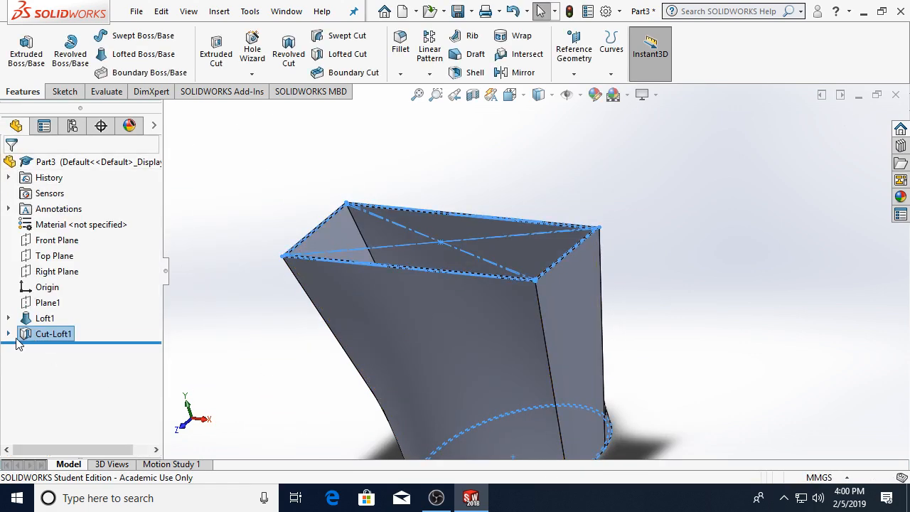
- Hide Sketch1 and Sketch2 under Cut-Loft1 and view the hollow part from another angle
click(8, 333)
right_click(48, 347)
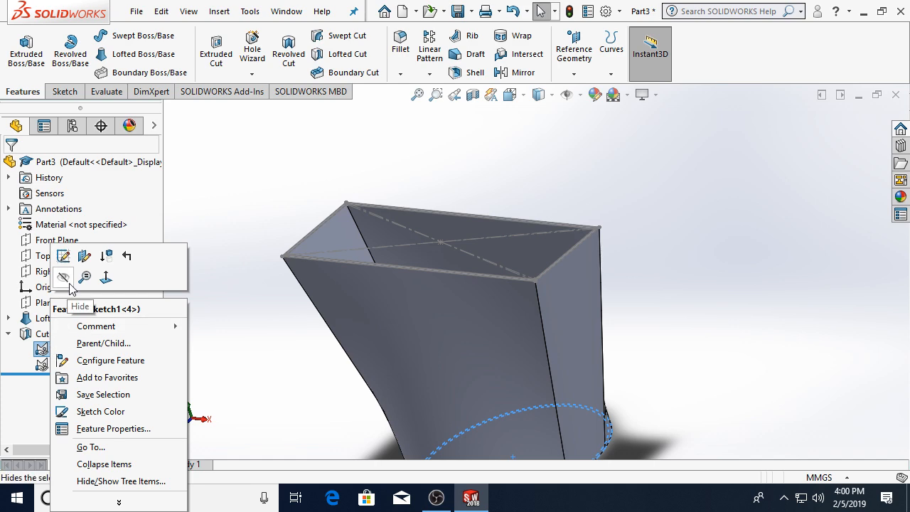
click(67, 280)
right_click(63, 367)
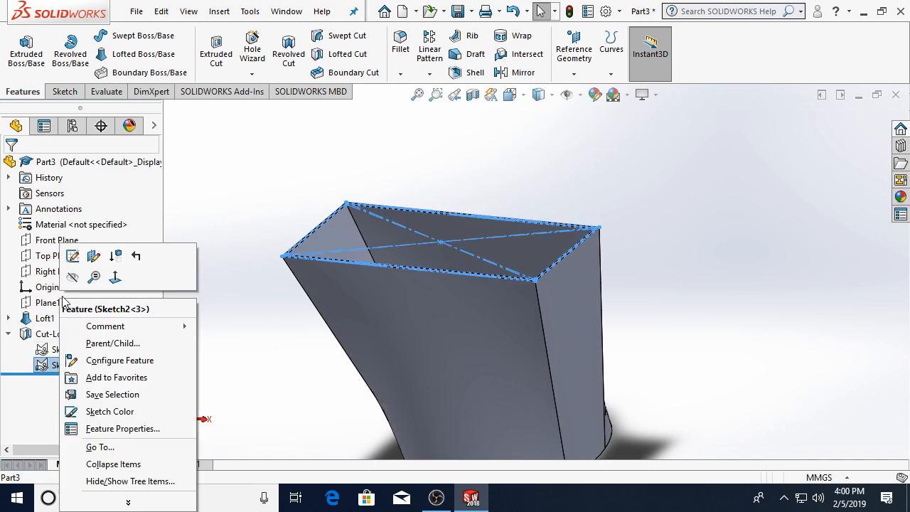
click(77, 273)
scroll(506, 342, up, 5)
scroll(510, 343, down, 2)
mouse_move(510, 343)
middle_down()
mouse_move(520, 273)
mouse_move(729, 377)
mouse_move(662, 414)
mouse_move(569, 367)
mouse_move(544, 329)
mouse_move(554, 339)
middle_up()
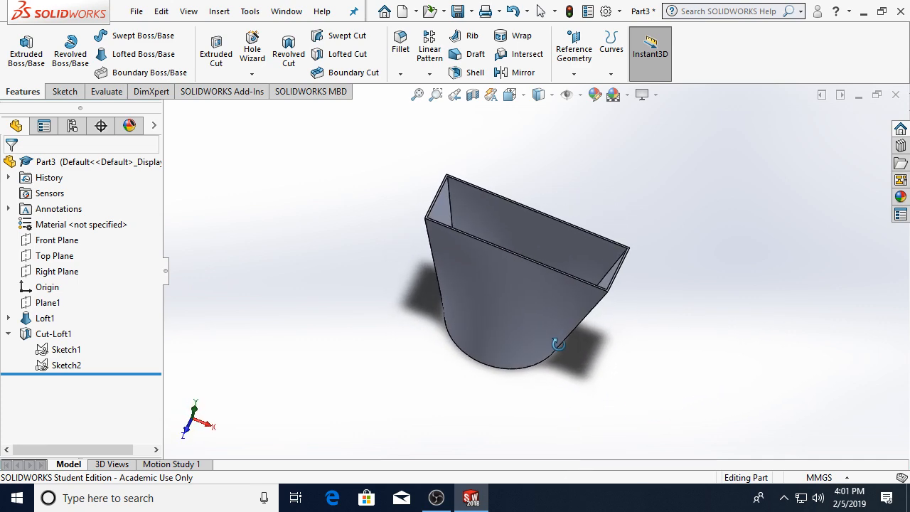
- Extrude Sketch2 of the lofted cut 40 mm outward from the duct's rectangular end
scroll(636, 264, down, 2)
click(66, 365)
click(36, 73)
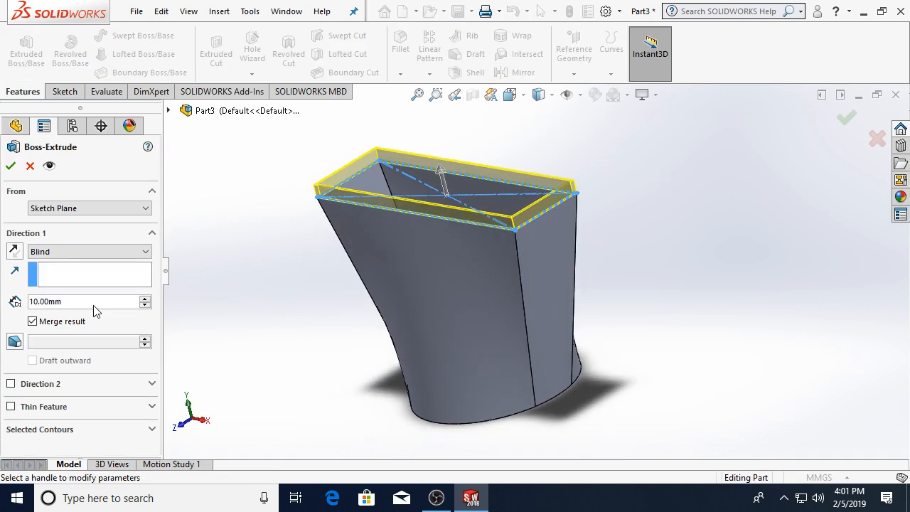
text(20)
key(Return)
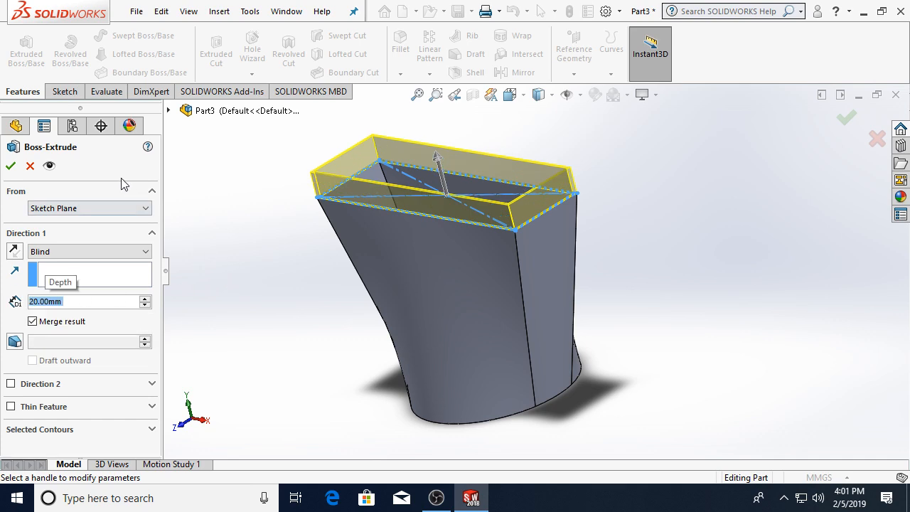
text(40)
key(Return)
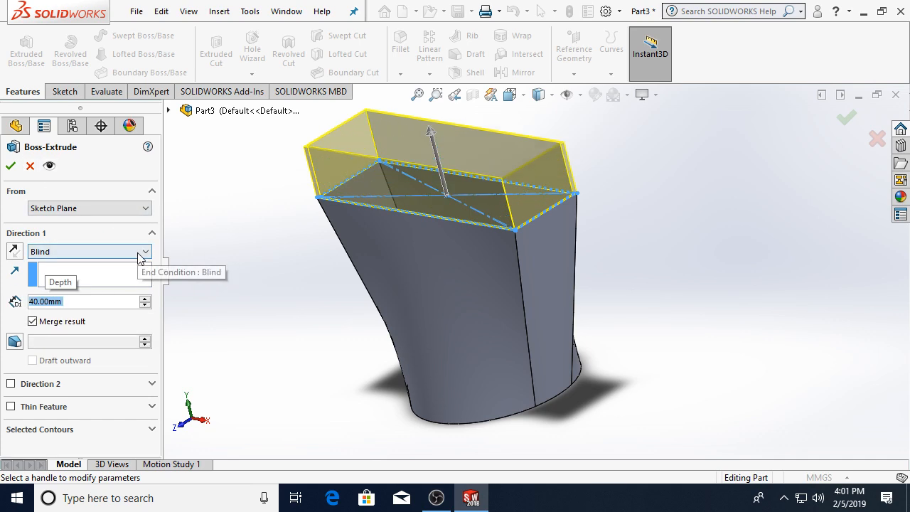
click(10, 165)
middle_drag(629, 254, 495, 341)
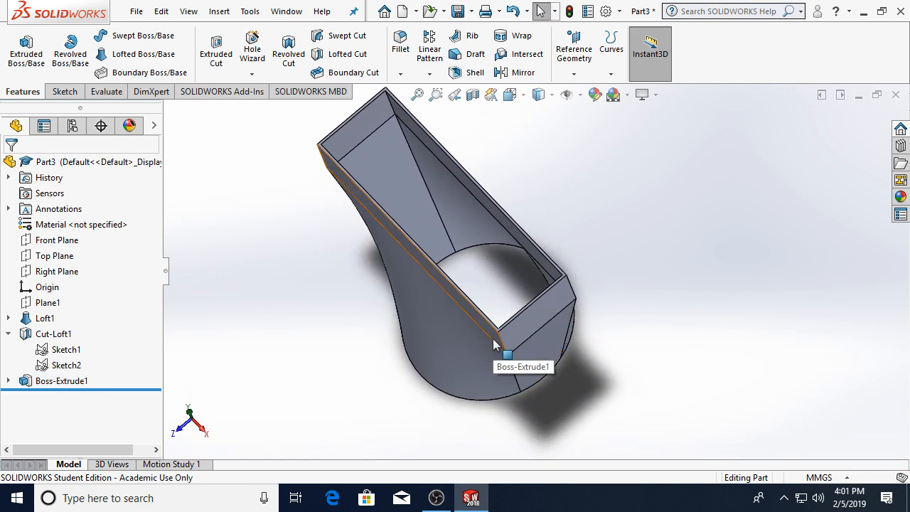
- Extrude Sketch1 of the lofted cut 10 mm in the reversed direction, away from the duct's circular end
click(67, 349)
mouse_move(308, 341)
middle_down()
mouse_move(336, 204)
mouse_move(298, 170)
middle_up()
click(26, 50)
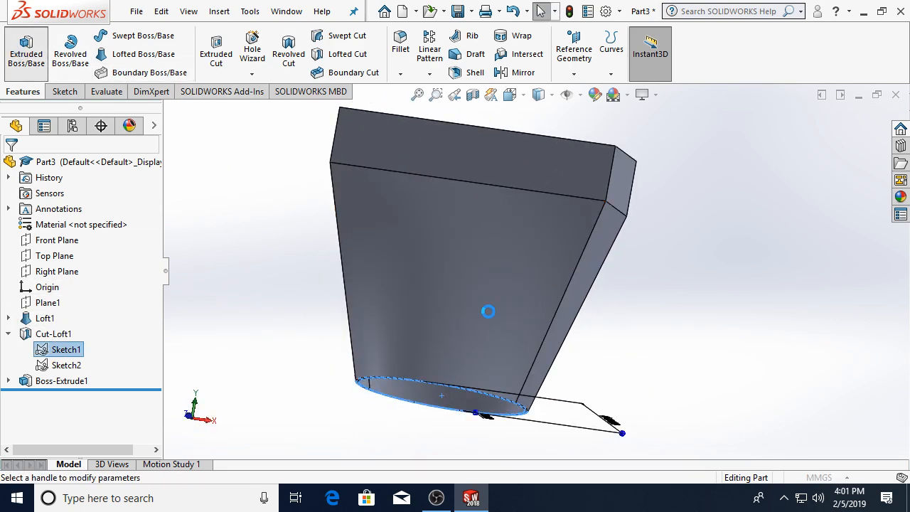
click(13, 251)
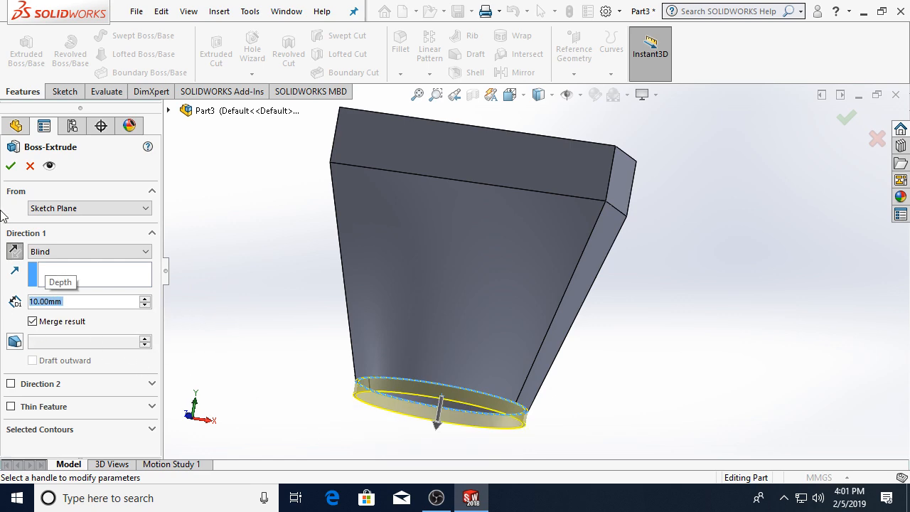
click(10, 166)
- Start a sketch on the thin annular end face of the circular collar and orient the model to the Bottom view
scroll(372, 345, up, 2)
scroll(475, 339, down, 8)
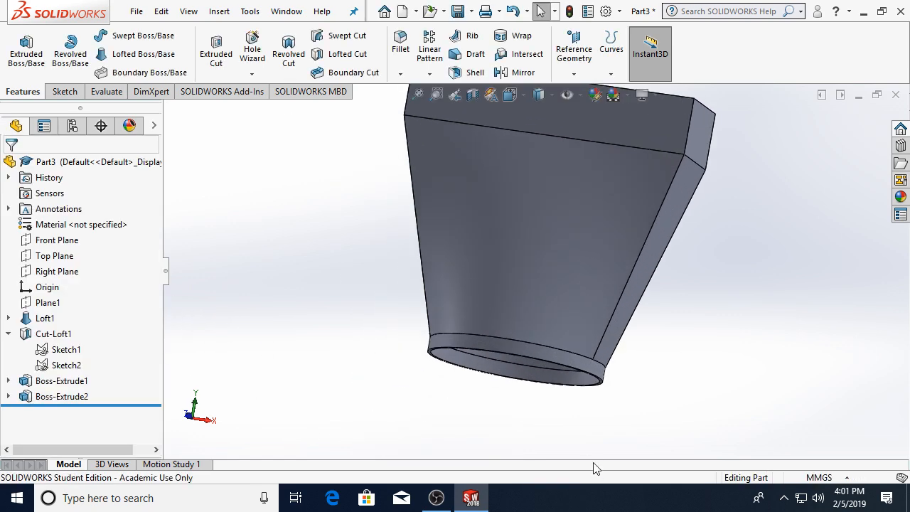
scroll(473, 333, up, 5)
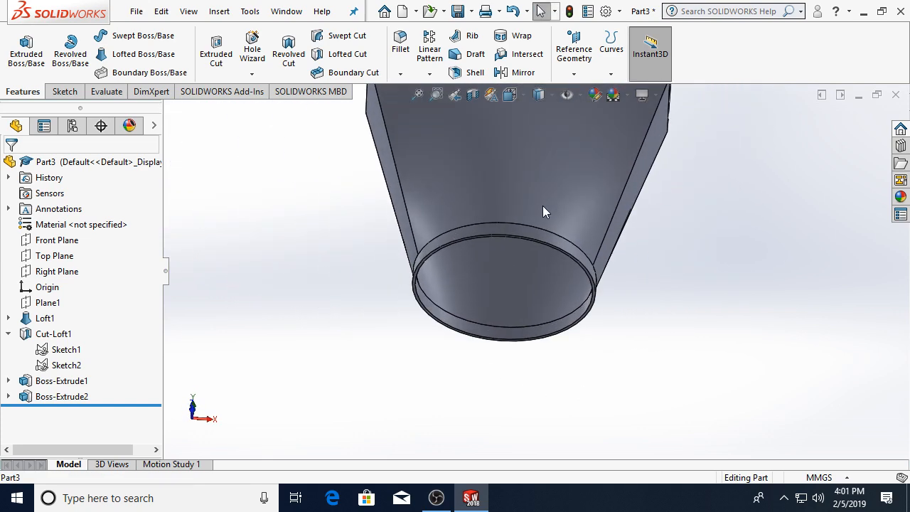
click(62, 91)
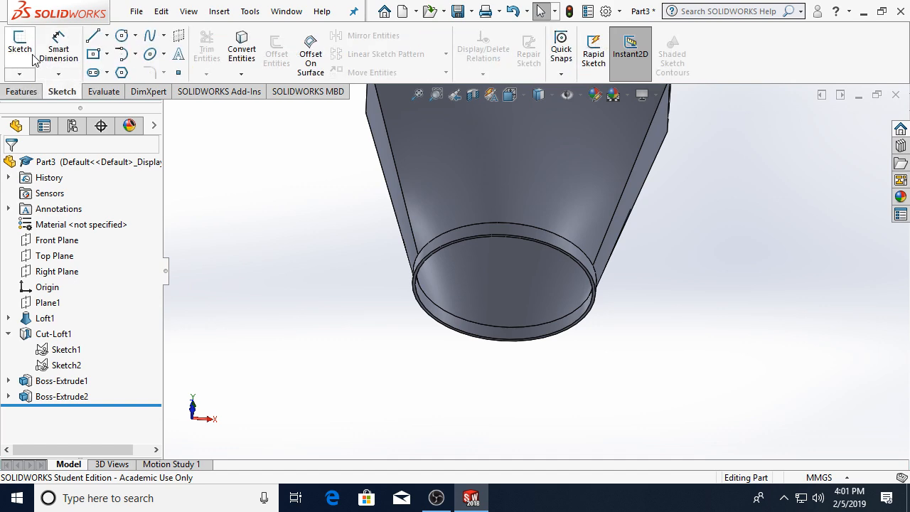
click(20, 48)
scroll(512, 231, down, 6)
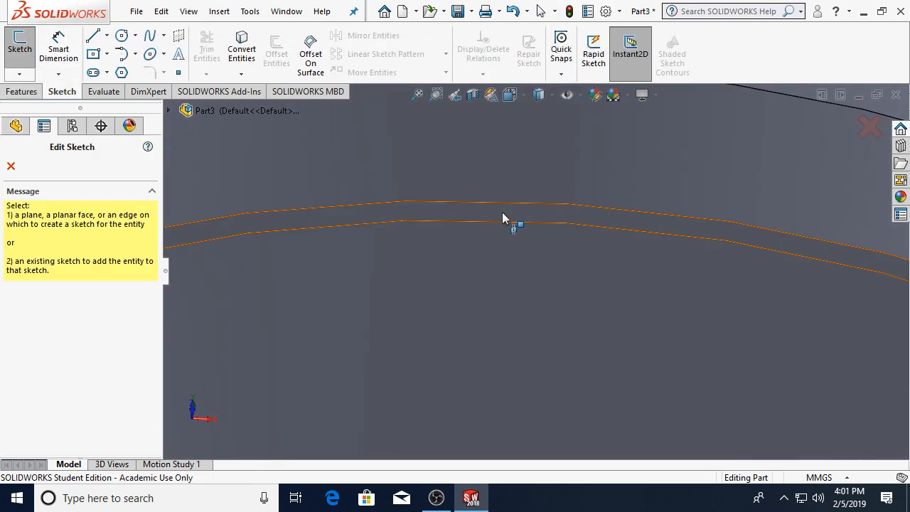
click(504, 215)
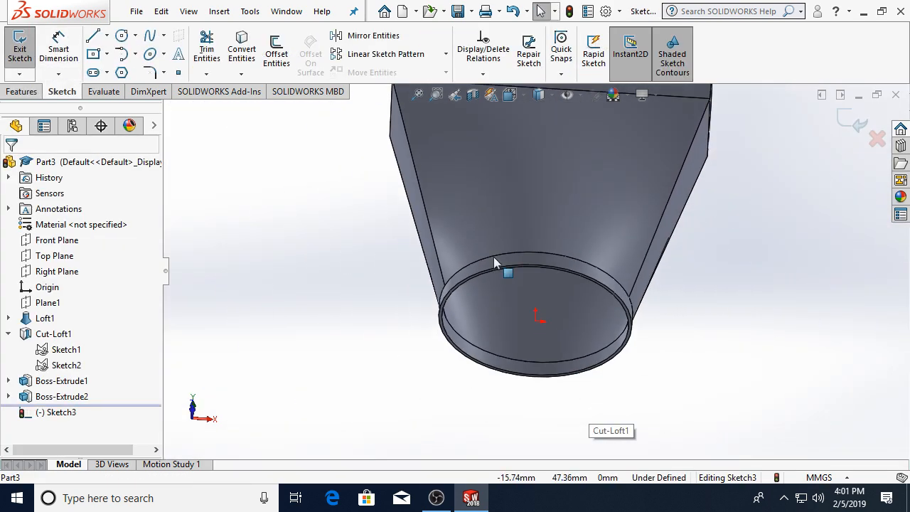
click(509, 95)
click(531, 174)
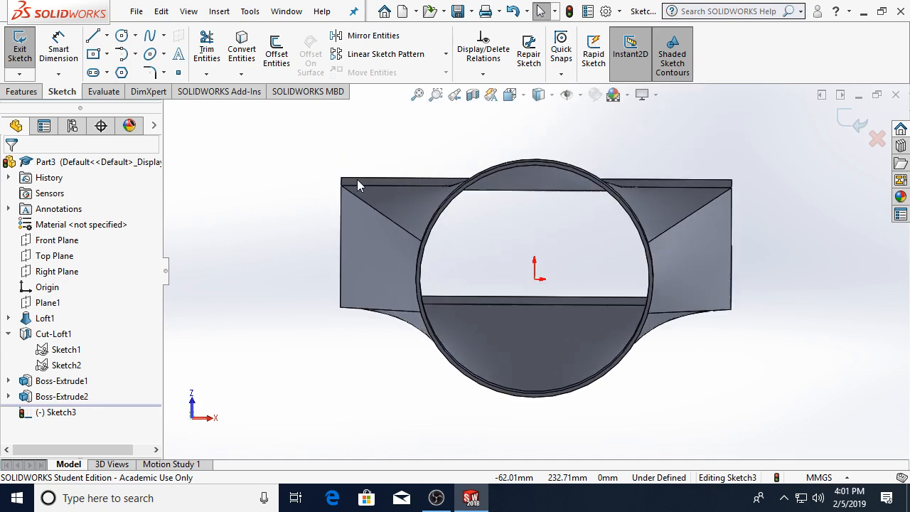
- Sketch a center rectangle around the circular opening, centred on the origin
click(107, 55)
click(142, 89)
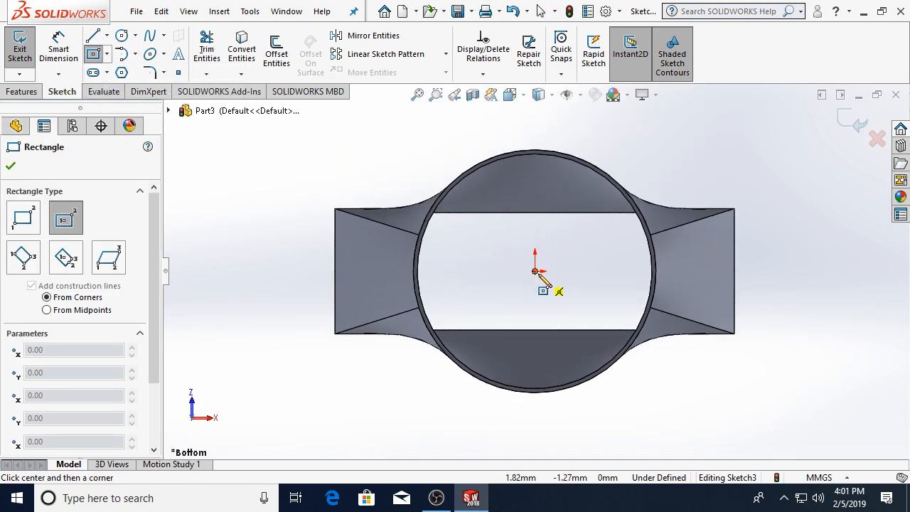
scroll(538, 277, up, 3)
click(534, 270)
click(462, 205)
key(Escape)
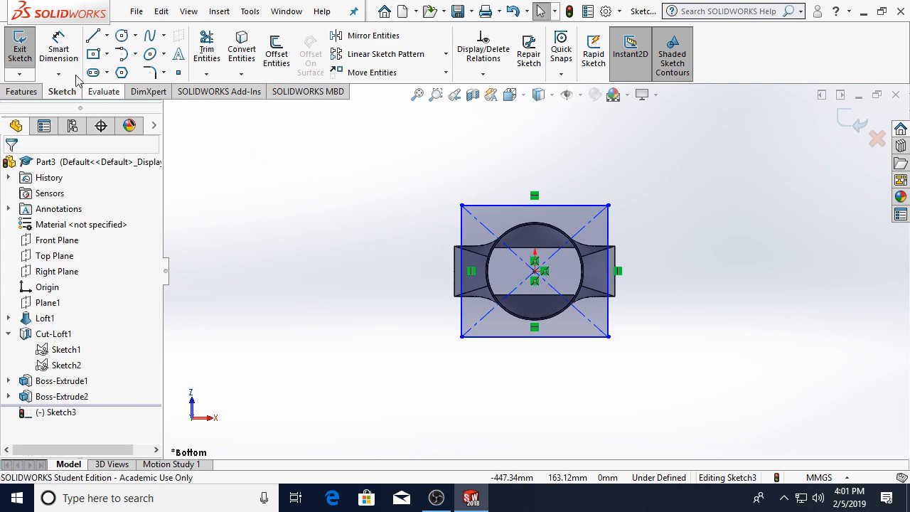
- Dimension the horizontal side of the rectangle at 150 mm
click(585, 206)
click(561, 182)
text(150)
key(Return)
key(Escape)
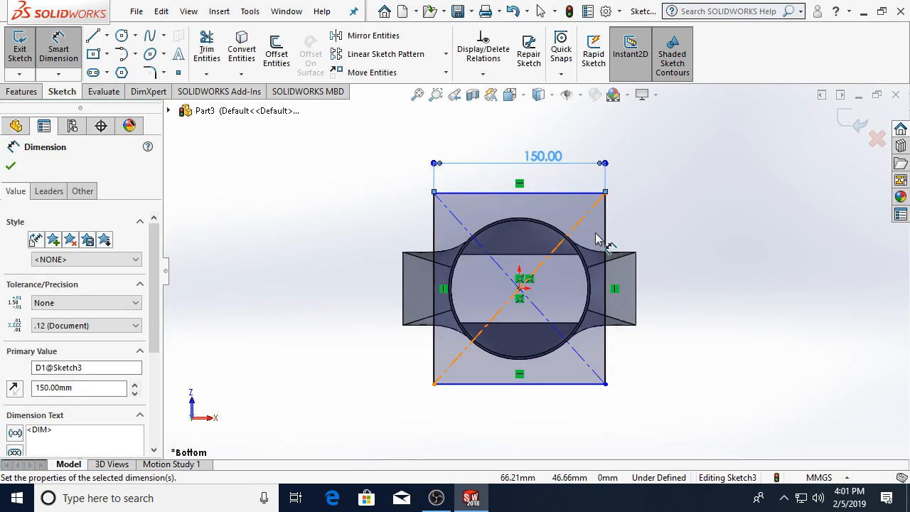
- Make two adjacent sides of the 150 mm rectangle equal so it forms a square
click(605, 245)
ctrl+click(568, 193)
scroll(62, 438, down, 3)
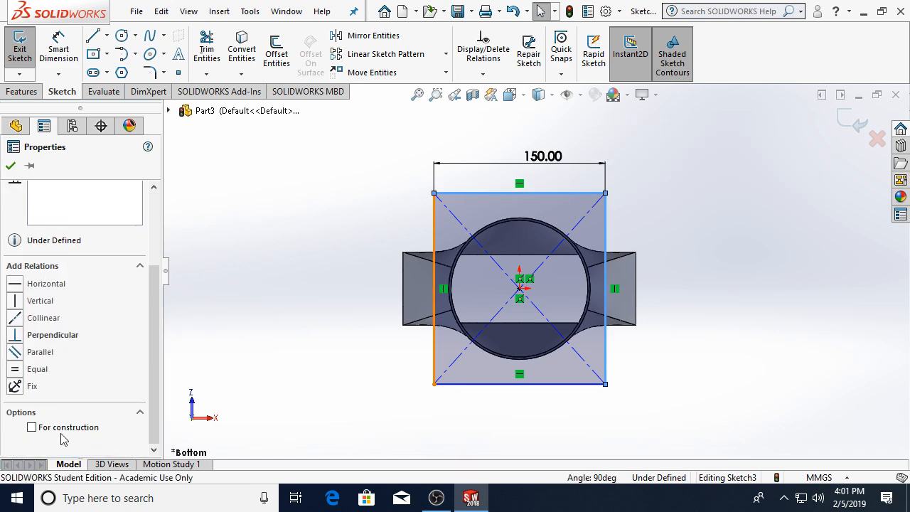
click(42, 370)
click(293, 321)
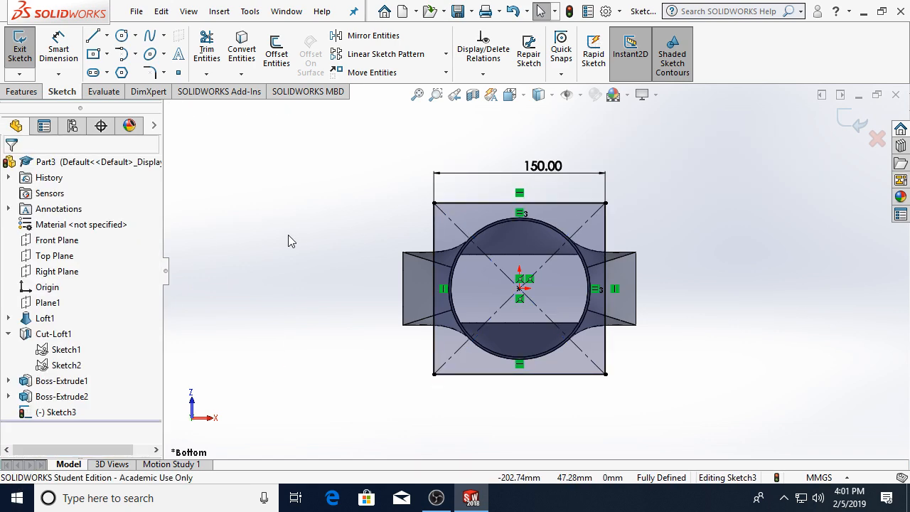
- Sketch a smaller center rectangle from the origin with its corner on the outer square's diagonal
click(123, 36)
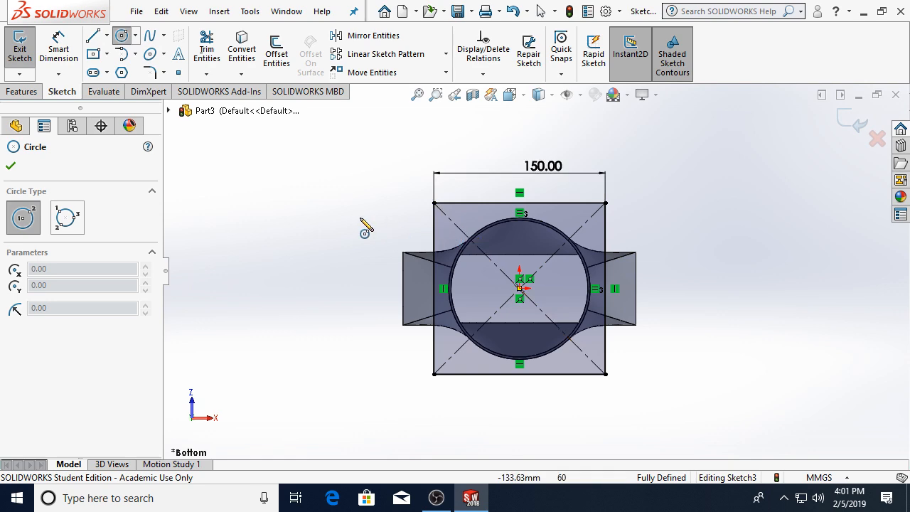
key(Escape)
click(93, 54)
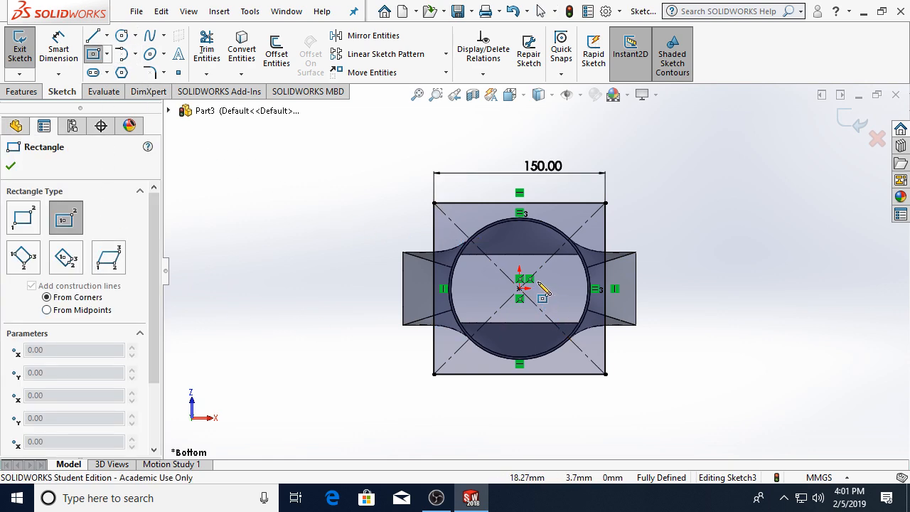
click(519, 288)
click(449, 217)
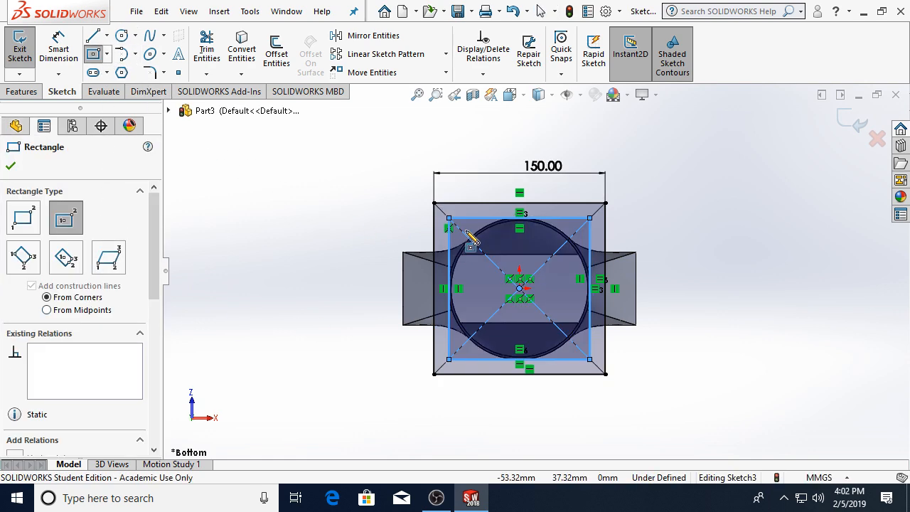
key(Escape)
- Convert the sides of the inner rectangle to construction geometry
click(467, 220)
double_click(467, 224)
scroll(46, 401, down, 3)
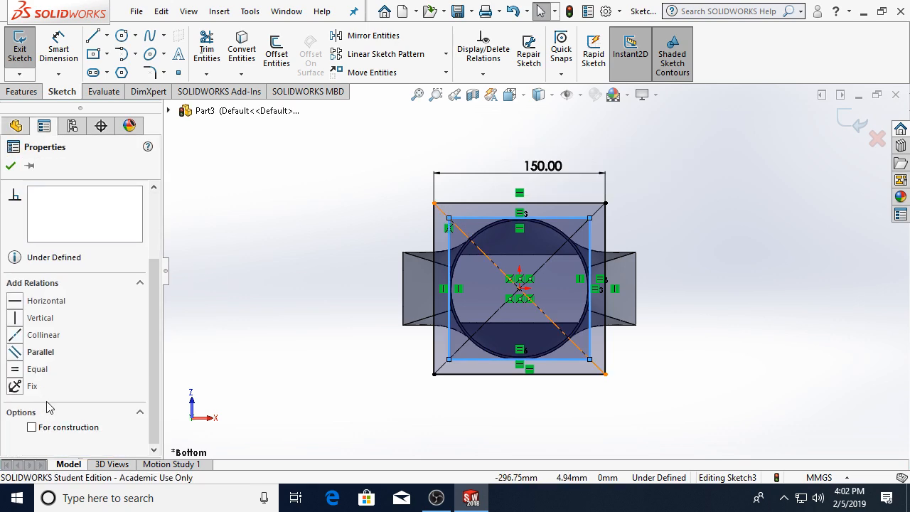
click(49, 430)
key(Escape)
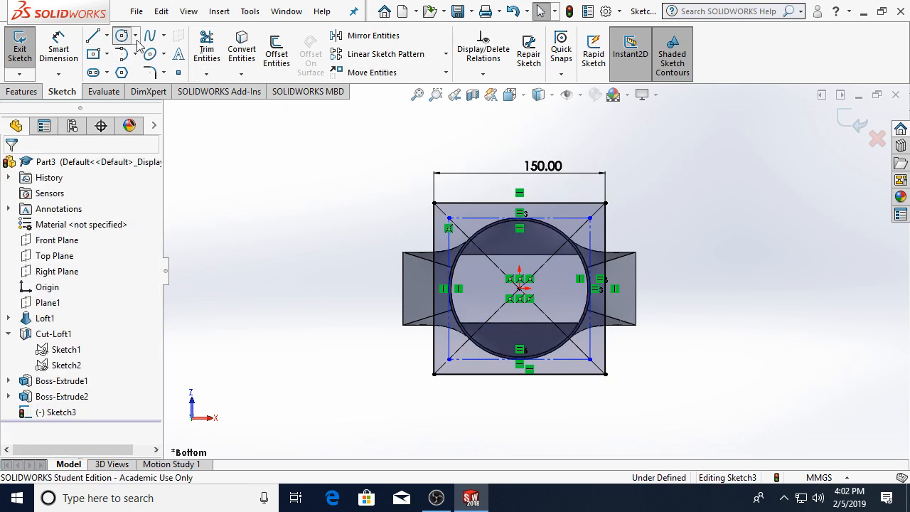
- Sketch a small circle centred on each of the four corners of the construction rectangle
click(127, 36)
click(449, 218)
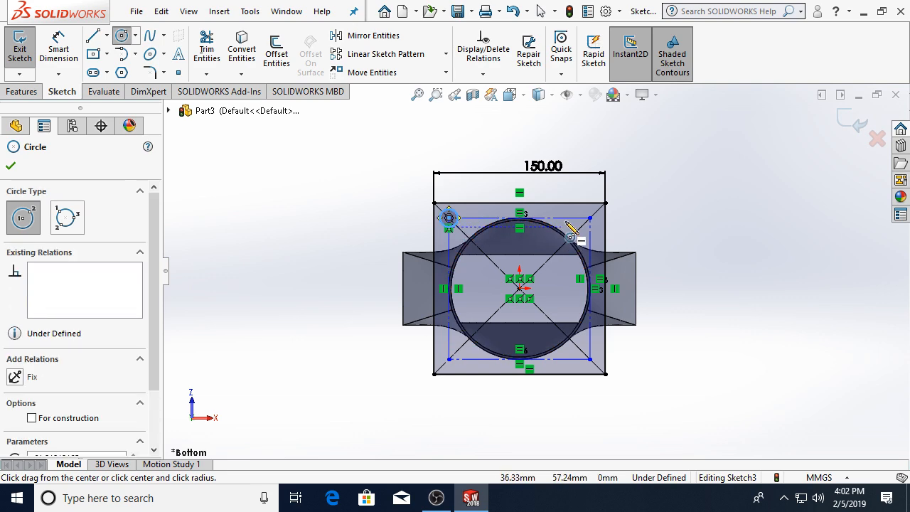
click(590, 218)
click(594, 222)
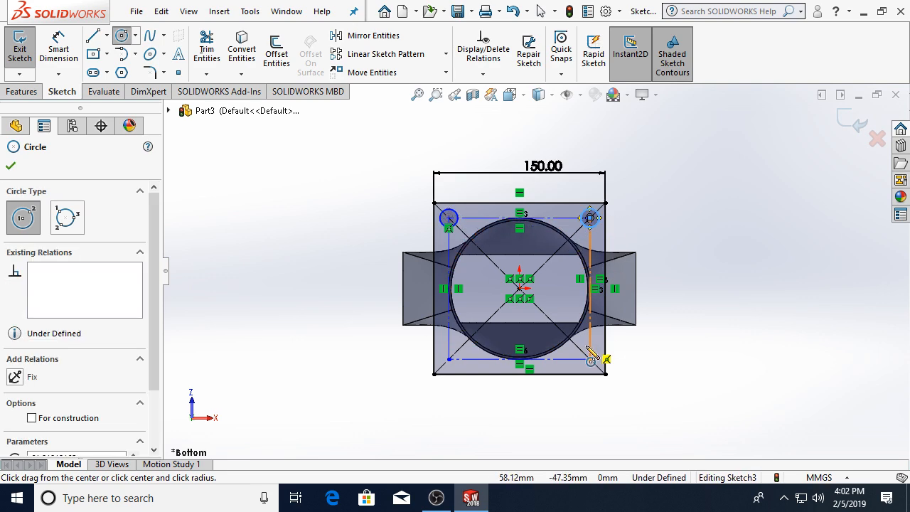
click(590, 359)
click(597, 367)
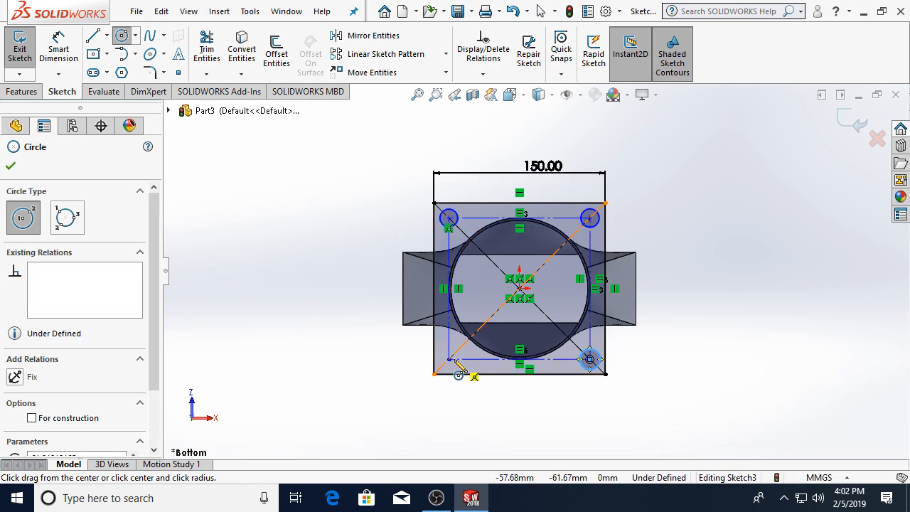
click(449, 359)
click(459, 366)
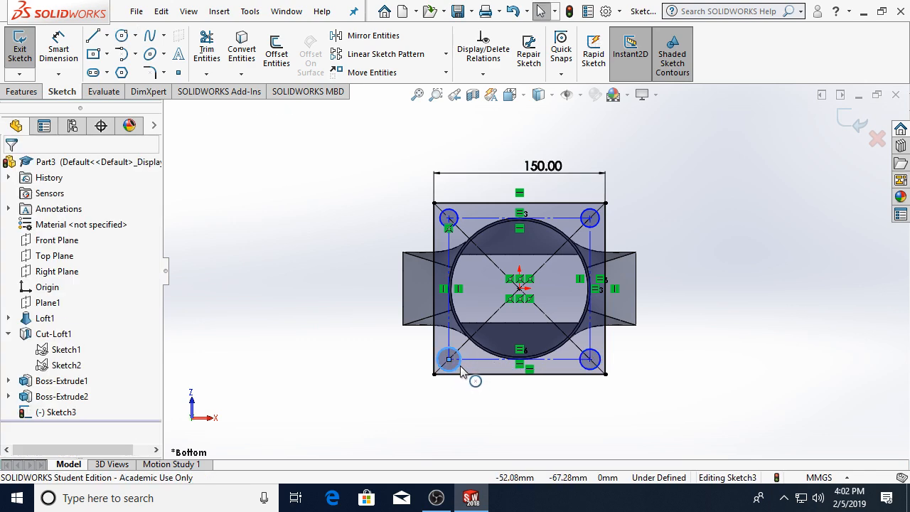
- Apply an Equal relation to the four corner circles
ctrl+click(585, 366)
ctrl+click(594, 223)
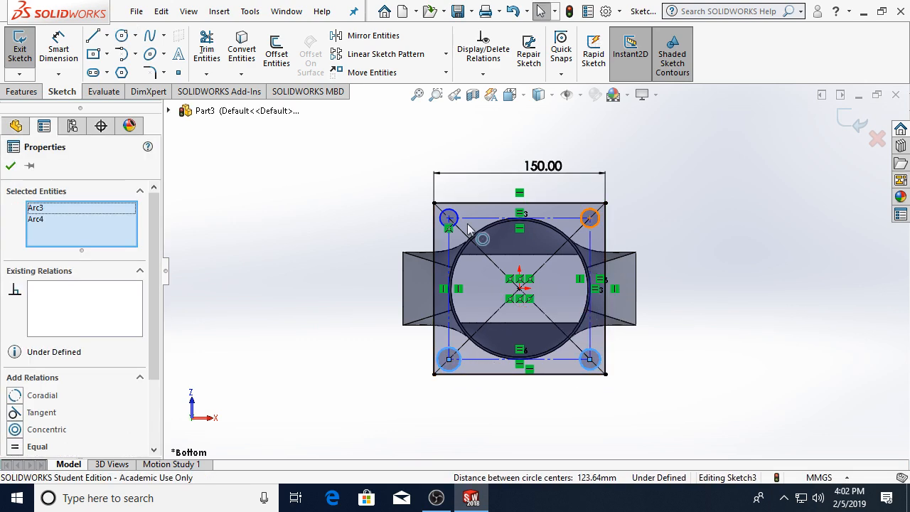
ctrl+click(452, 216)
scroll(71, 421, down, 2)
click(33, 356)
click(293, 342)
- Dimension the upper-left corner circle with a diameter of 5 mm
click(63, 48)
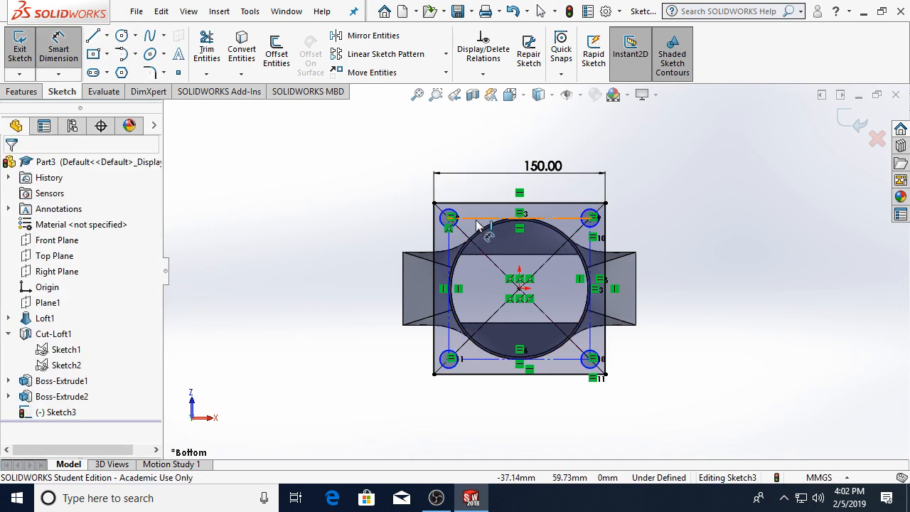
click(455, 225)
click(384, 215)
text(5)
key(Return)
key(Escape)
- Dimension the upper side of the construction rectangle at 120 mm
scroll(626, 207, down, 3)
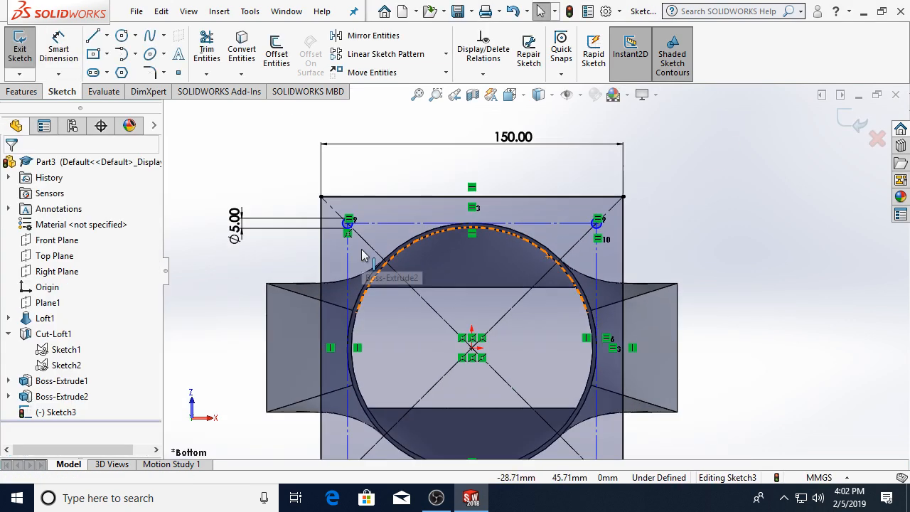
key(Return)
click(411, 225)
click(471, 170)
text(1)
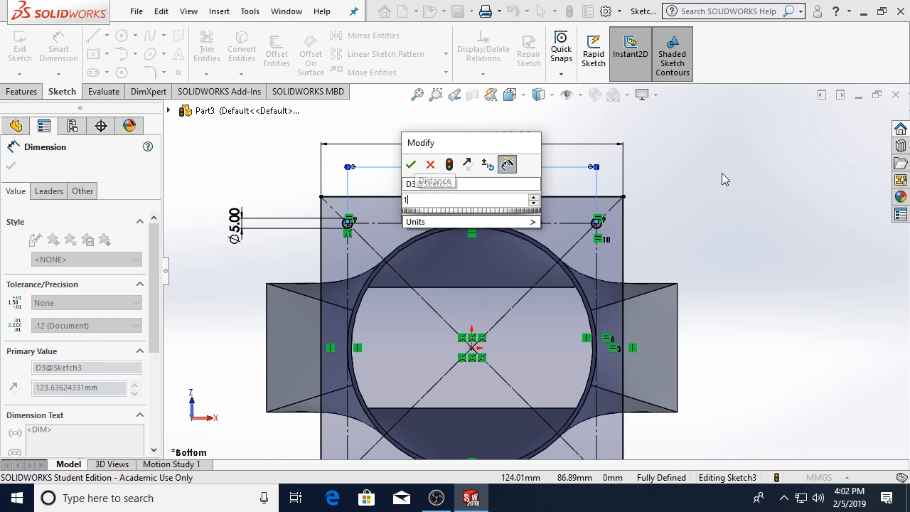
text(20)
key(Return)
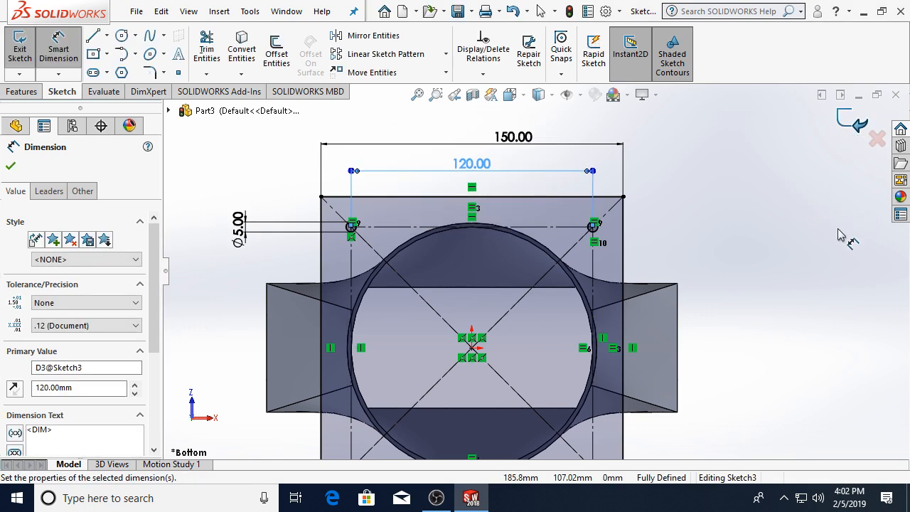
- Extrude the square flange sketch in the reversed direction, Up To Vertex, ending at the seam vertex near the duct's round end
click(855, 123)
click(21, 91)
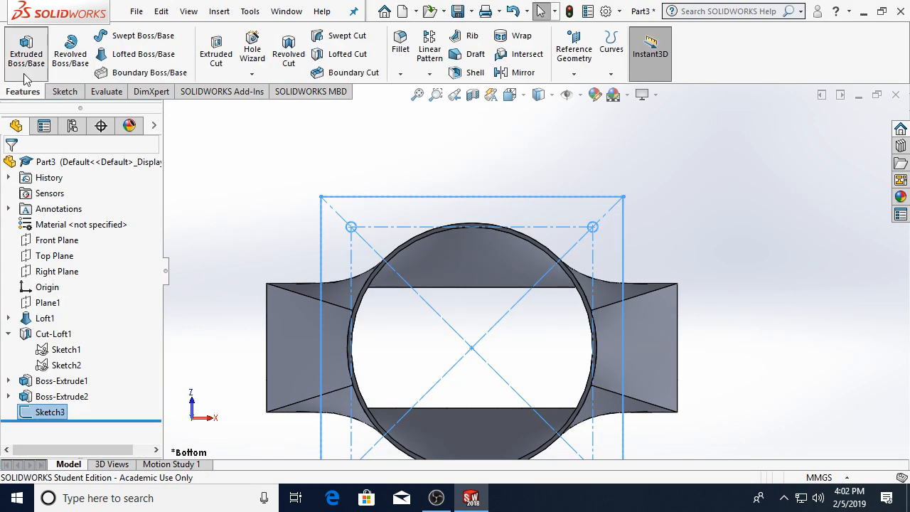
click(26, 50)
middle_drag(614, 222, 398, 312)
click(13, 251)
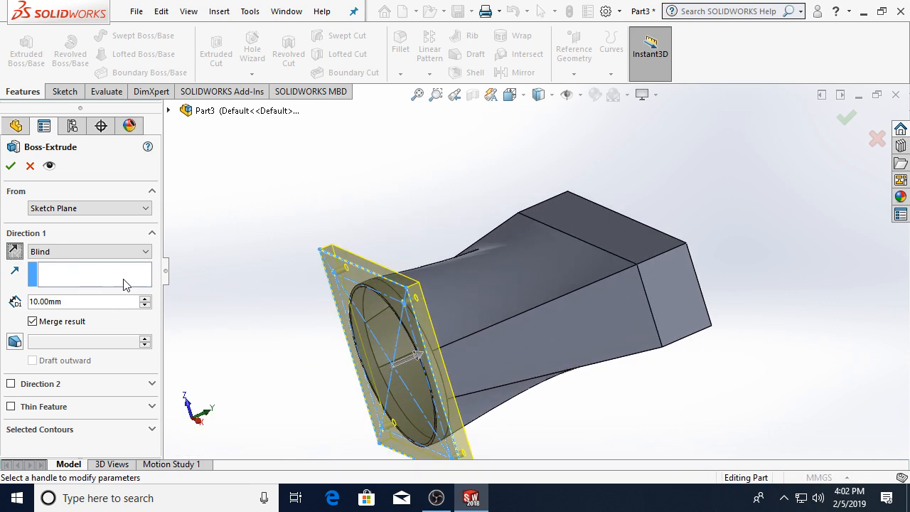
click(77, 252)
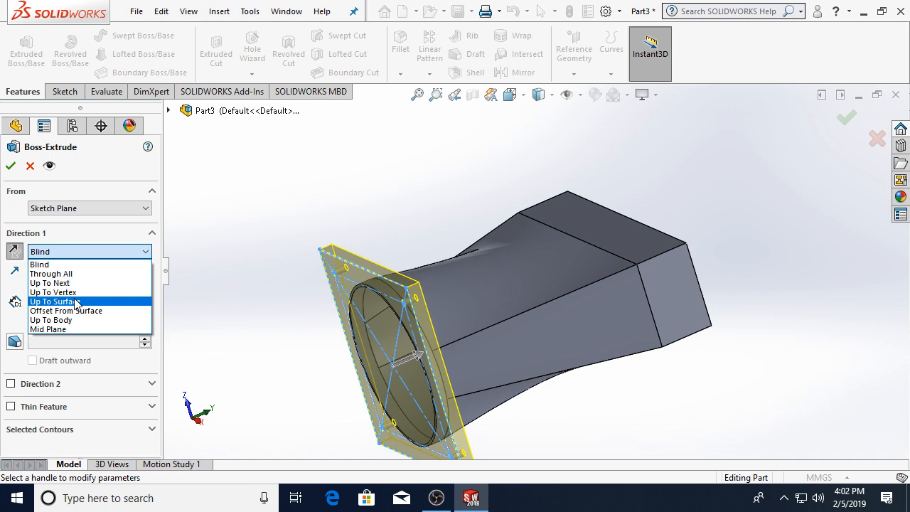
click(52, 292)
scroll(447, 366, down, 8)
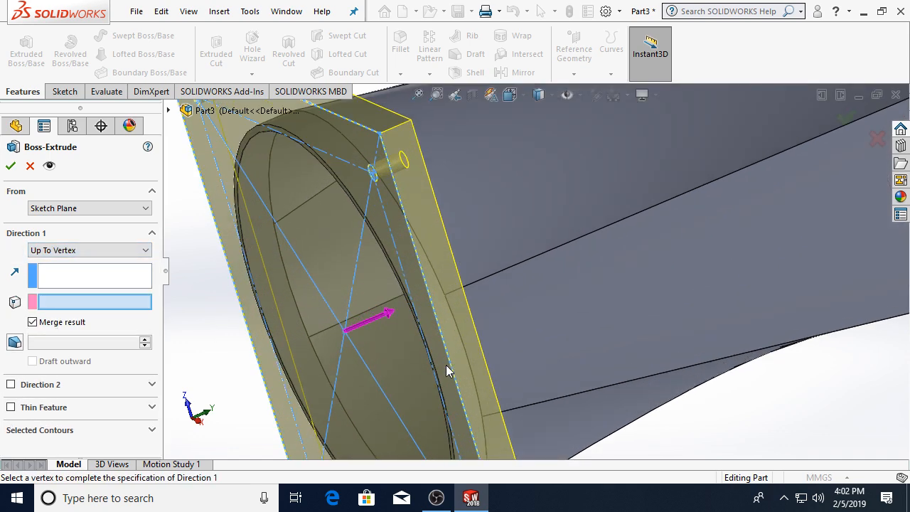
scroll(425, 284, up, 3)
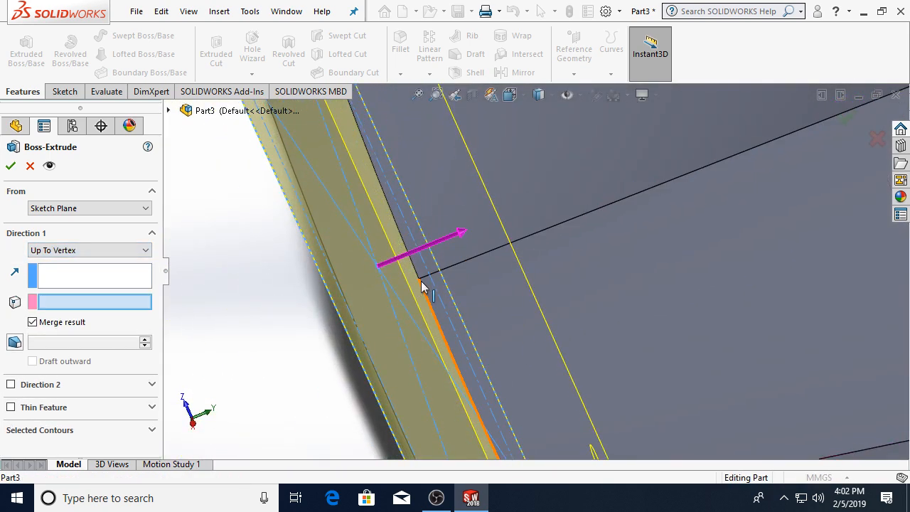
click(420, 281)
scroll(460, 226, up, 6)
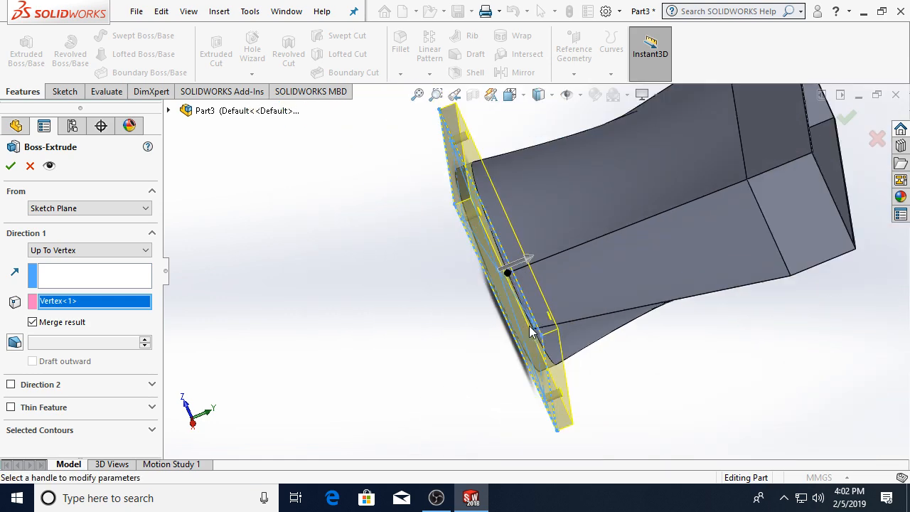
click(10, 167)
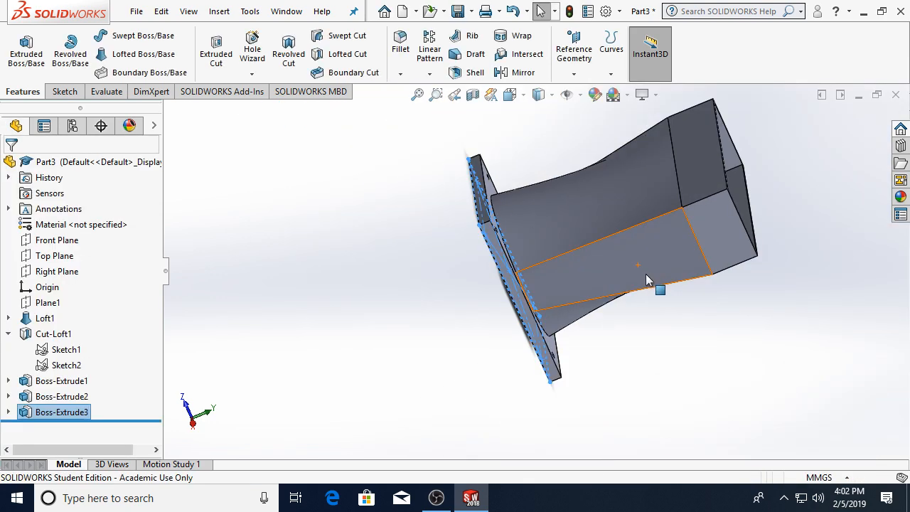
- Reopen the flange's sketch and draw a circle centred on the origin, just inside the duct's round opening
scroll(470, 275, down, 5)
middle_drag(490, 256, 499, 254)
scroll(500, 256, up, 4)
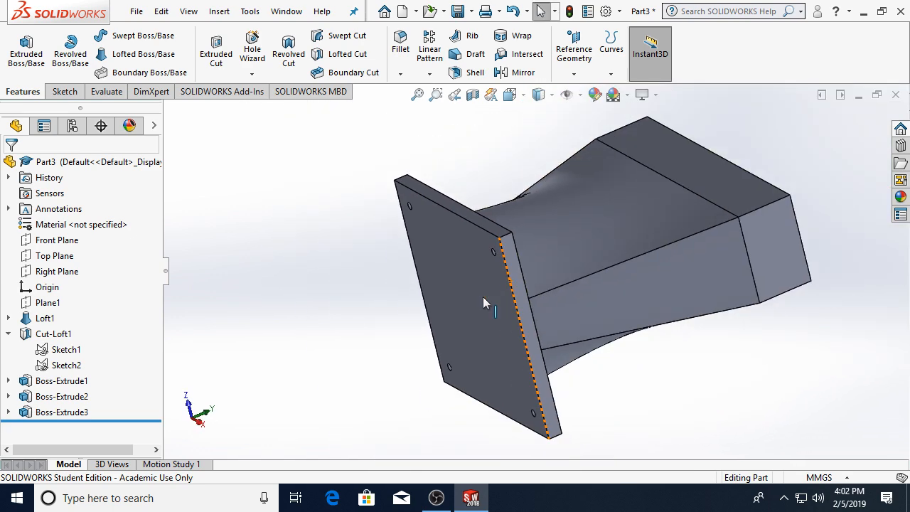
click(7, 412)
right_click(41, 426)
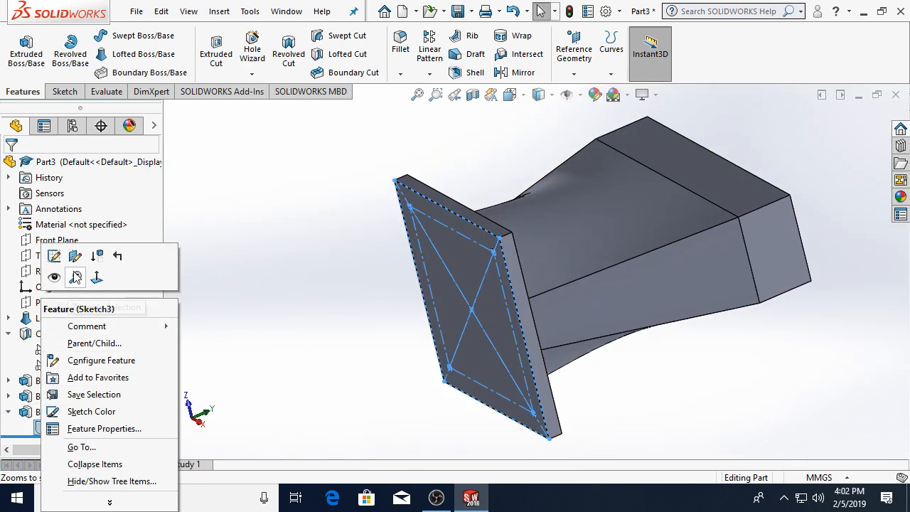
click(51, 259)
click(509, 94)
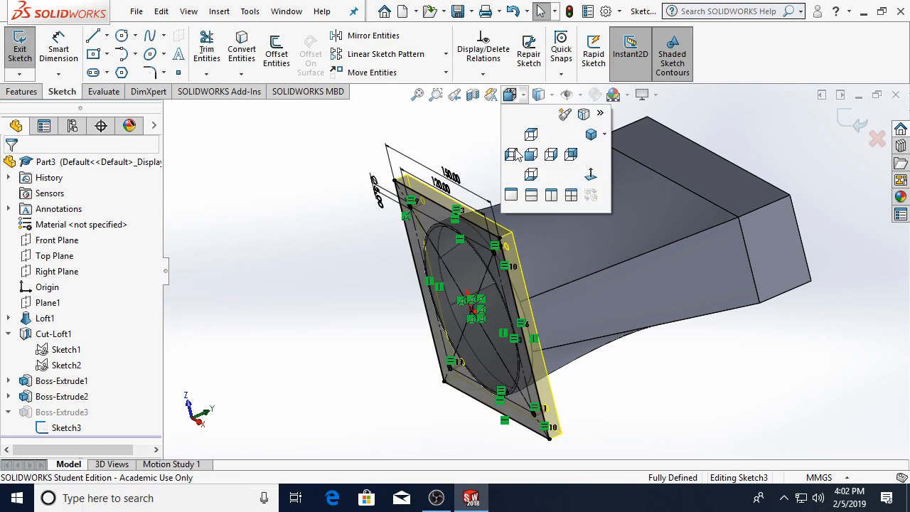
click(531, 175)
click(122, 36)
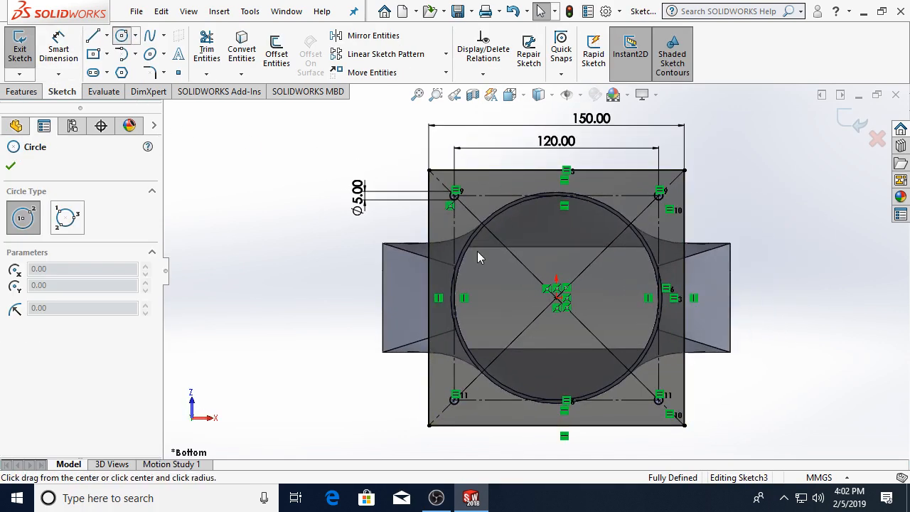
click(556, 291)
click(521, 208)
key(Escape)
- Make the new circle coradial with the duct's inner round edge and exit the sketch to rebuild the flange
click(516, 203)
ctrl+click(519, 208)
scroll(41, 402, down, 2)
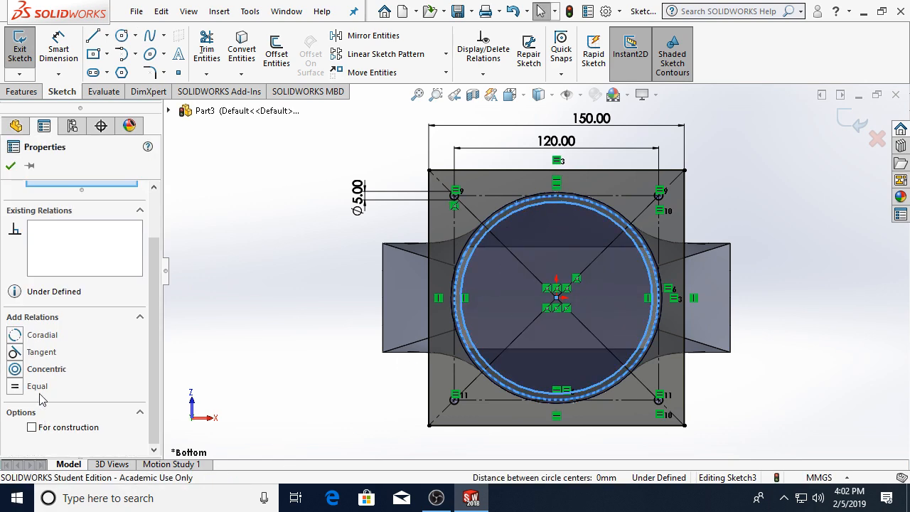
click(42, 336)
key(Escape)
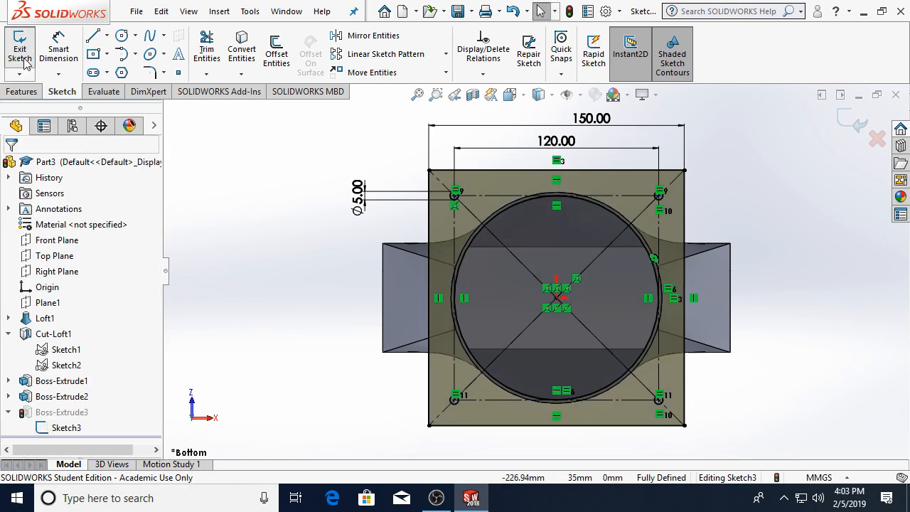
middle_drag(718, 184, 680, 301)
scroll(613, 387, up, 3)
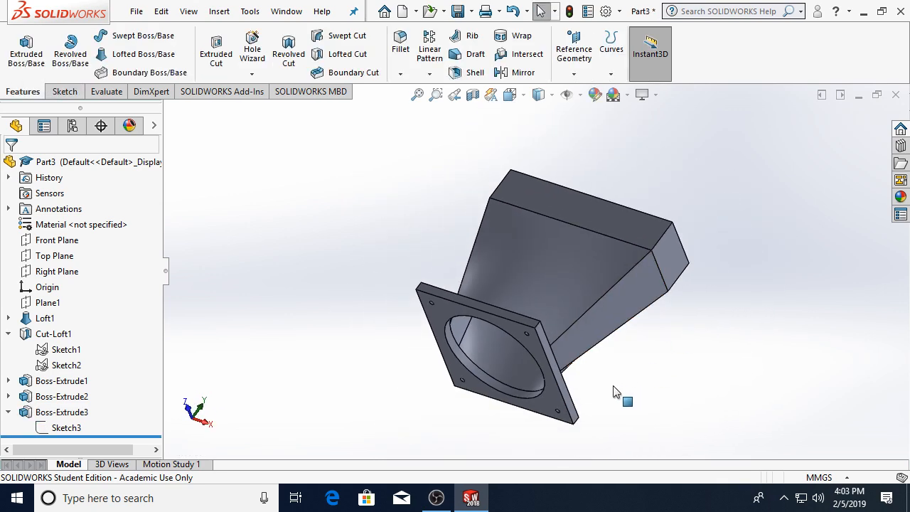
scroll(593, 324, down, 2)
middle_drag(555, 270, 515, 314)
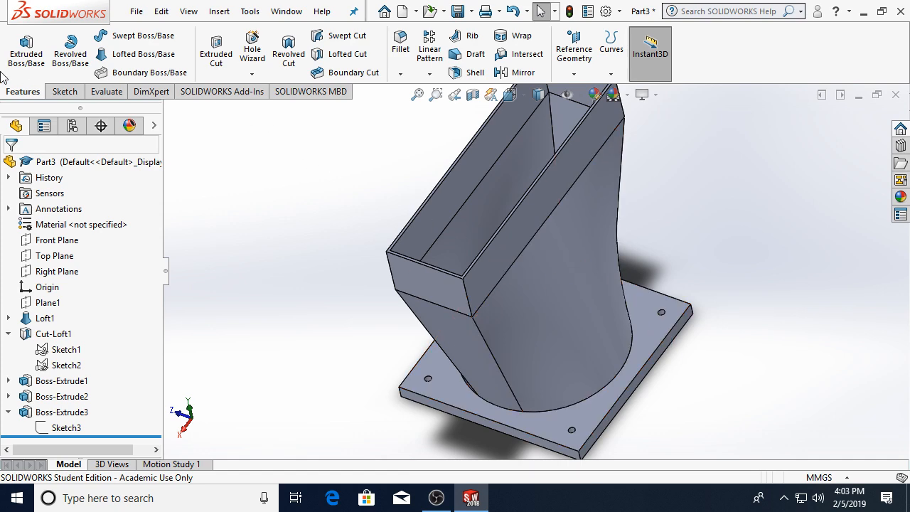
- Start a fillet on the round edge where the duct meets the flange, trying 5 mm and 3 mm radii with full preview
click(65, 91)
click(5, 93)
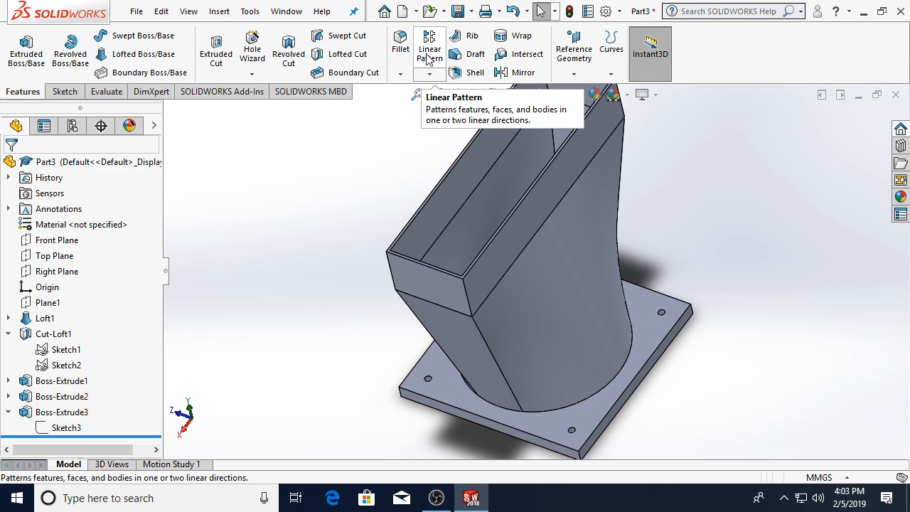
click(400, 42)
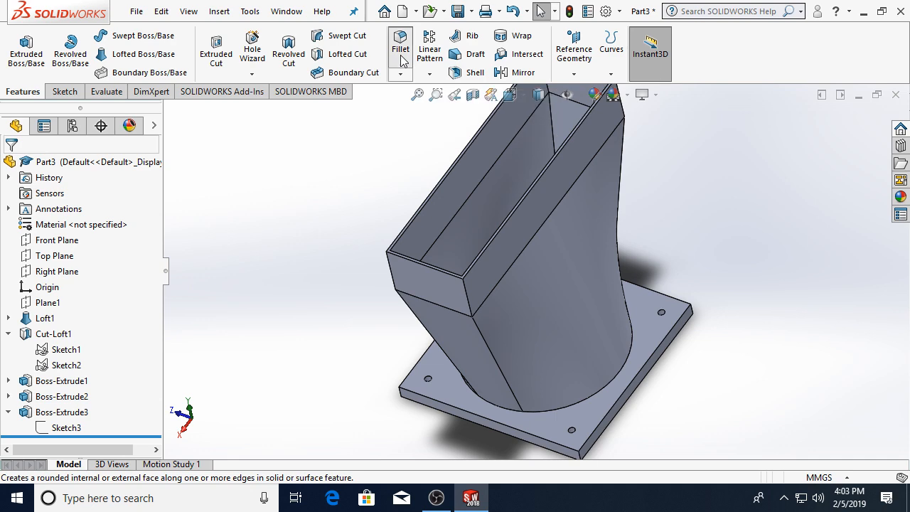
scroll(661, 377, down, 5)
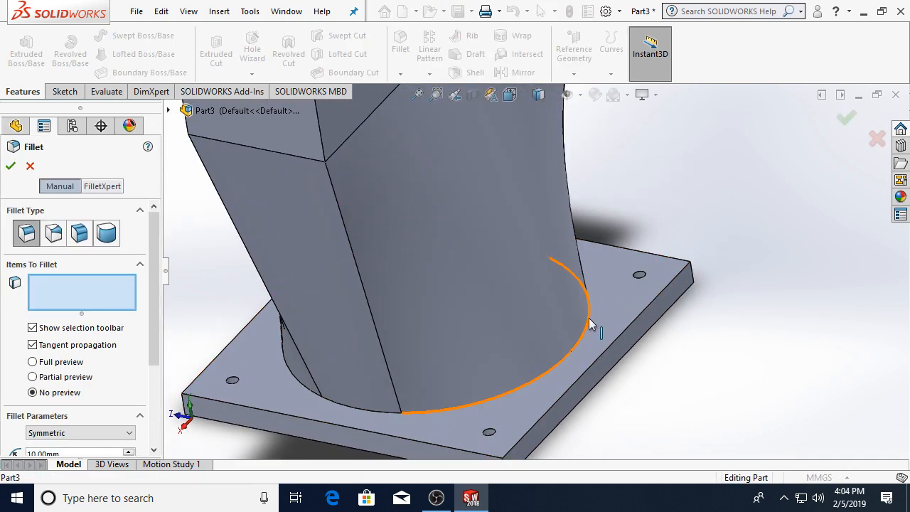
click(589, 316)
scroll(128, 359, down, 3)
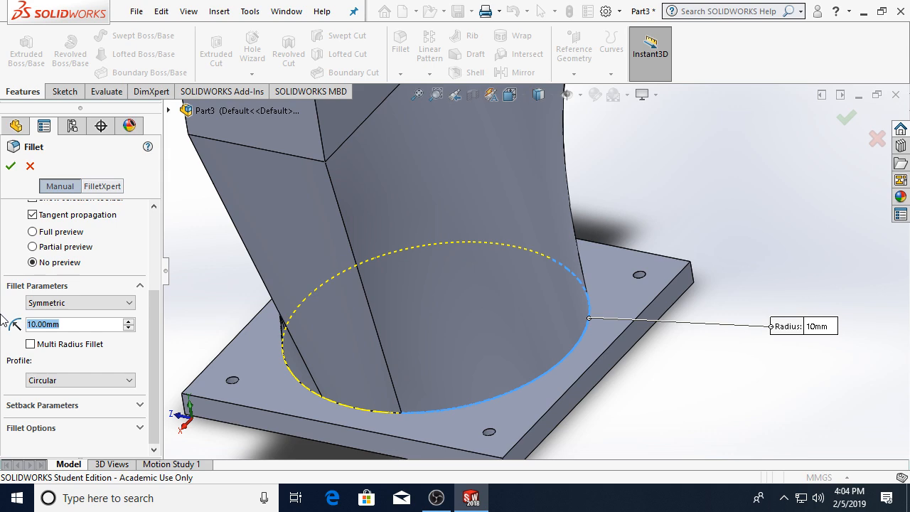
text(5)
key(Return)
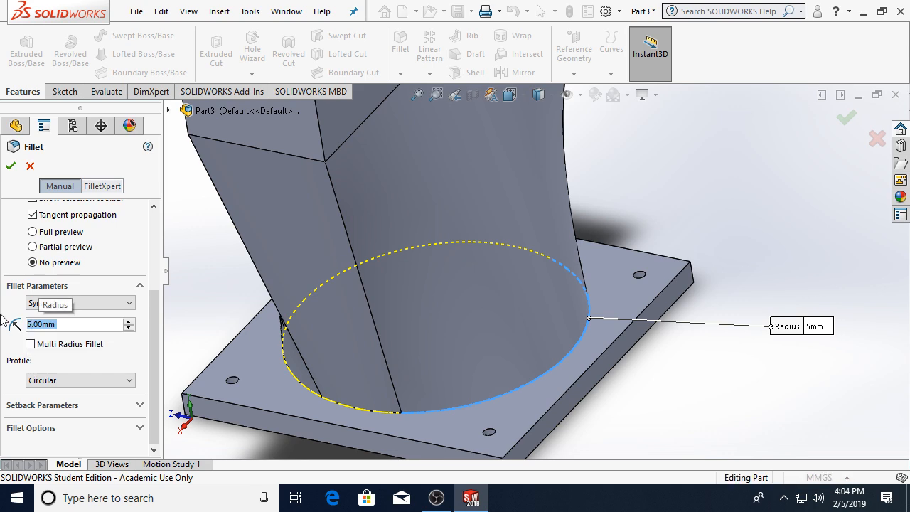
text(3)
key(Return)
scroll(104, 275, up, 2)
click(33, 299)
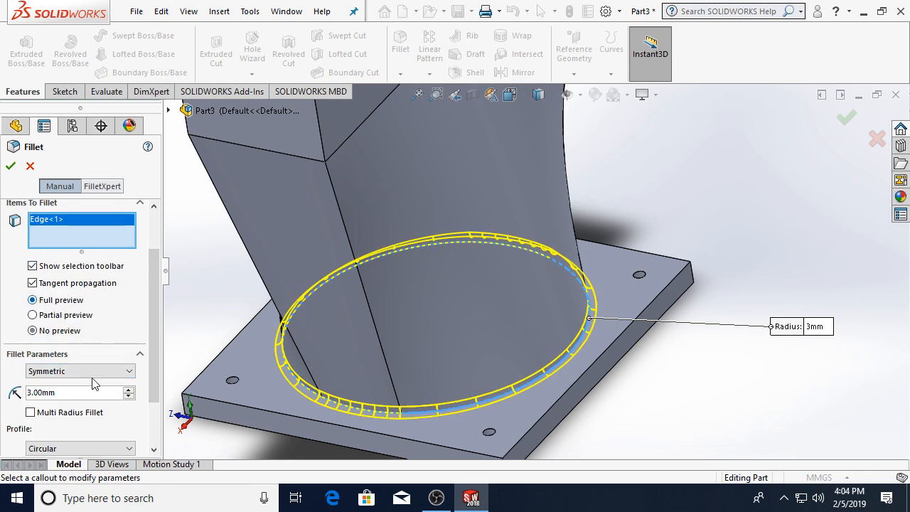
- Try radii of 5 mm and 10 mm for the flange fillet, and apply it with a radius of 15 mm
text(5)
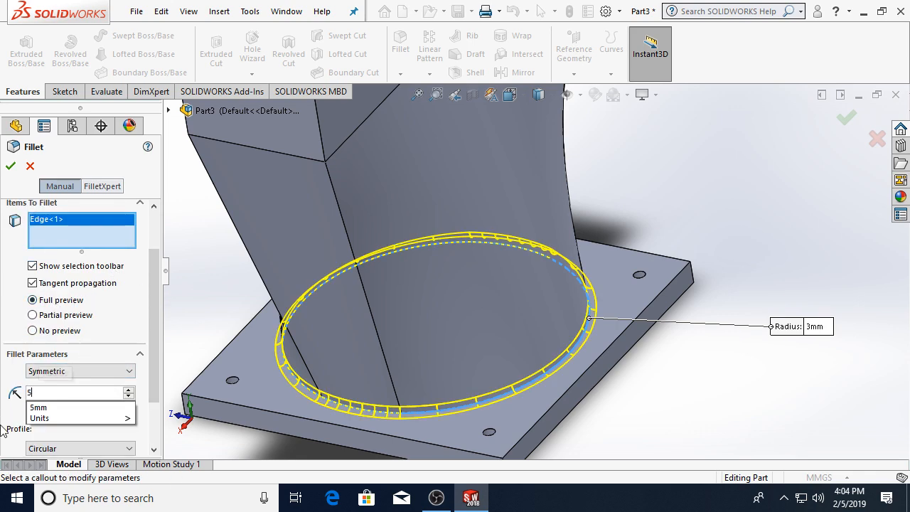
key(Return)
text(10)
key(Return)
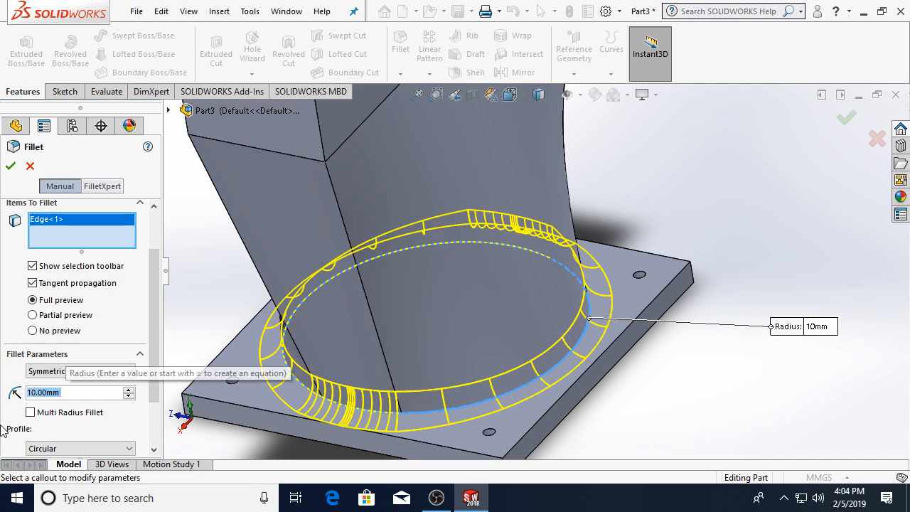
text(15)
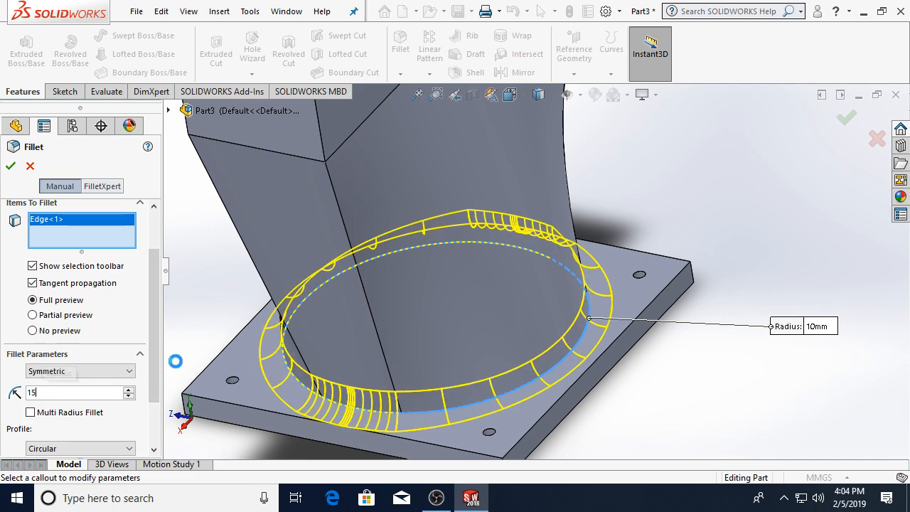
key(Return)
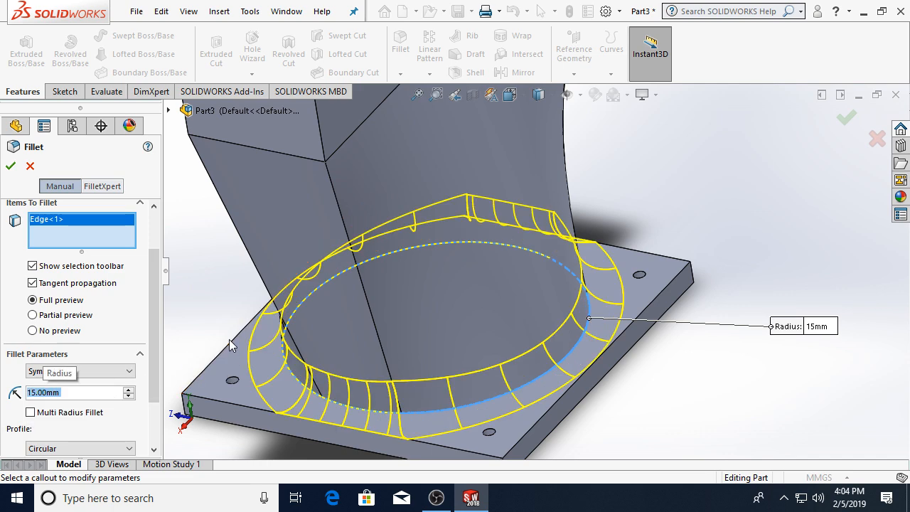
click(10, 165)
- Start a new 15 mm fillet and select the four outer edges where the loft meets the rectangular end
middle_drag(609, 356, 560, 321)
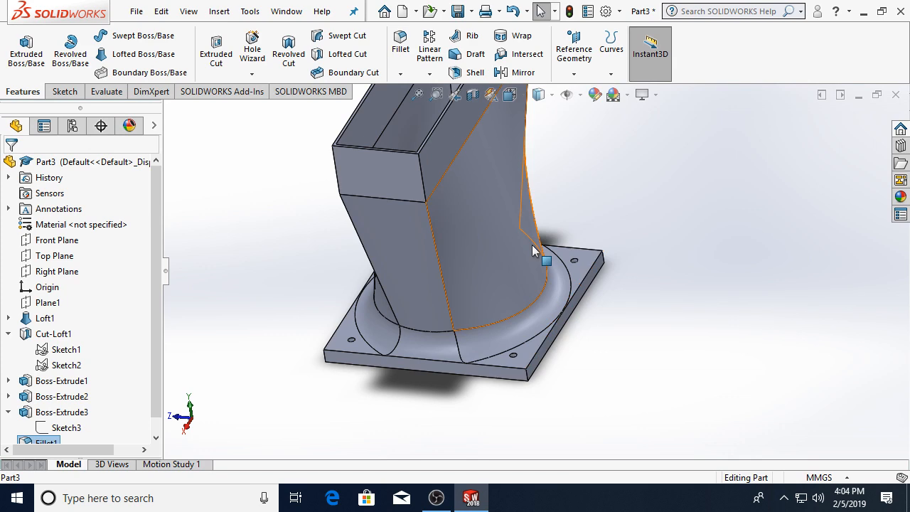
scroll(535, 248, up, 2)
scroll(484, 144, down, 3)
middle_drag(475, 231, 577, 213)
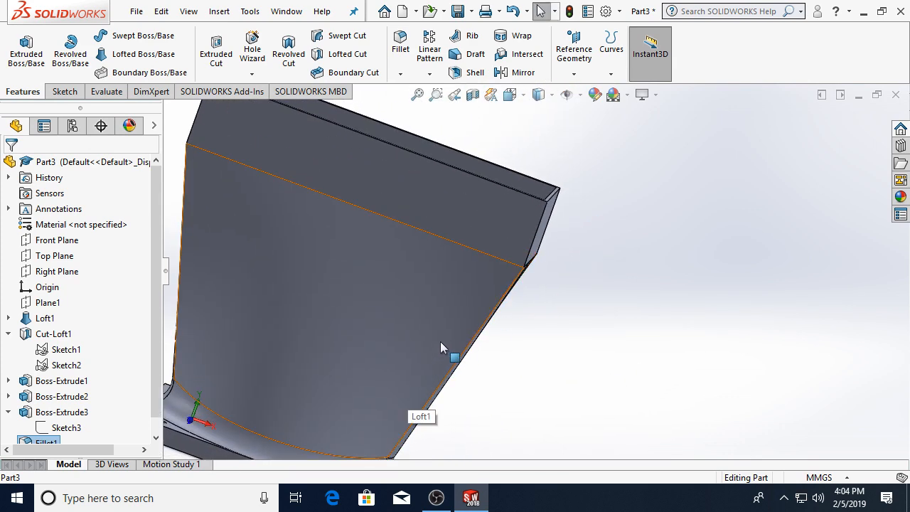
middle_drag(498, 229, 506, 173)
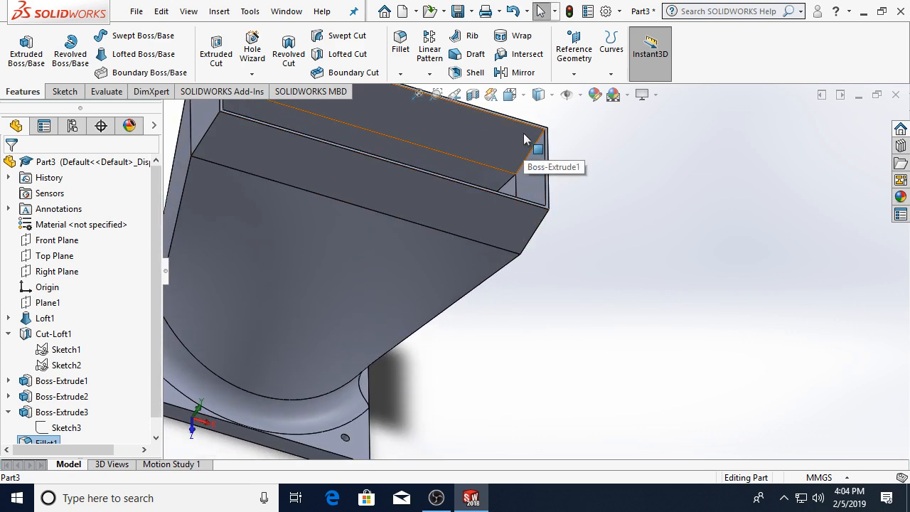
scroll(475, 192, up, 1)
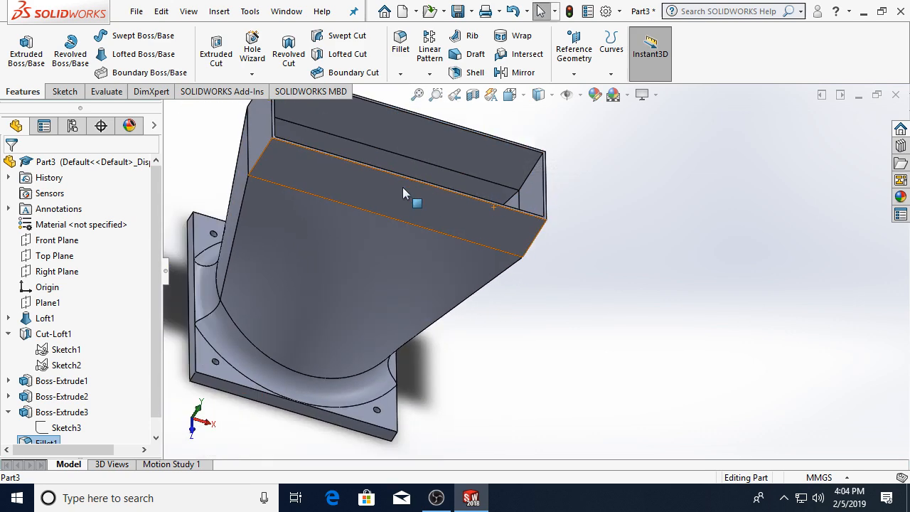
click(400, 42)
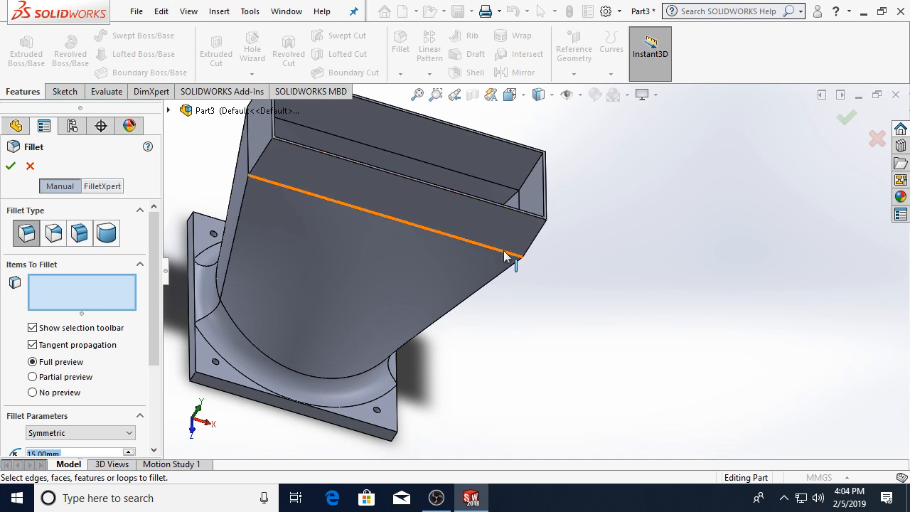
middle_drag(506, 254, 432, 159)
click(580, 230)
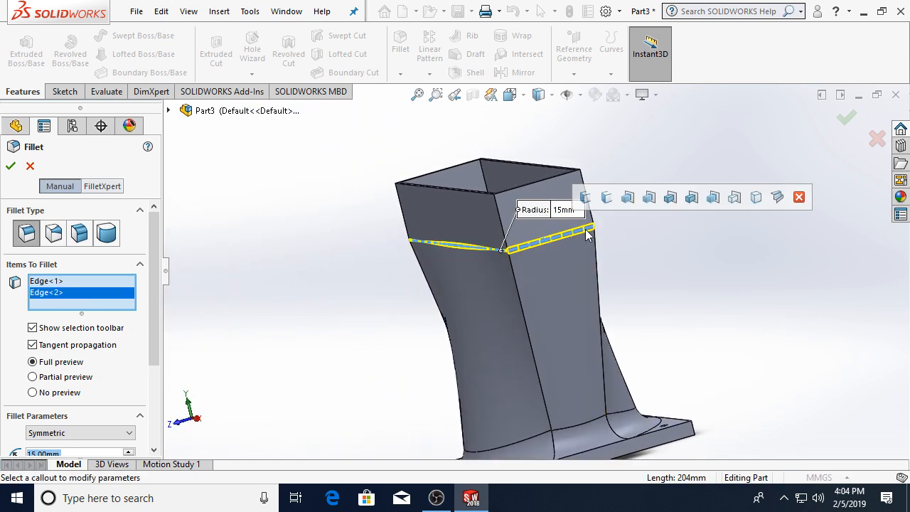
middle_drag(579, 230, 506, 256)
click(516, 226)
middle_drag(517, 225, 632, 235)
click(664, 202)
- Add the four inner edges where the cut loft meets the rectangular end to the fillet selection
scroll(632, 235, up, 3)
scroll(574, 262, down, 7)
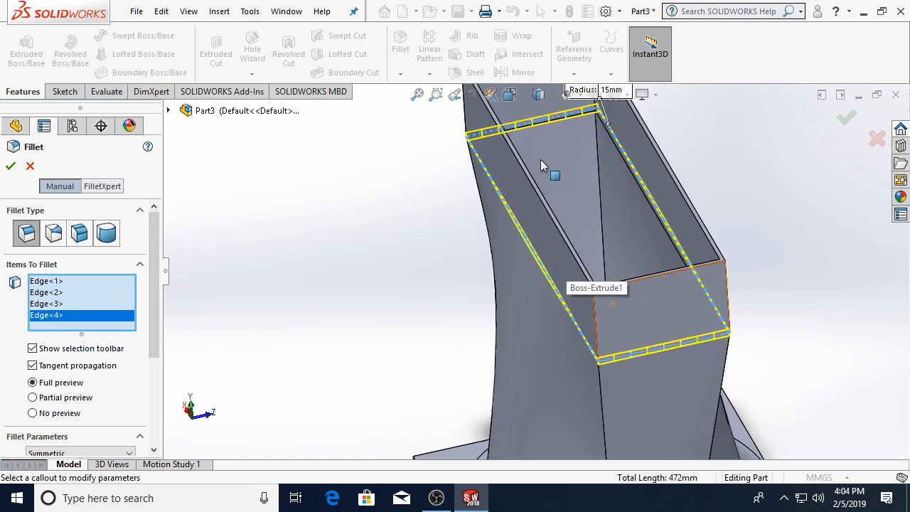
scroll(586, 133, down, 4)
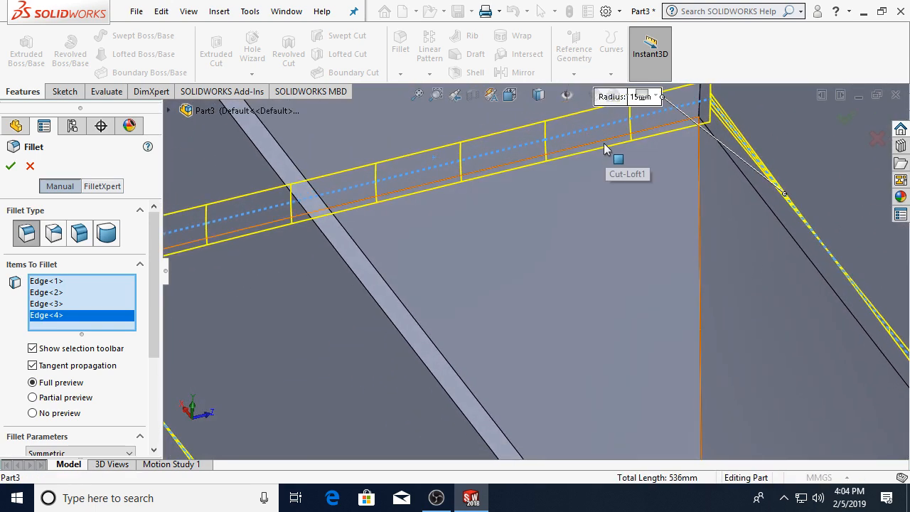
click(603, 142)
click(716, 167)
scroll(723, 325, up, 5)
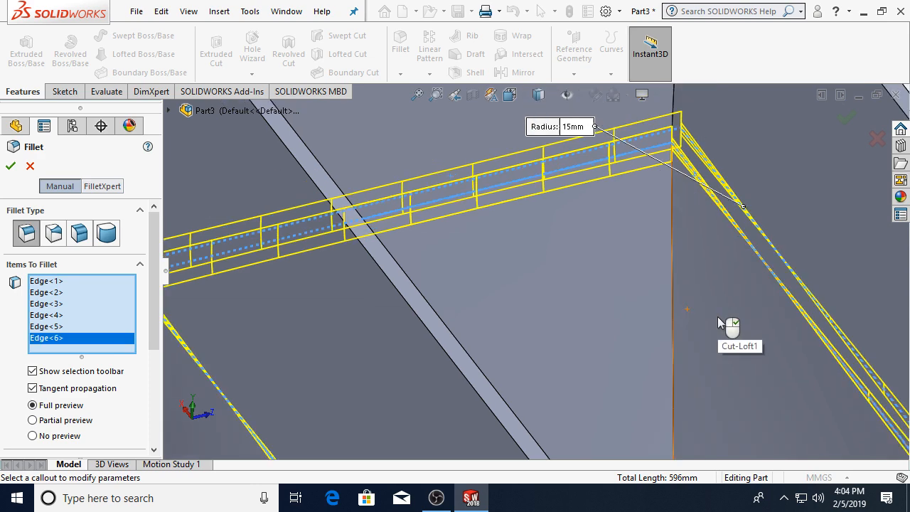
middle_drag(608, 295, 382, 300)
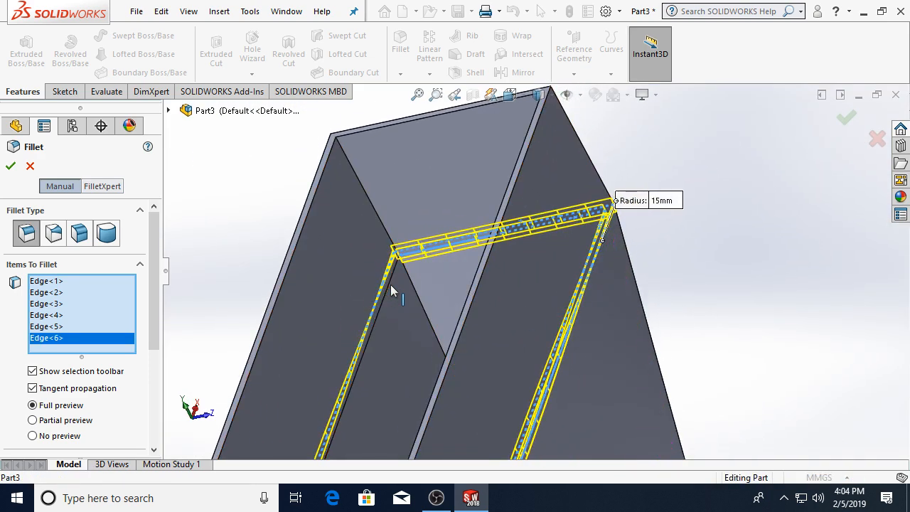
click(407, 331)
middle_drag(406, 332, 503, 347)
scroll(497, 345, down, 5)
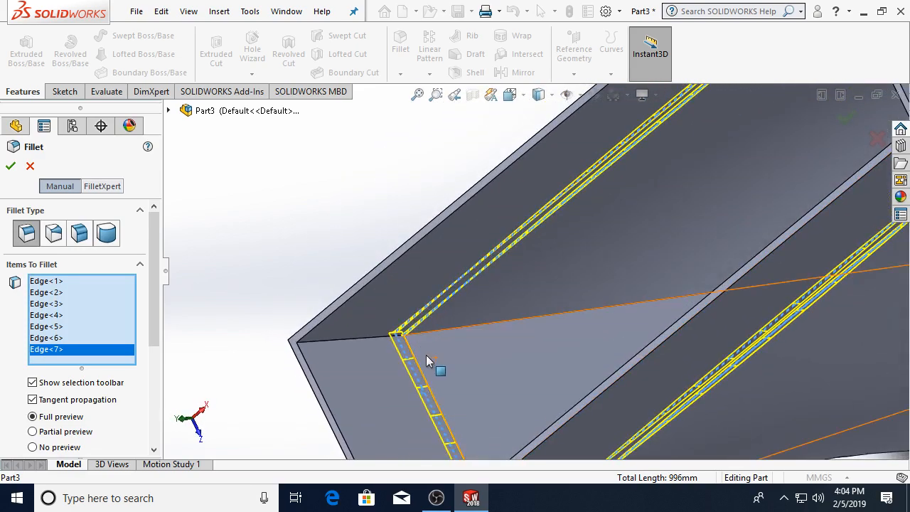
click(415, 370)
scroll(599, 325, up, 5)
middle_drag(599, 325, 631, 76)
- Make the transition fillet symmetric, try radii of 20 mm and 50 mm, and apply it with a radius of 100 mm
scroll(106, 430, down, 2)
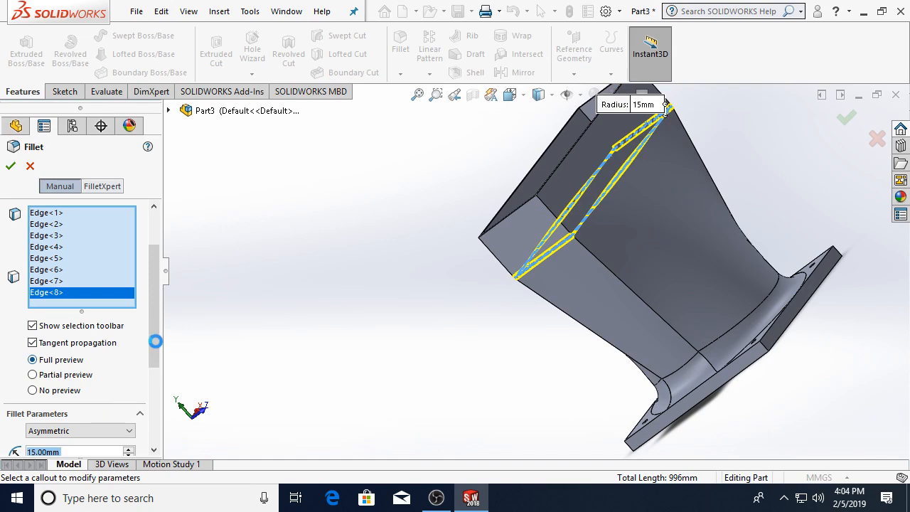
drag(155, 341, 156, 396)
click(86, 319)
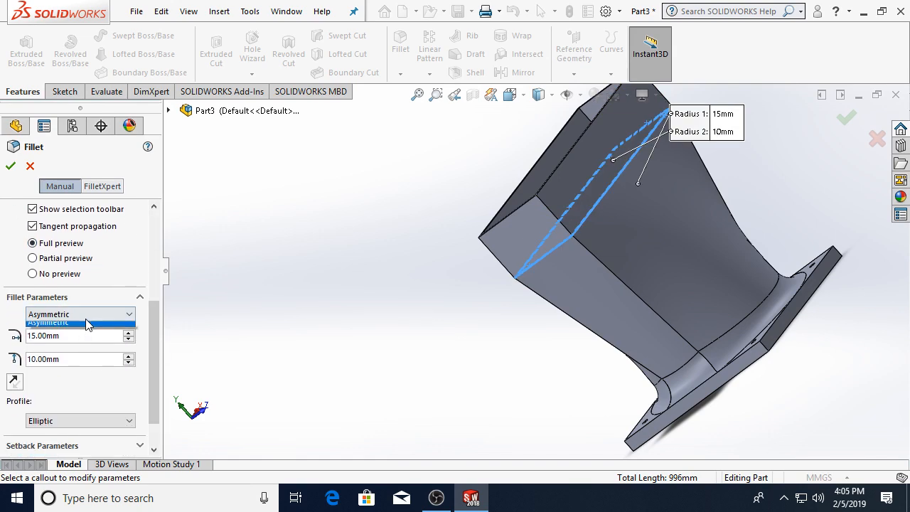
click(85, 324)
double_click(82, 335)
text(20)
key(Return)
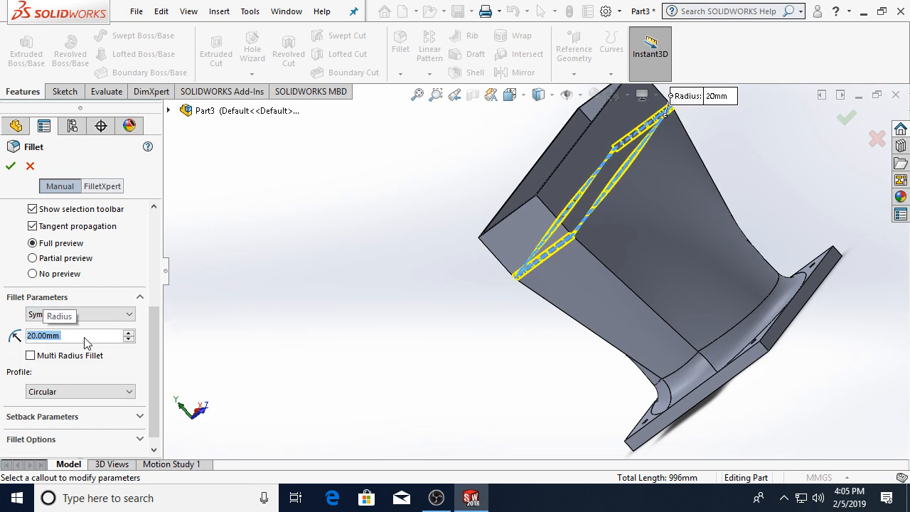
text(50)
key(Return)
text(100)
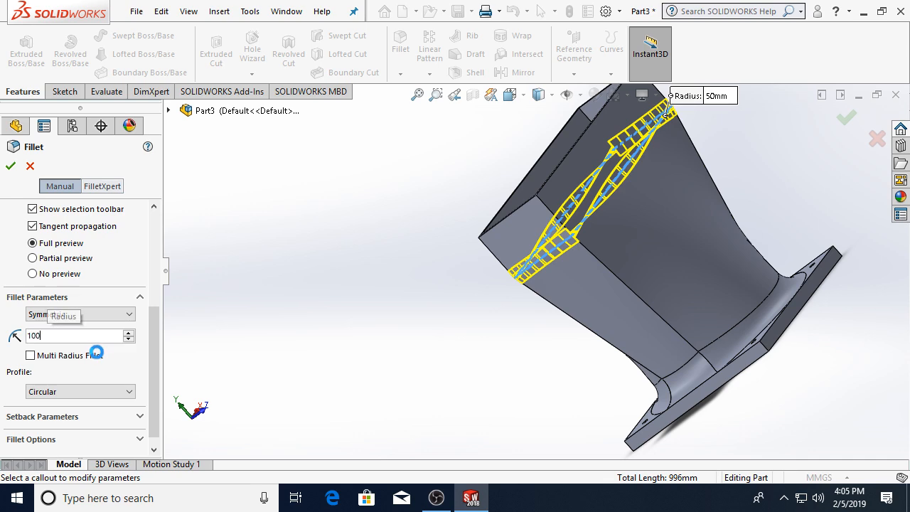
key(Return)
click(10, 167)
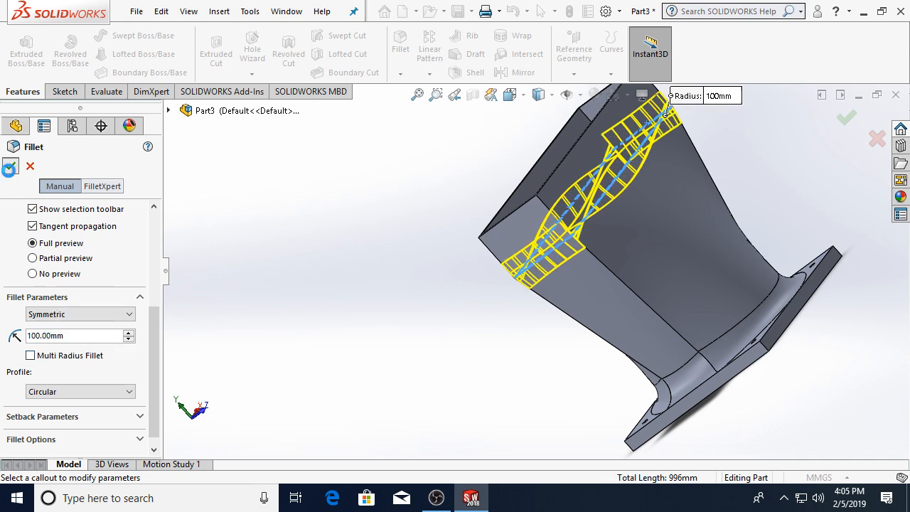
middle_drag(465, 290, 732, 246)
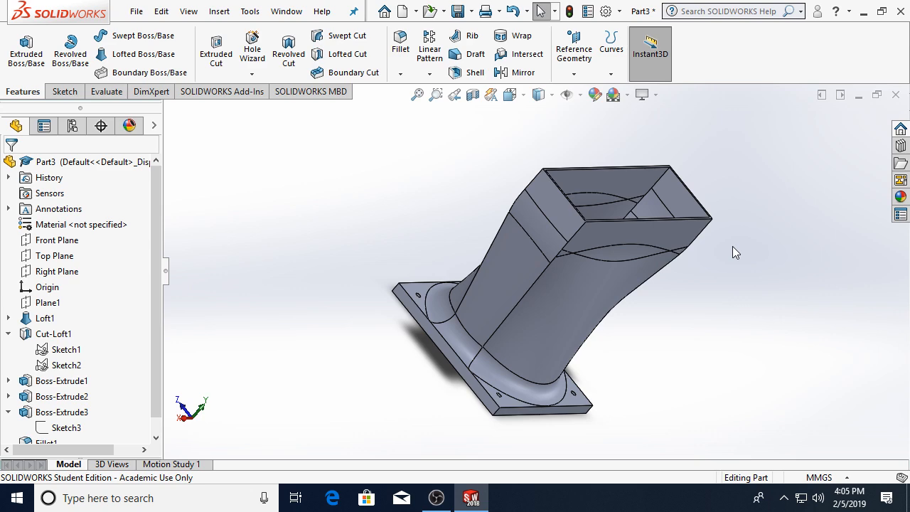
click(455, 317)
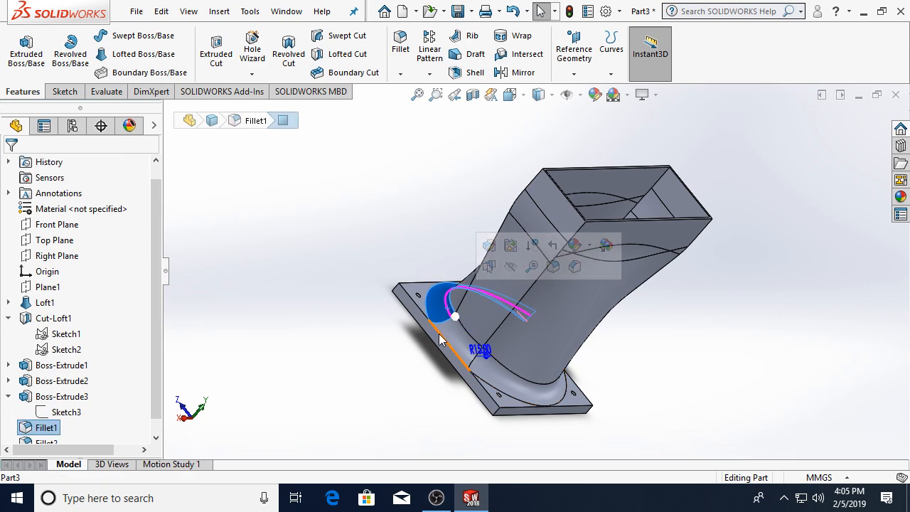
click(382, 390)
- Start a new fillet with a 1 mm radius and select the upper outer edges of the square flange
middle_drag(599, 385, 489, 371)
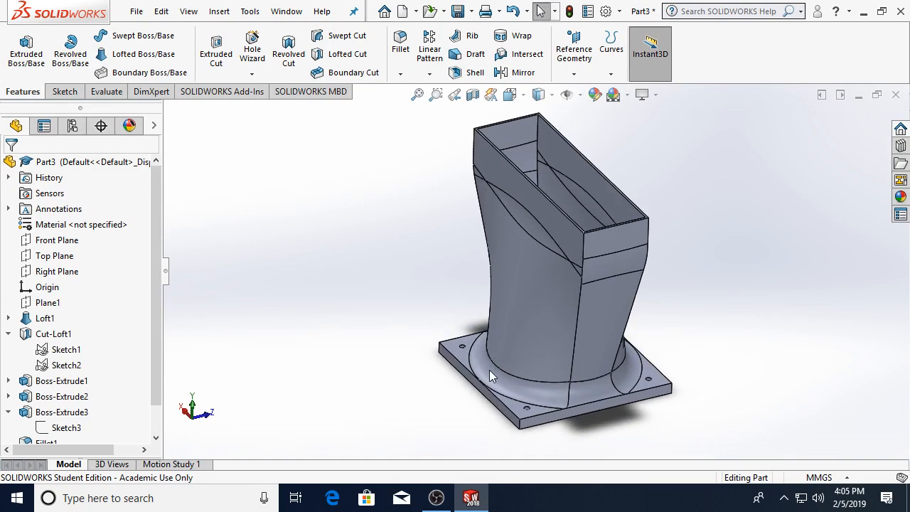
scroll(558, 372, down, 3)
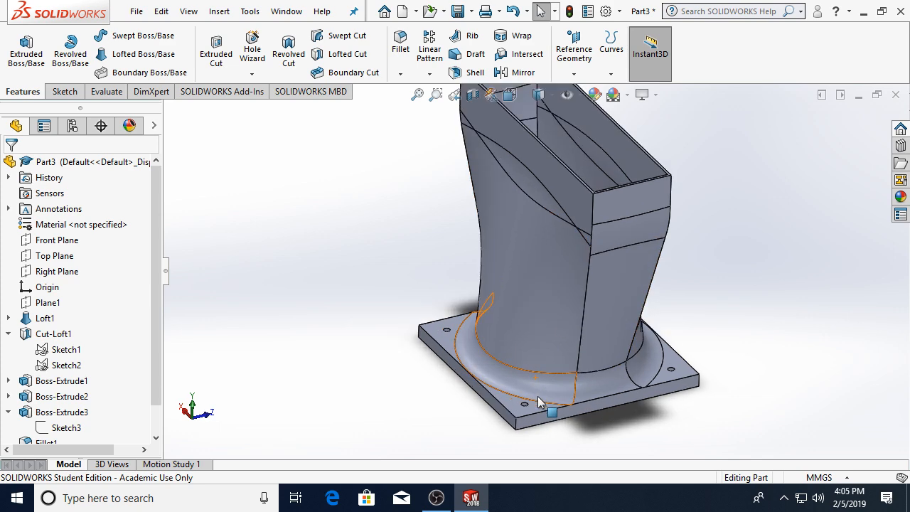
click(400, 44)
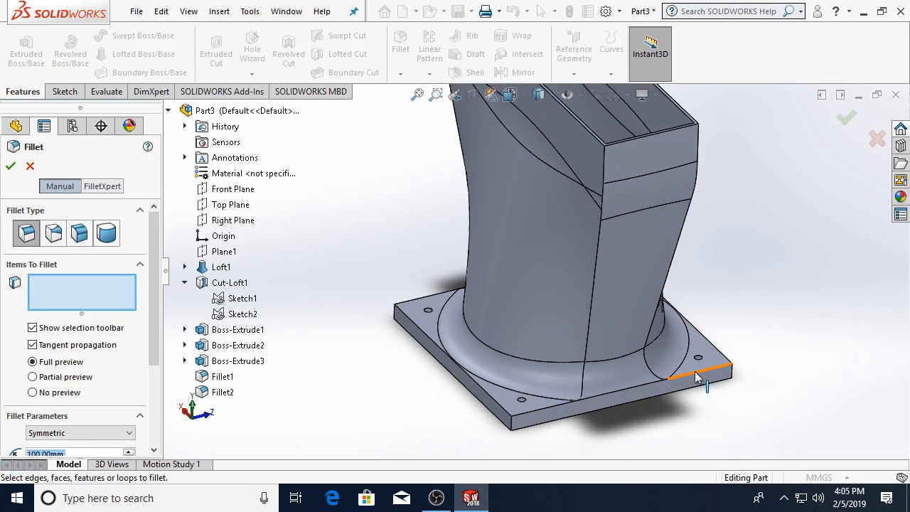
click(694, 370)
text(1)
key(Return)
click(493, 402)
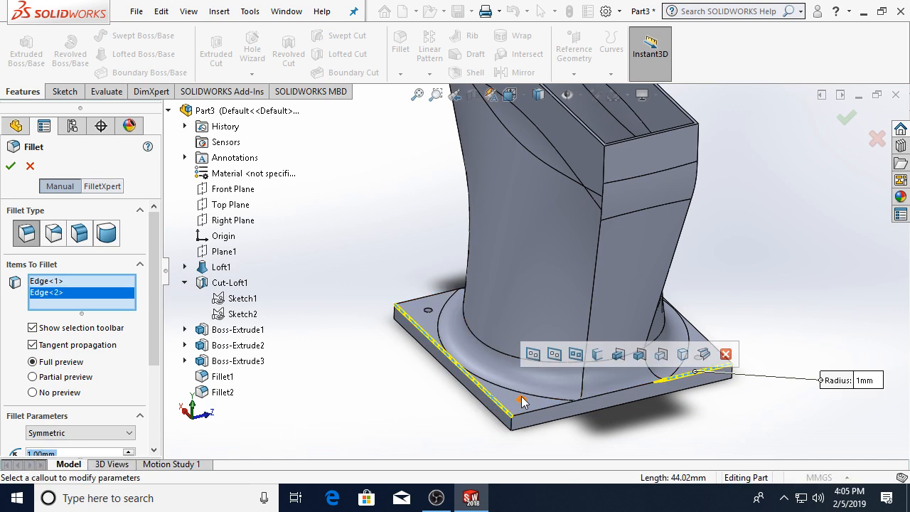
click(535, 409)
click(429, 307)
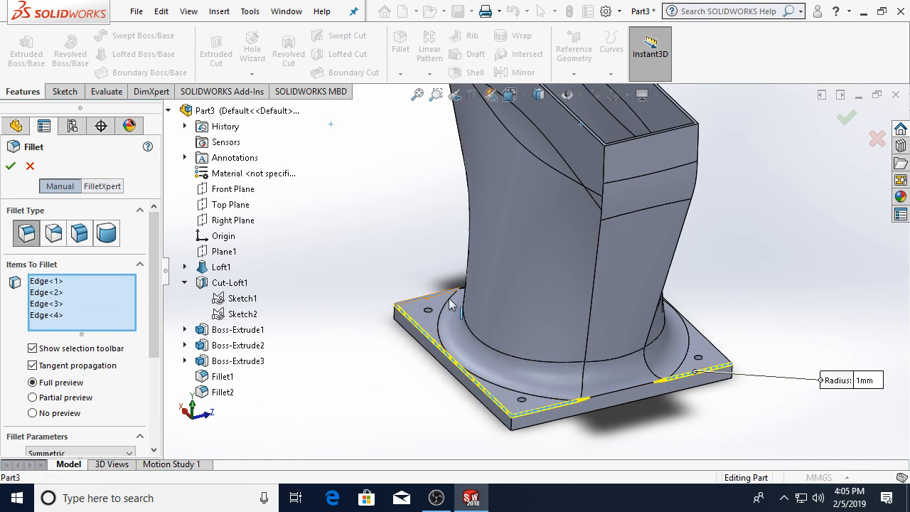
click(715, 347)
- Add the flange's remaining upper edge and its outer side faces to the 1 mm fillet selection
middle_drag(710, 287, 690, 258)
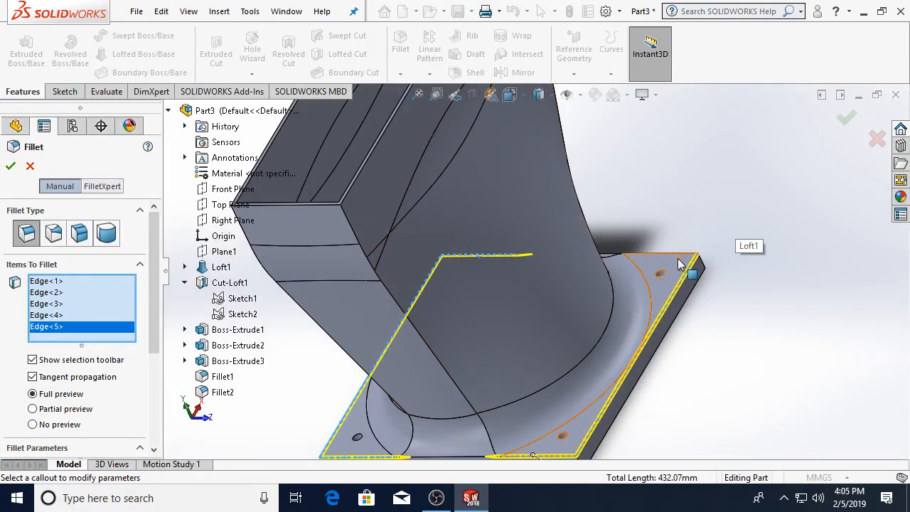
click(701, 291)
click(693, 298)
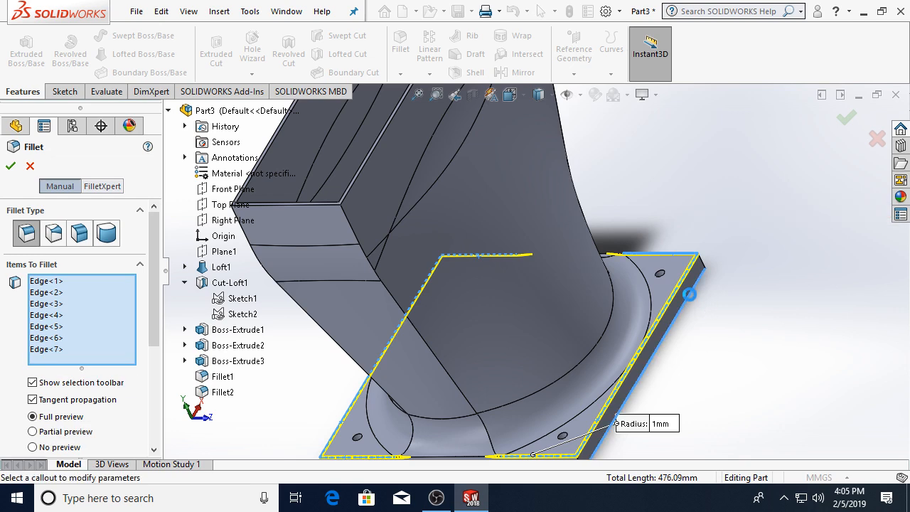
click(687, 294)
click(687, 294)
scroll(697, 392, up, 1)
scroll(500, 360, down, 3)
click(510, 327)
middle_drag(438, 254, 491, 251)
click(430, 206)
scroll(430, 206, up, 4)
scroll(483, 235, down, 8)
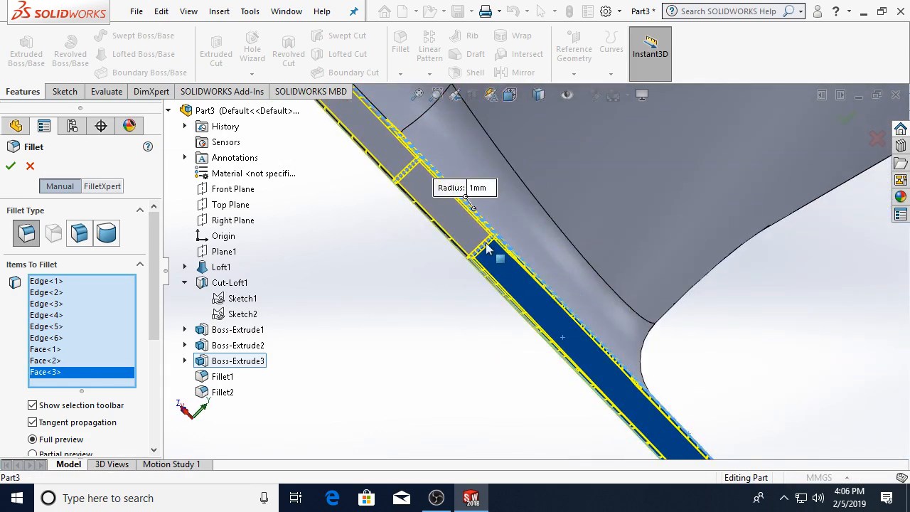
click(490, 250)
- Add the rim face of the rectangular end and the flange's upper faces, and apply the 1 mm fillet
scroll(540, 307, up, 3)
middle_drag(540, 307, 731, 159)
scroll(660, 183, down, 6)
click(577, 143)
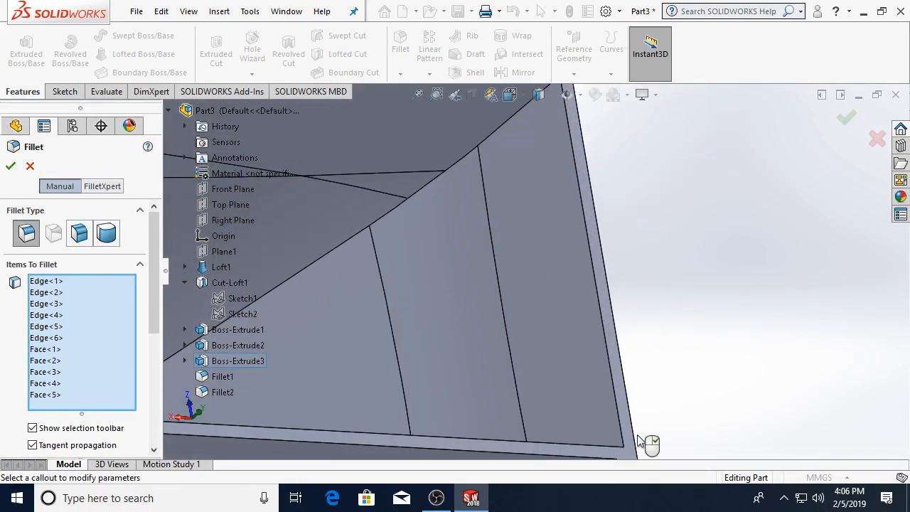
scroll(638, 440, up, 6)
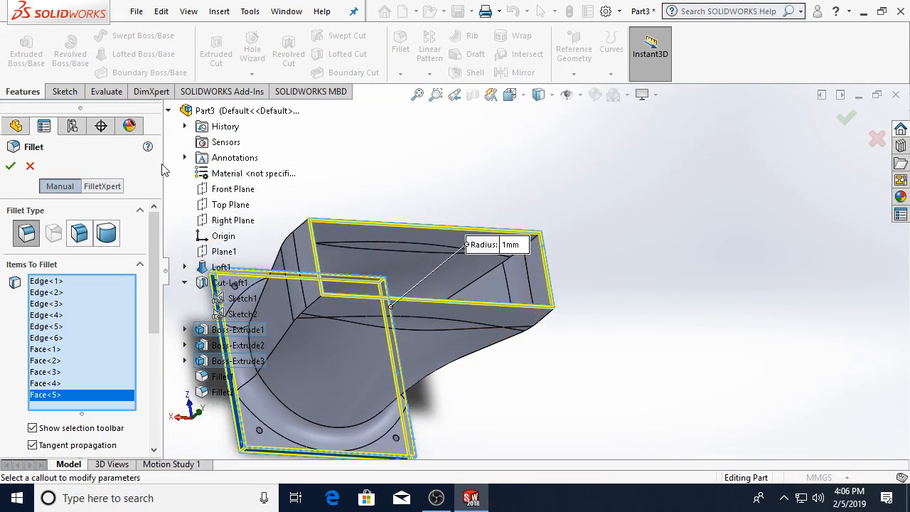
click(282, 448)
click(244, 288)
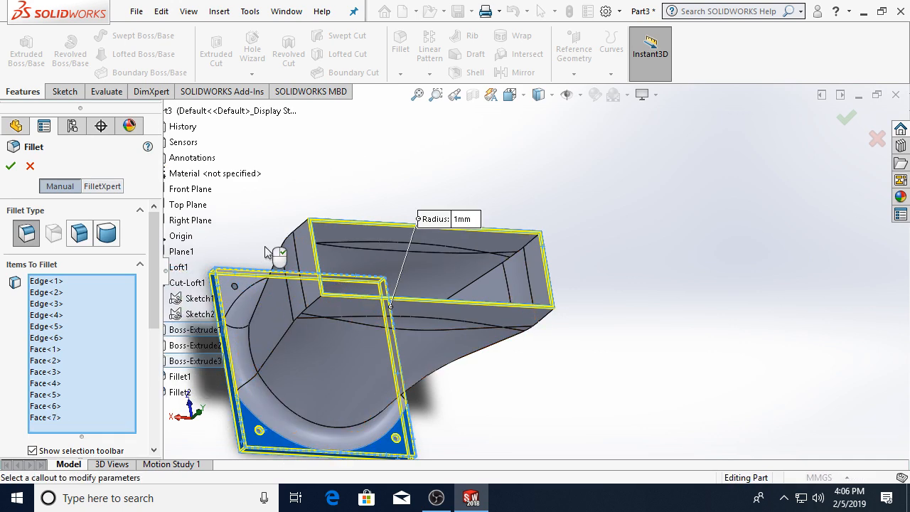
middle_drag(325, 197, 266, 256)
click(11, 166)
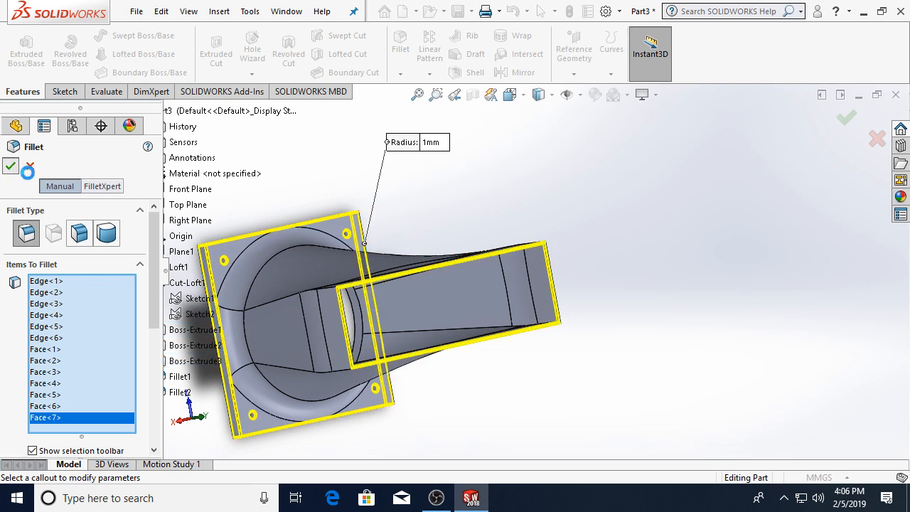
- Inspect the 1 mm fillet on the flange and rectangular rim, and undo it
scroll(400, 350, up, 4)
scroll(400, 349, down, 3)
middle_drag(437, 291, 405, 231)
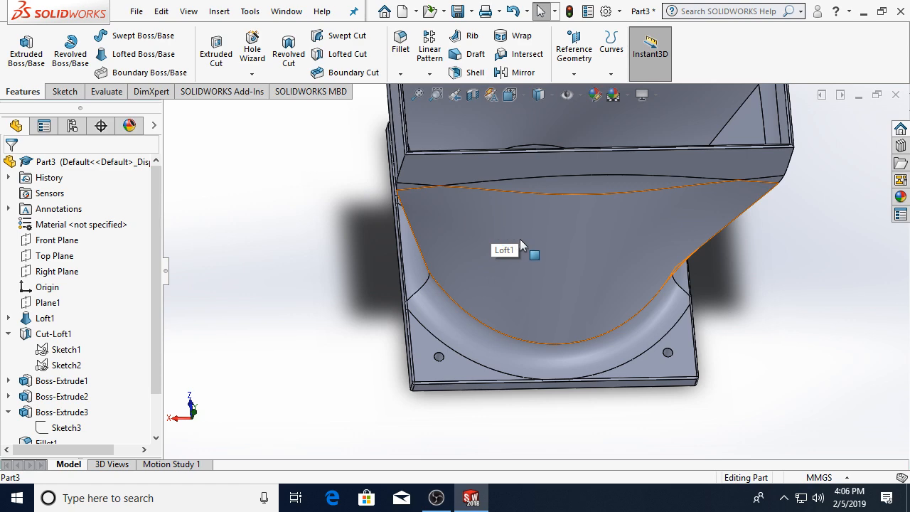
scroll(519, 240, up, 2)
middle_drag(520, 239, 441, 266)
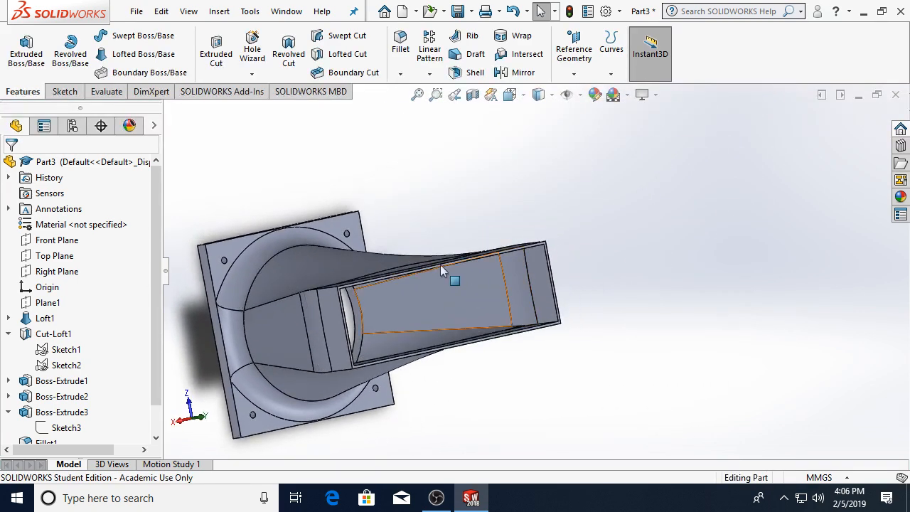
- Start a chamfer on an upper outer edge of the flange and set its distance to 5 mm
click(400, 74)
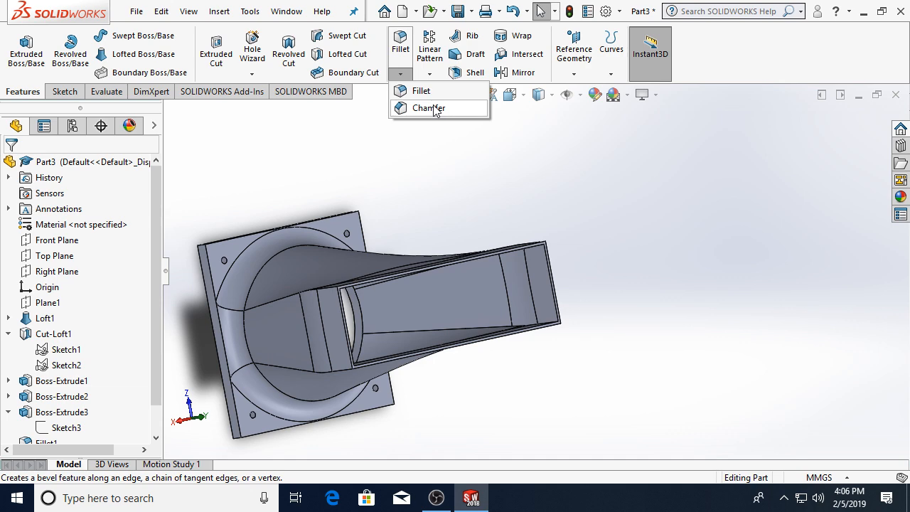
click(436, 111)
scroll(245, 271, down, 3)
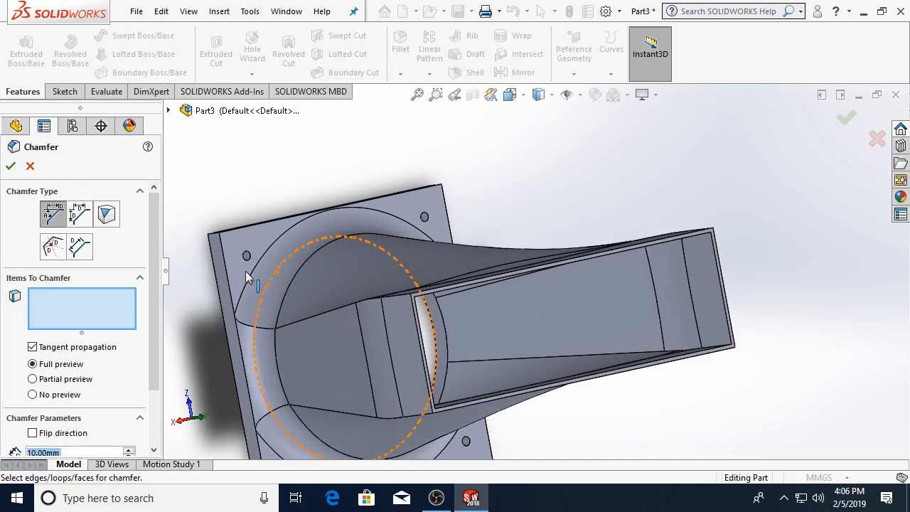
scroll(248, 271, down, 5)
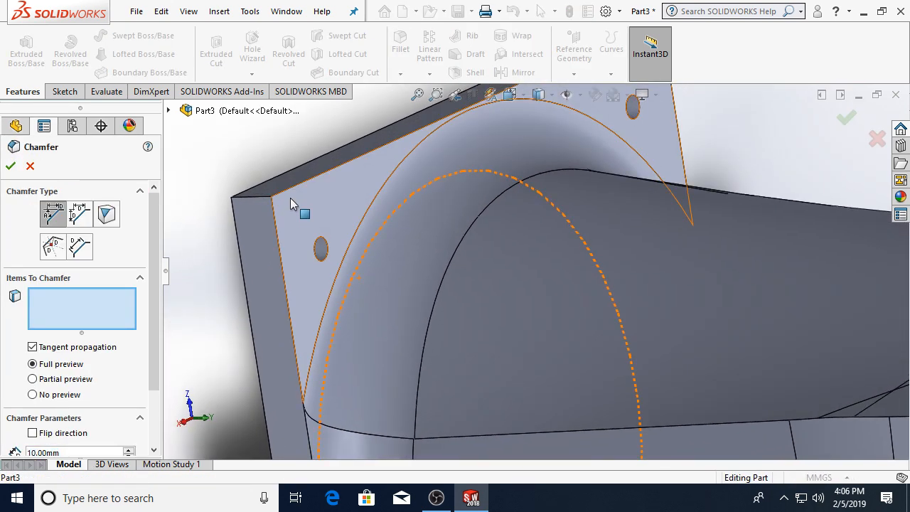
click(294, 189)
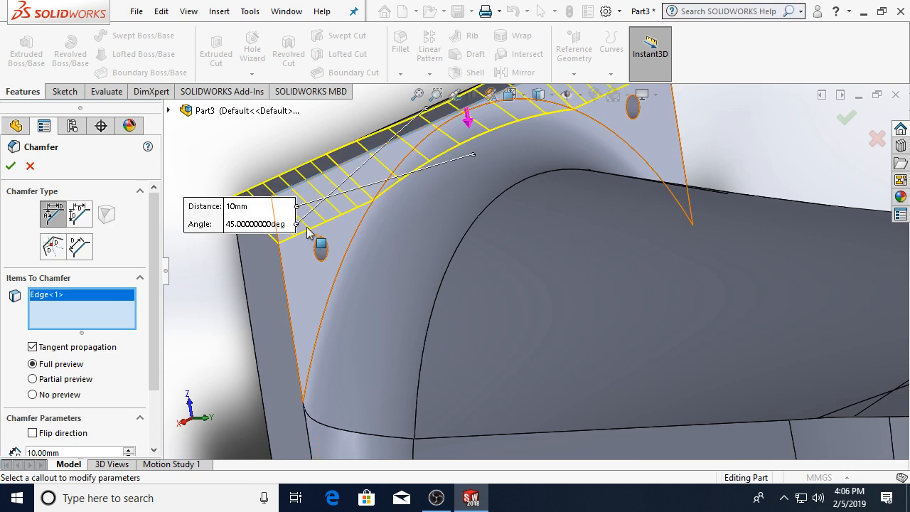
scroll(117, 373, down, 2)
click(114, 380)
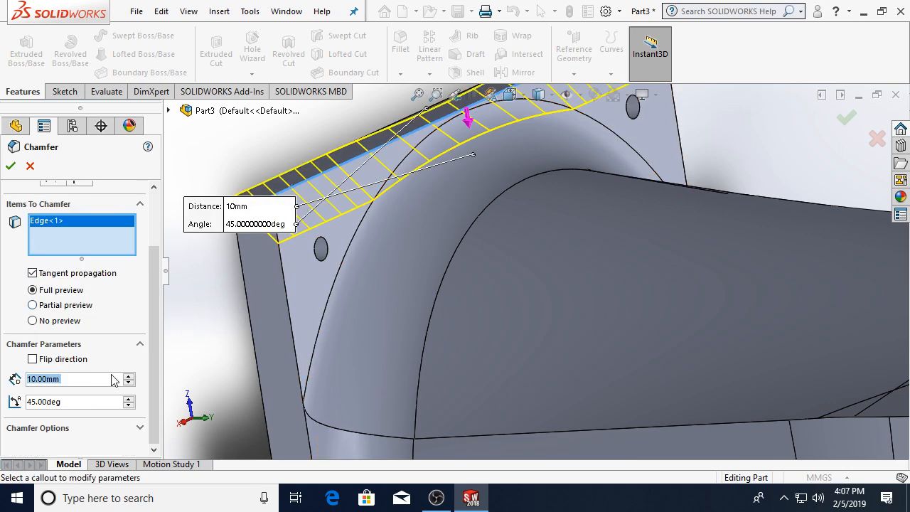
text(5)
key(Return)
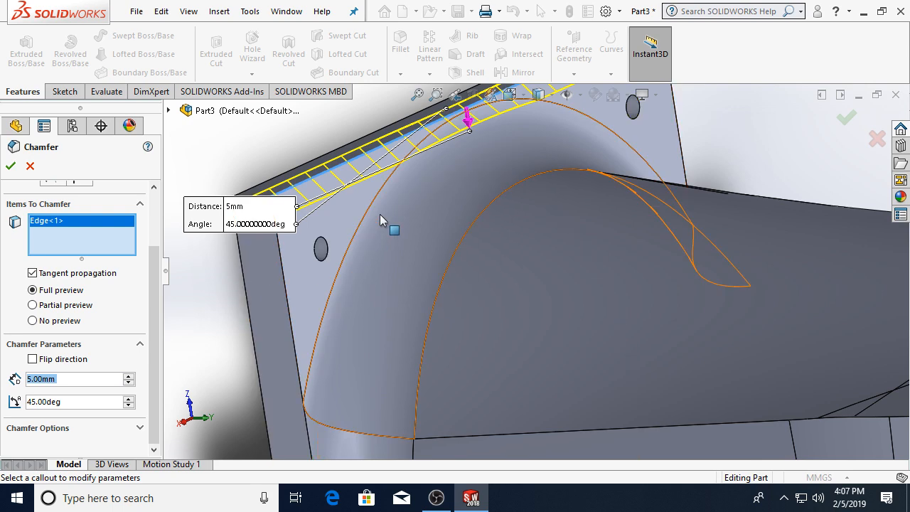
- Add the flange's adjoining side edge segments and next outer edge to the 5 mm chamfer selection
scroll(381, 219, down, 2)
scroll(302, 322, up, 2)
click(380, 320)
scroll(458, 379, up, 4)
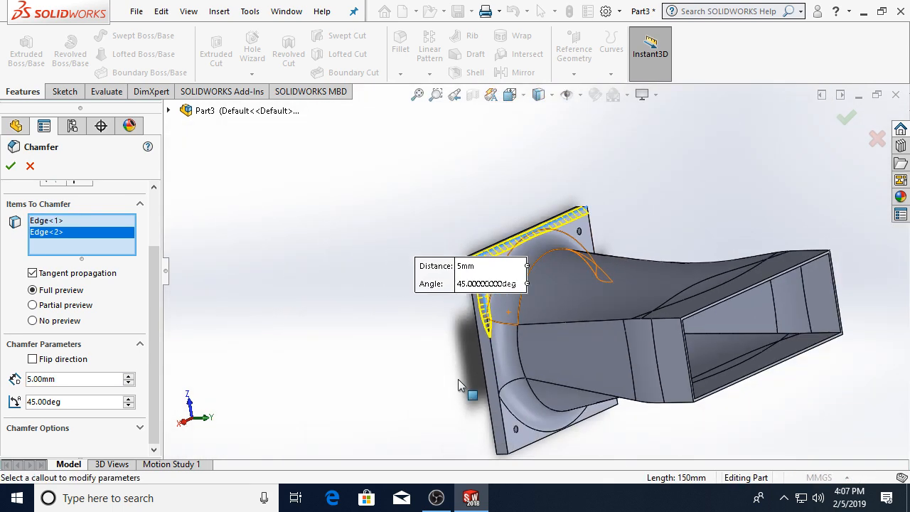
click(504, 426)
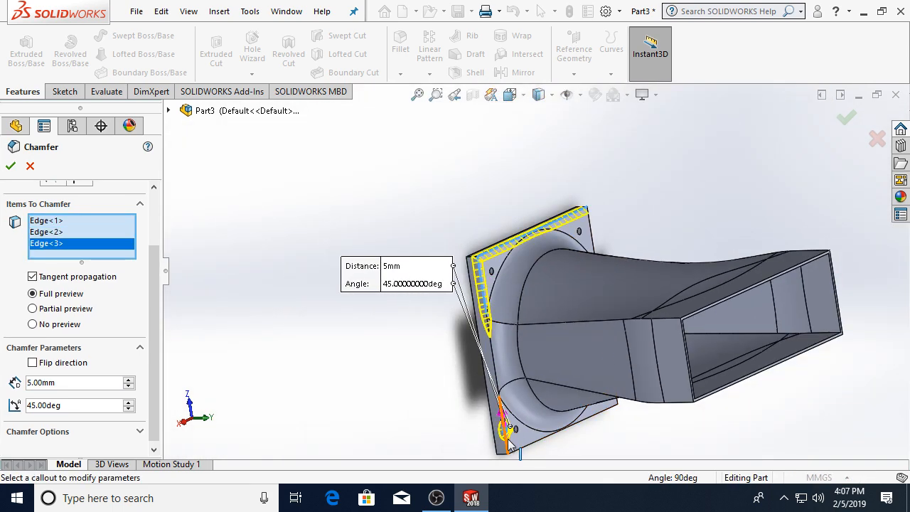
click(504, 430)
click(545, 435)
middle_drag(553, 420, 509, 307)
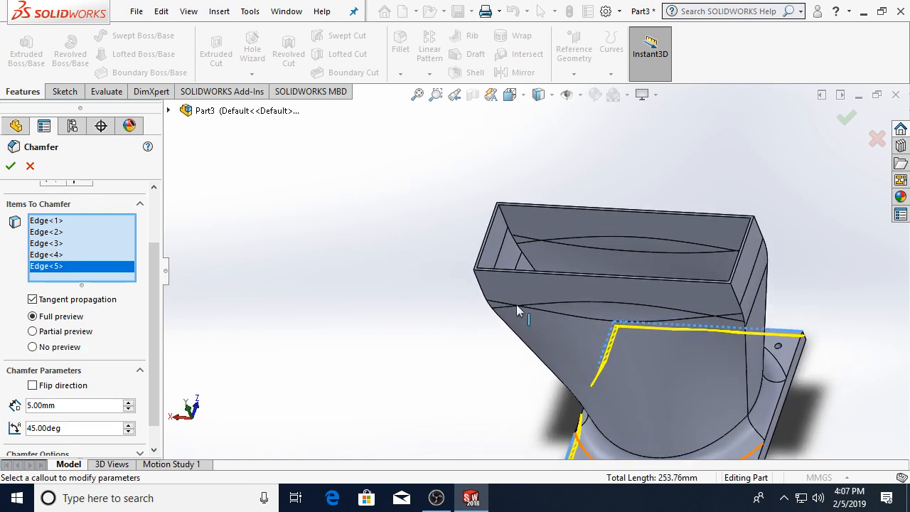
- Add the edge segments on the flange's remaining side and apply the 5 mm, 45-degree chamfer
click(780, 406)
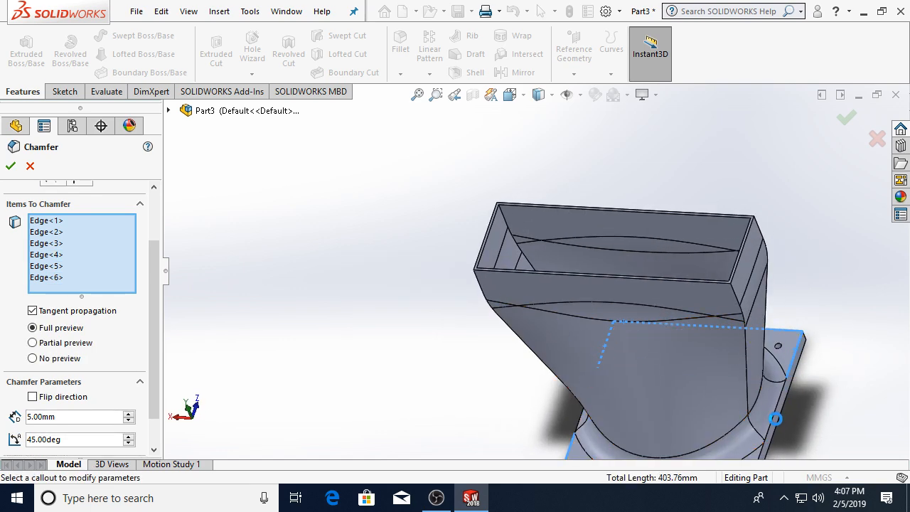
scroll(767, 443, down, 1)
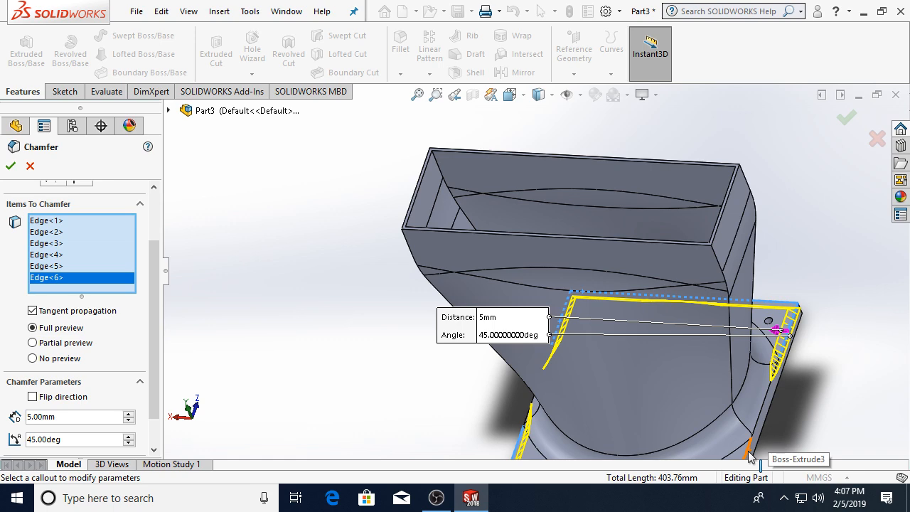
click(750, 456)
scroll(538, 278, up, 3)
click(11, 166)
- Inspect the chamfered flange edges and the overall shape of the duct
scroll(561, 310, down, 6)
middle_drag(562, 312, 625, 266)
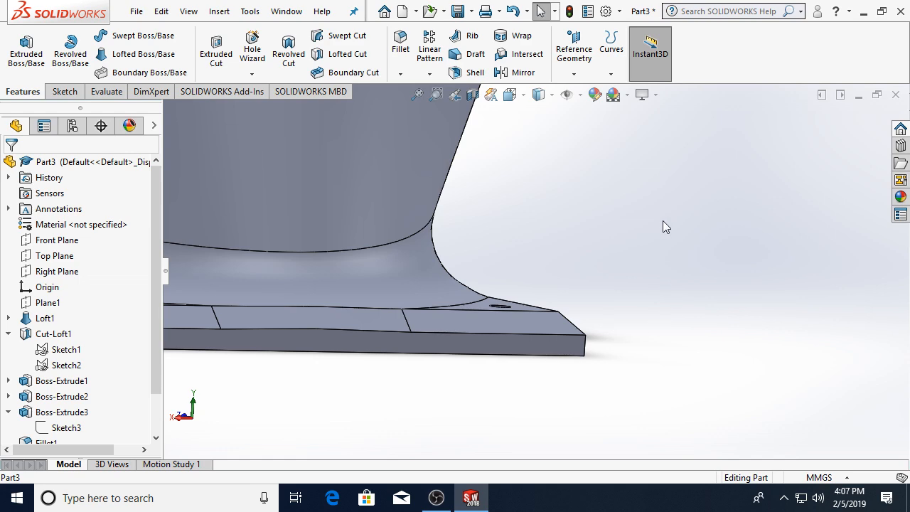
scroll(662, 226, up, 5)
scroll(524, 201, down, 3)
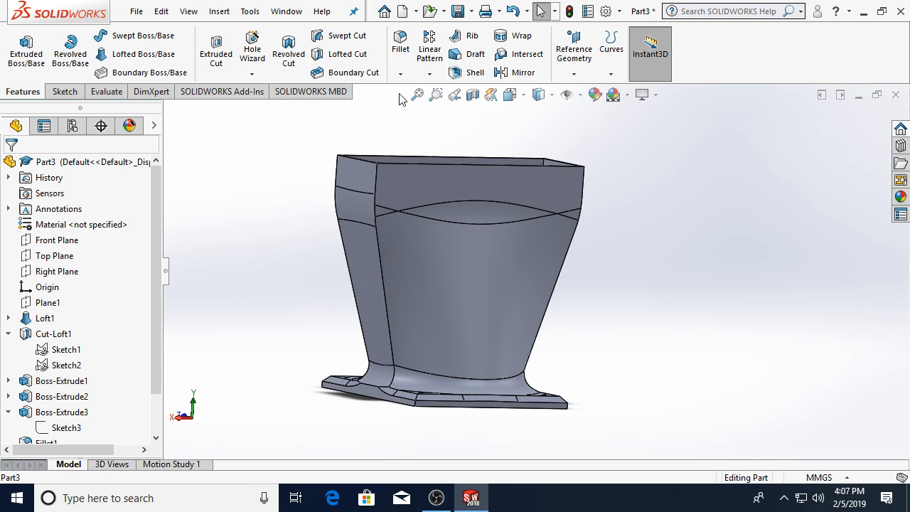
click(400, 74)
click(429, 74)
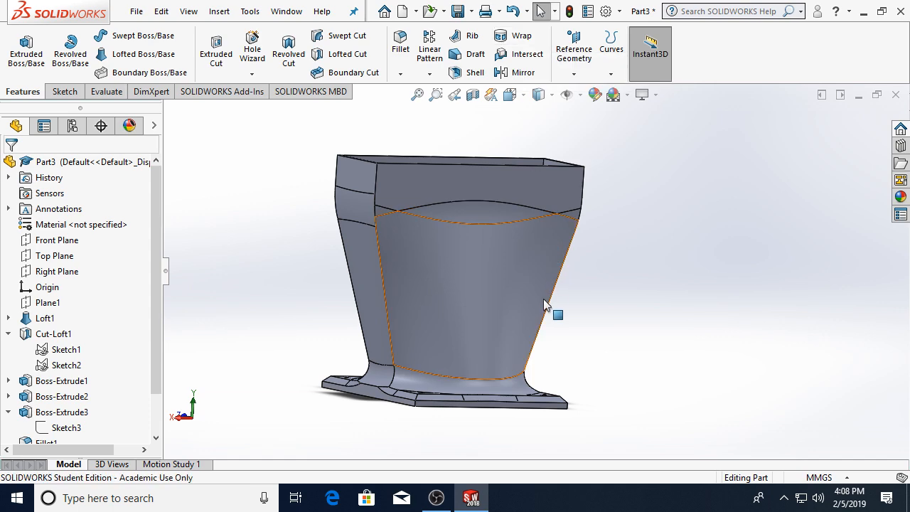
click(65, 91)
click(20, 44)
click(463, 159)
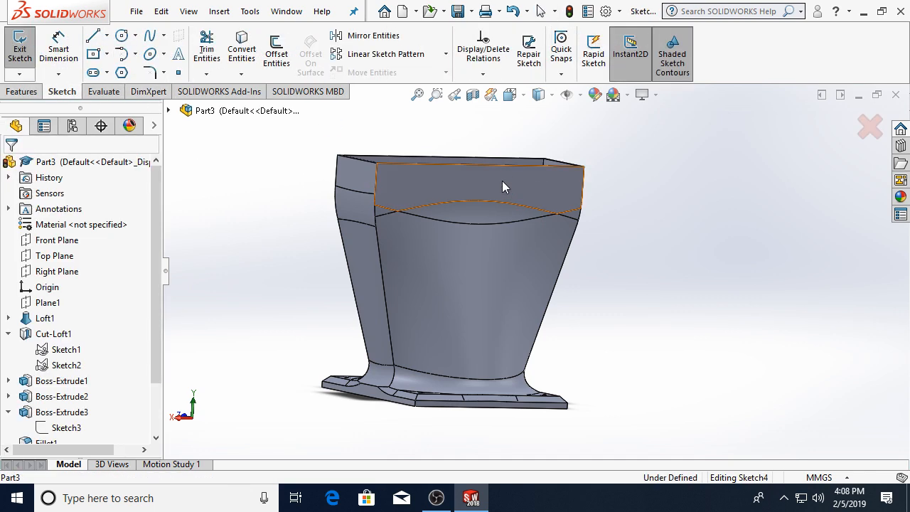
click(539, 95)
click(538, 156)
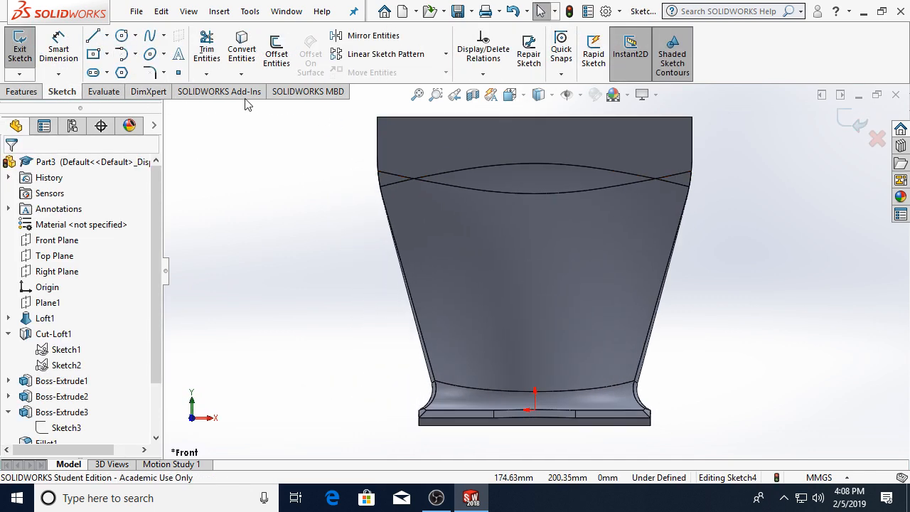
click(21, 48)
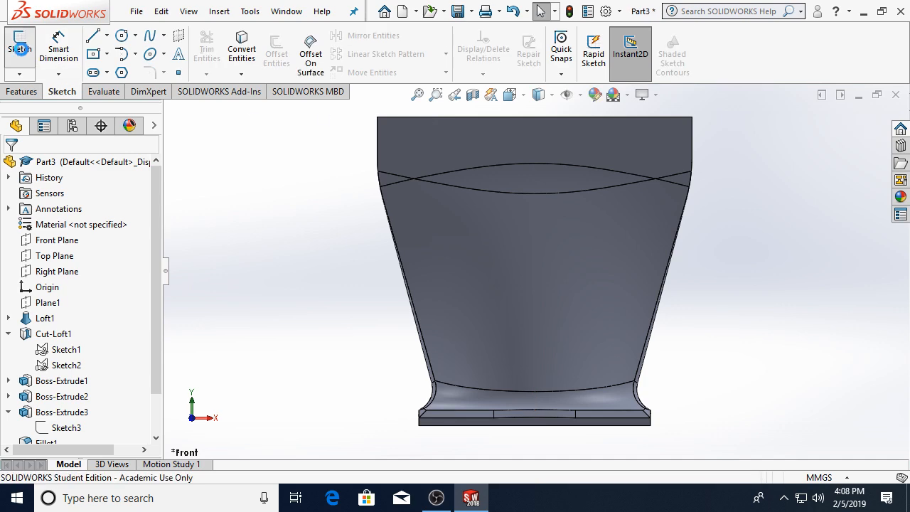
- Start a sketch on the rectangular end's front face and draw a horizontal construction line about 204 mm long across its full width
click(20, 45)
click(534, 138)
click(178, 55)
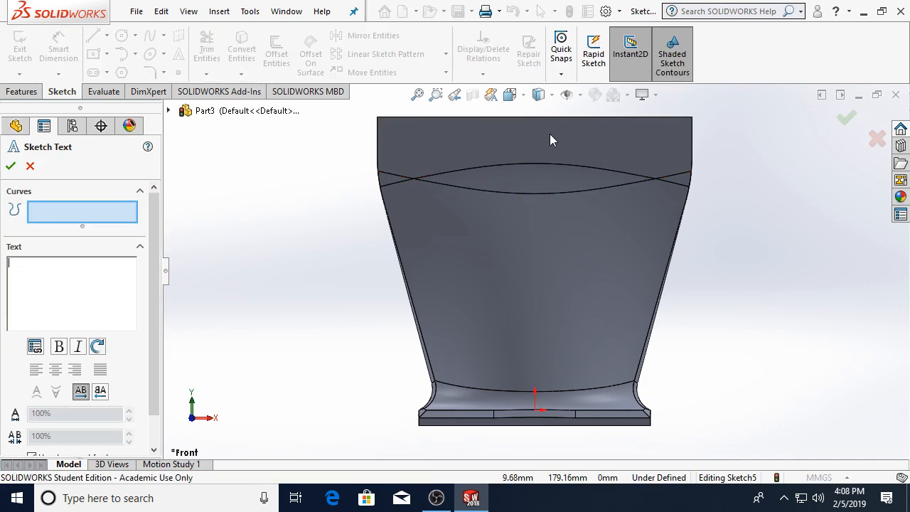
scroll(549, 136, down, 2)
key(Escape)
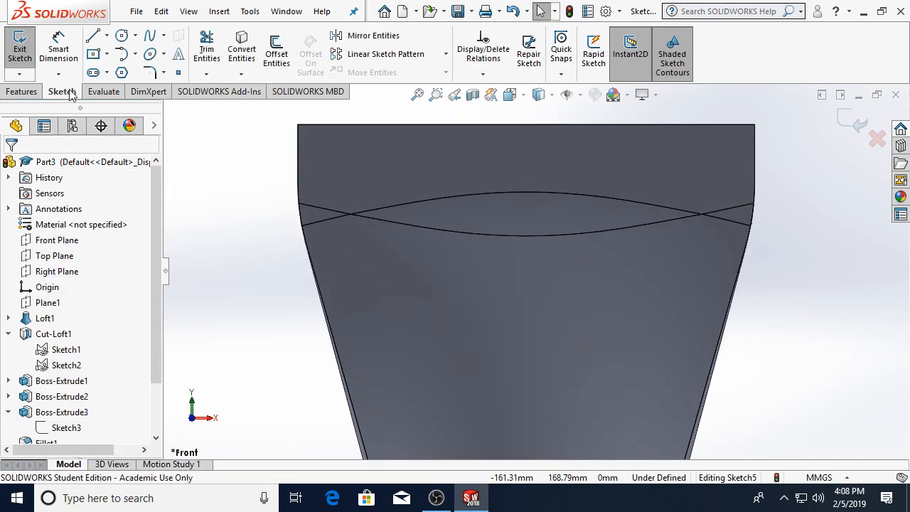
click(92, 35)
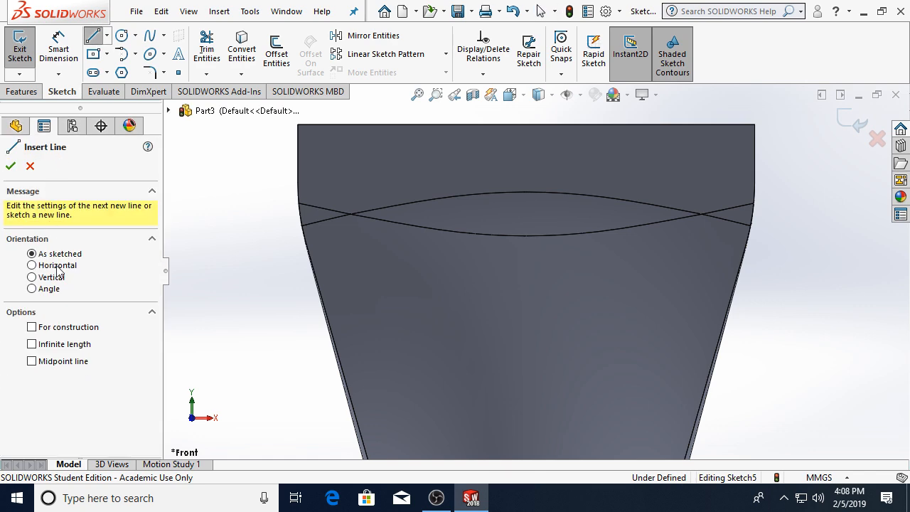
click(297, 154)
click(755, 157)
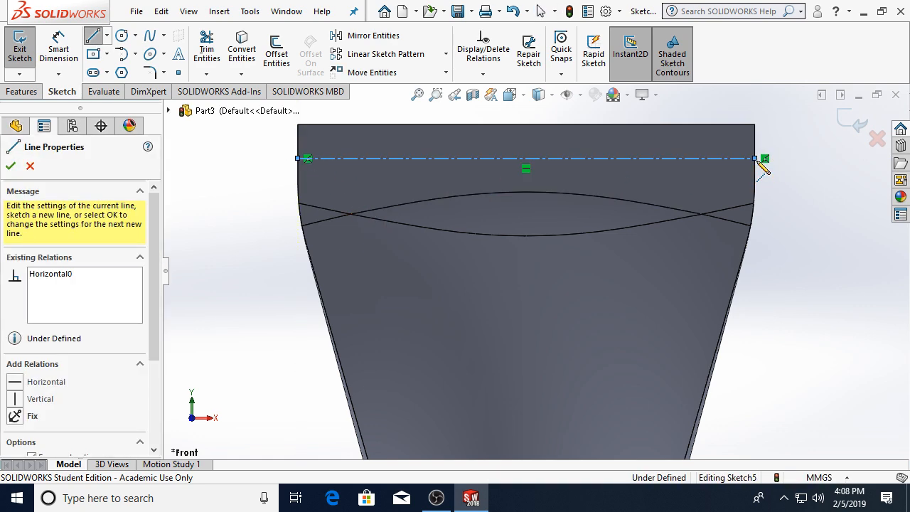
key(Escape)
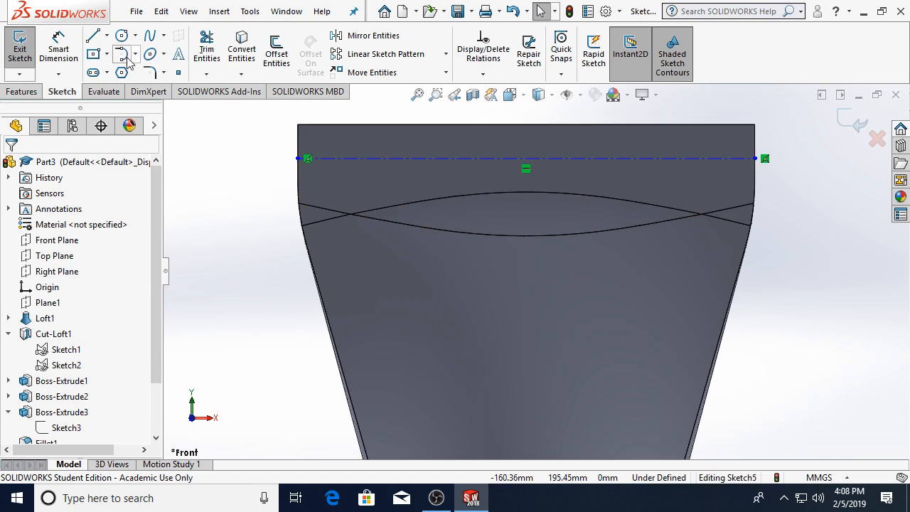
- Add the sketch text "This way is up ^" along the construction line and center it
click(178, 54)
click(530, 158)
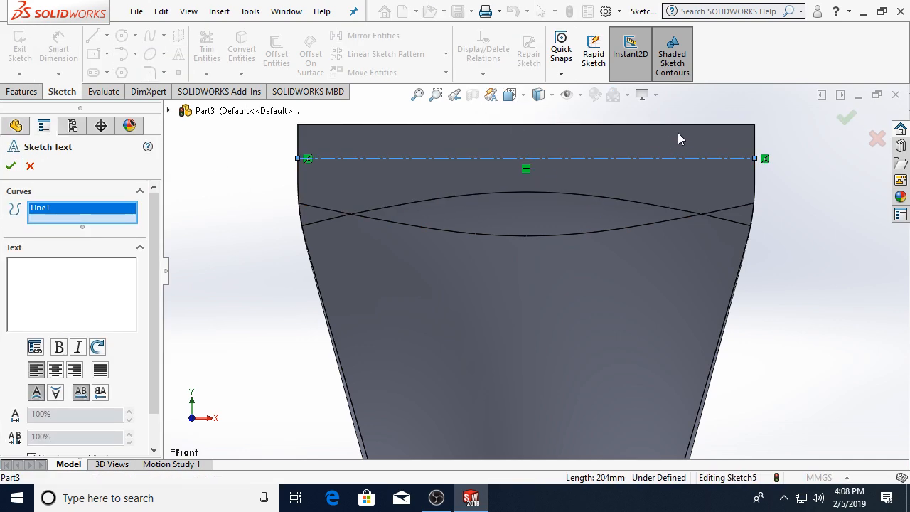
click(60, 291)
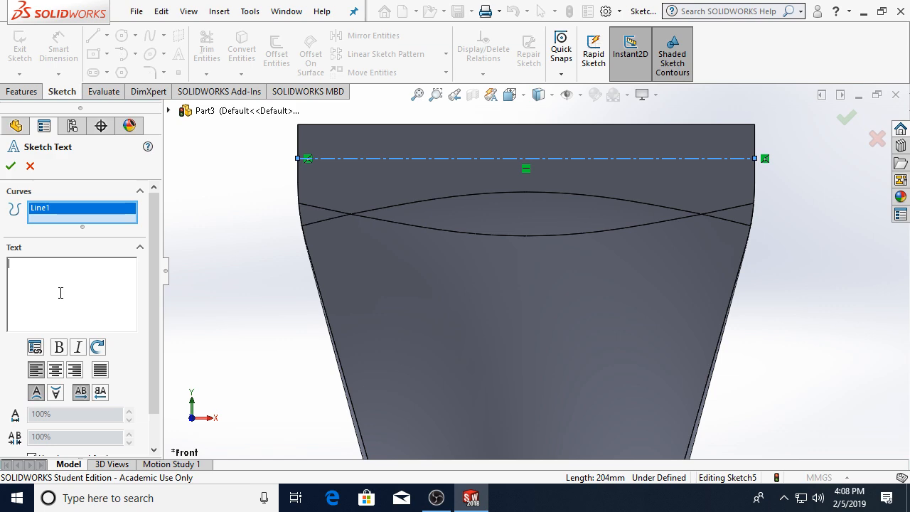
text(This way is up ^)
click(54, 370)
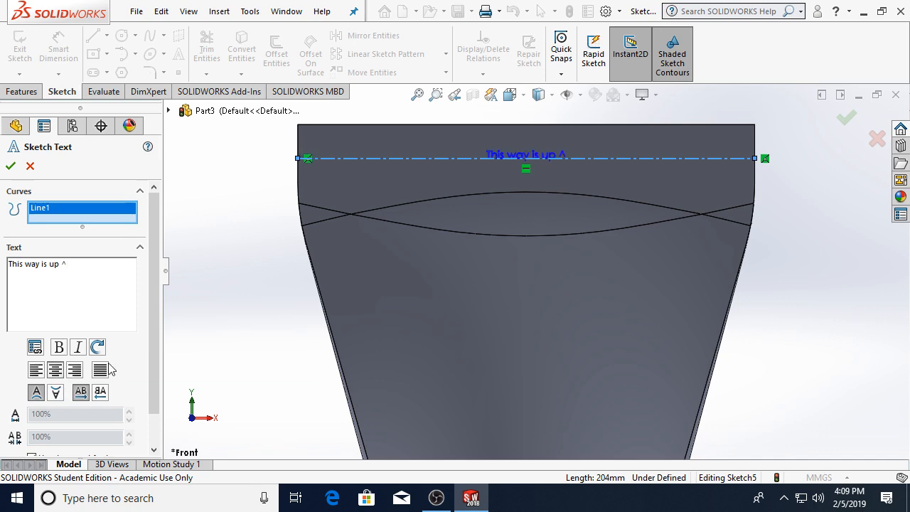
- Stop using the document font for the sketch text and set its font height to 15 mm
scroll(139, 364, down, 1)
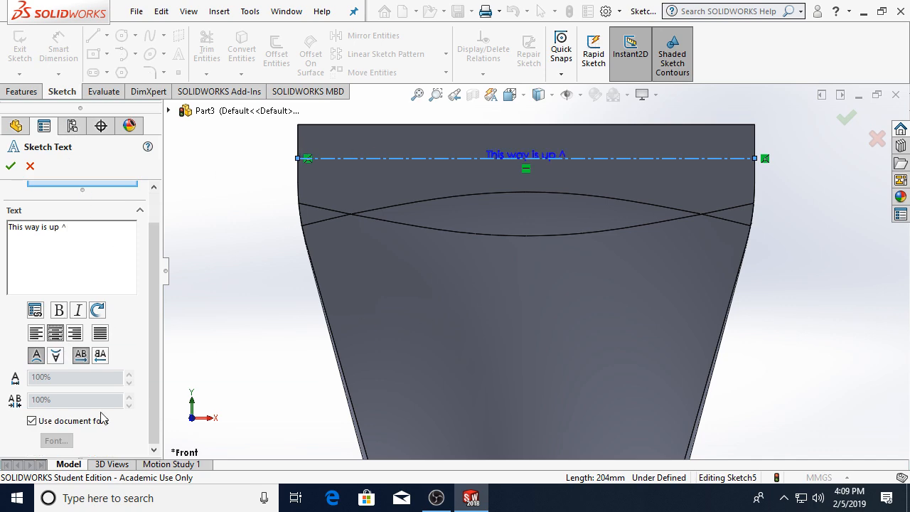
click(53, 421)
click(56, 440)
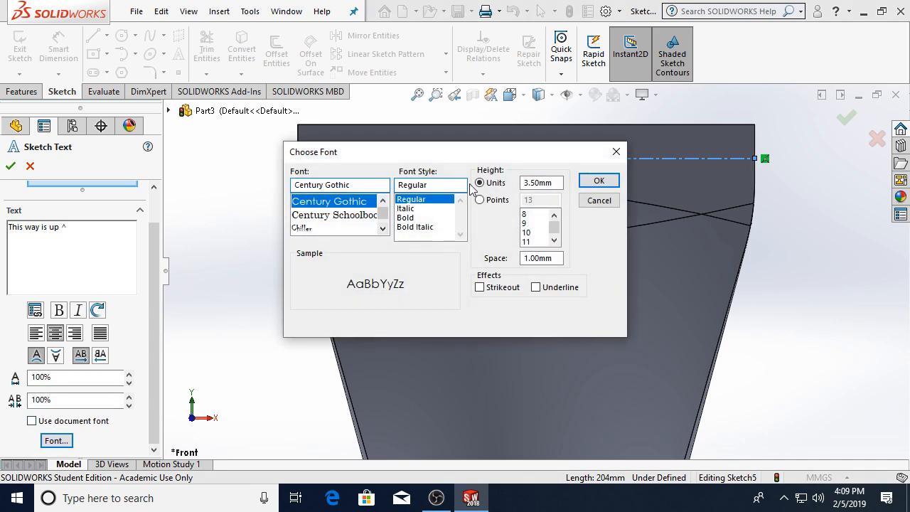
double_click(540, 183)
text(15)
key(Return)
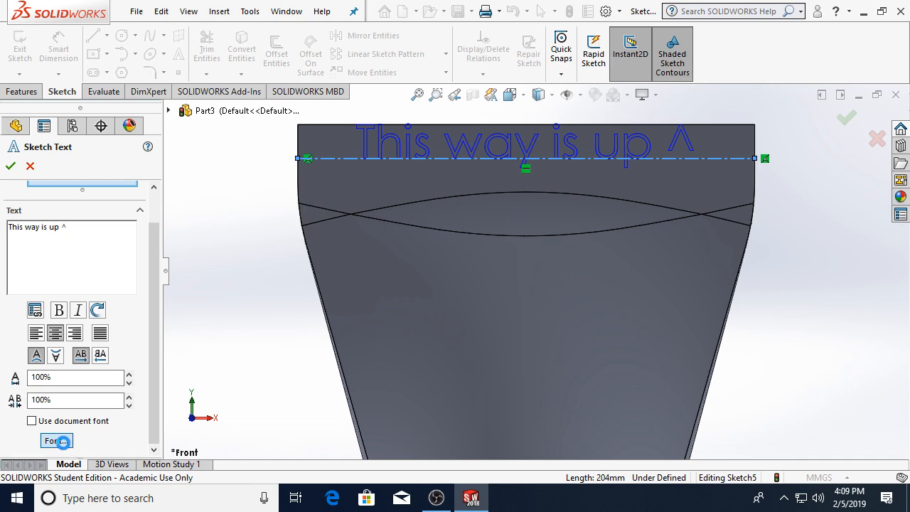
- Reduce the font height of the sketch text and accept the text
click(62, 442)
double_click(553, 184)
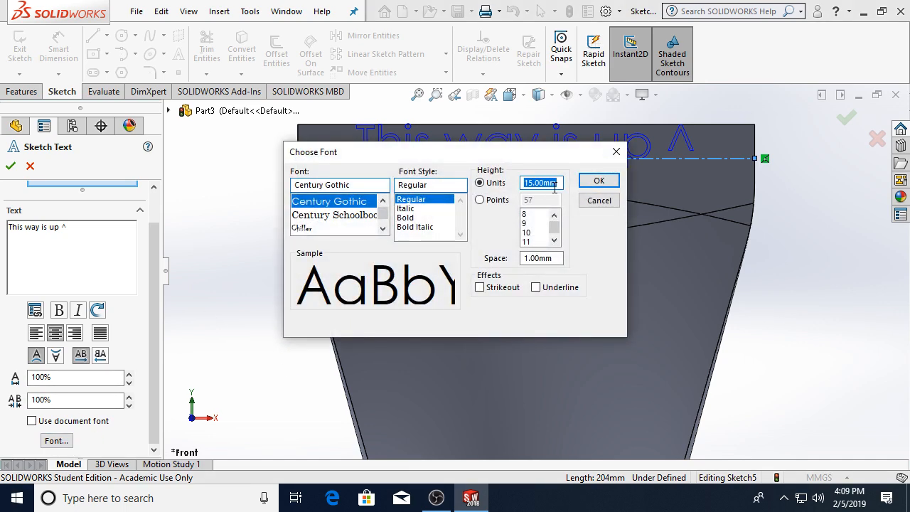
key(Return)
click(11, 167)
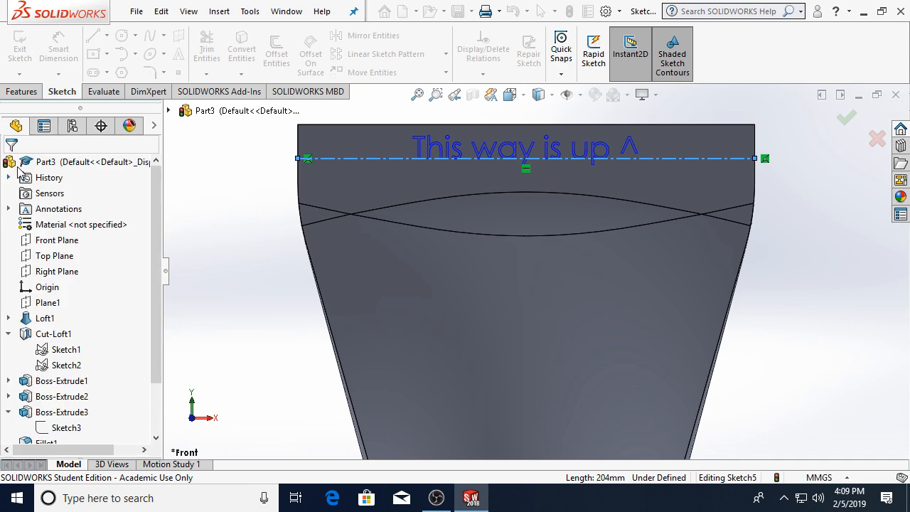
- Cut the sketch text Through All into the duct with an Extruded Cut, keeping all bodies
click(23, 91)
click(217, 53)
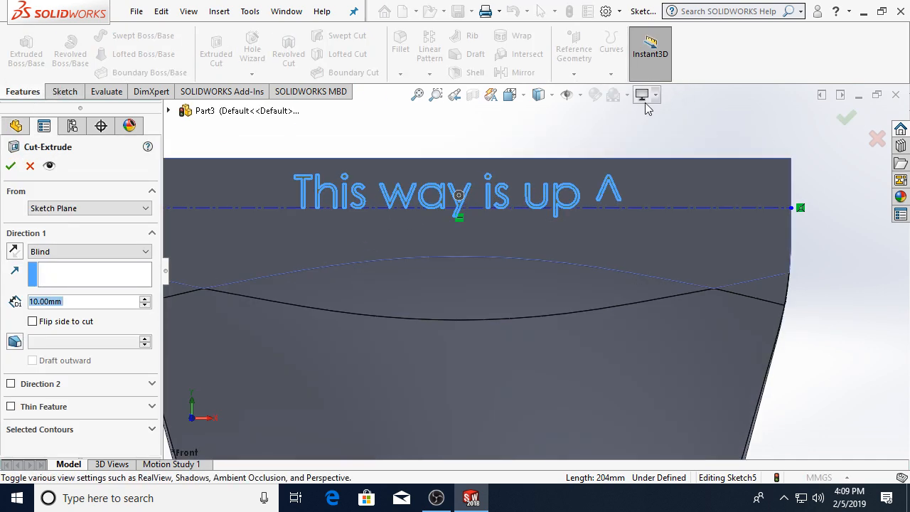
click(89, 251)
click(51, 273)
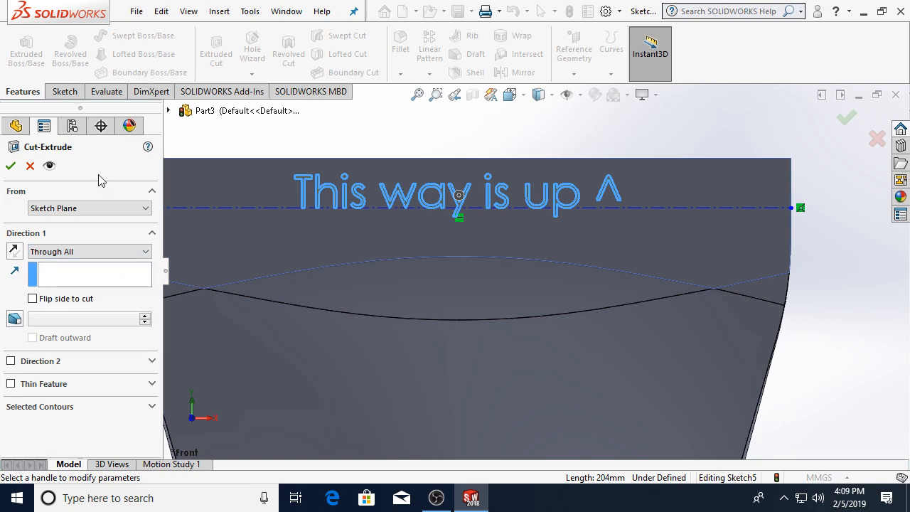
click(11, 166)
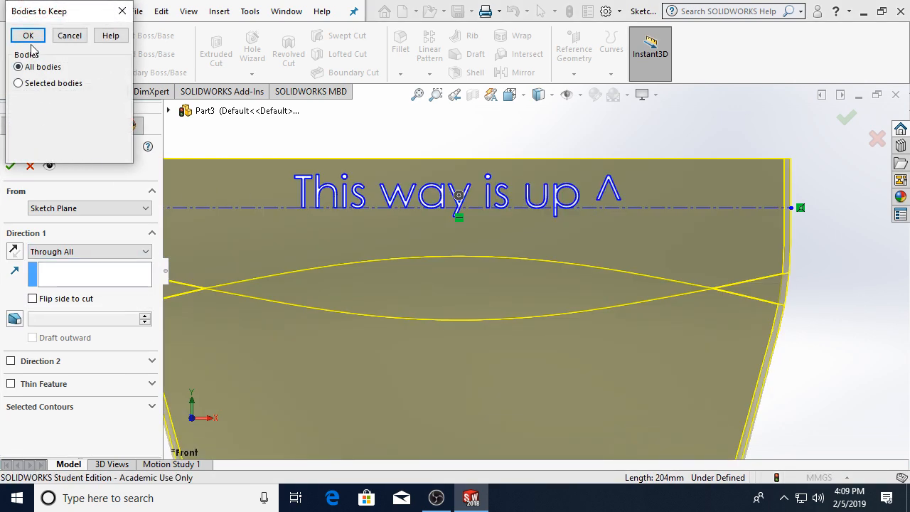
click(27, 36)
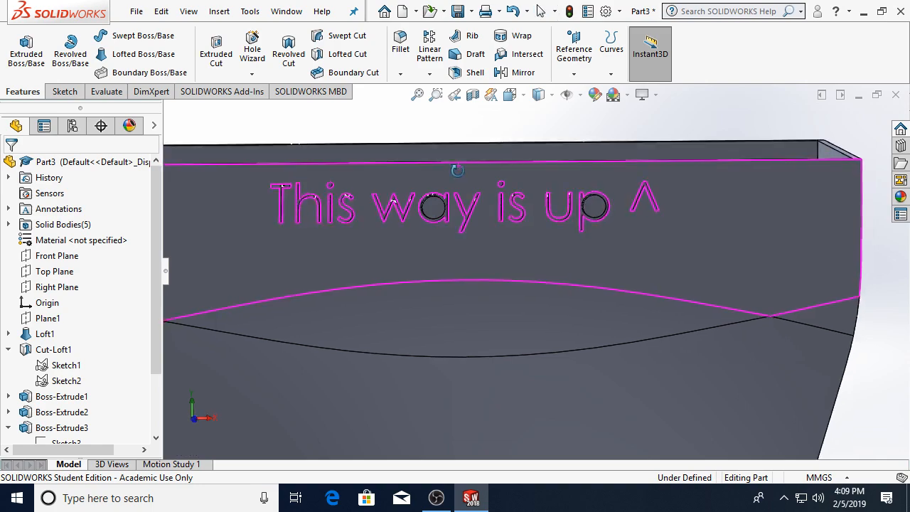
- Examine the cut lettering on both walls of the rectangular end, especially the closed loops of the letters a and p
middle_drag(457, 171, 606, 244)
middle_drag(619, 235, 474, 204)
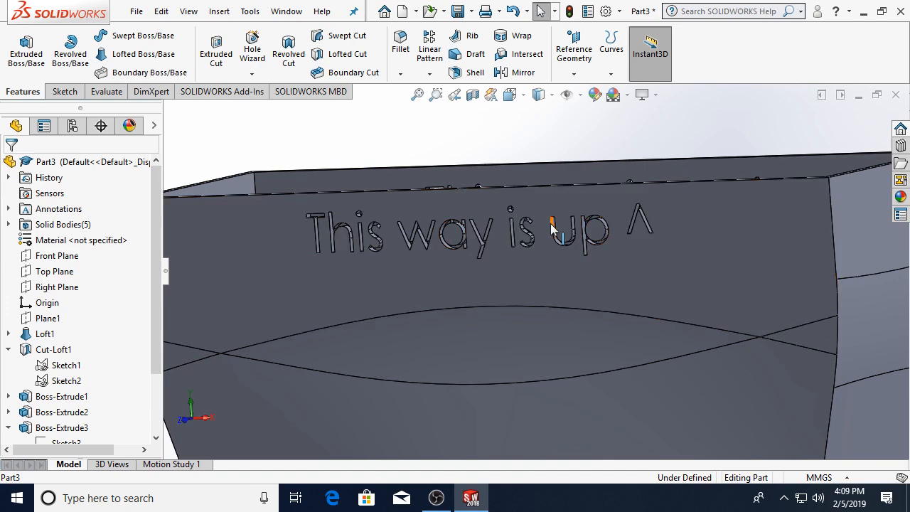
scroll(581, 241, down, 8)
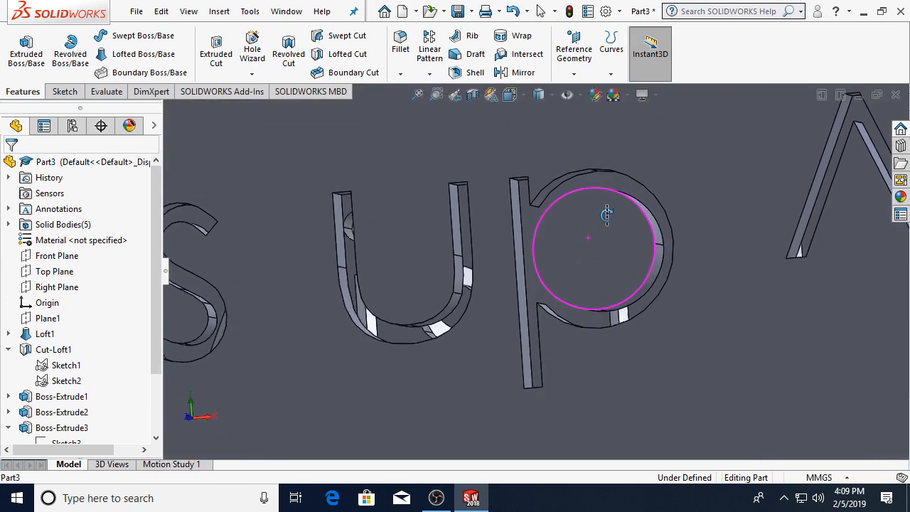
middle_drag(620, 175, 623, 197)
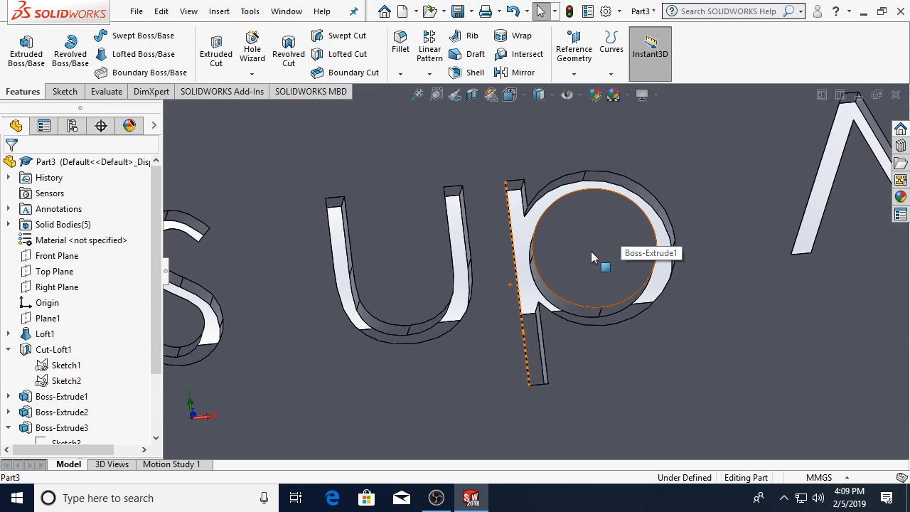
scroll(590, 251, up, 8)
middle_drag(387, 285, 440, 284)
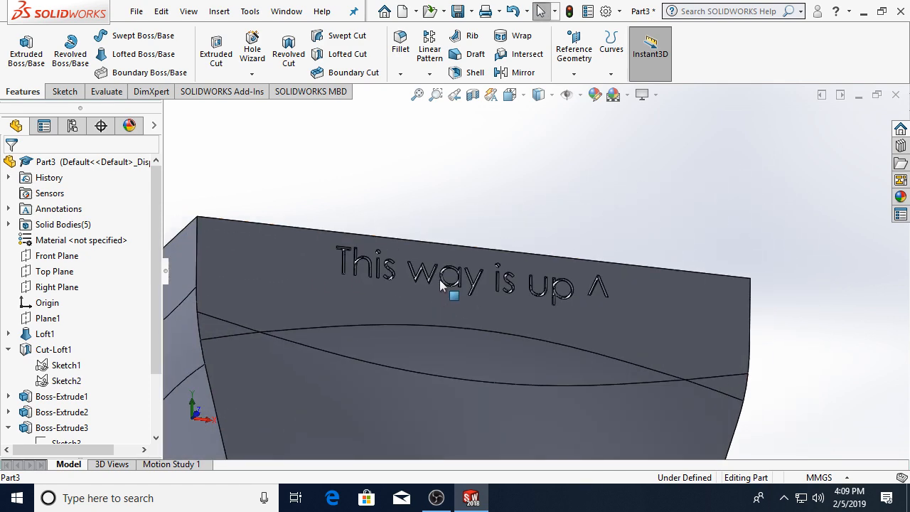
scroll(440, 285, down, 5)
middle_drag(493, 304, 517, 355)
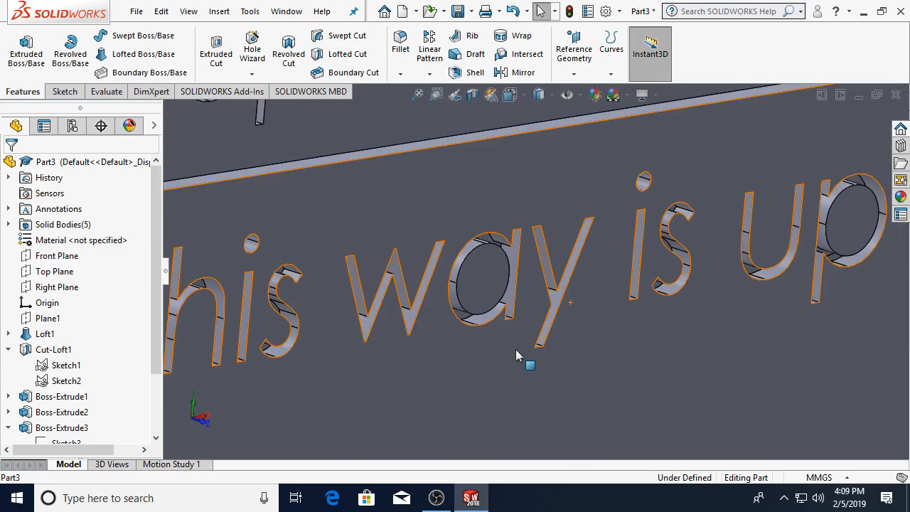
scroll(516, 355, up, 6)
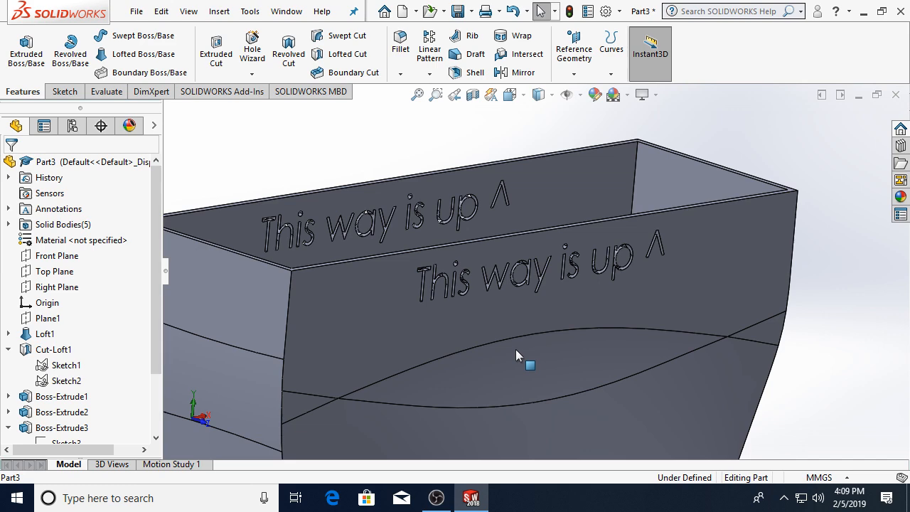
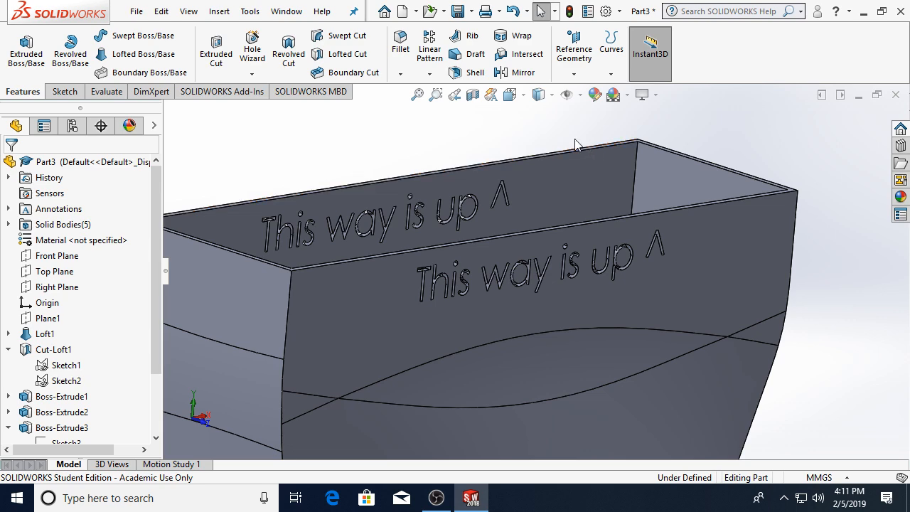
- Close the duct part without saving its changes and create a new part document
key(z)
click(896, 95)
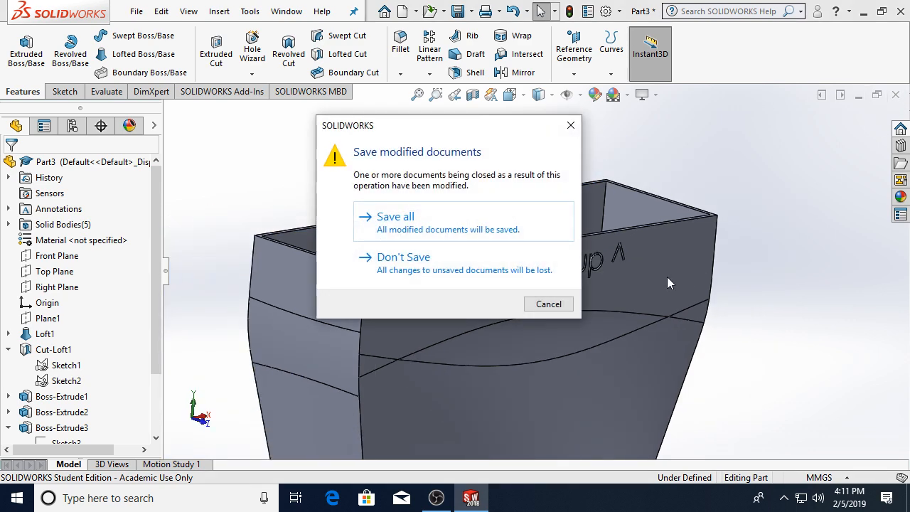
click(549, 275)
click(136, 11)
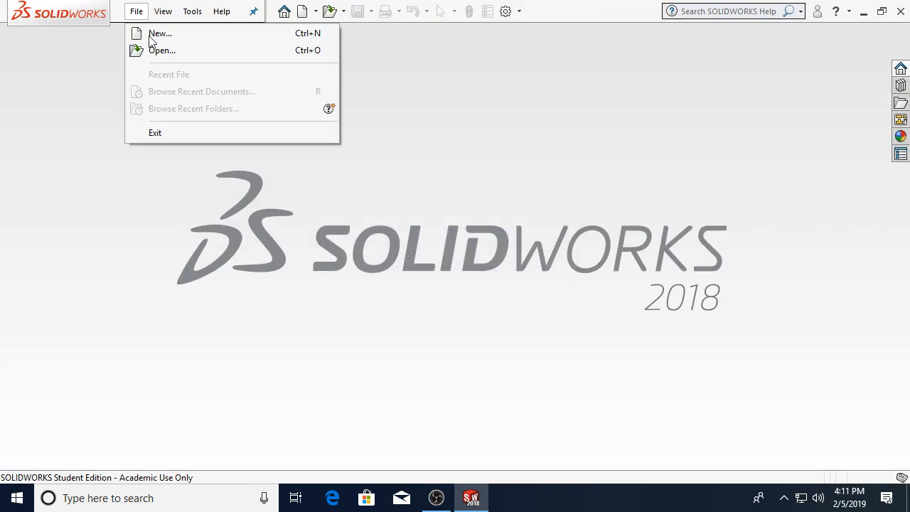
click(158, 33)
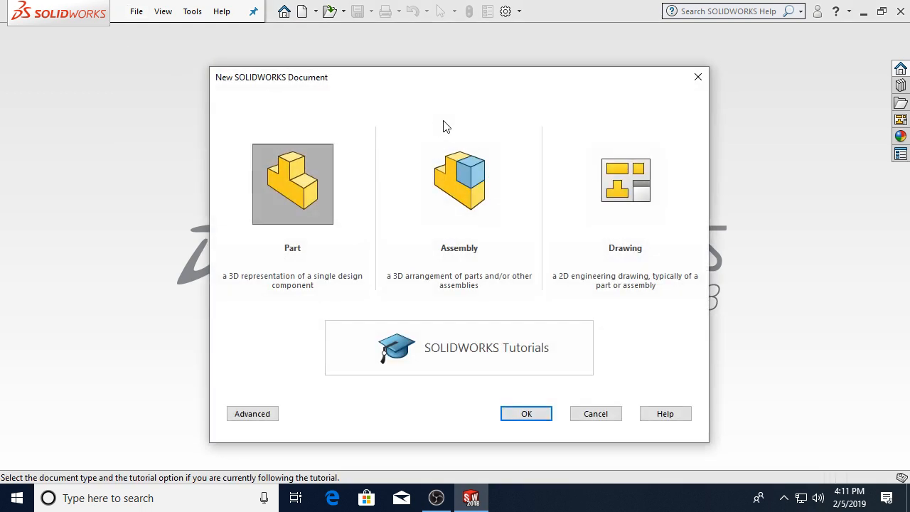
click(526, 413)
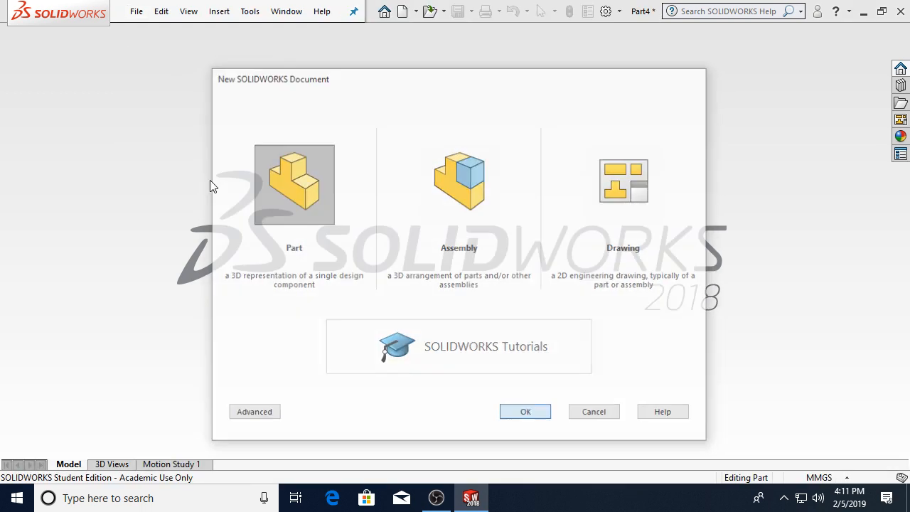
- Sketch a center rectangle on the Front Plane, centred on the origin and wider than it is tall
click(511, 95)
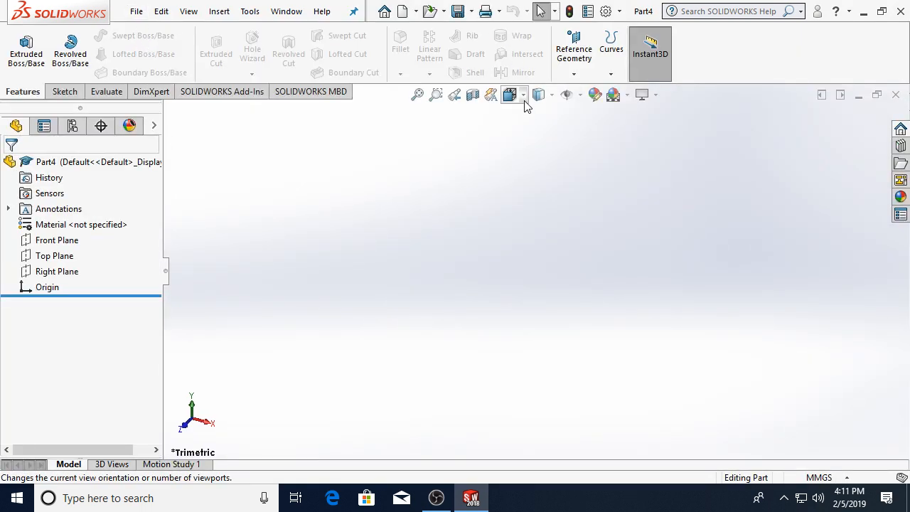
click(533, 155)
click(62, 91)
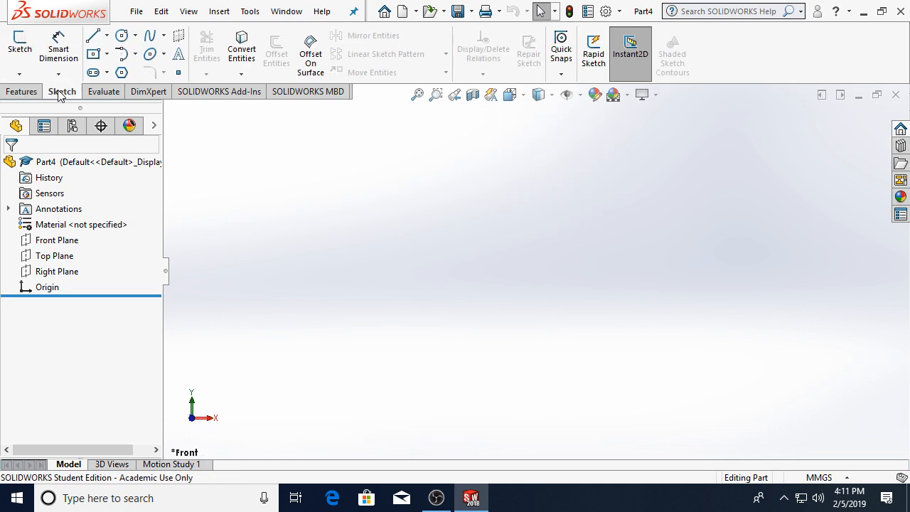
click(481, 229)
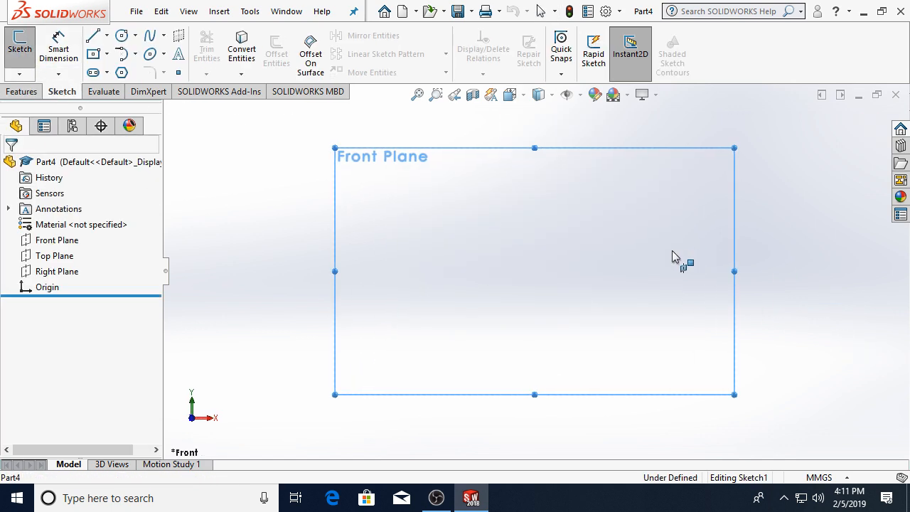
click(95, 57)
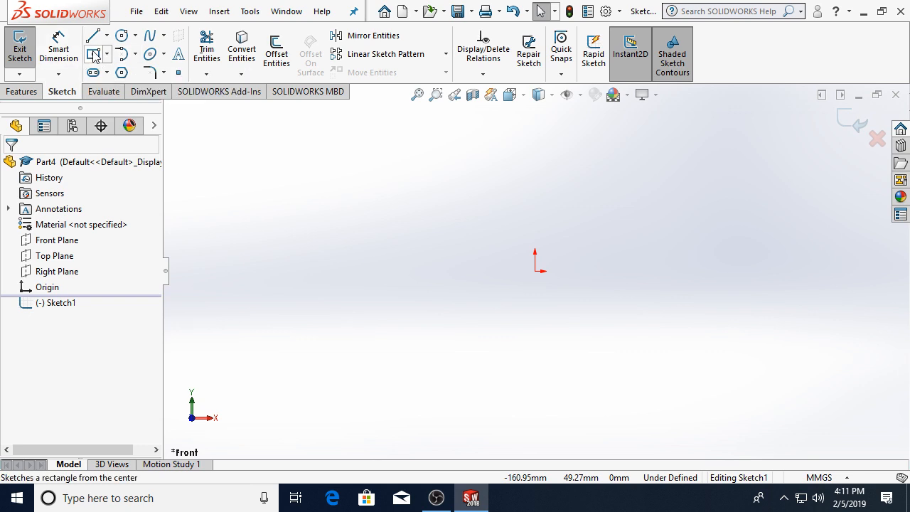
click(538, 273)
click(226, 137)
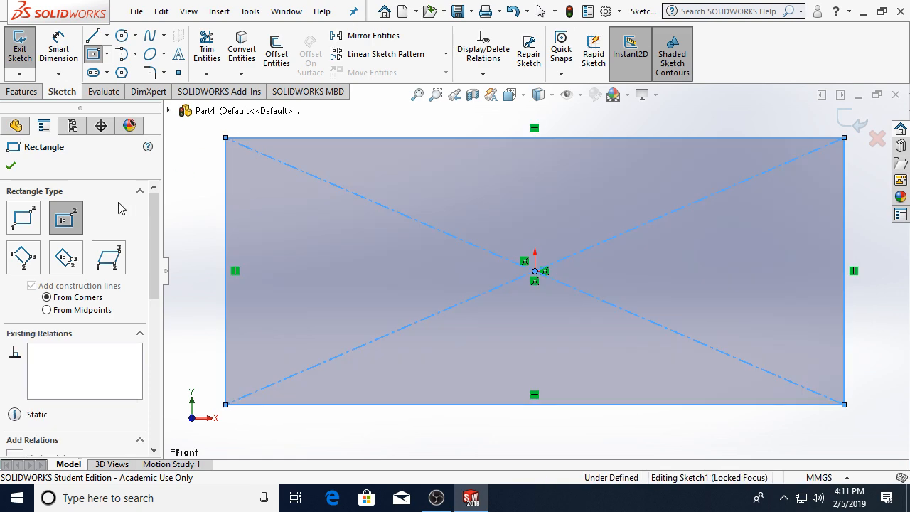
click(28, 222)
key(Escape)
- Extrude the rectangle 10 mm as a Mid Plane boss to form a flat plate
scroll(533, 238, up, 3)
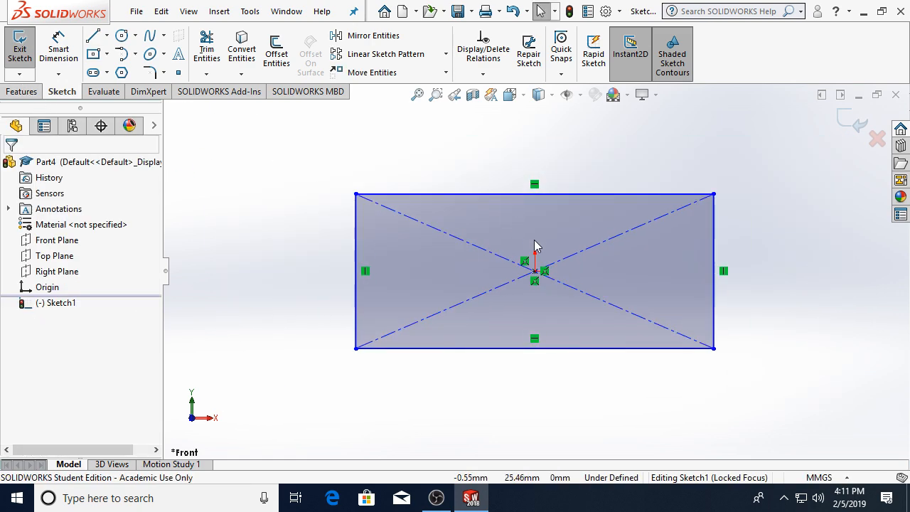
click(19, 90)
click(26, 57)
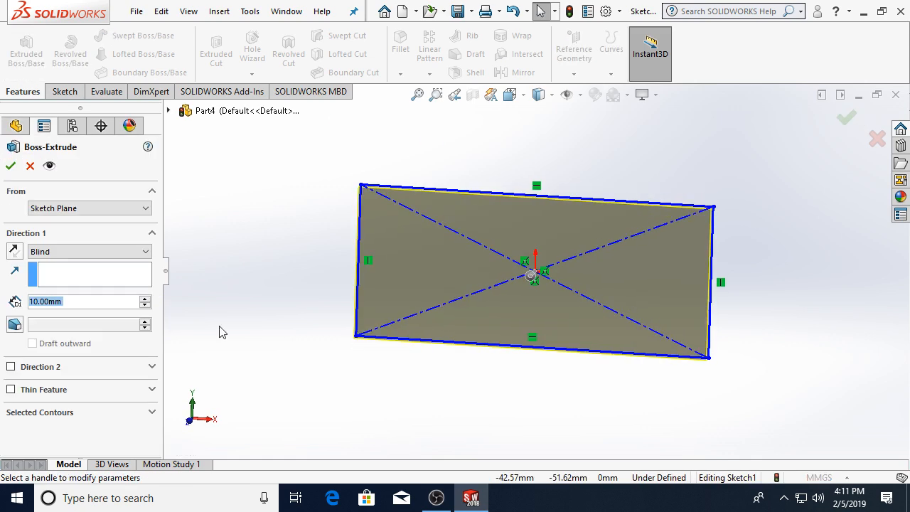
click(118, 251)
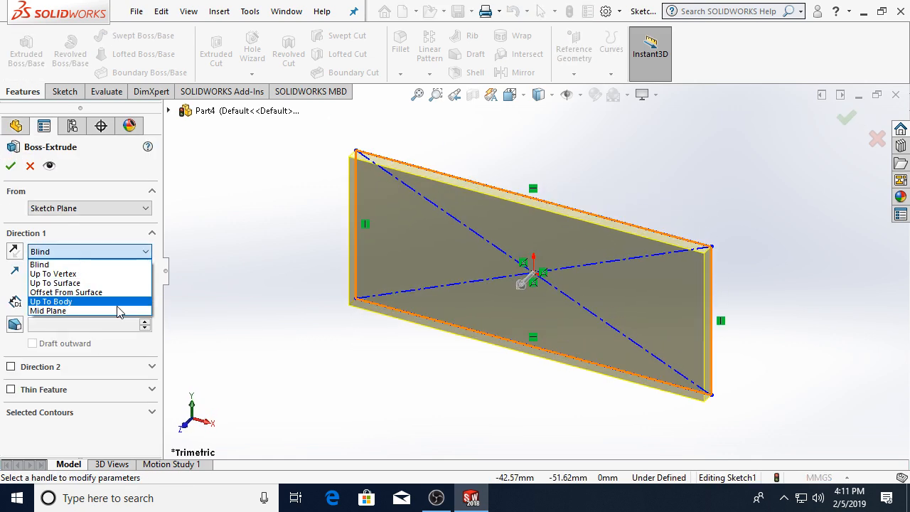
click(114, 310)
click(11, 167)
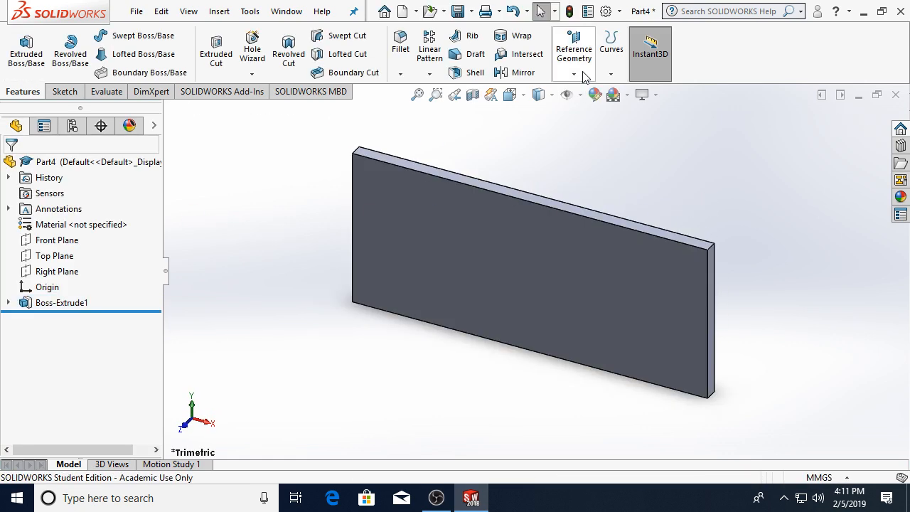
- Start a sketch on the plate's front face and draw a small center rectangle near its upper-left corner
click(509, 94)
click(532, 156)
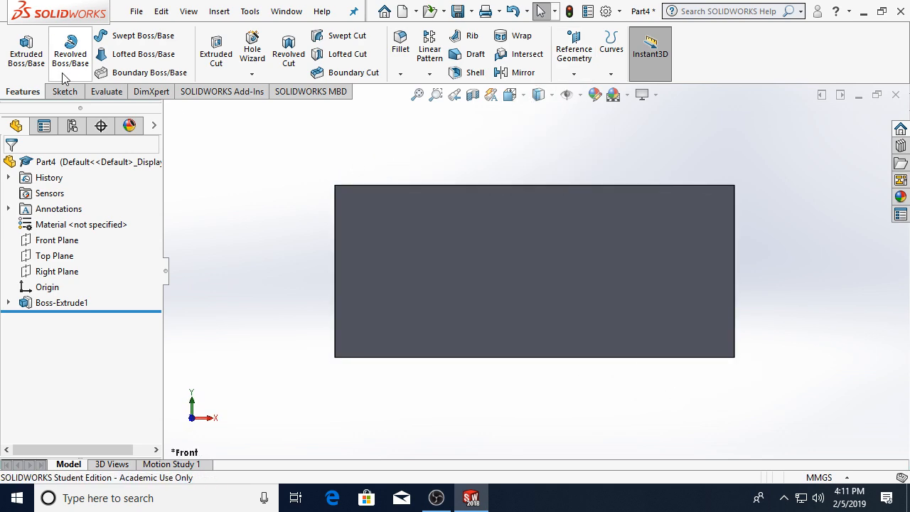
click(65, 92)
click(22, 53)
click(509, 260)
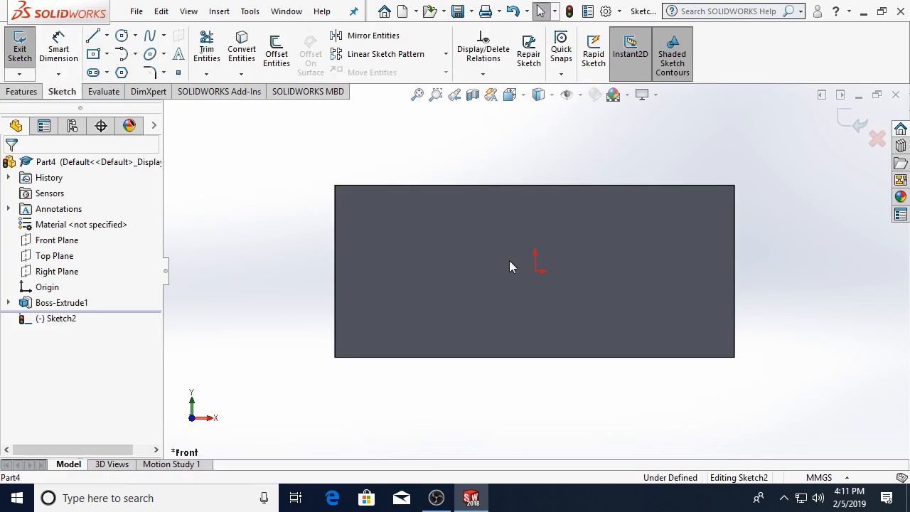
scroll(587, 269, down, 1)
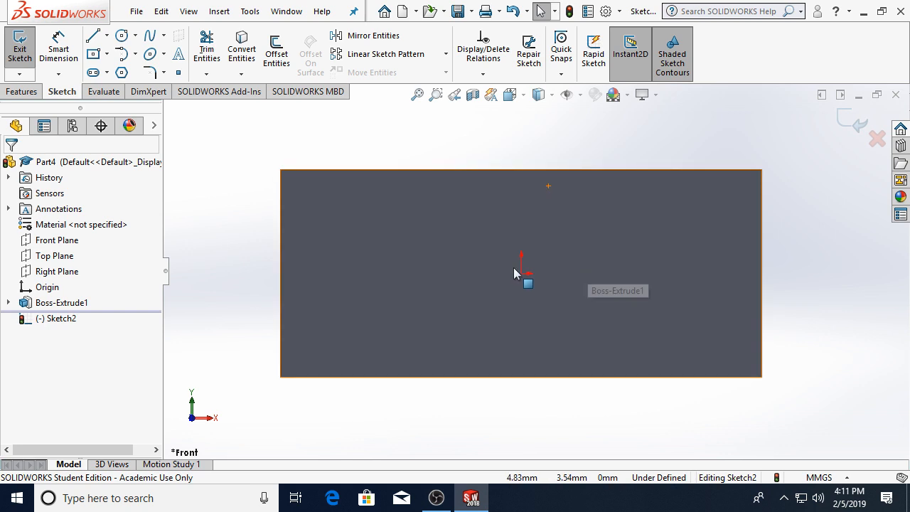
click(93, 53)
click(299, 188)
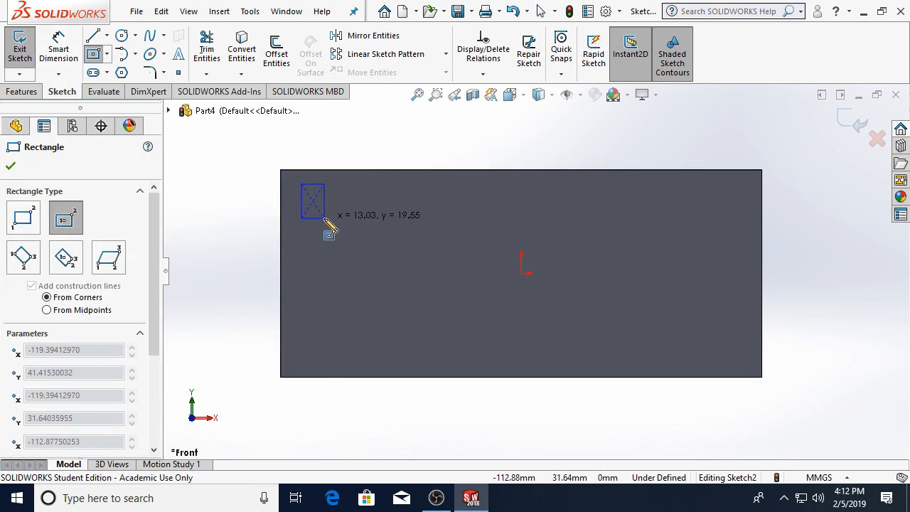
click(326, 214)
key(Escape)
- Dimension the small rectangle's width to 15 mm
scroll(315, 140, down, 2)
click(58, 49)
click(345, 226)
click(336, 174)
text(15)
key(Return)
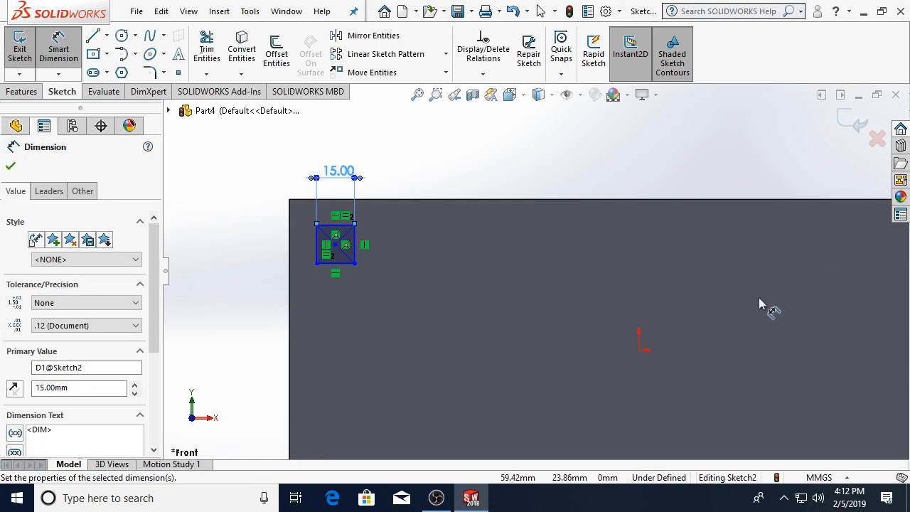
- Add an Equal relation between the small rectangle's upper and left sides to make it a square
key(Escape)
click(327, 226)
ctrl+click(317, 244)
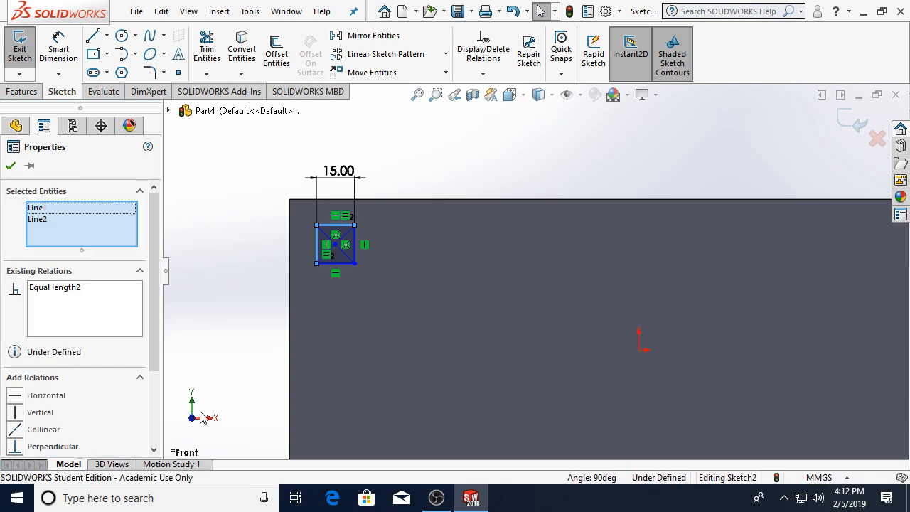
scroll(177, 362, down, 3)
scroll(100, 426, down, 3)
click(40, 371)
- Move the 15 mm square by its centre point close to the plate's upper-left corner
scroll(891, 280, up, 8)
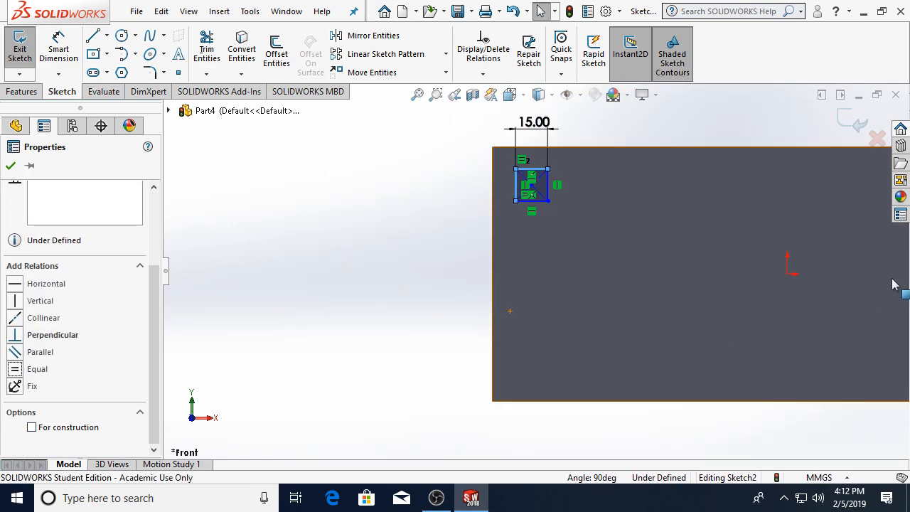
scroll(629, 295, down, 2)
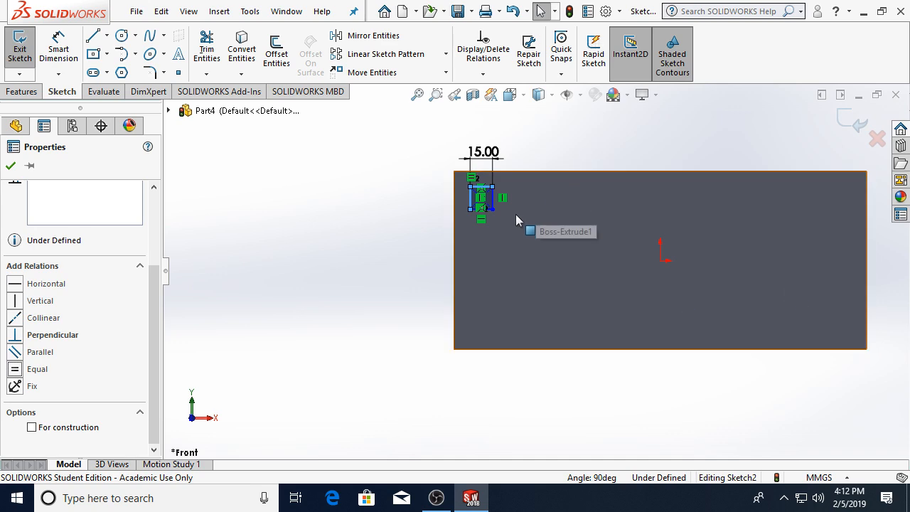
key(Escape)
scroll(515, 214, down, 4)
click(435, 175)
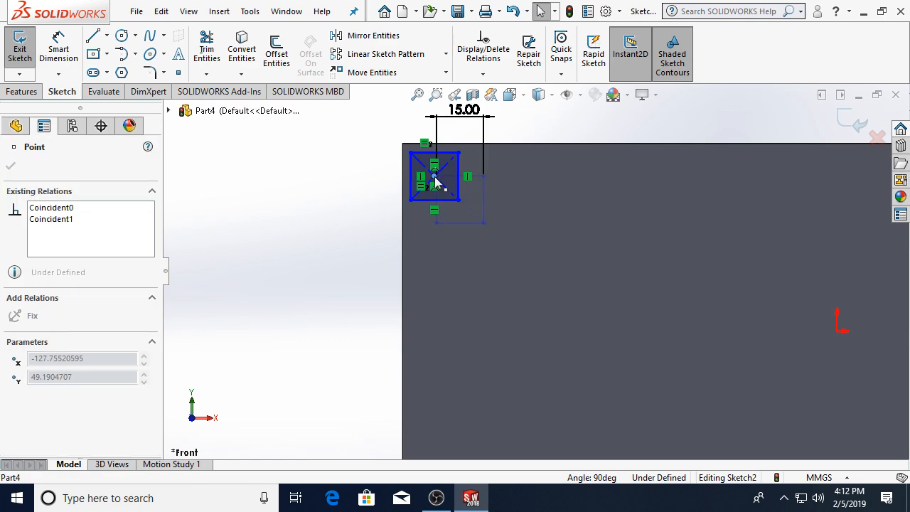
drag(437, 182, 440, 186)
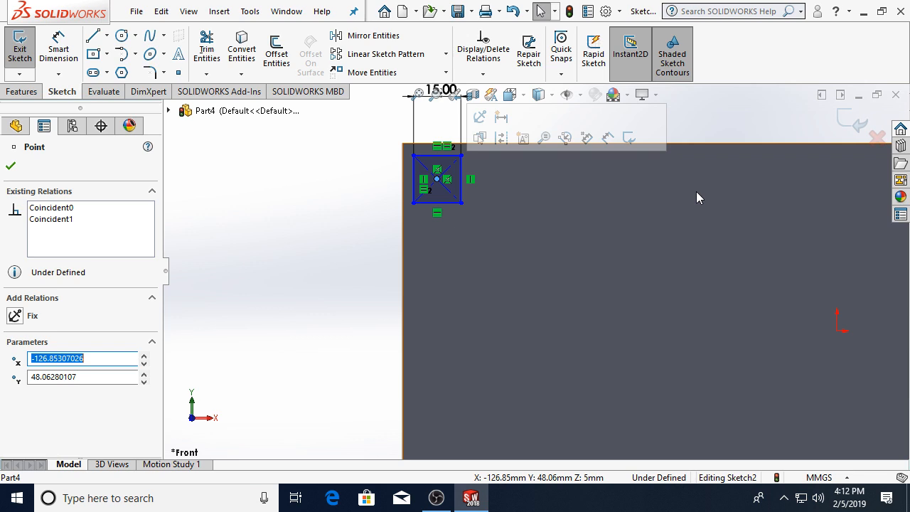
click(415, 178)
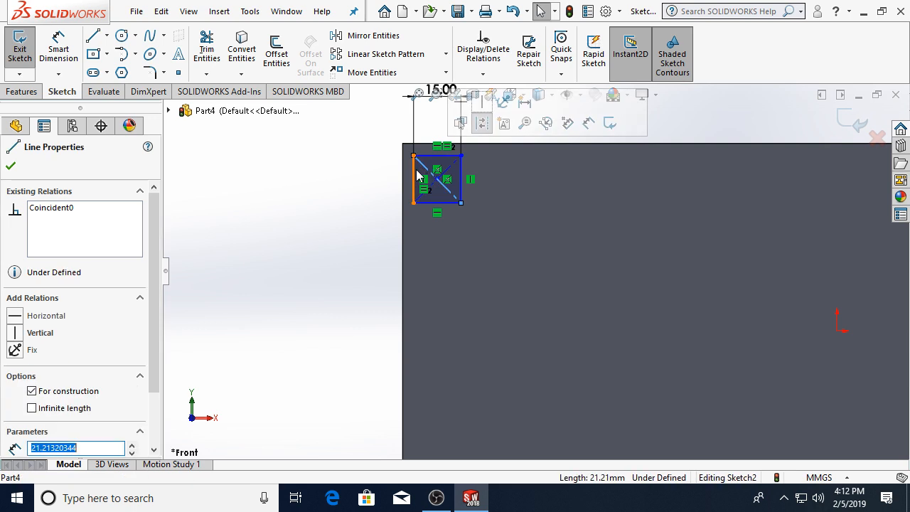
click(341, 139)
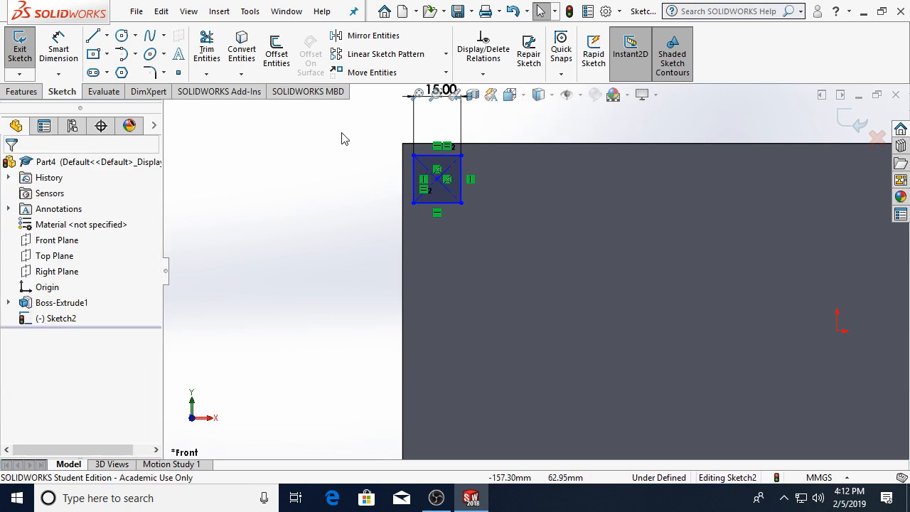
- Start a linear sketch pattern along the X-axis with the square's four sides as the entities to pattern
click(364, 55)
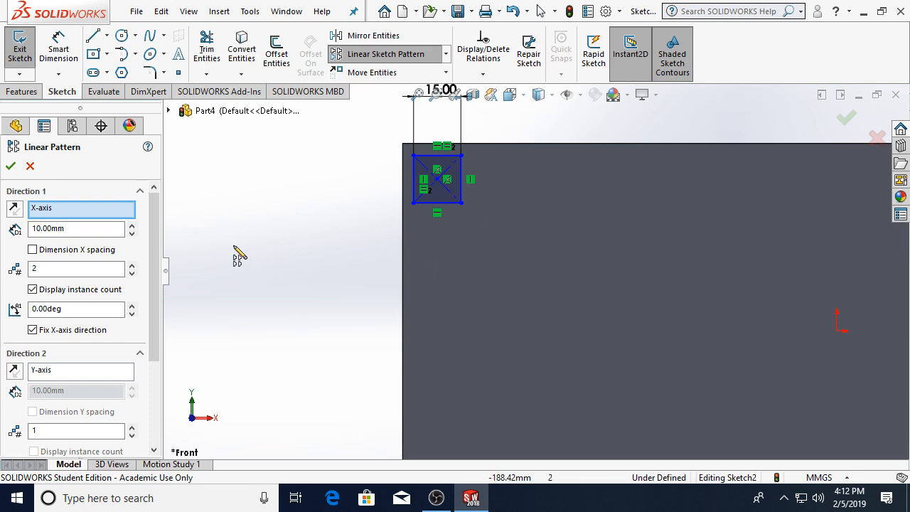
scroll(144, 327, down, 3)
scroll(140, 361, up, 3)
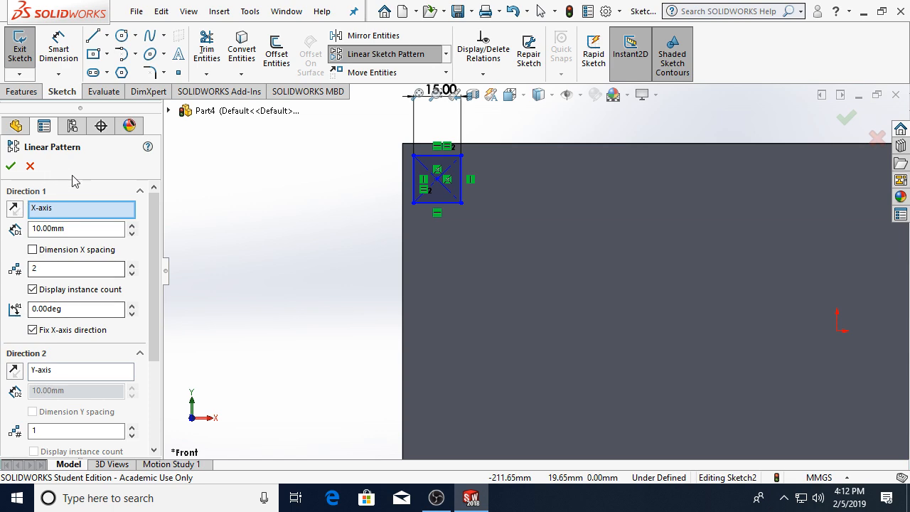
scroll(132, 321, down, 3)
click(111, 408)
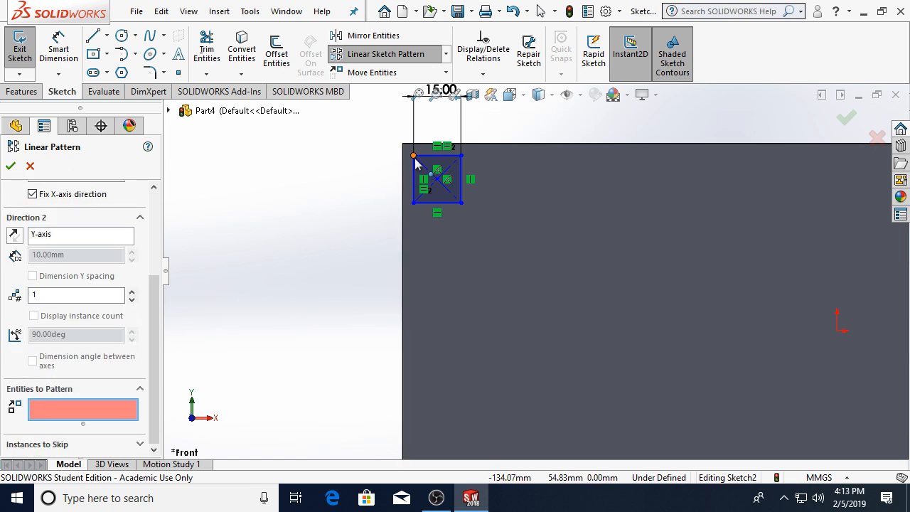
click(415, 169)
click(425, 155)
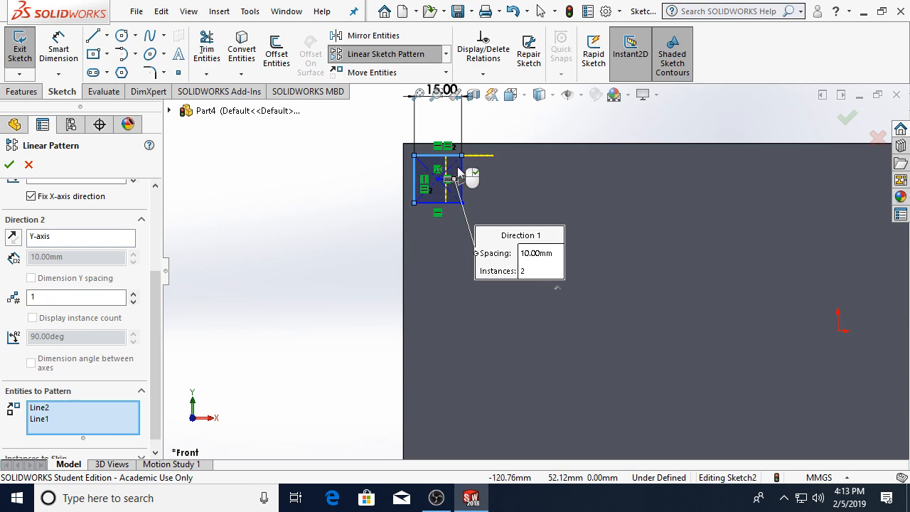
click(461, 169)
click(429, 203)
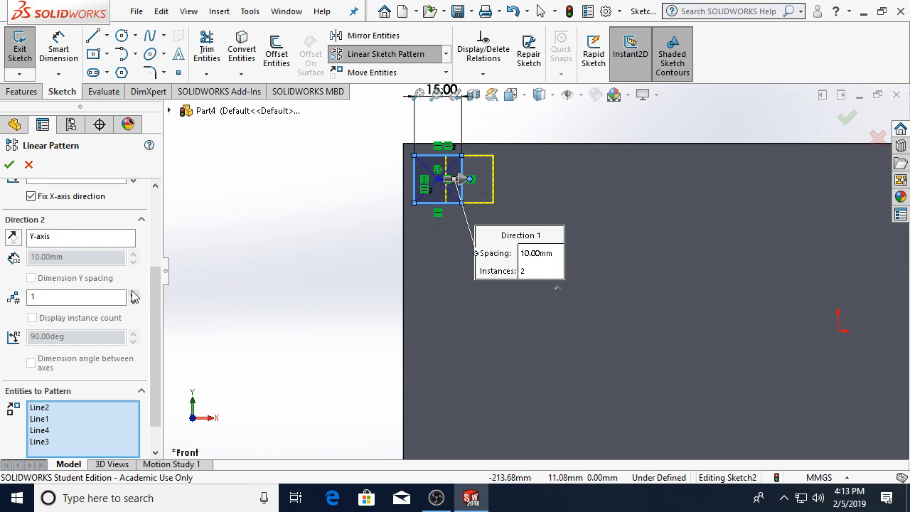
- Set the pattern's X spacing to 20 mm with 13 instances and accept the row of squares
scroll(133, 295, up, 3)
click(132, 223)
click(132, 224)
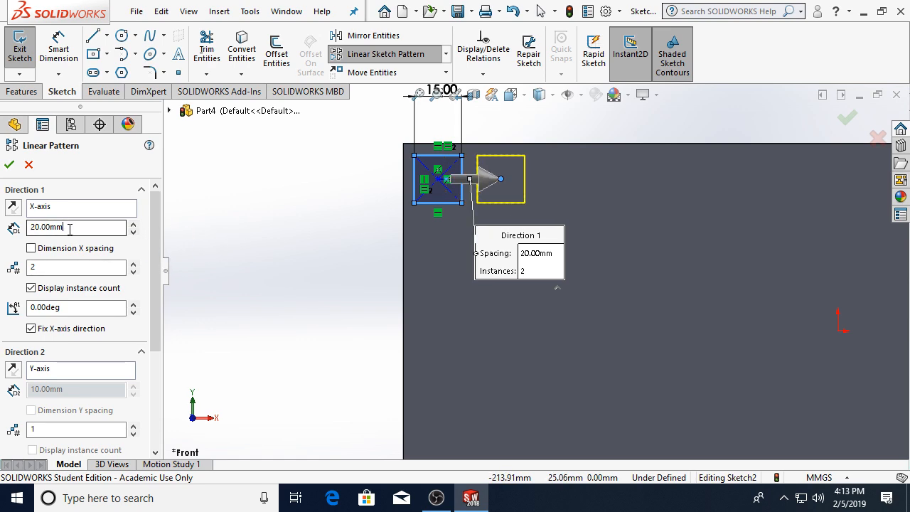
click(133, 264)
click(133, 264)
click(133, 263)
click(132, 264)
click(133, 264)
click(133, 264)
click(133, 264)
click(133, 263)
click(133, 264)
click(133, 264)
click(133, 264)
click(133, 263)
click(133, 272)
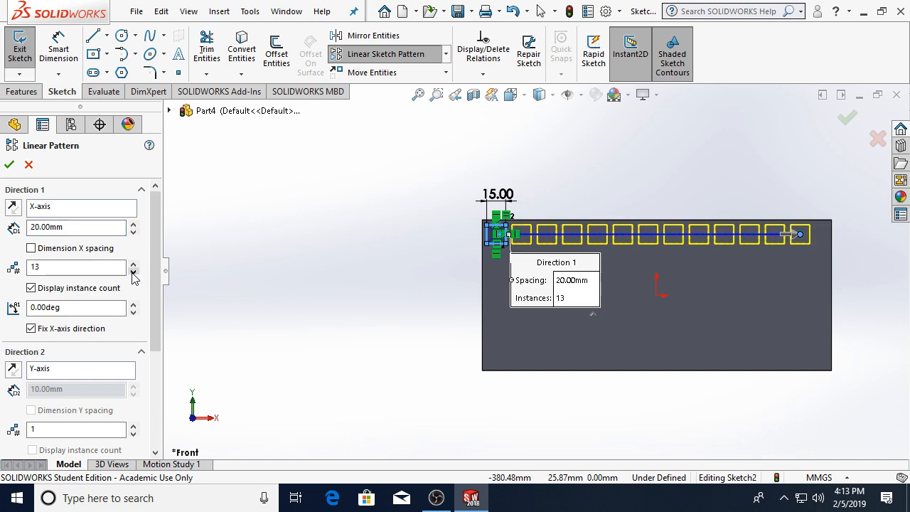
click(9, 164)
scroll(776, 251, down, 3)
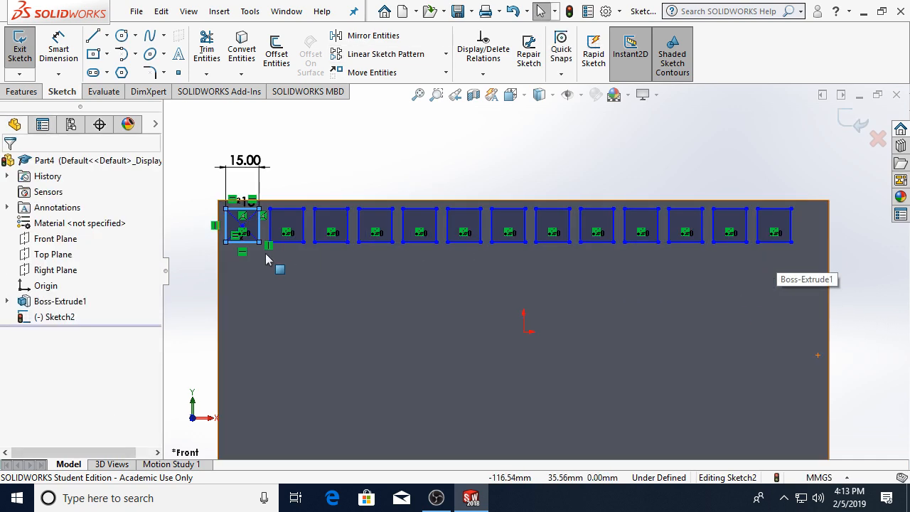
scroll(533, 325, up, 1)
scroll(386, 278, down, 2)
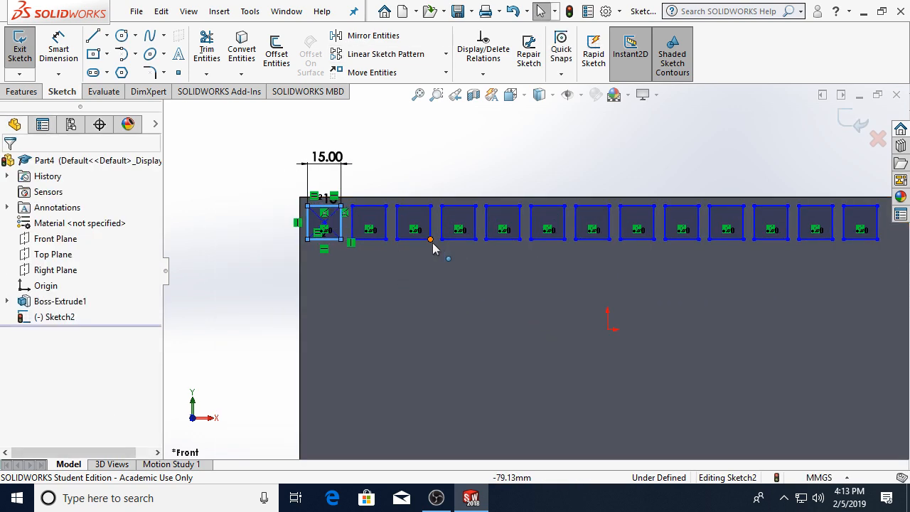
scroll(432, 245, down, 2)
scroll(477, 275, up, 1)
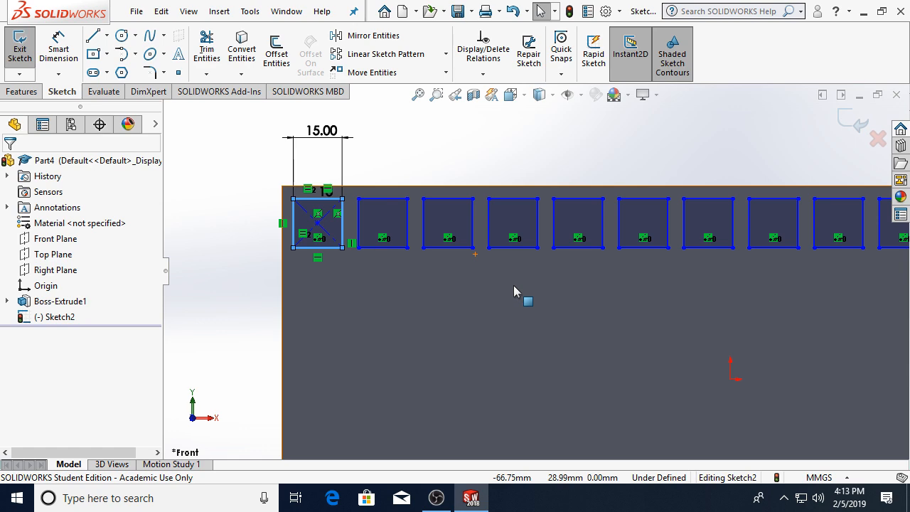
- Draw a horizontal construction line from the plate's left edge to the midpoint of the first square's left side
scroll(603, 260, up, 1)
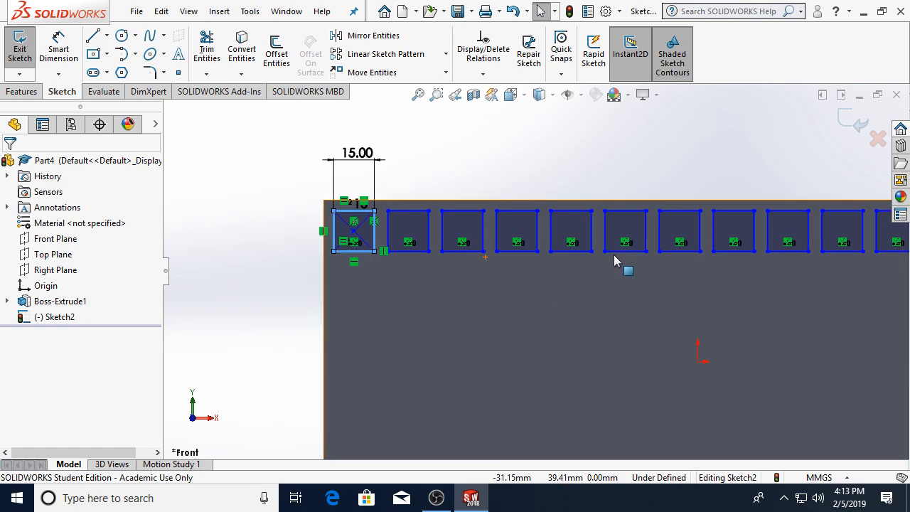
scroll(616, 261, up, 3)
scroll(501, 292, down, 2)
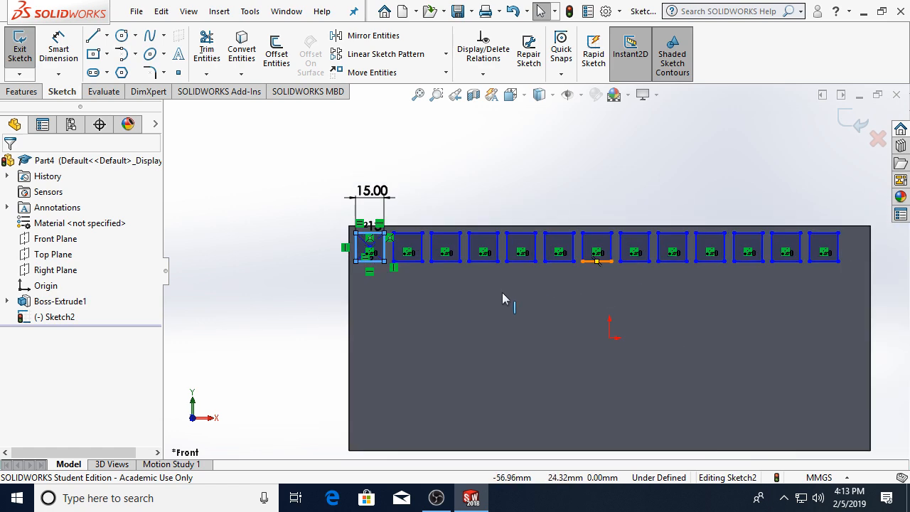
ctrl+click(407, 263)
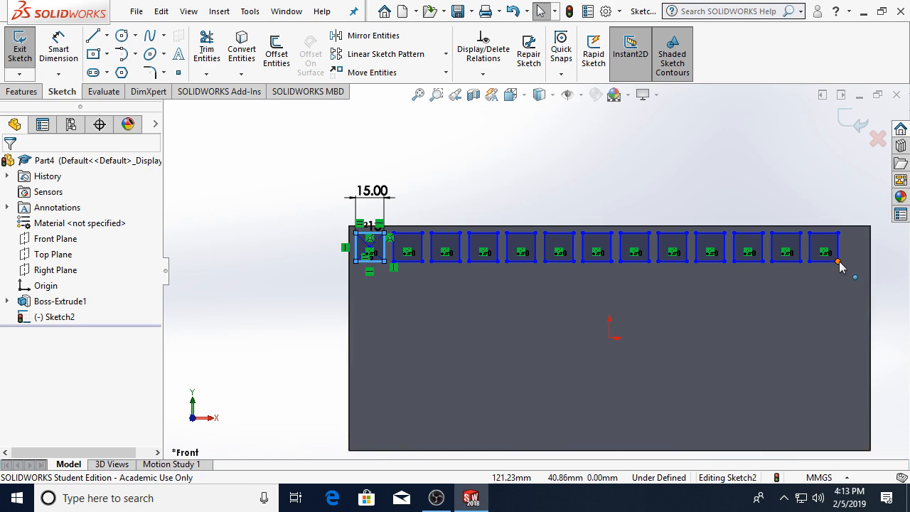
scroll(779, 252, down, 1)
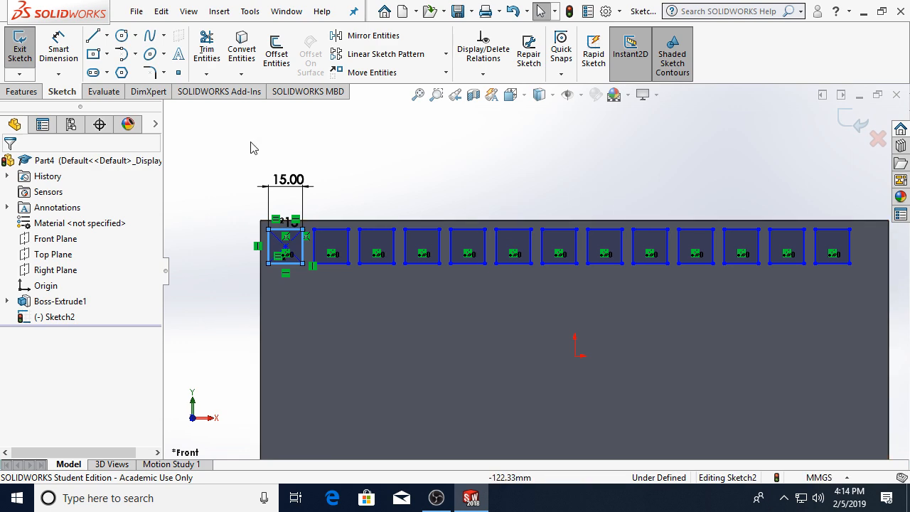
click(92, 35)
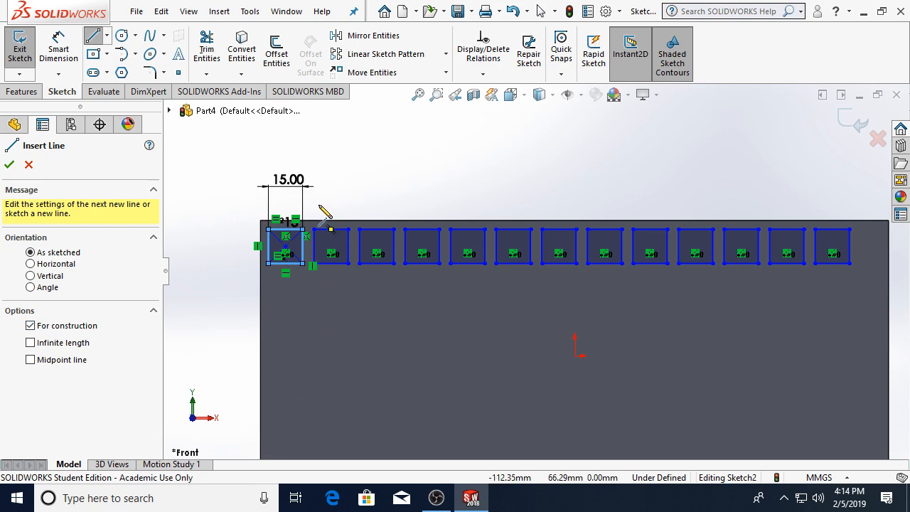
scroll(334, 227, down, 3)
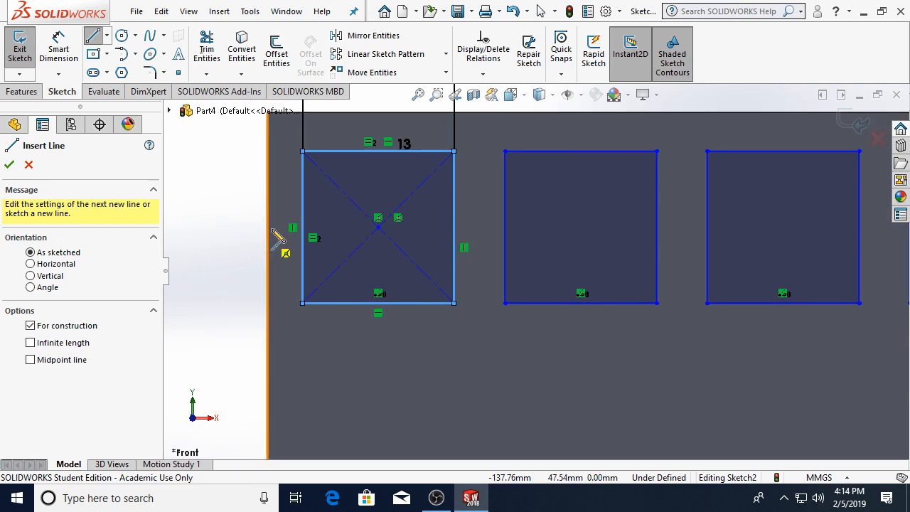
scroll(277, 242, down, 2)
click(292, 242)
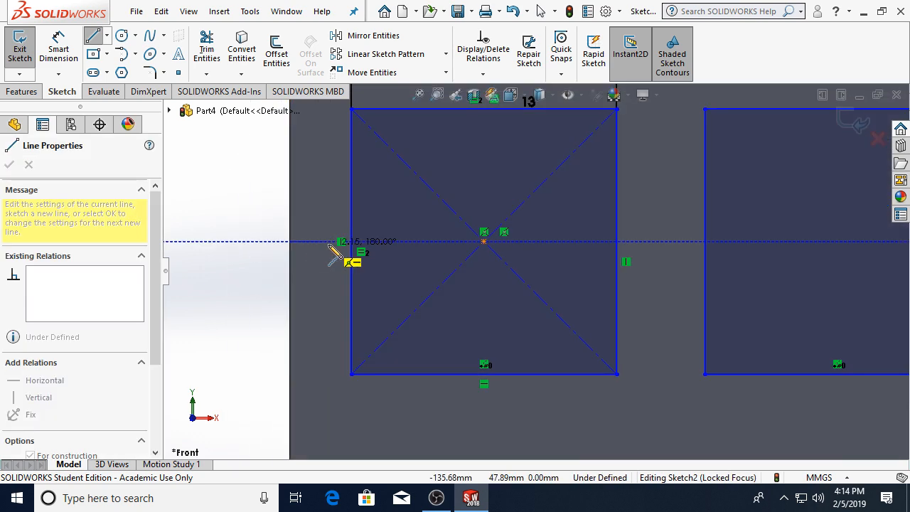
click(351, 242)
key(Escape)
key(Escape)
- Draw a horizontal construction line from the midpoint of the last square's right side to the plate's right edge
scroll(534, 301, up, 3)
scroll(812, 305, up, 5)
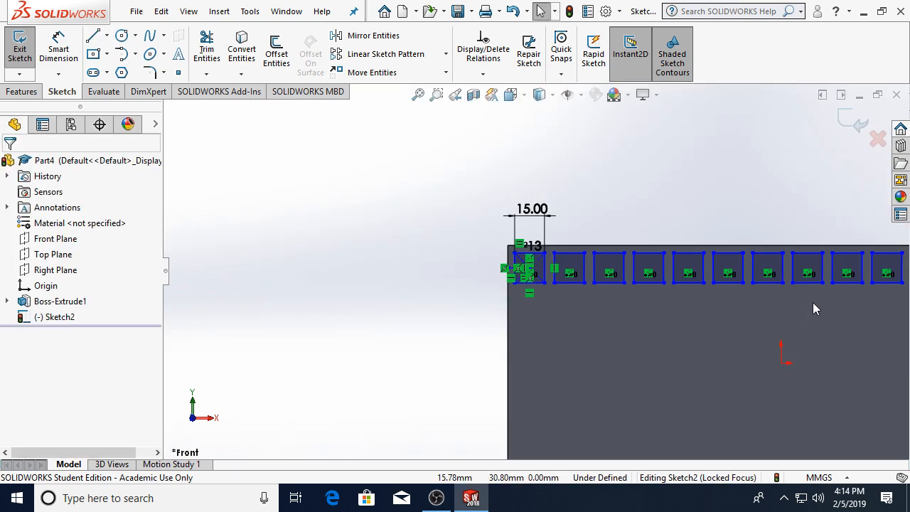
scroll(768, 277, down, 5)
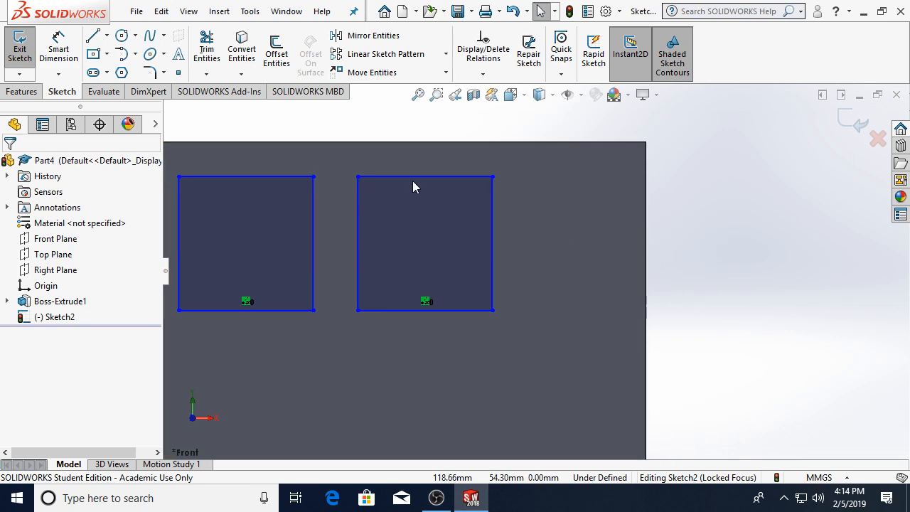
click(92, 35)
click(67, 326)
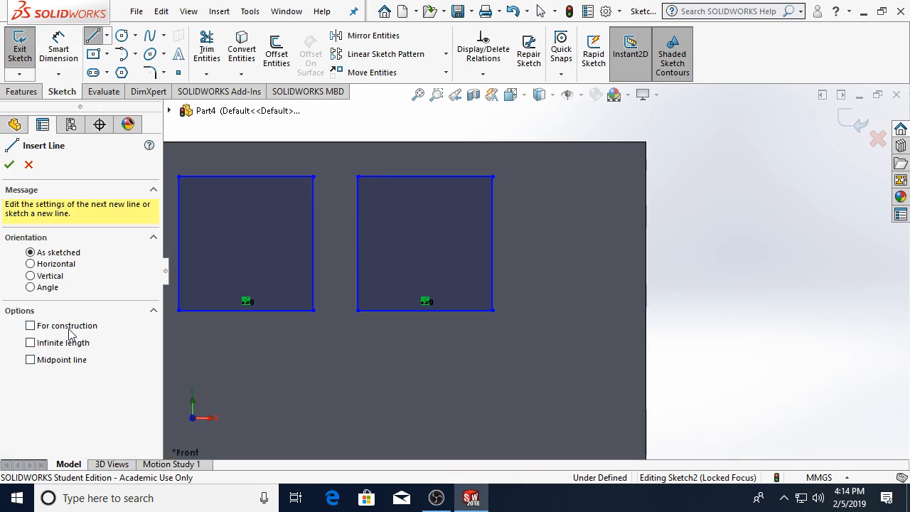
click(493, 243)
click(648, 246)
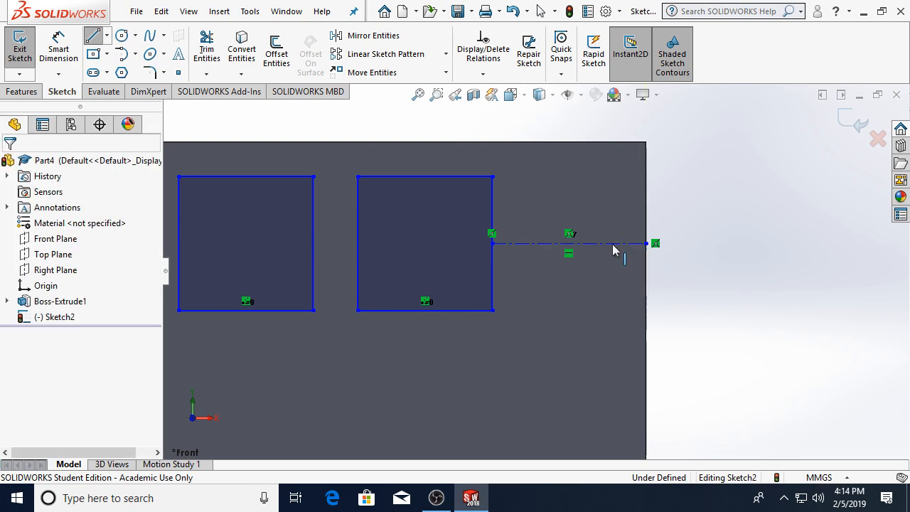
key(Escape)
- Add an Equal relation between the two construction lines that join the row of squares to the plate's side edges
scroll(399, 348, up, 7)
scroll(279, 271, down, 3)
scroll(279, 270, down, 3)
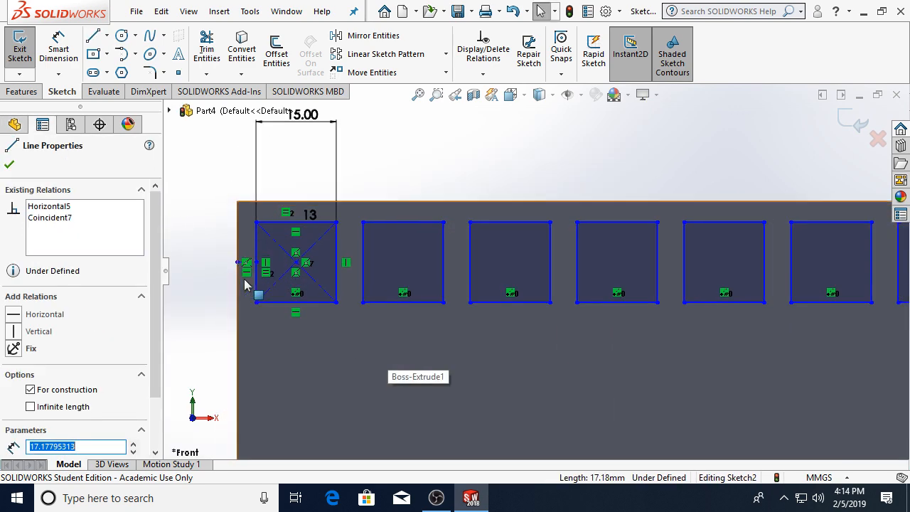
scroll(244, 280, down, 9)
ctrl+click(445, 277)
scroll(105, 434, down, 3)
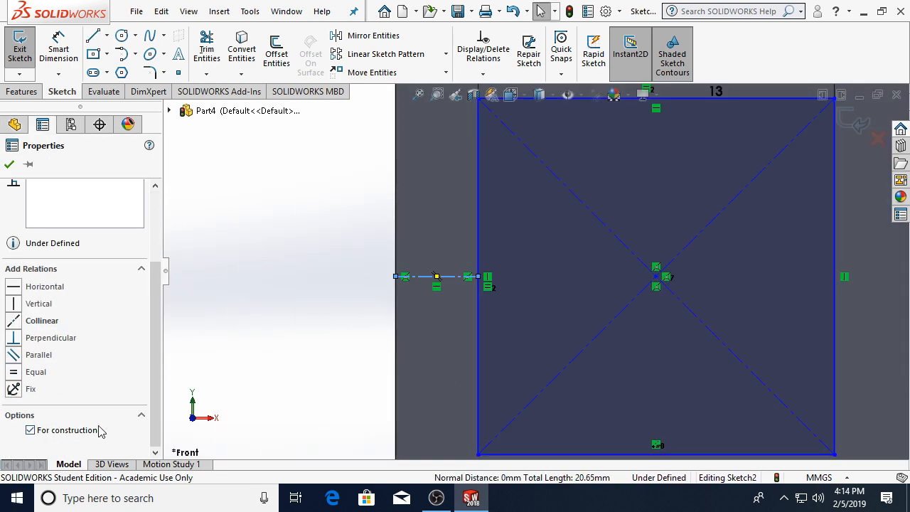
click(45, 379)
scroll(772, 369, up, 5)
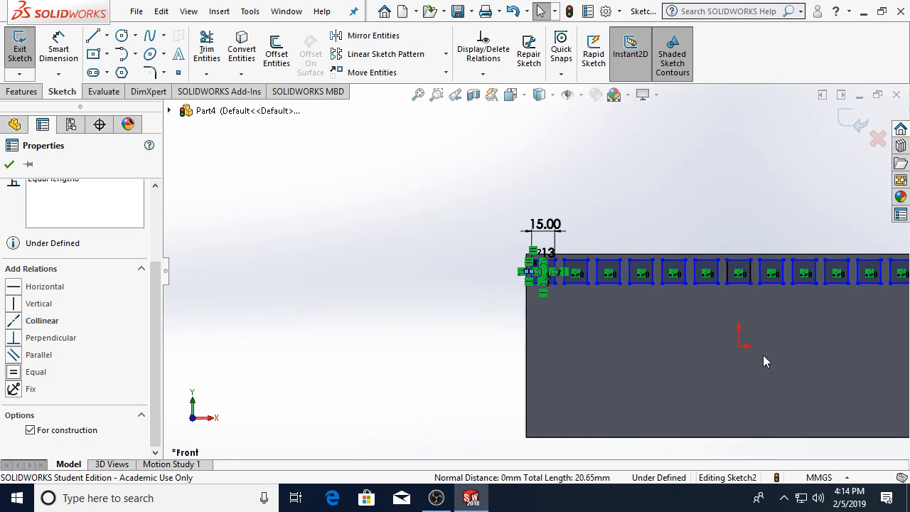
scroll(755, 292, down, 2)
click(841, 291)
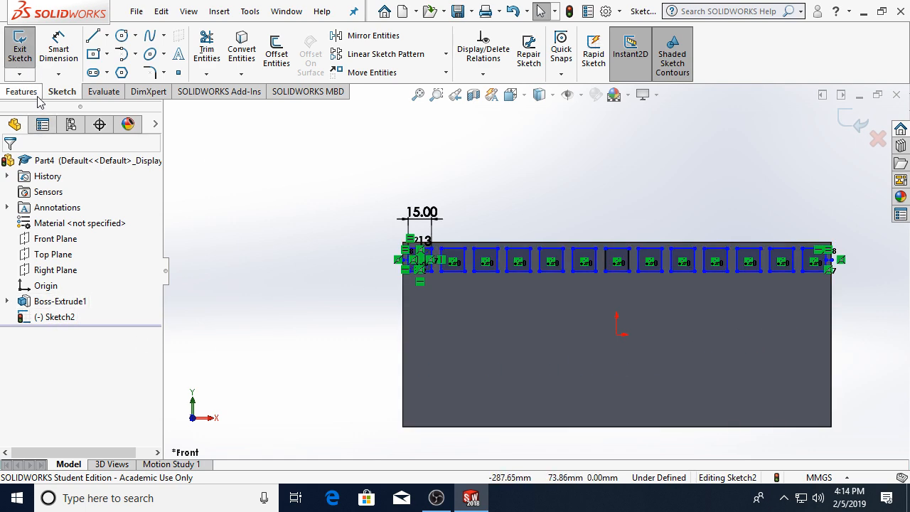
- Dimension the distance between the third square's top side and the plate's top edge at 5 mm
click(489, 251)
scroll(484, 253, down, 7)
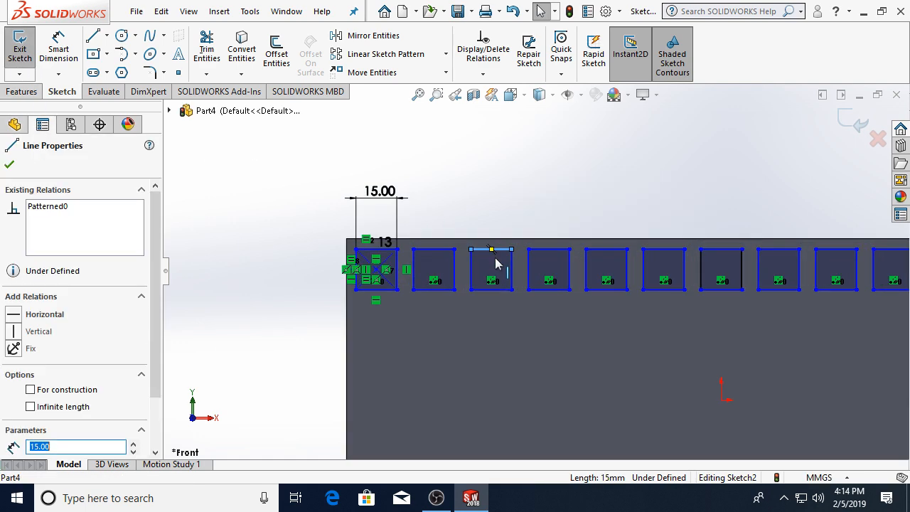
click(386, 183)
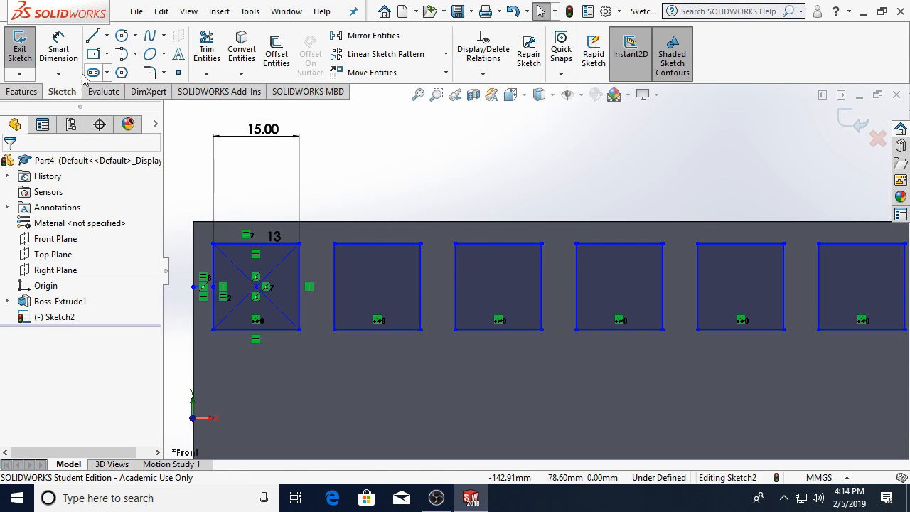
click(491, 243)
click(501, 221)
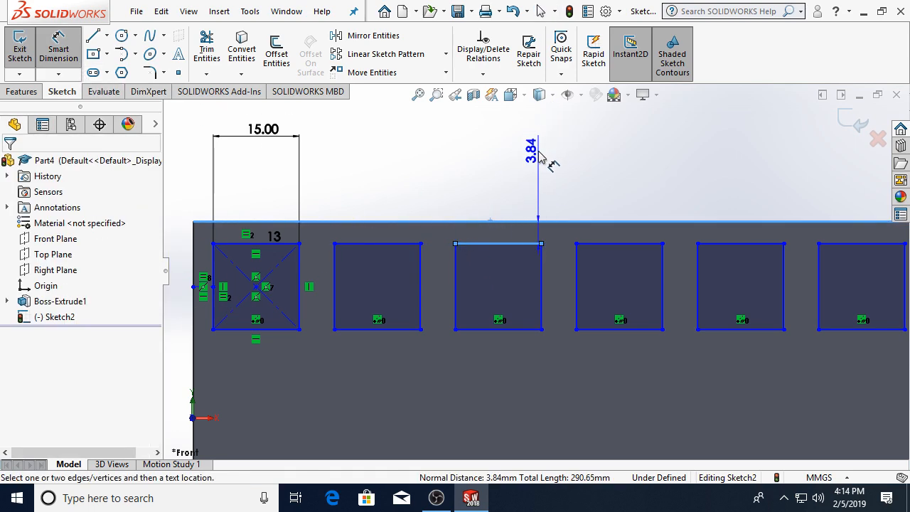
click(544, 172)
text(5)
key(Return)
scroll(574, 248, up, 5)
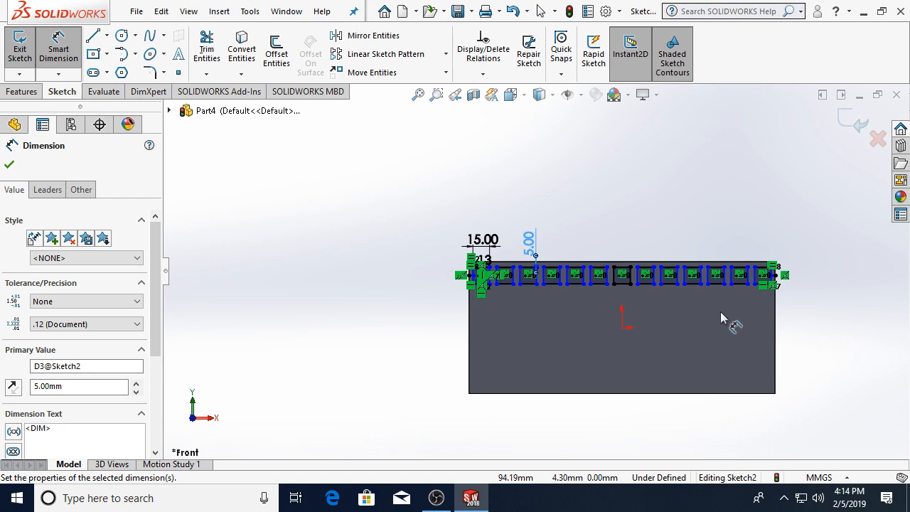
scroll(731, 331, down, 3)
scroll(426, 270, down, 4)
key(Escape)
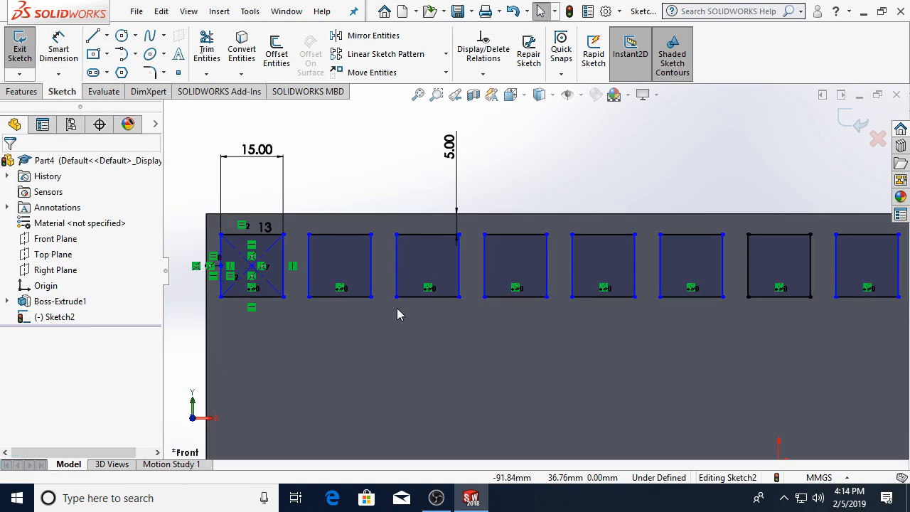
- Draw a horizontal construction line across the gap between the first and second squares, joining their facing sides
drag(396, 307, 405, 298)
scroll(403, 295, up, 2)
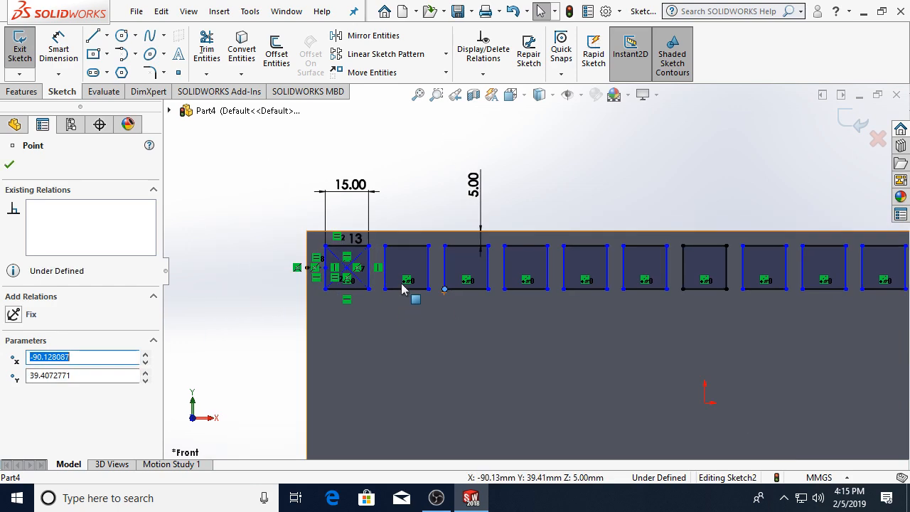
scroll(402, 294, down, 3)
scroll(305, 203, down, 3)
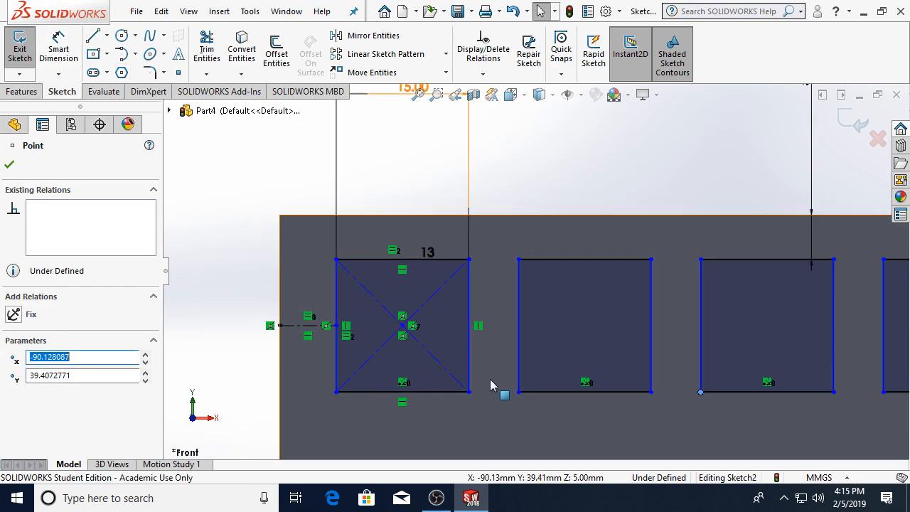
click(92, 36)
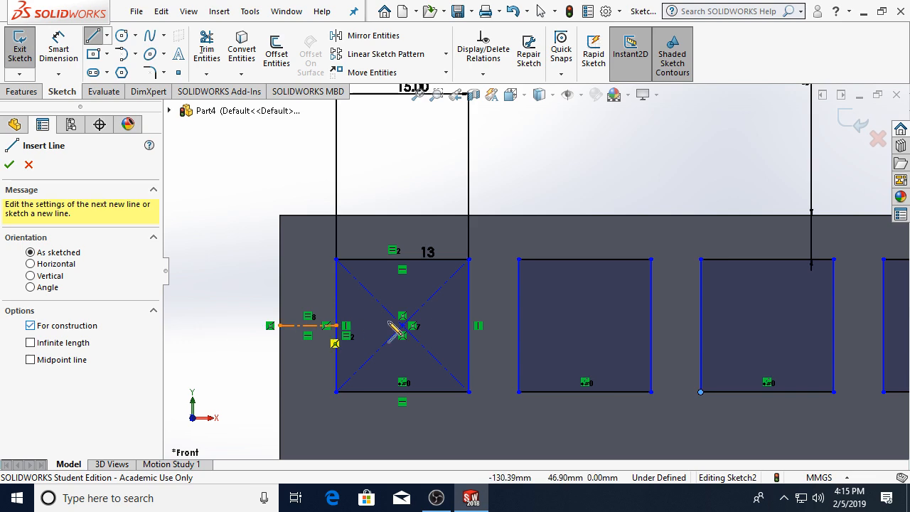
click(469, 325)
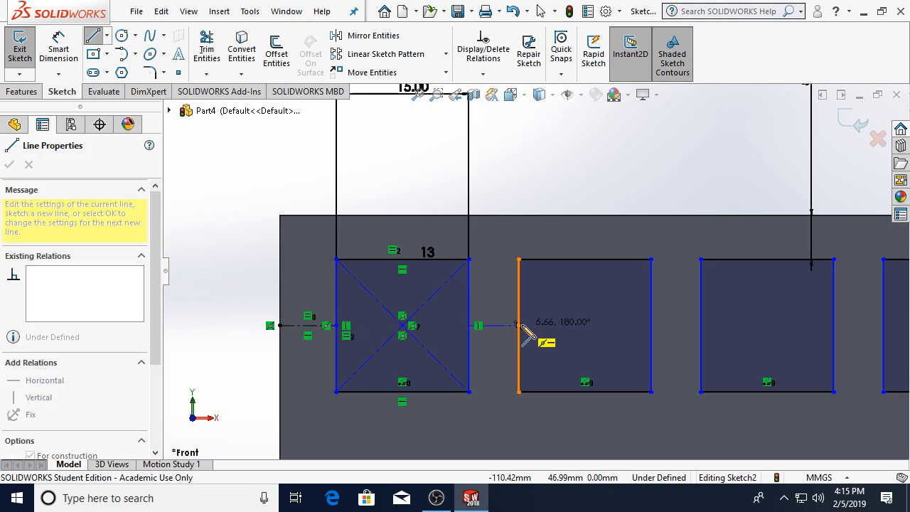
key(Escape)
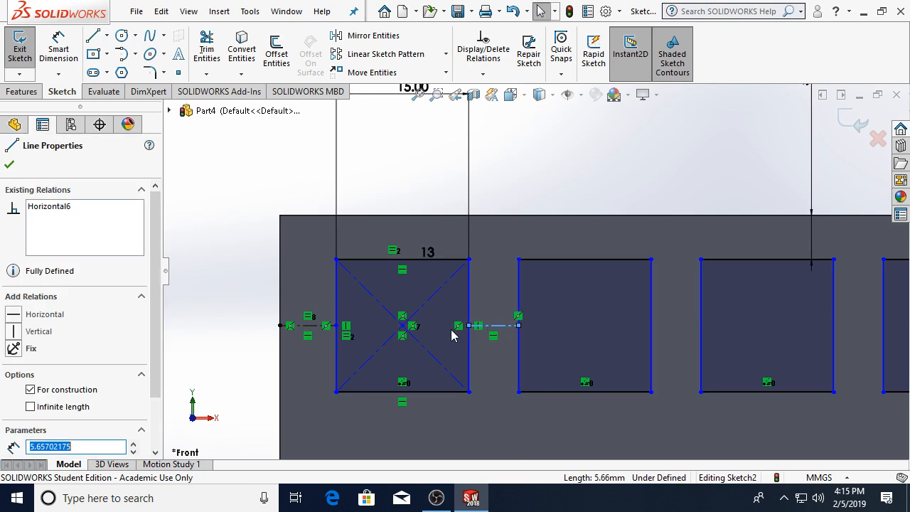
- Make the gap line equal to the construction line at the plate's left edge and exit the sketch
ctrl+click(490, 326)
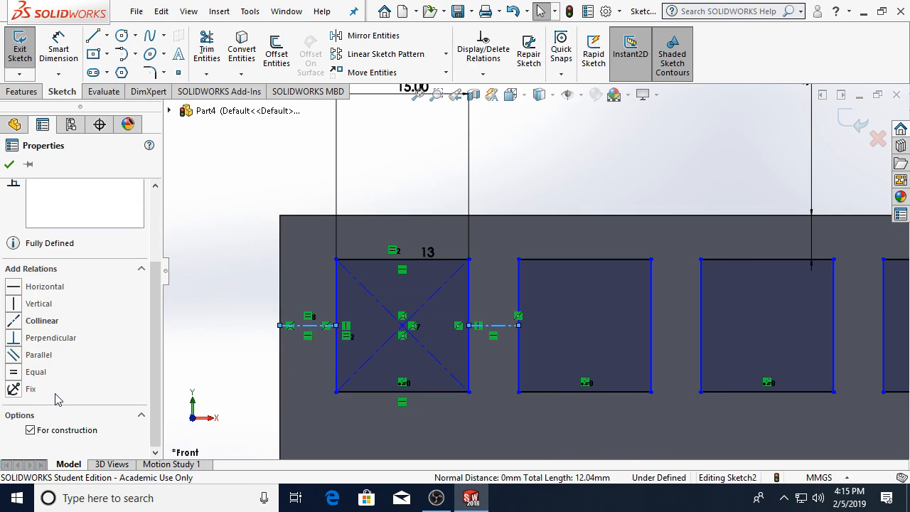
click(98, 375)
scroll(701, 349, up, 6)
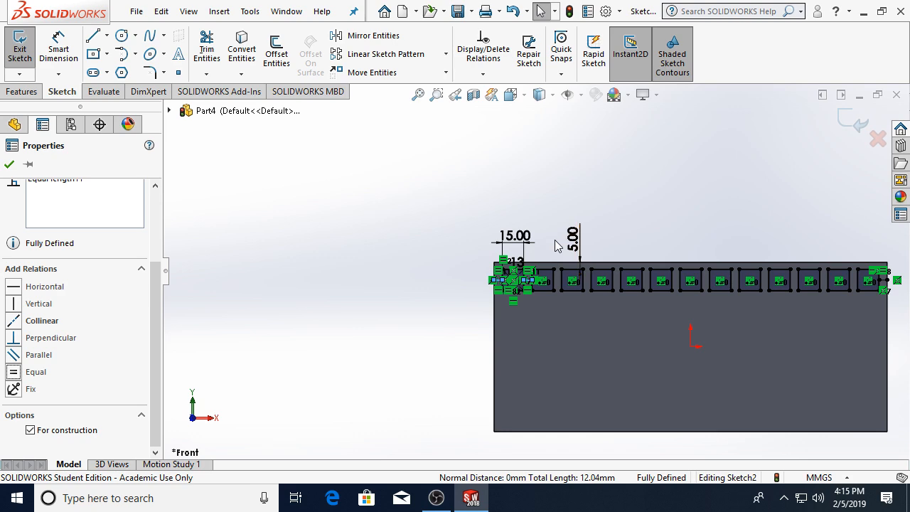
click(20, 48)
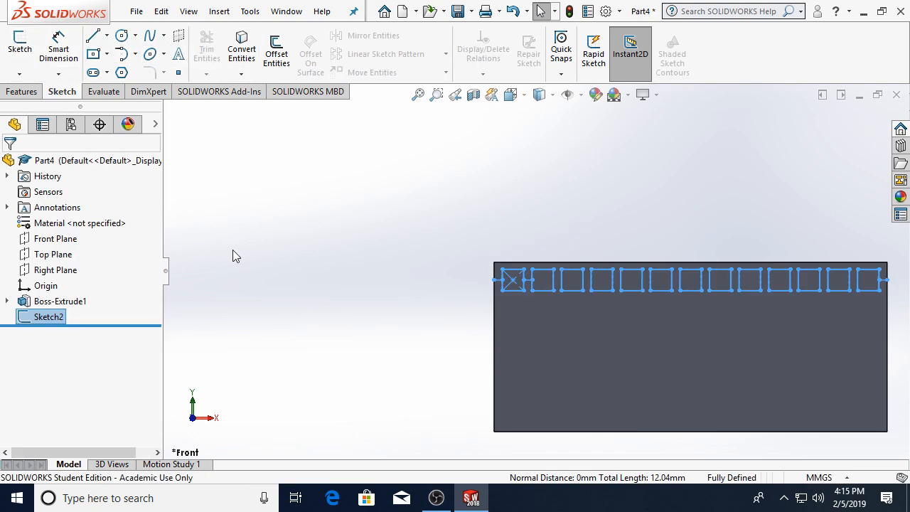
- Edit the plate's base sketch to dimension the rectangle's width at 350 mm, and exit the sketch
click(6, 301)
right_click(71, 316)
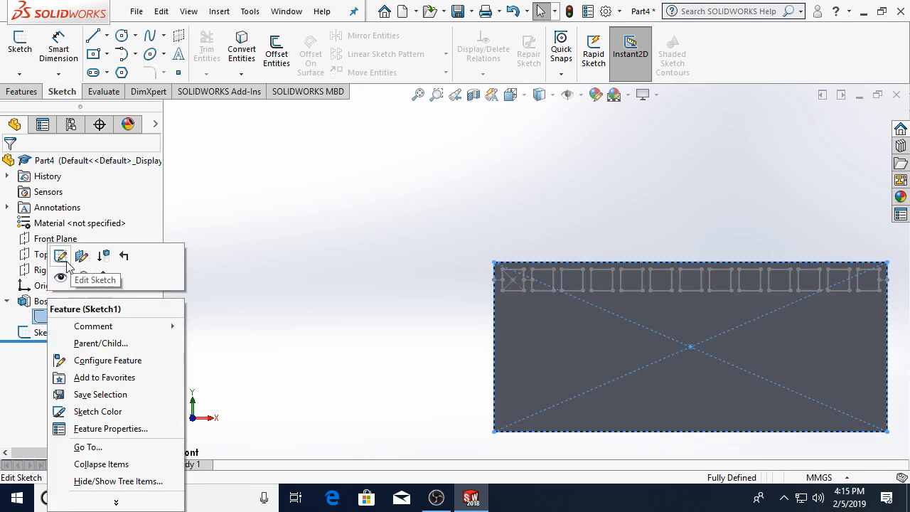
click(57, 257)
scroll(682, 327, up, 2)
click(58, 48)
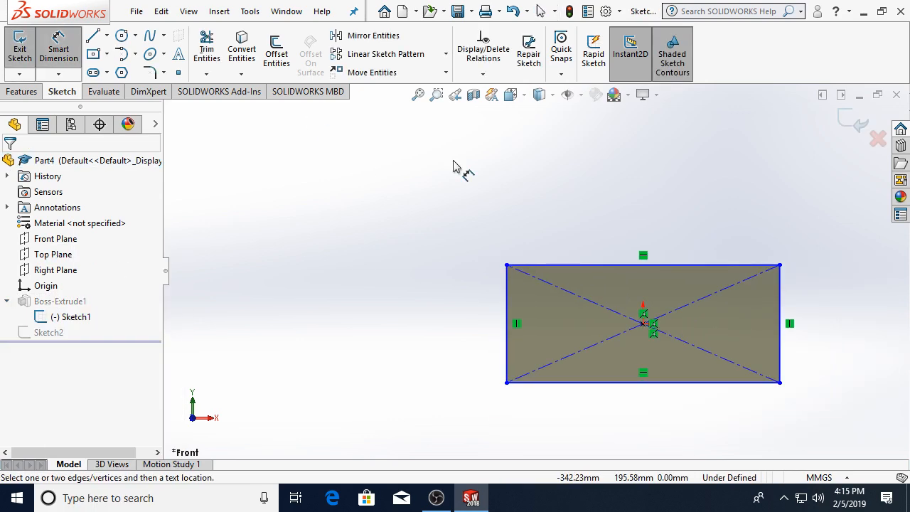
click(694, 266)
click(682, 223)
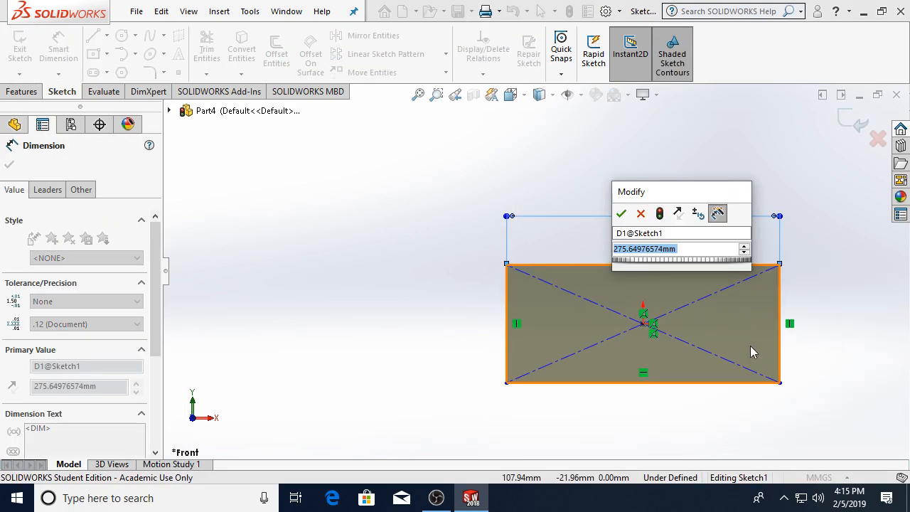
text(350)
key(Return)
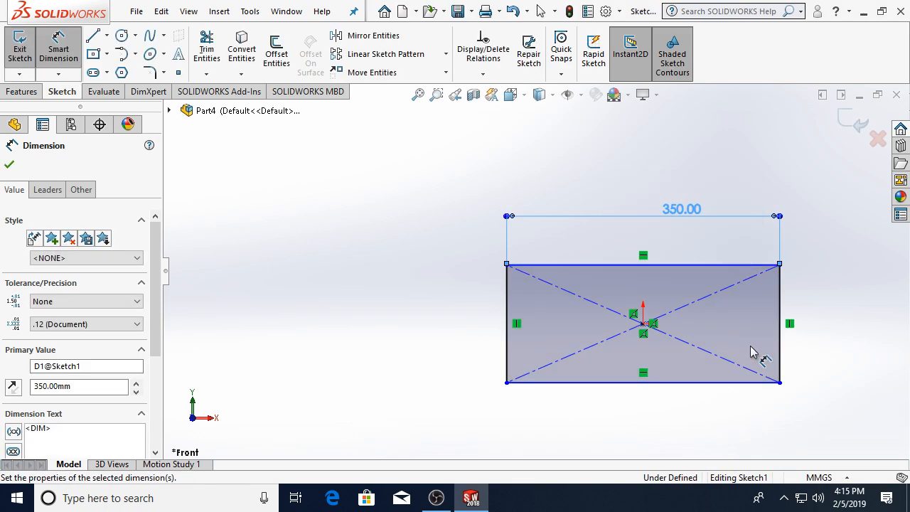
click(9, 164)
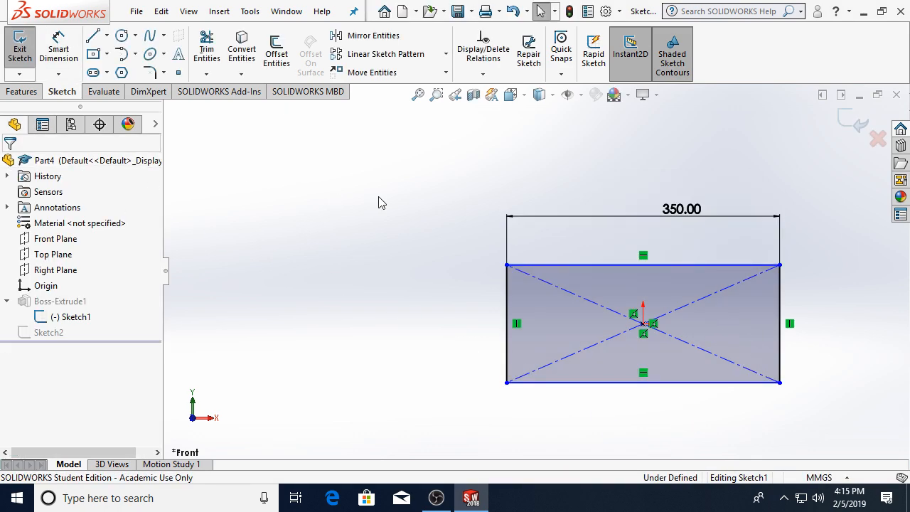
click(14, 54)
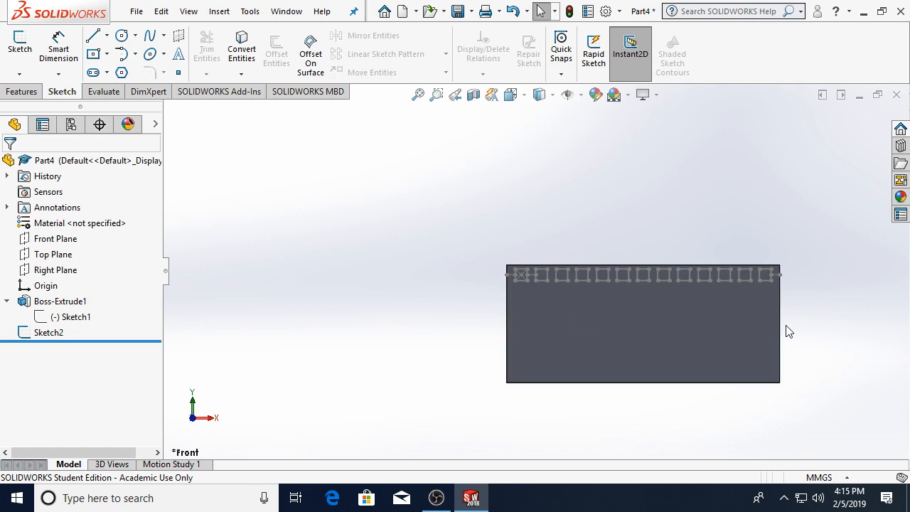
- Edit the plate's base sketch to set the rectangle's width dimension to 500 mm, and exit the sketch
right_click(66, 317)
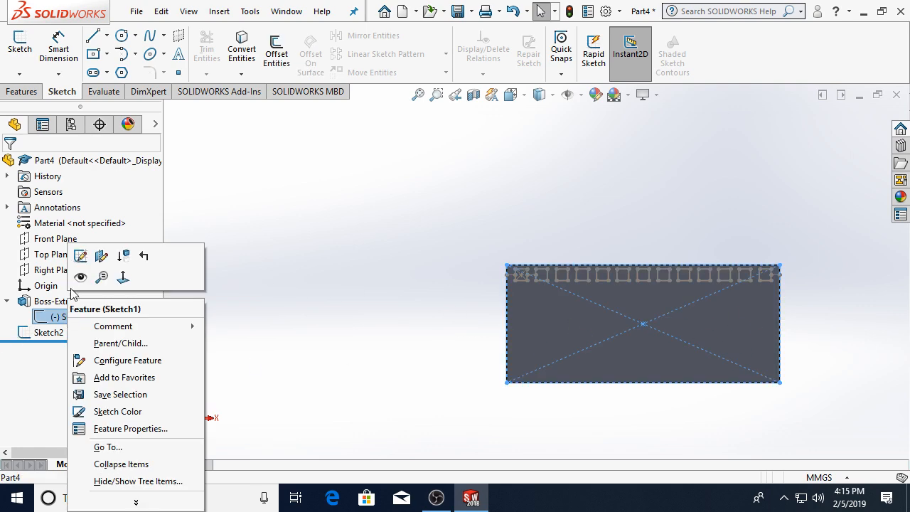
click(80, 258)
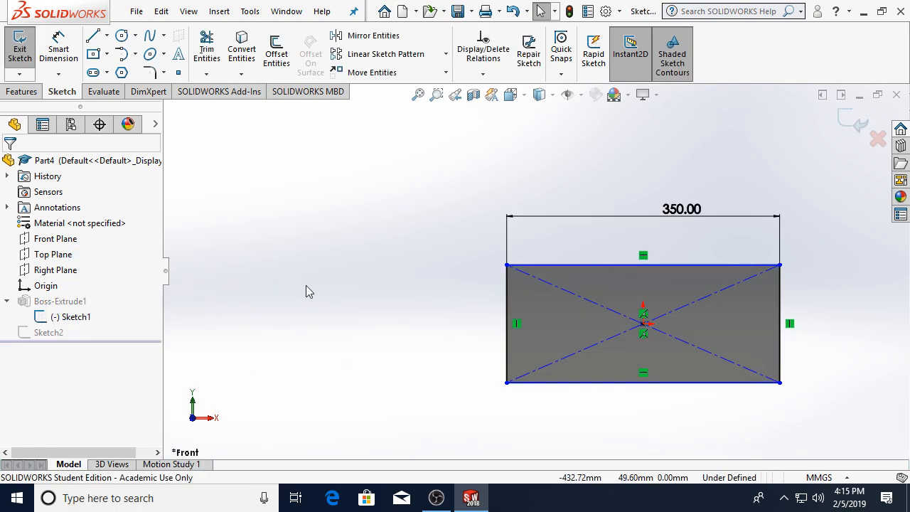
double_click(703, 218)
text(500)
key(Return)
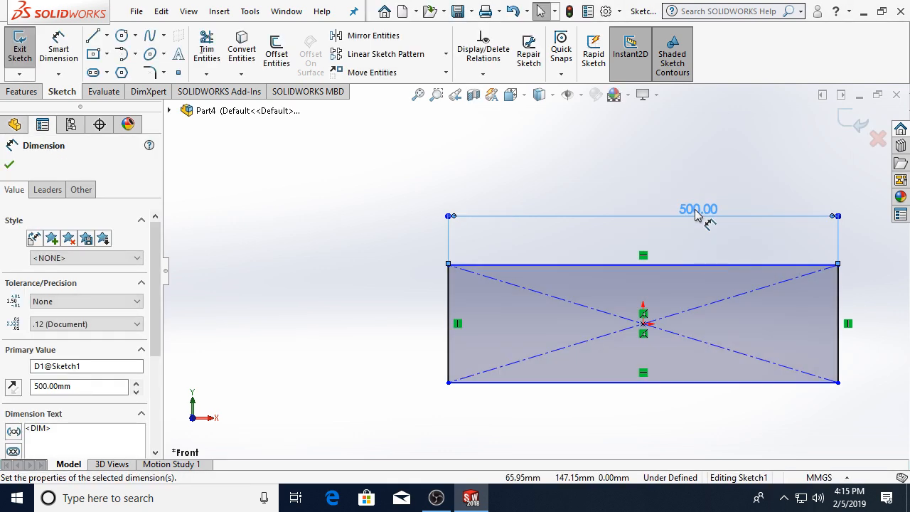
click(20, 50)
- Open the squares sketch and cut the whole row of squares from the plate with a Through All extruded cut
right_click(47, 333)
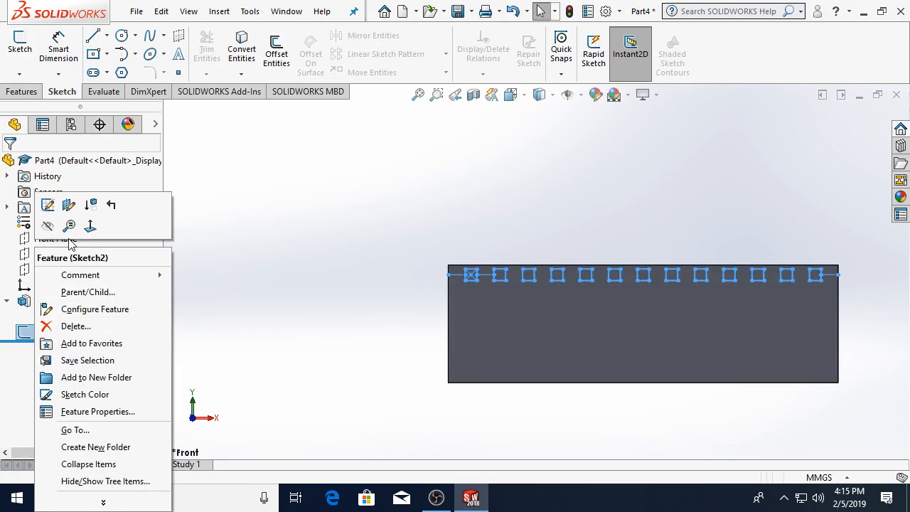
click(47, 205)
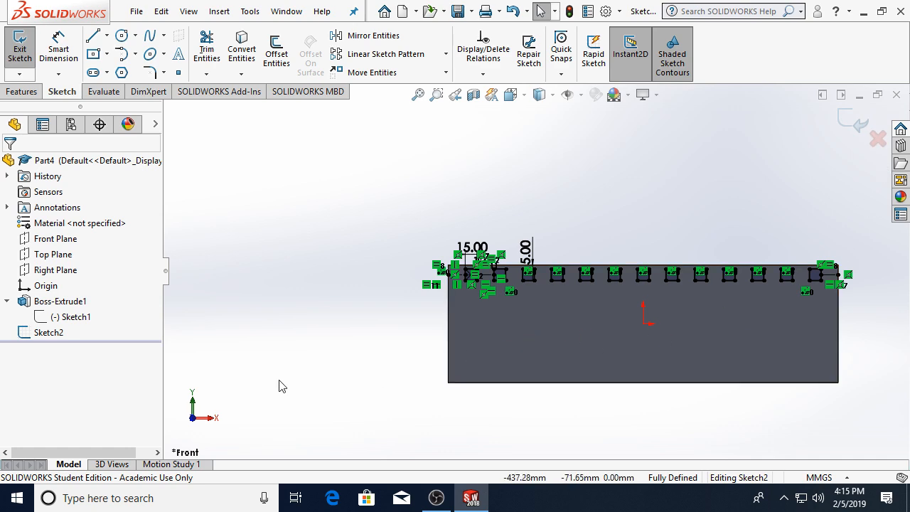
click(47, 332)
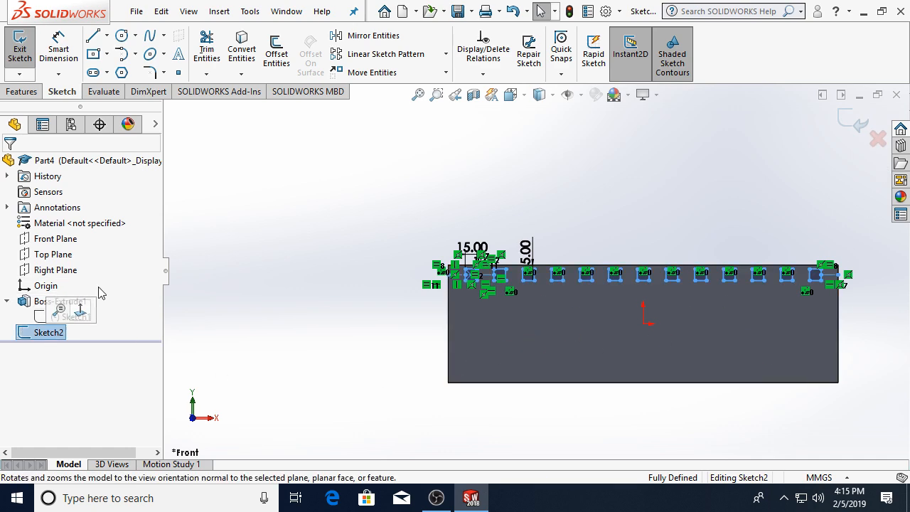
click(22, 91)
click(216, 53)
click(89, 250)
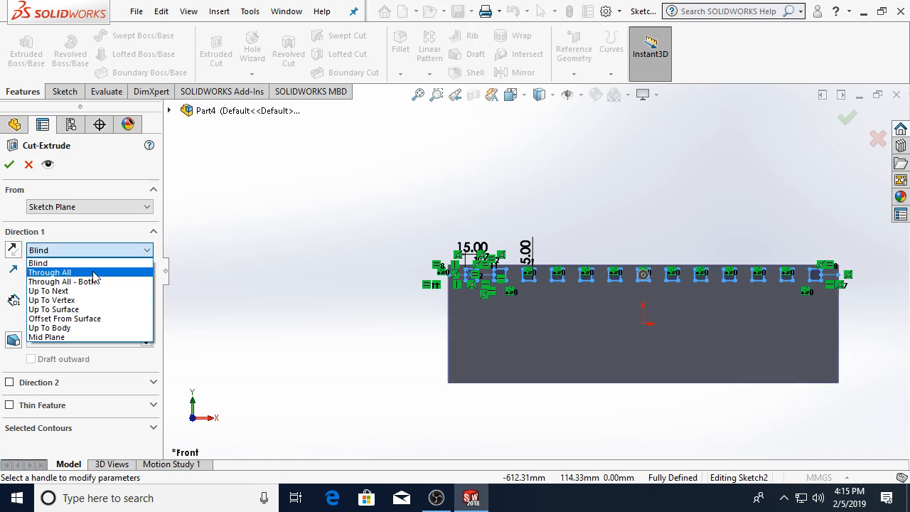
click(44, 269)
click(9, 164)
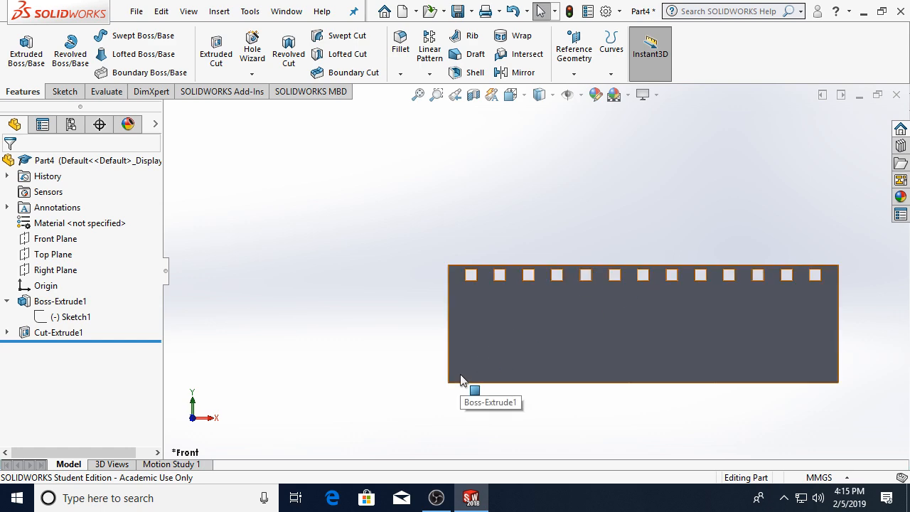
- Delete the extruded cut of the squares and the sketch it was built from
click(66, 331)
key(Delete)
key(Return)
click(49, 332)
key(Delete)
key(Return)
- Start a sketch on the plate's front face and draw a center rectangle about 18 mm wide near the plate's upper-left corner
click(62, 91)
click(25, 63)
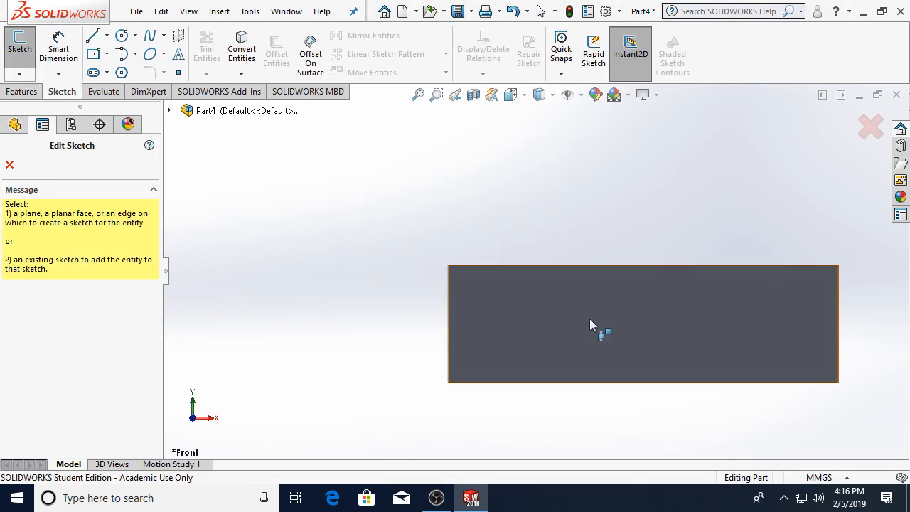
click(552, 312)
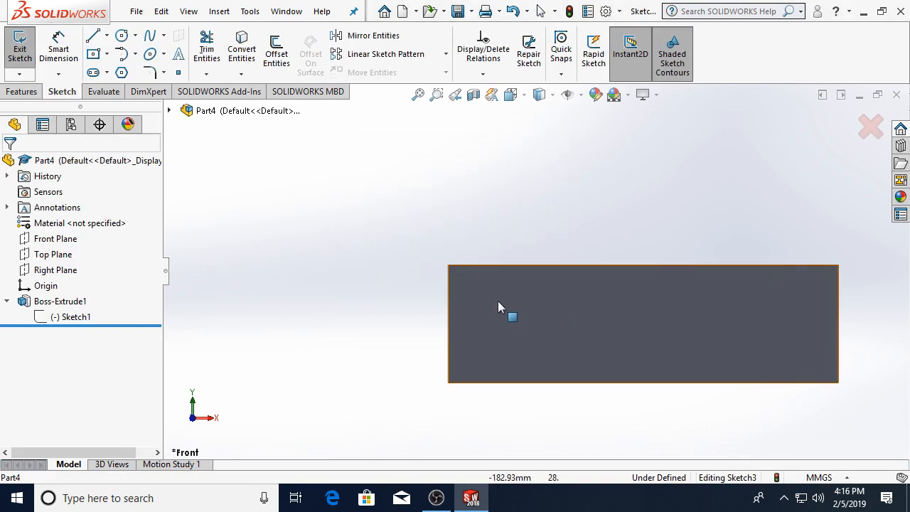
click(93, 53)
scroll(509, 288, down, 2)
click(415, 265)
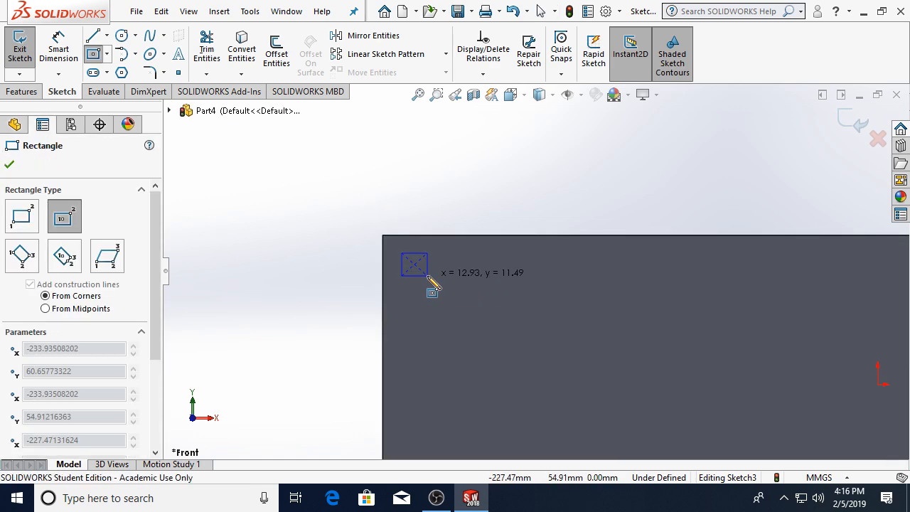
click(433, 277)
key(Escape)
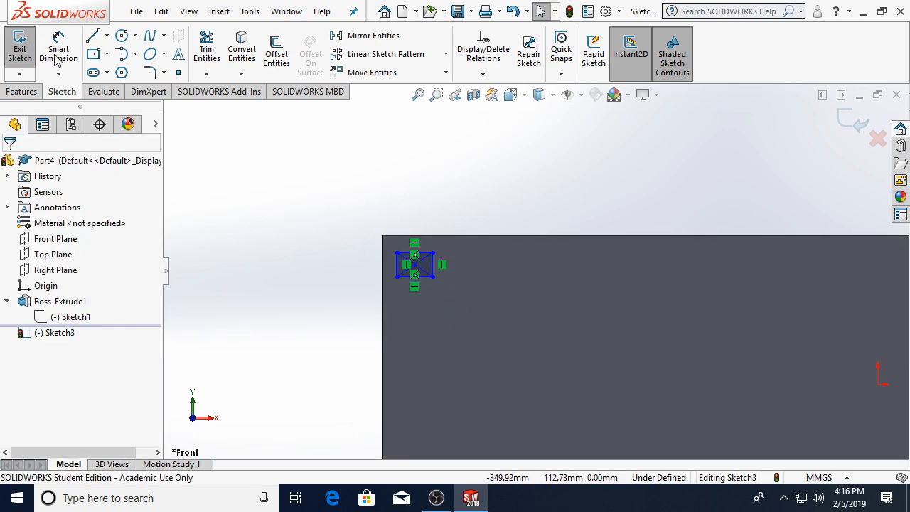
click(94, 55)
click(11, 164)
- Dimension the small rectangle's top side at 15 mm
click(58, 48)
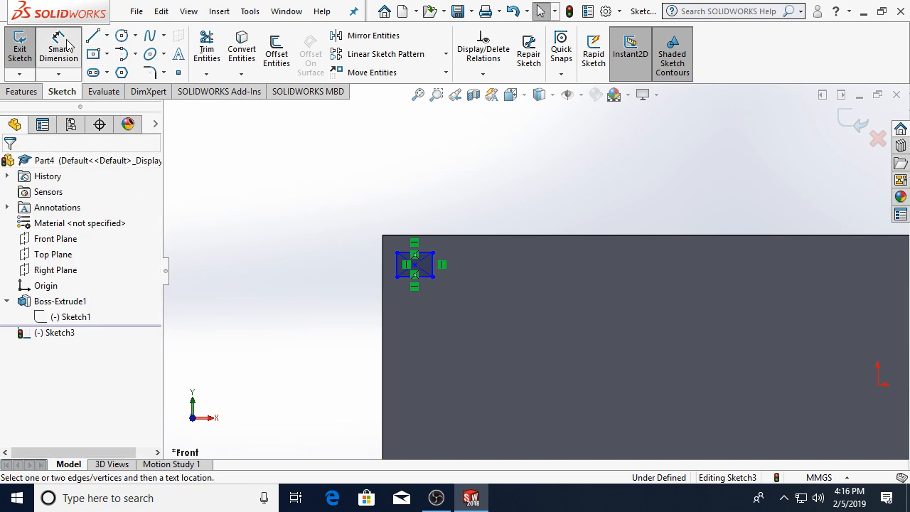
scroll(432, 248, down, 5)
click(465, 297)
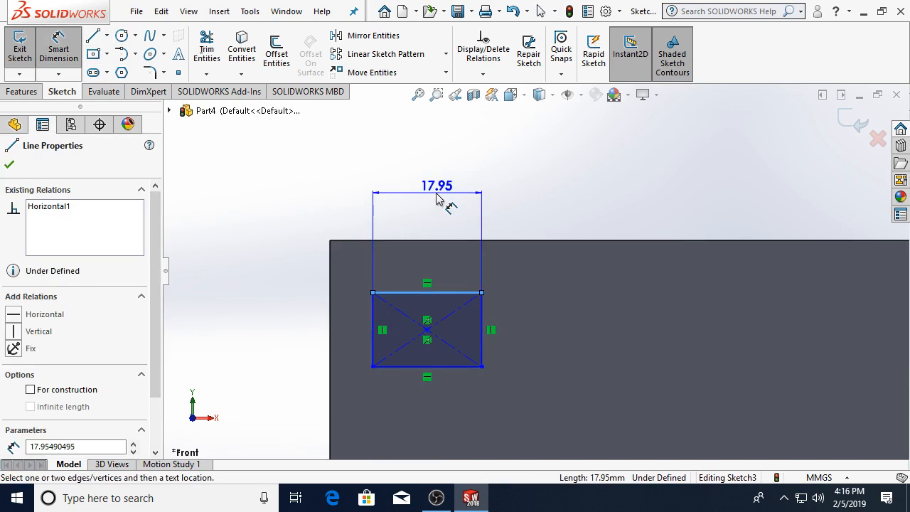
click(447, 198)
text(15)
key(Return)
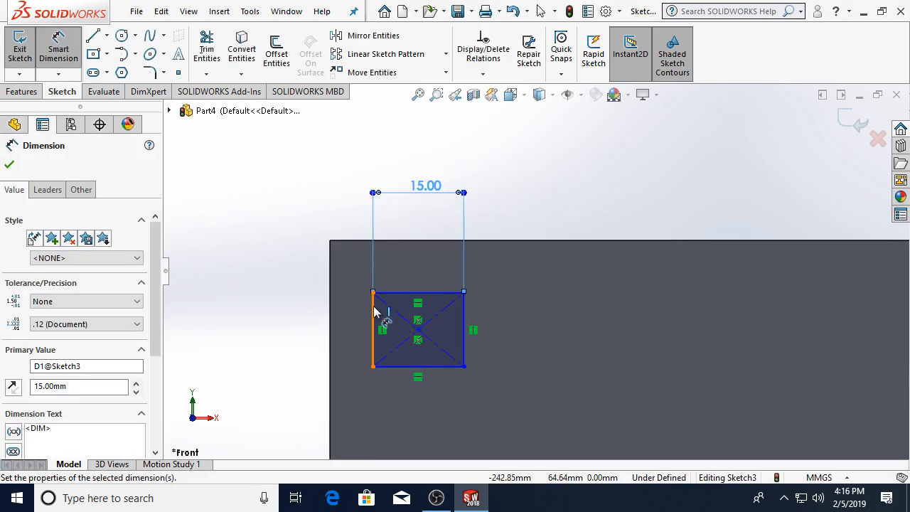
key(Escape)
- Make the small rectangle's left side equal in length to its top side
click(374, 307)
ctrl+click(418, 293)
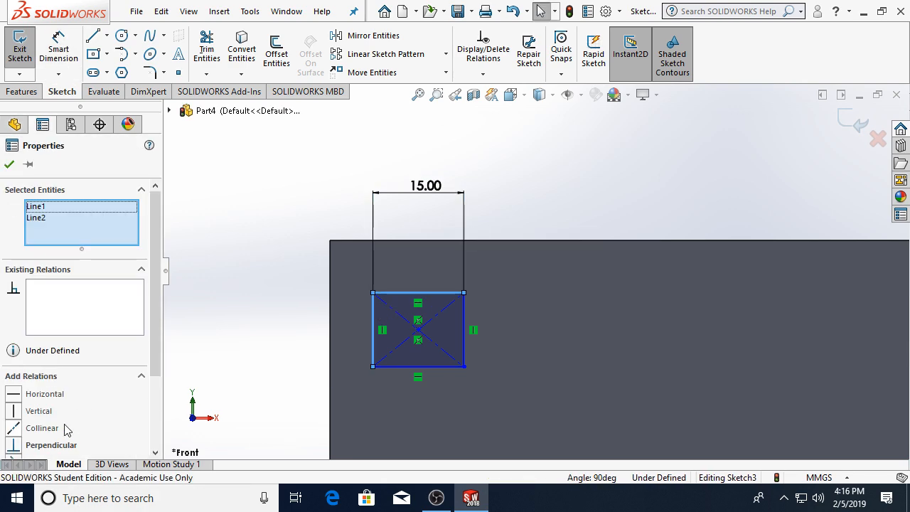
scroll(64, 426, down, 3)
click(32, 371)
- Cut the 15 mm square out of the plate with an extruded cut set to Through All
click(21, 95)
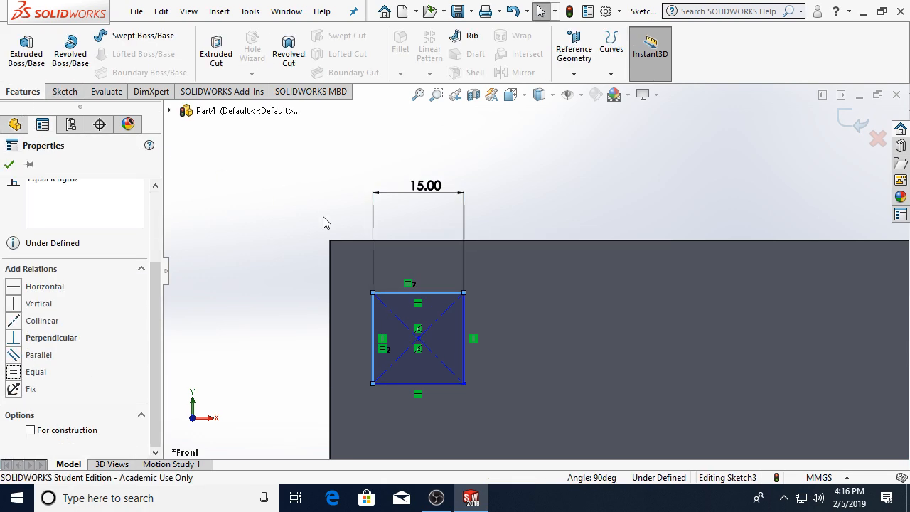
click(323, 217)
scroll(313, 214, up, 4)
click(29, 60)
click(216, 54)
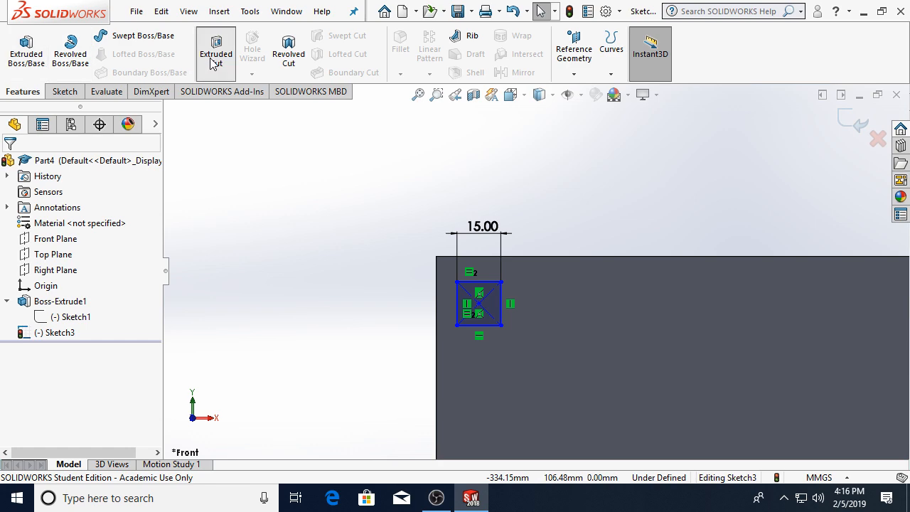
click(76, 250)
click(57, 257)
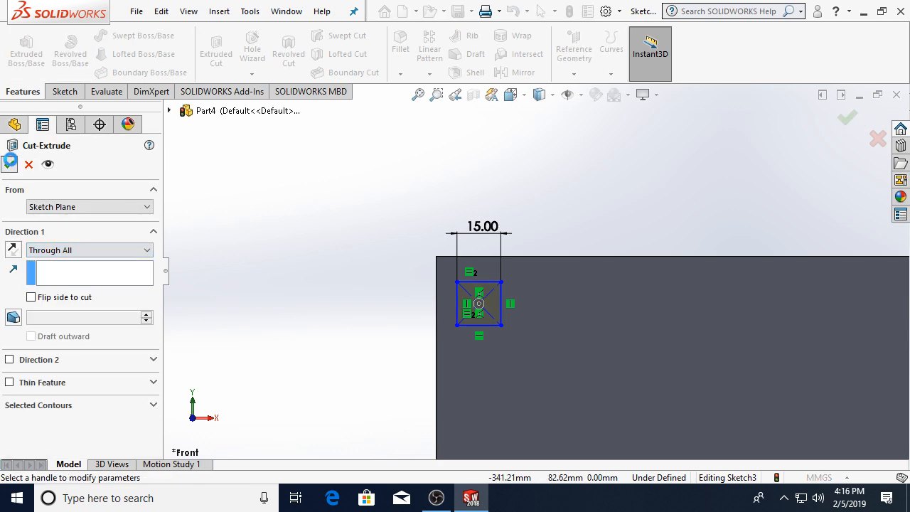
click(9, 164)
scroll(481, 248, up, 4)
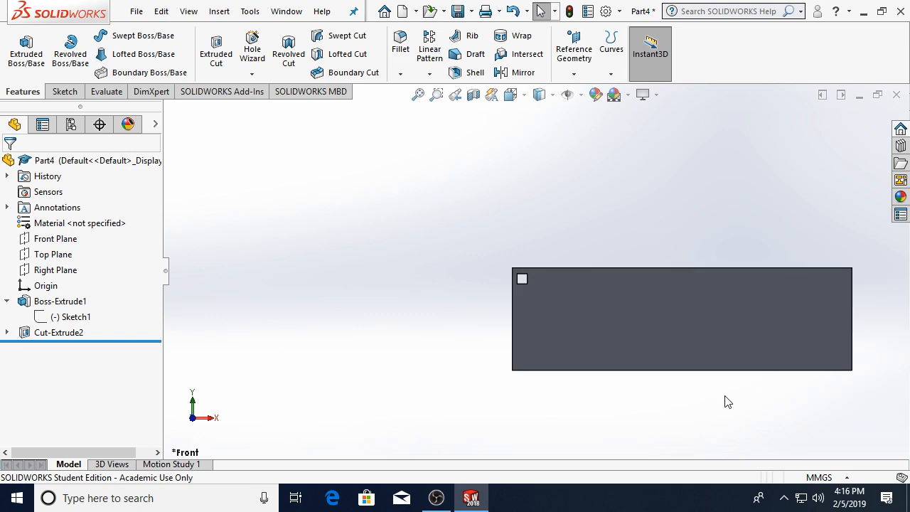
- Start a linear pattern with the square extruded cut as the feature to repeat
click(429, 44)
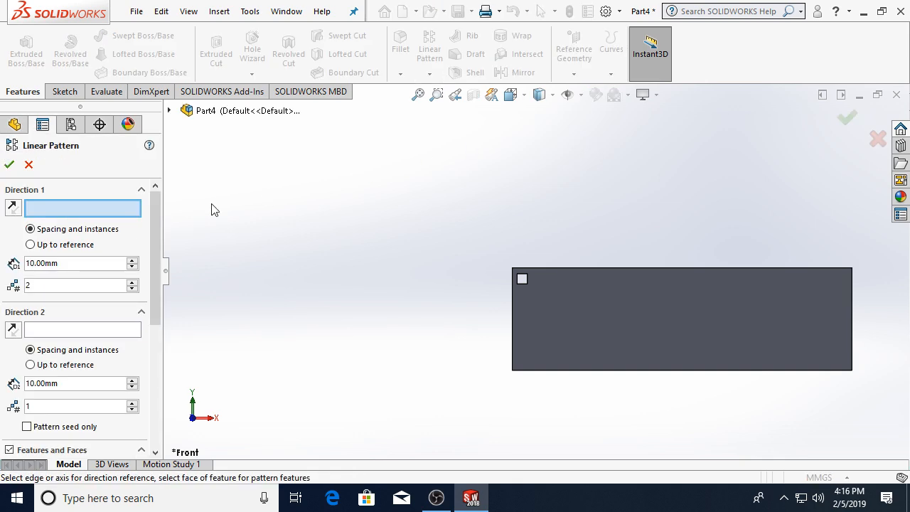
click(169, 112)
scroll(146, 255, down, 4)
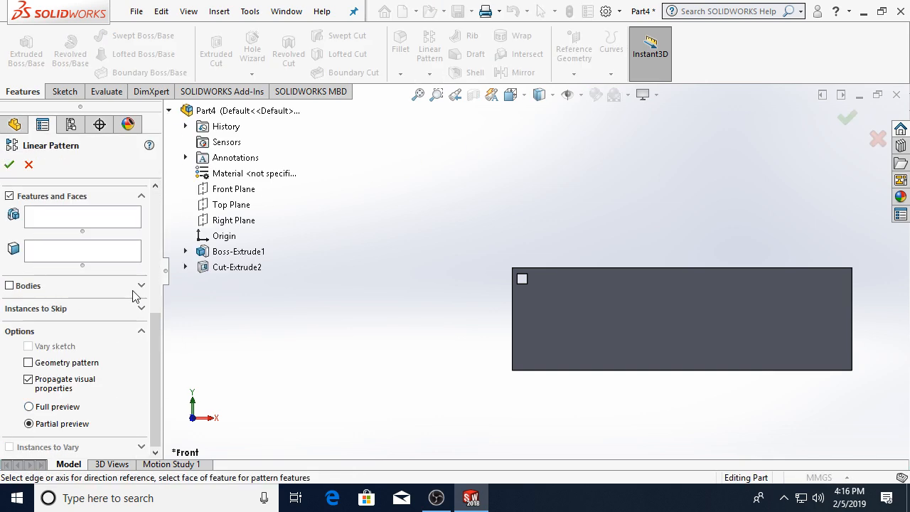
scroll(135, 296, up, 3)
click(69, 298)
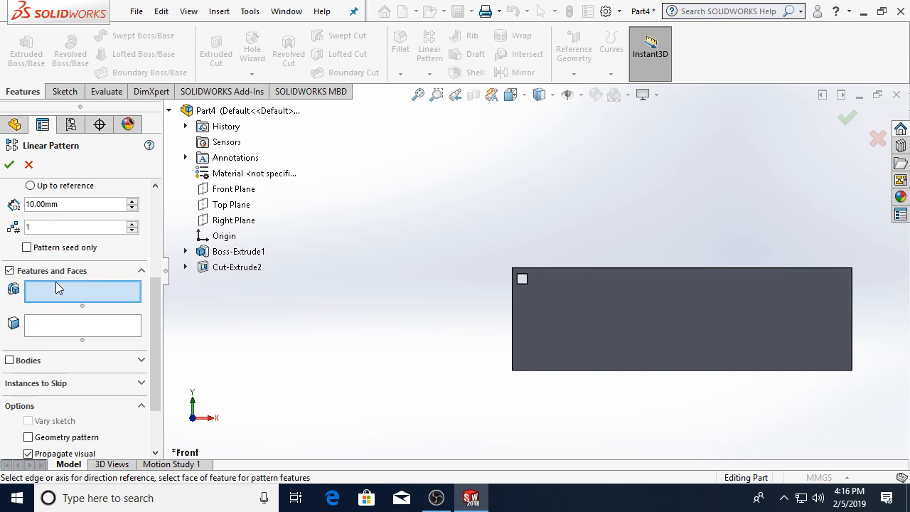
click(232, 267)
- Use the Right Plane as the pattern's Direction 1 reference and set the spacing to 25 mm
scroll(100, 270, up, 7)
click(96, 263)
text(50)
key(Return)
scroll(540, 288, down, 5)
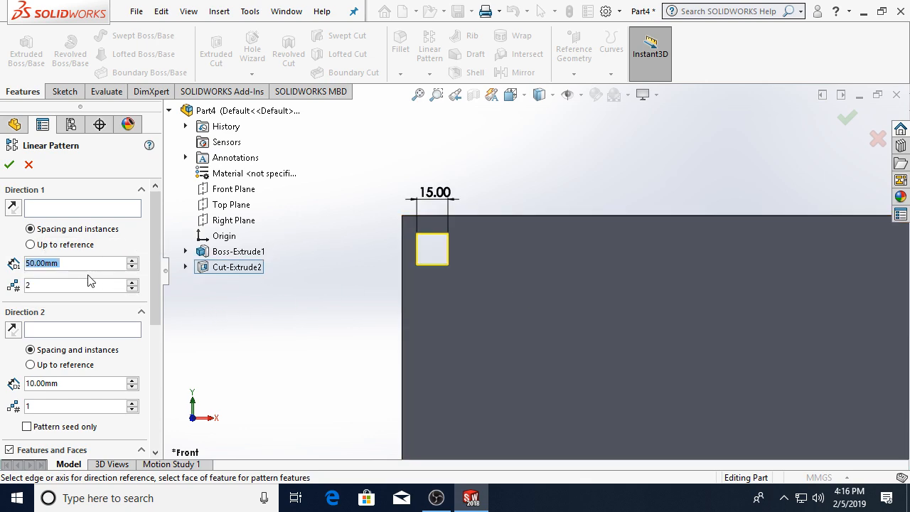
click(59, 208)
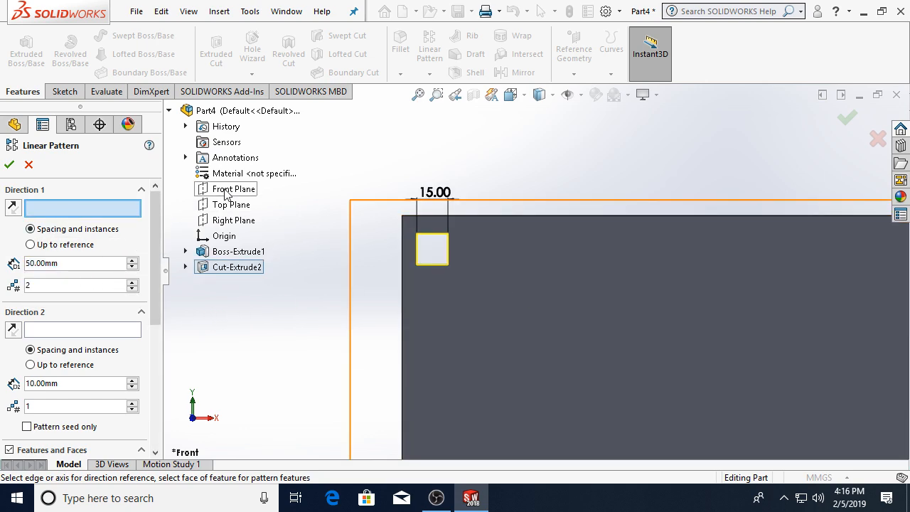
click(231, 221)
double_click(50, 263)
text(25)
key(Return)
scroll(579, 300, up, 3)
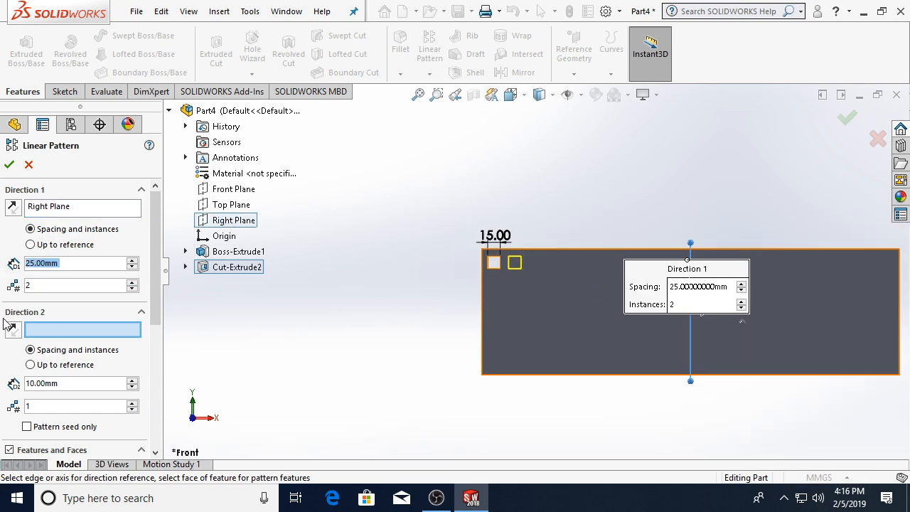
- Increase the number of pattern instances in Direction 1 to 13
click(133, 282)
click(132, 282)
click(132, 282)
click(132, 282)
click(132, 282)
click(132, 282)
click(132, 282)
click(132, 282)
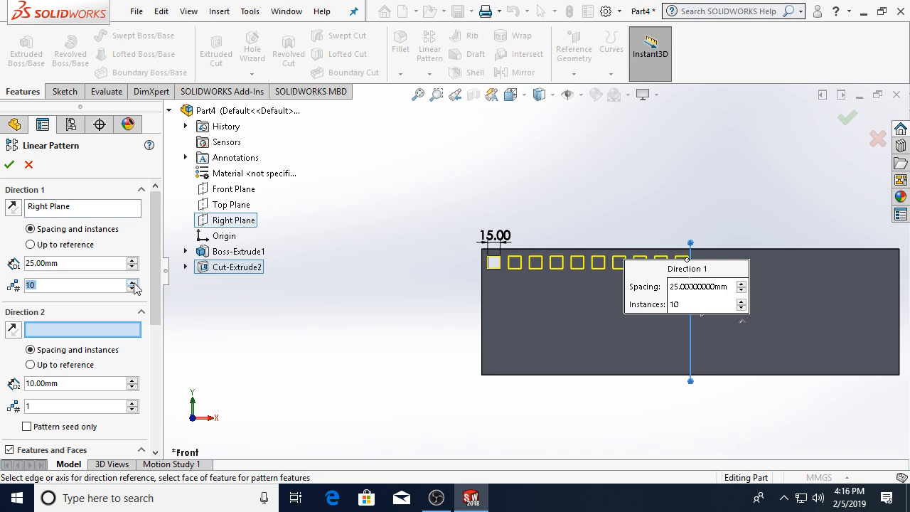
- Try Direction 1 spacings of 35, 40 and 37 mm for the pattern of squares
double_click(90, 263)
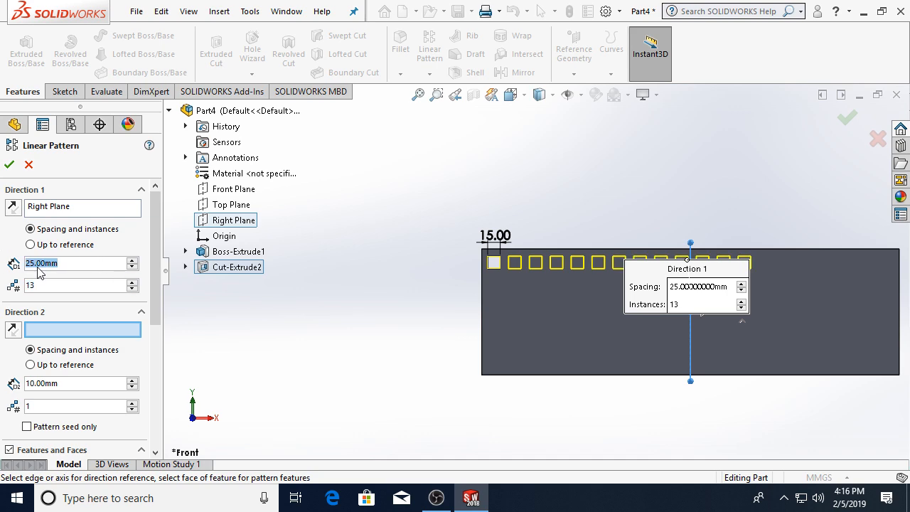
text(35)
key(Return)
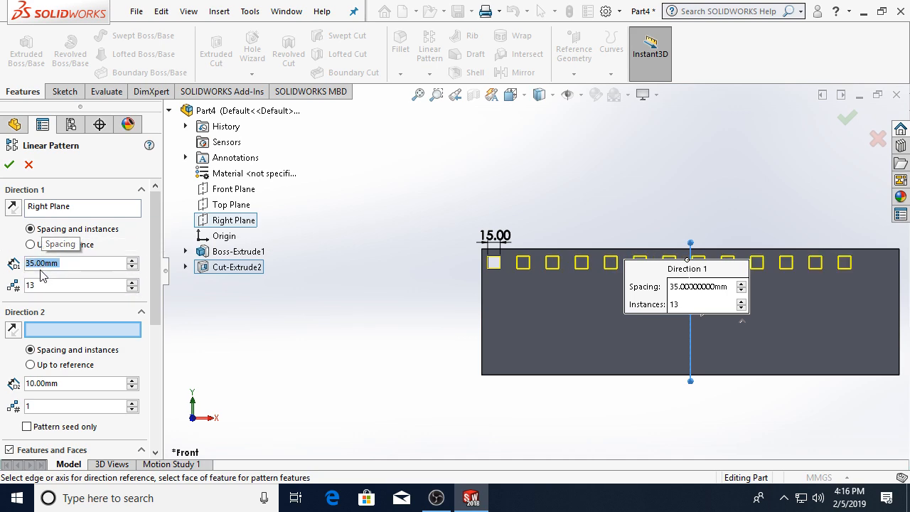
text(40)
key(Return)
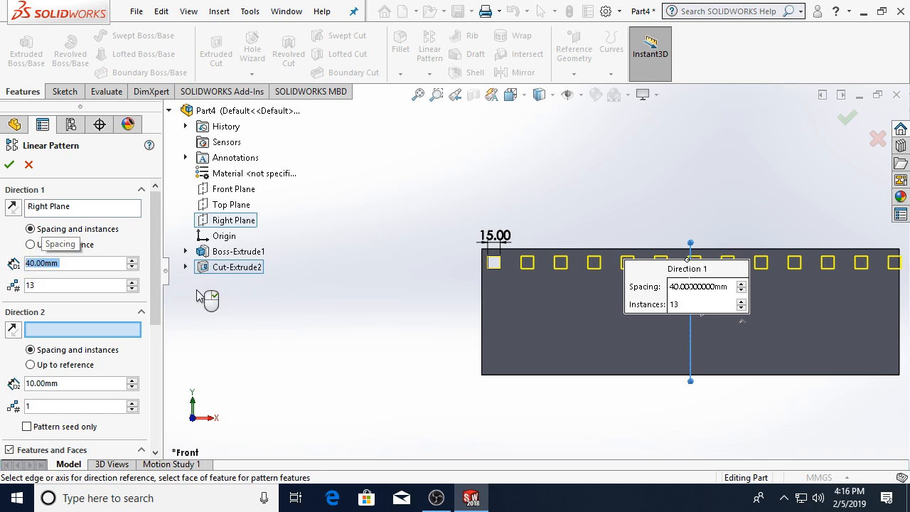
text(37)
key(Return)
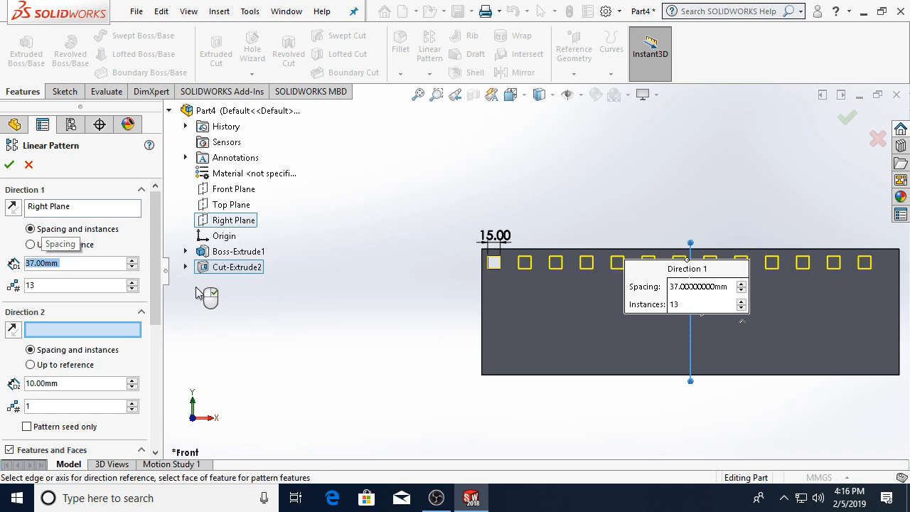
- Set the Direction 1 spacing to 38 mm and accept the linear pattern of square cuts
text(38)
key(Return)
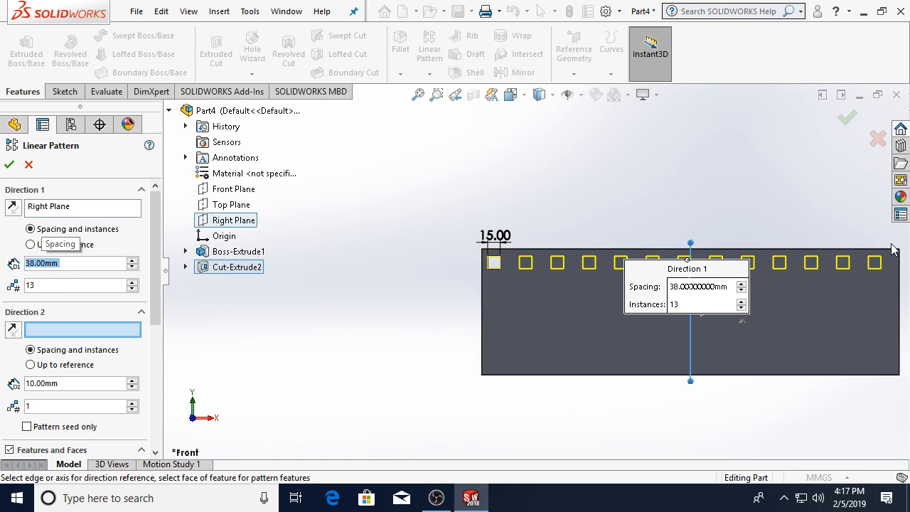
scroll(865, 227, up, 2)
scroll(865, 236, down, 2)
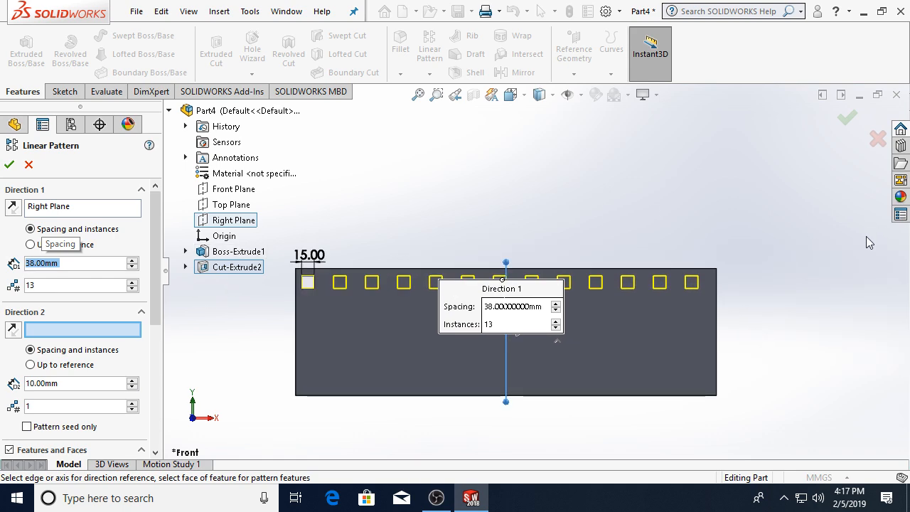
click(9, 164)
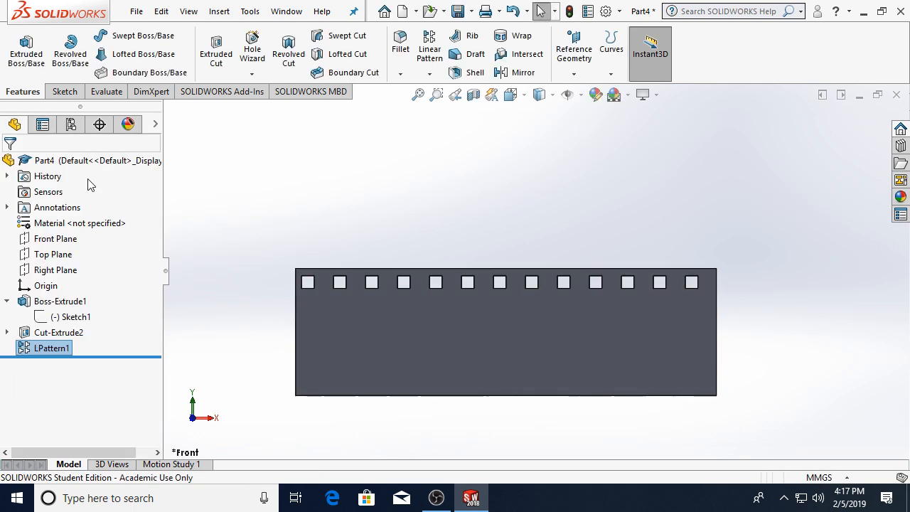
click(64, 91)
click(20, 44)
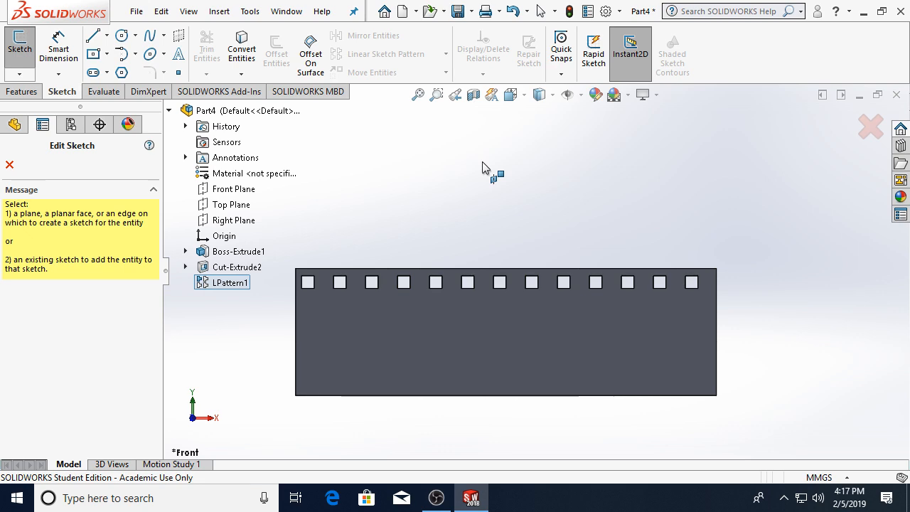
click(10, 164)
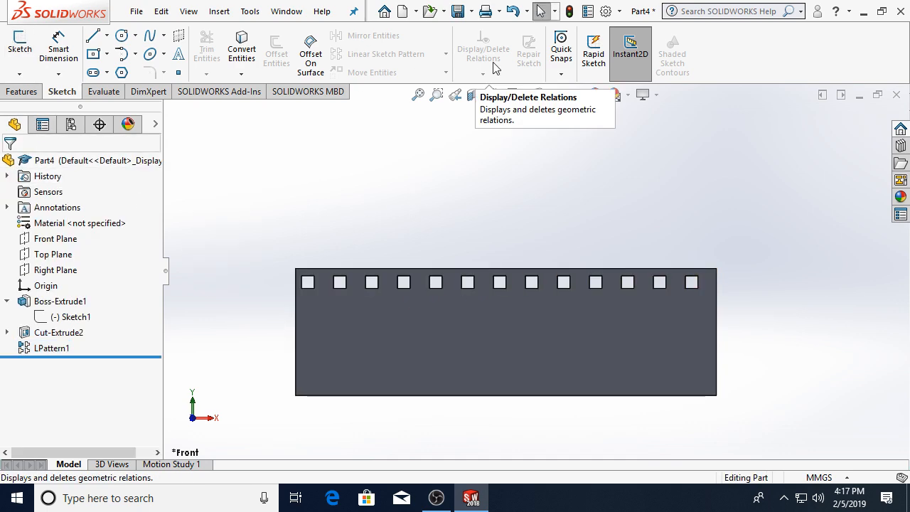
- Delete the linear pattern of square cuts, keeping only the original cut
click(64, 351)
key(Delete)
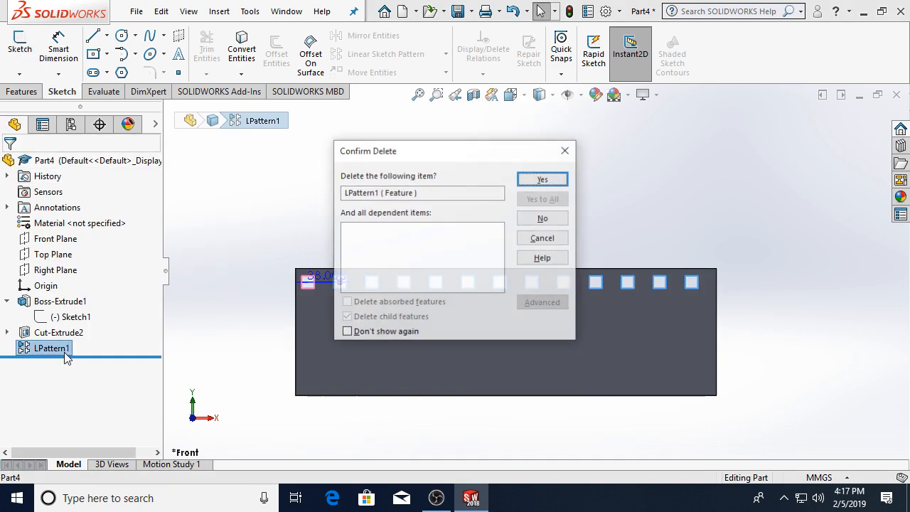
key(Return)
- Chamfer the four front edges of the square cut with a 5 mm distance at 45 degrees
scroll(311, 270, down, 5)
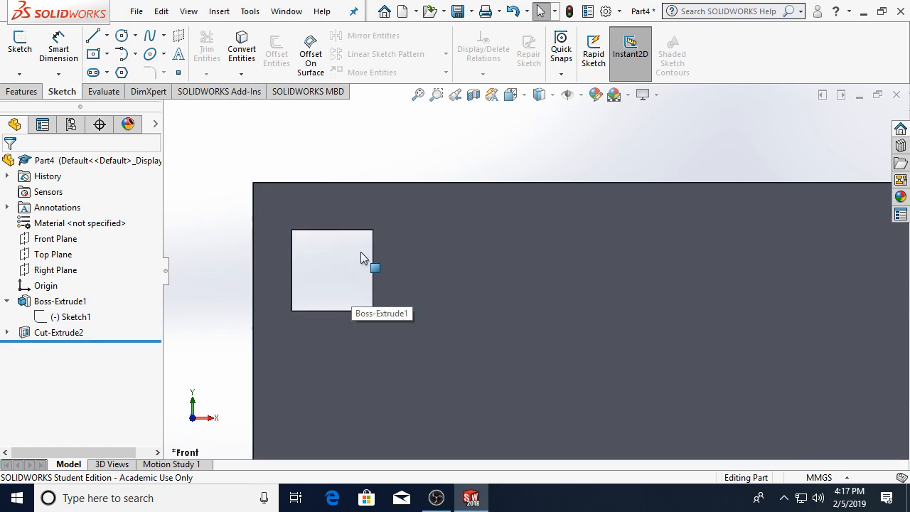
click(23, 92)
click(400, 74)
click(419, 104)
middle_drag(361, 226, 338, 171)
click(340, 224)
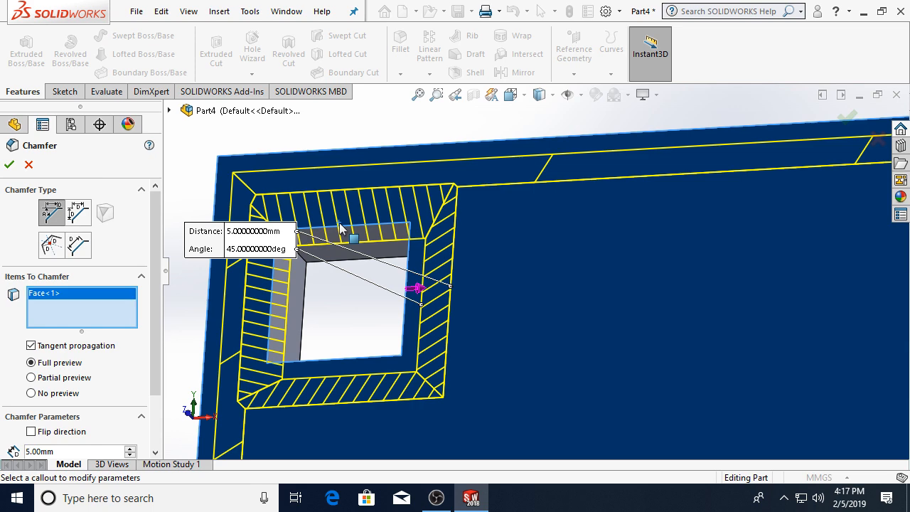
click(345, 217)
click(342, 227)
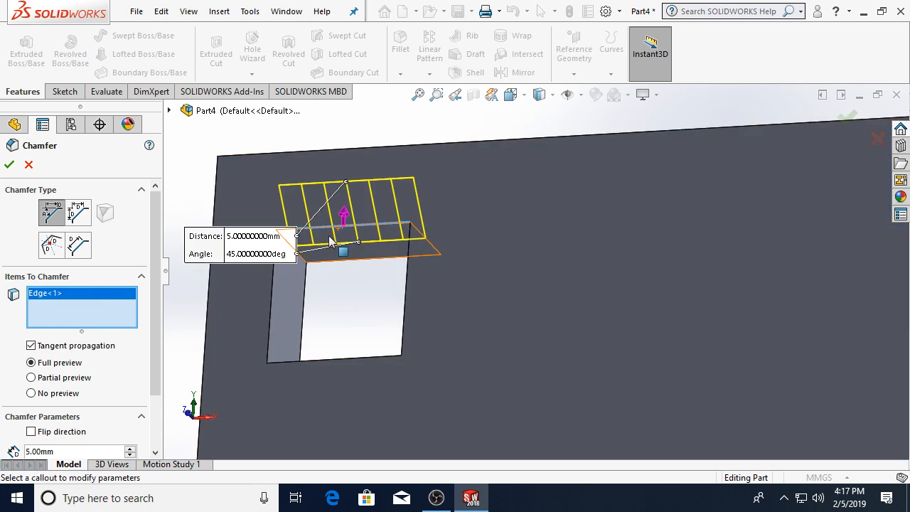
click(271, 286)
click(324, 364)
middle_drag(390, 301, 418, 275)
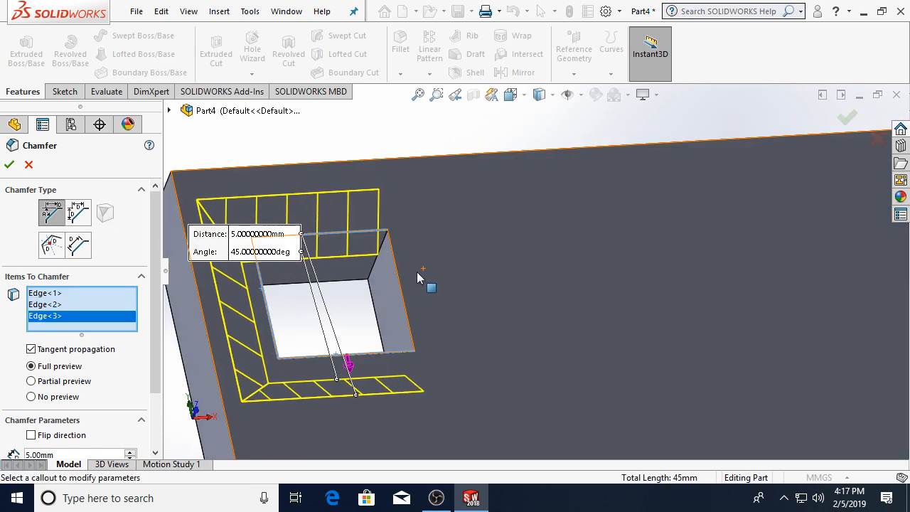
click(398, 278)
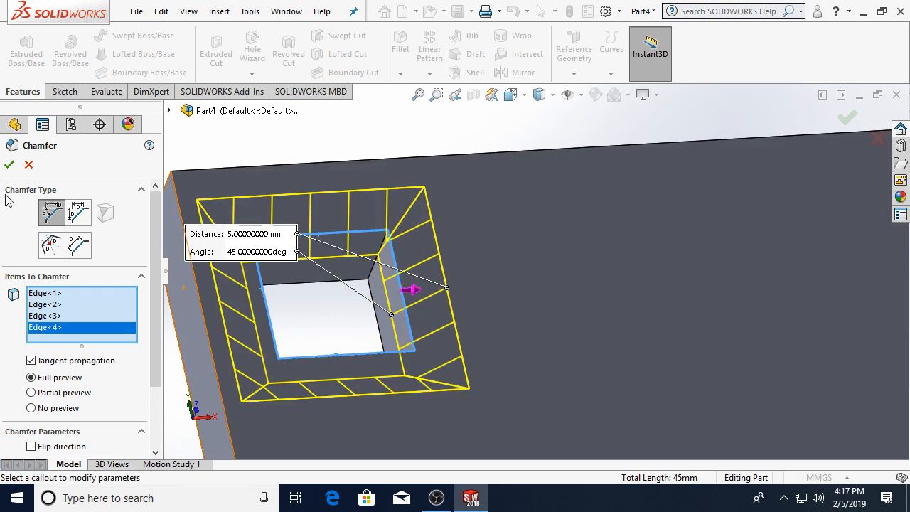
click(9, 164)
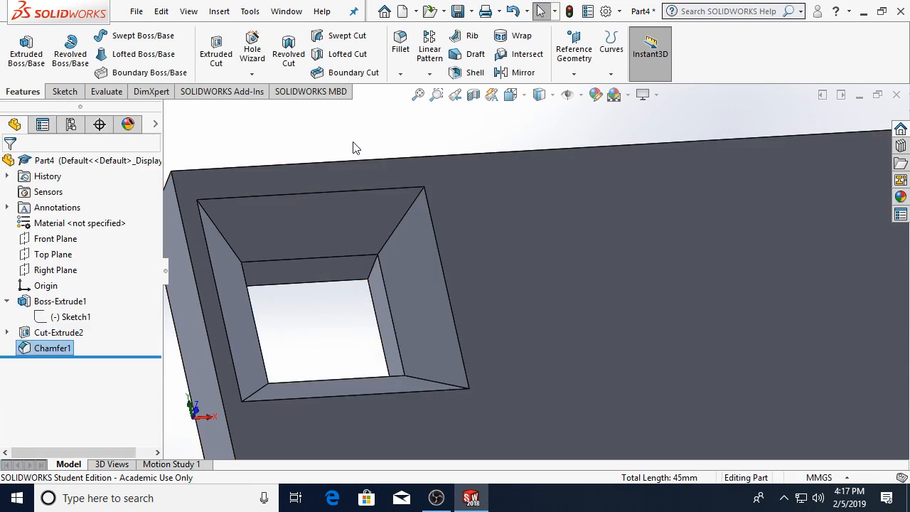
- Fillet the four inner edges where the chamfer meets the square cut's walls with a 1 mm radius
click(401, 43)
click(382, 301)
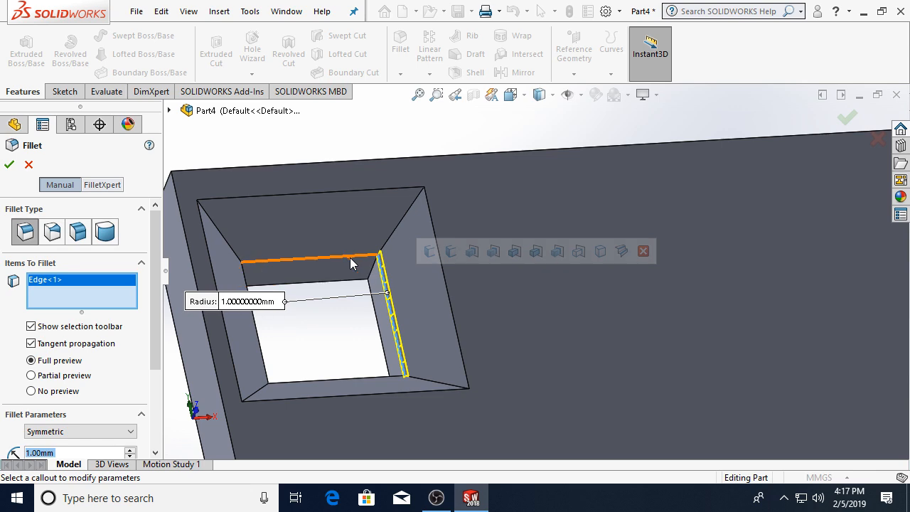
click(306, 256)
click(262, 347)
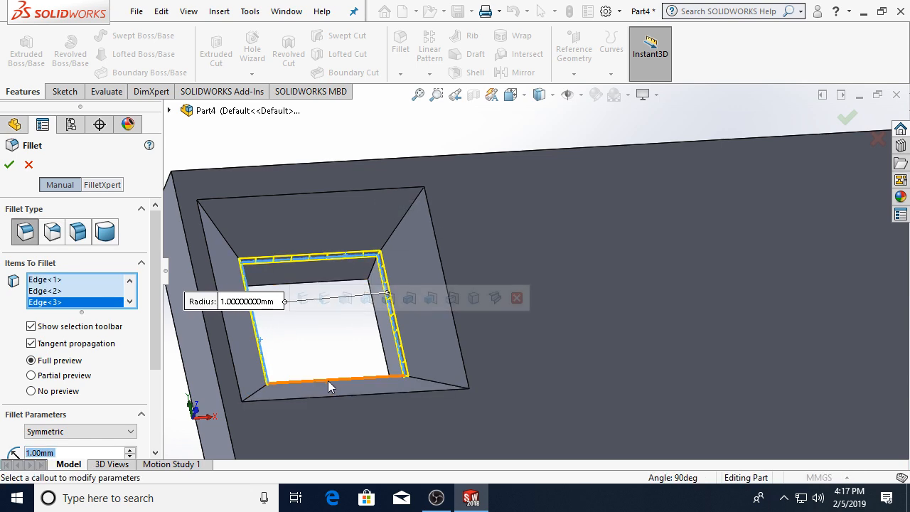
click(331, 378)
click(9, 165)
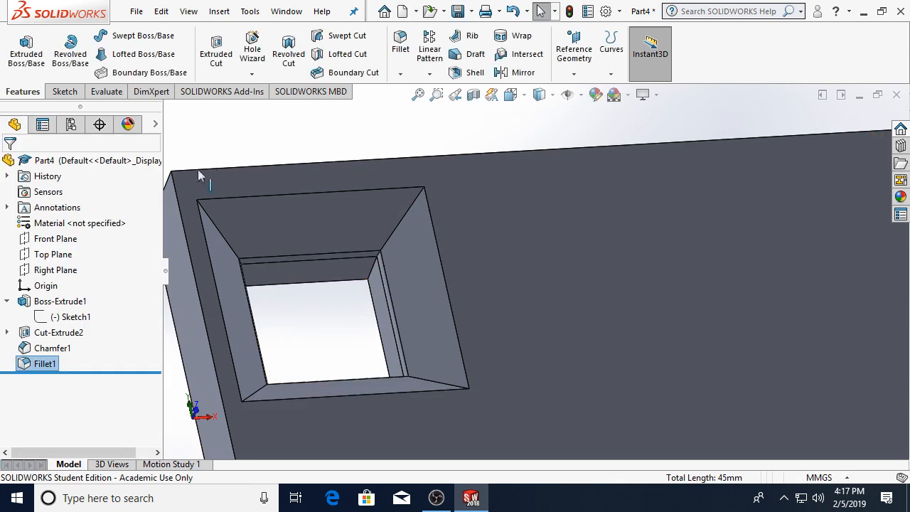
- Fillet the four outer edges of the chamfer on the plate's front face with a 1 mm radius
click(411, 44)
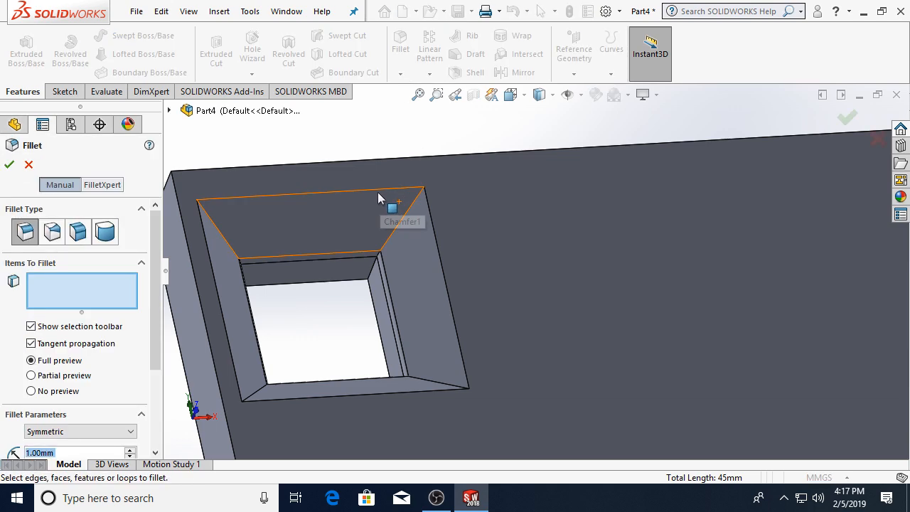
click(387, 198)
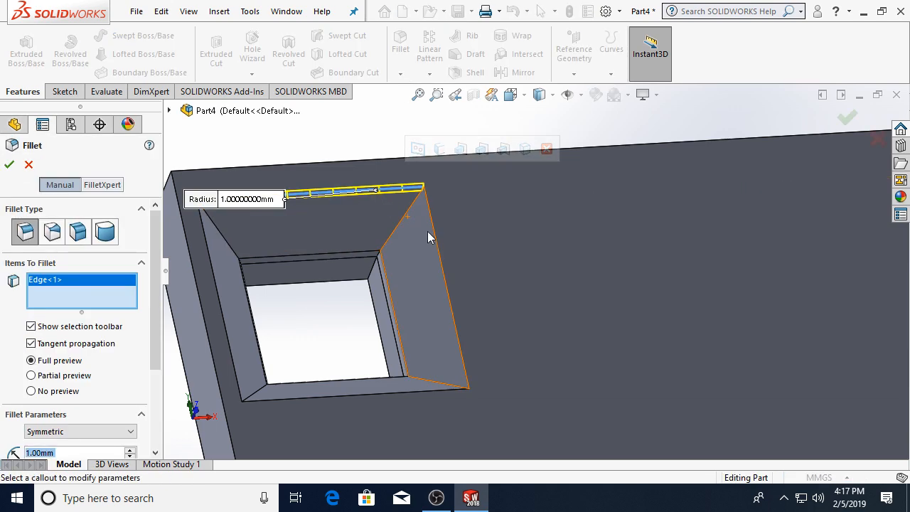
click(447, 286)
click(351, 396)
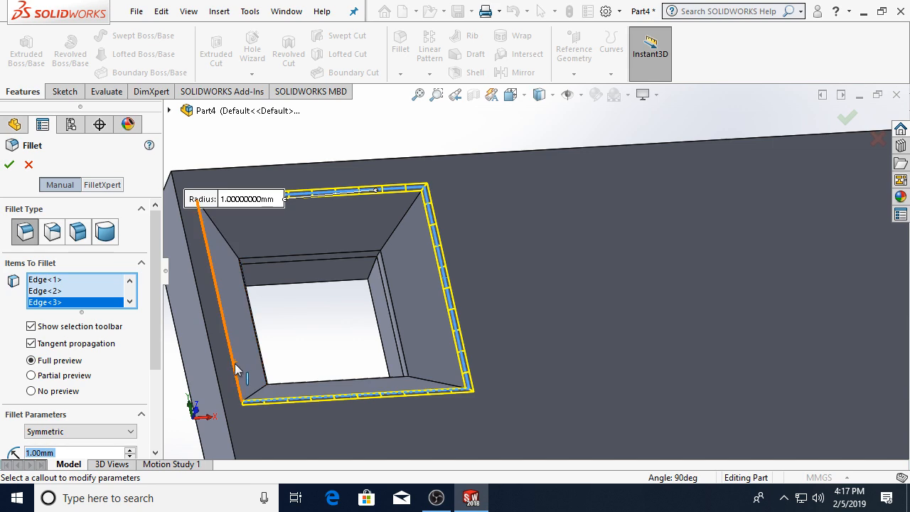
click(235, 364)
click(8, 166)
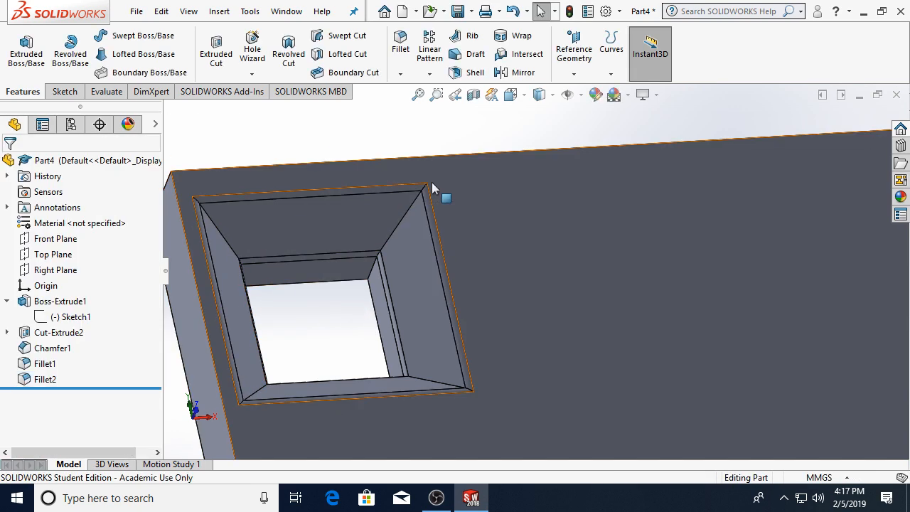
- Fillet the four slanted corner edges between the chamfer faces with a 5 mm radius
key(Return)
click(399, 221)
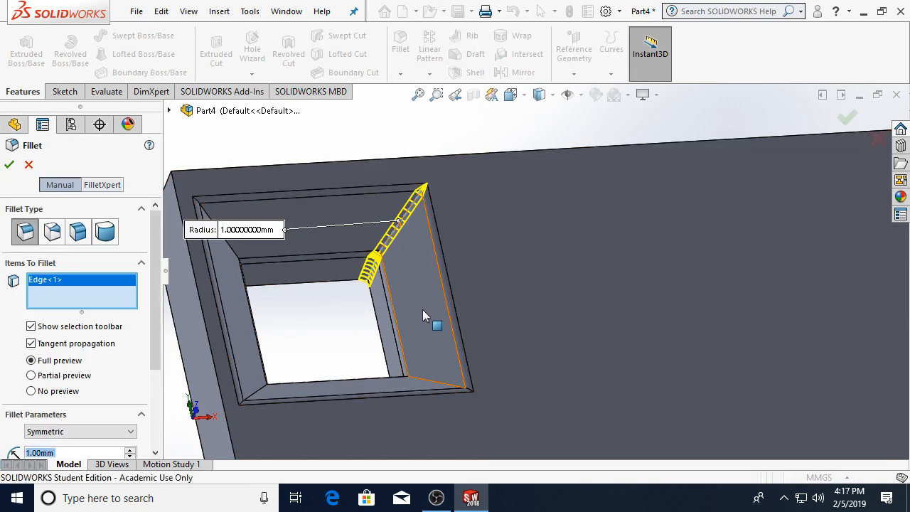
click(429, 385)
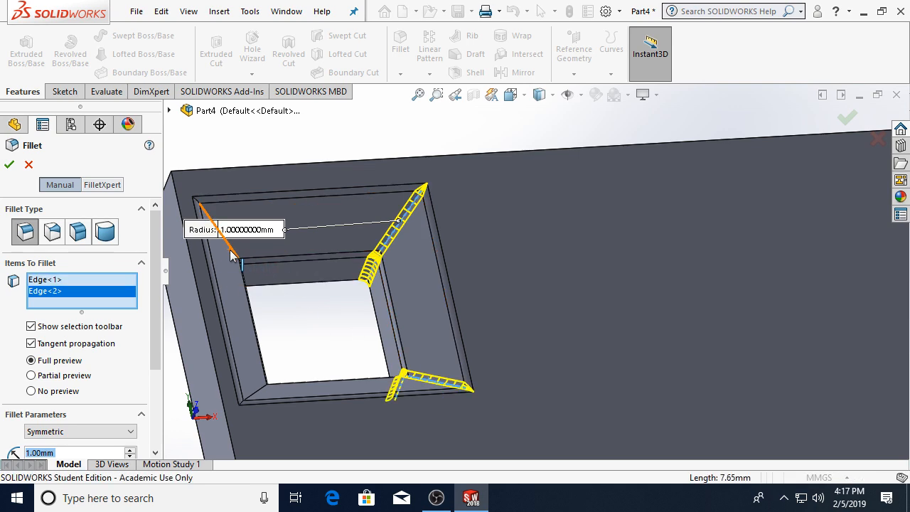
click(238, 257)
click(259, 391)
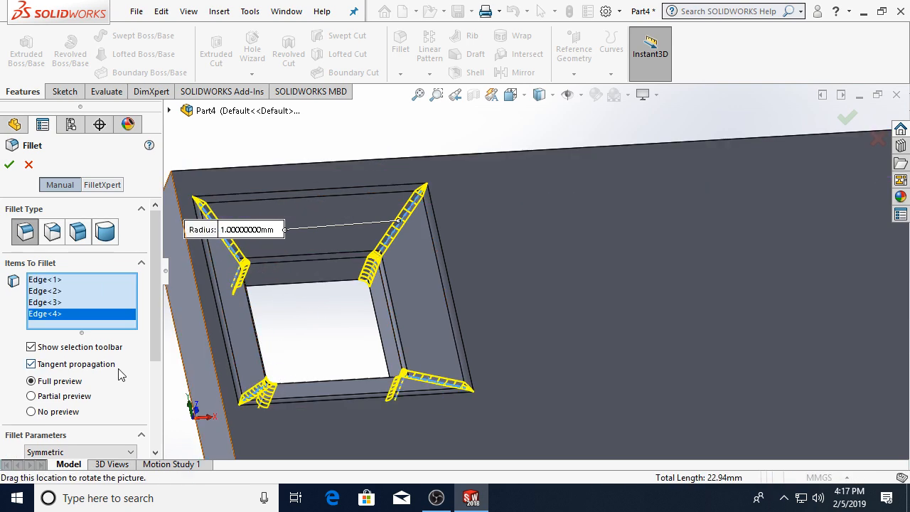
scroll(87, 352, down, 3)
text(5)
key(Return)
click(9, 164)
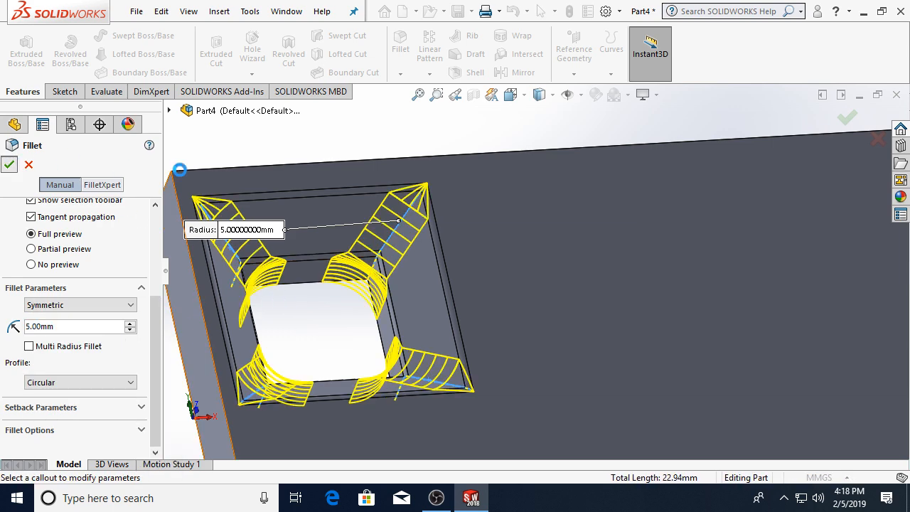
- Start a feature linear pattern with the Right Plane as the Direction 1 reference
middle_drag(504, 199, 522, 362)
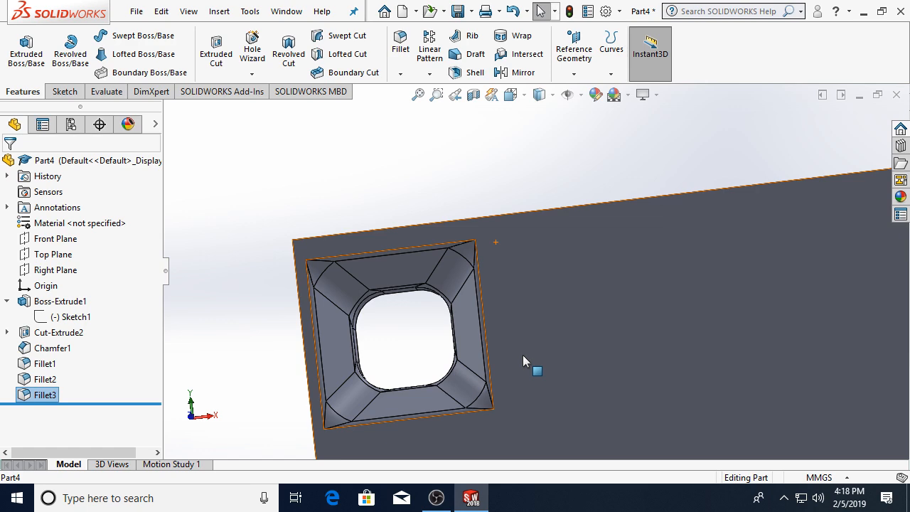
click(430, 74)
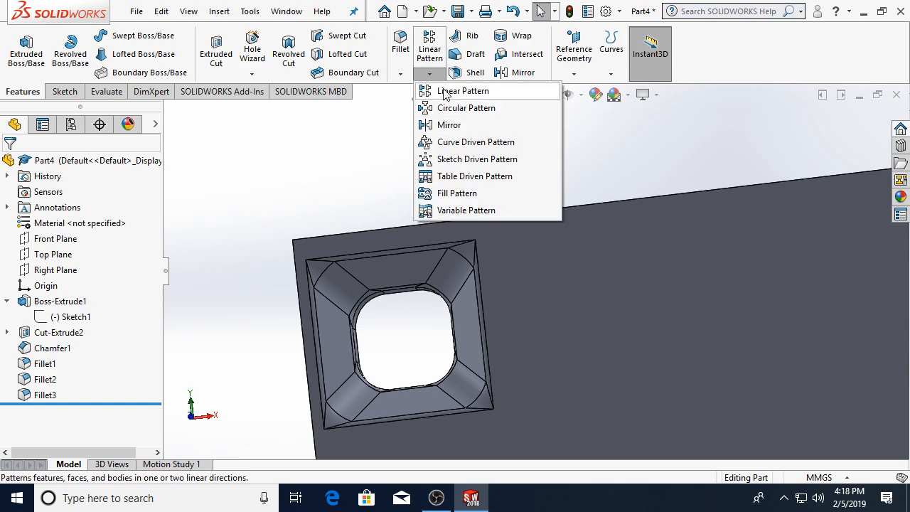
click(445, 93)
click(169, 111)
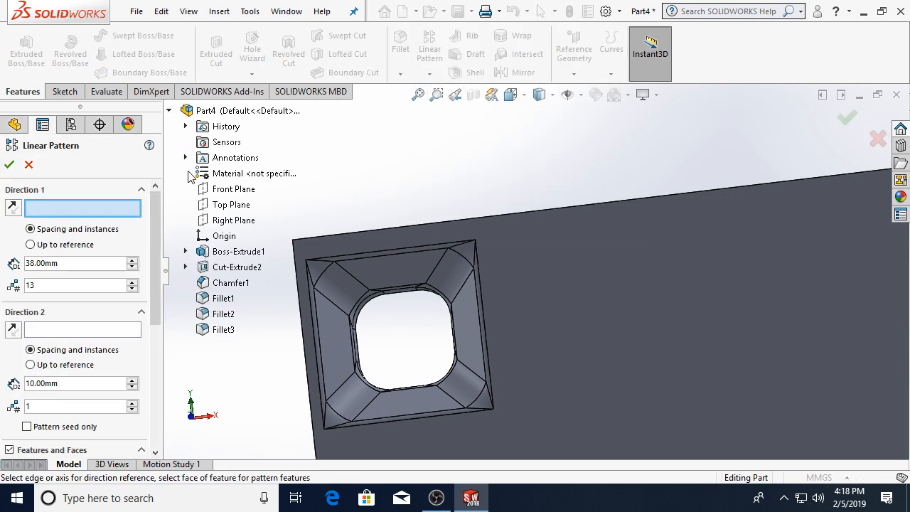
click(236, 221)
scroll(532, 231, up, 2)
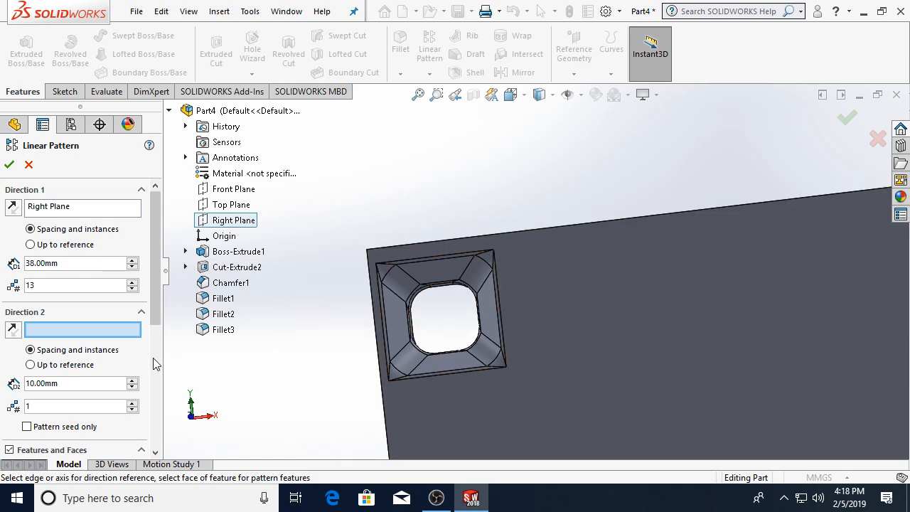
click(164, 270)
click(2, 270)
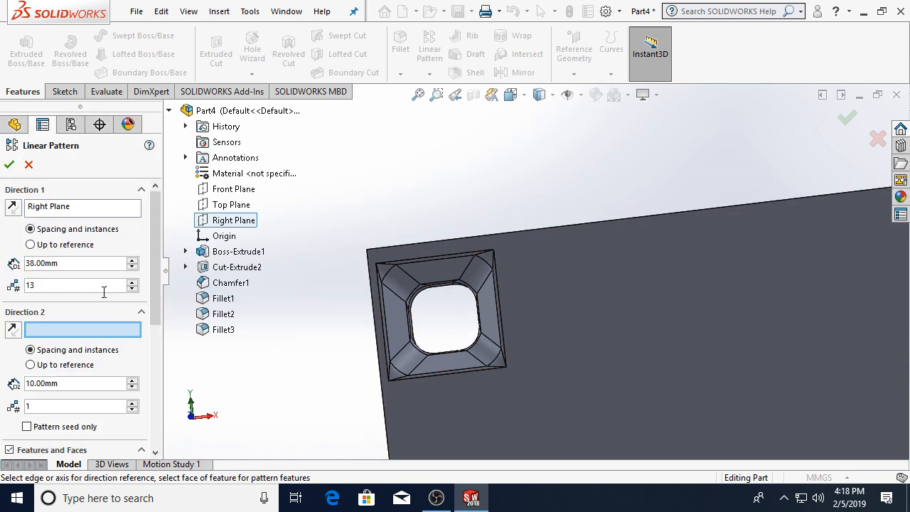
- Pattern Cut-Extrude2, Chamfer1, Fillet1, Fillet2 and Fillet3 together, leaving out the plate's Boss-Extrude1, and accept the linear pattern
drag(151, 297, 145, 382)
click(96, 273)
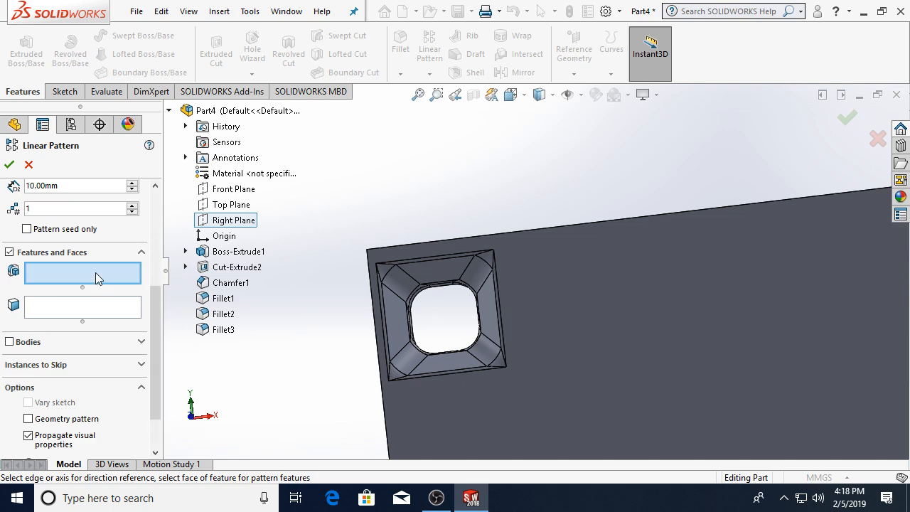
click(253, 253)
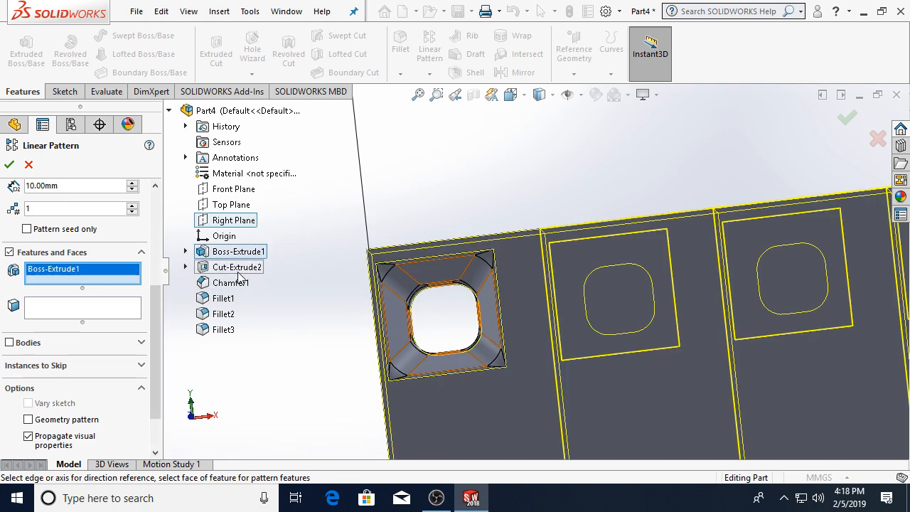
click(238, 269)
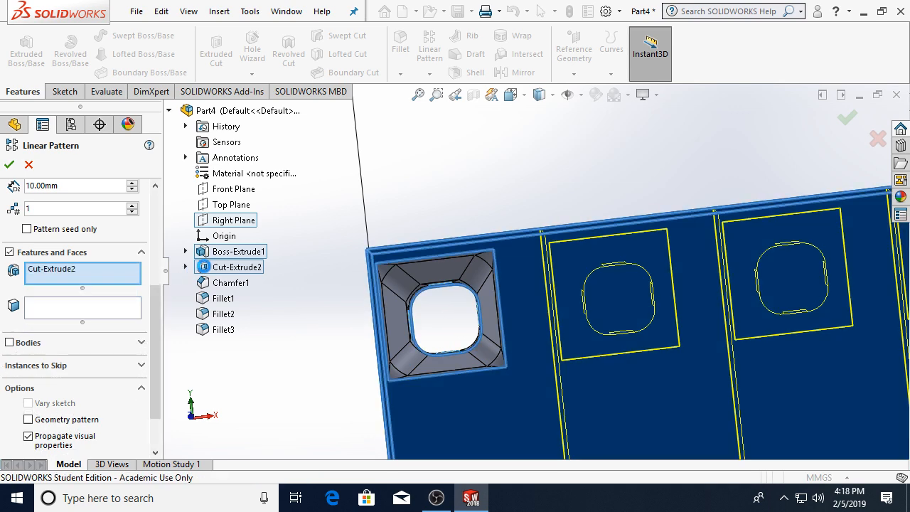
click(226, 283)
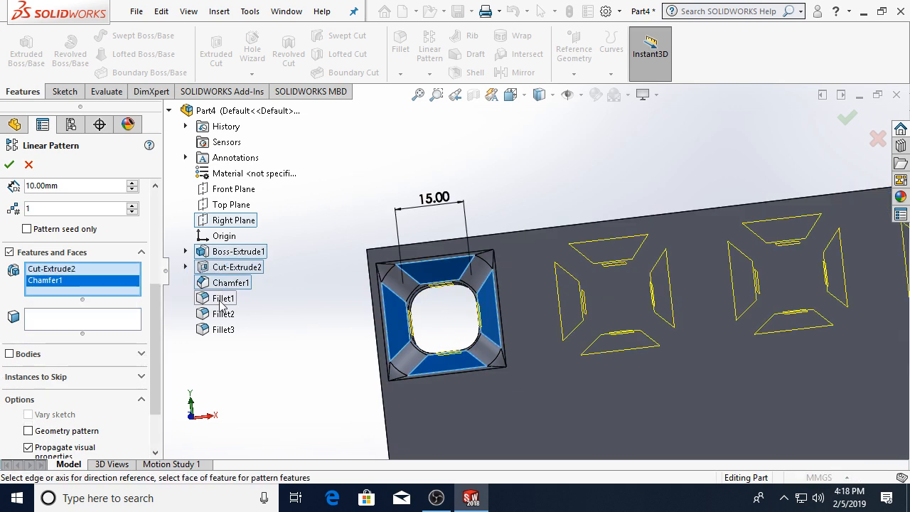
click(222, 299)
click(223, 314)
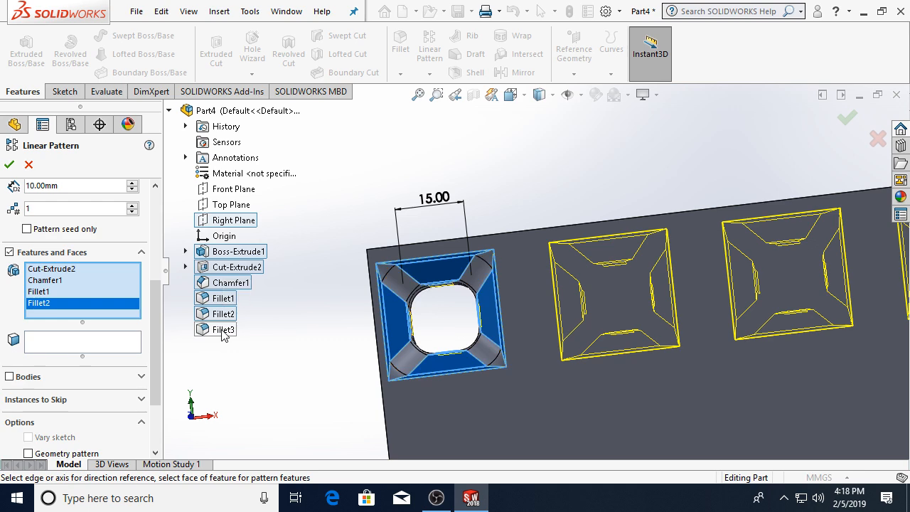
click(223, 330)
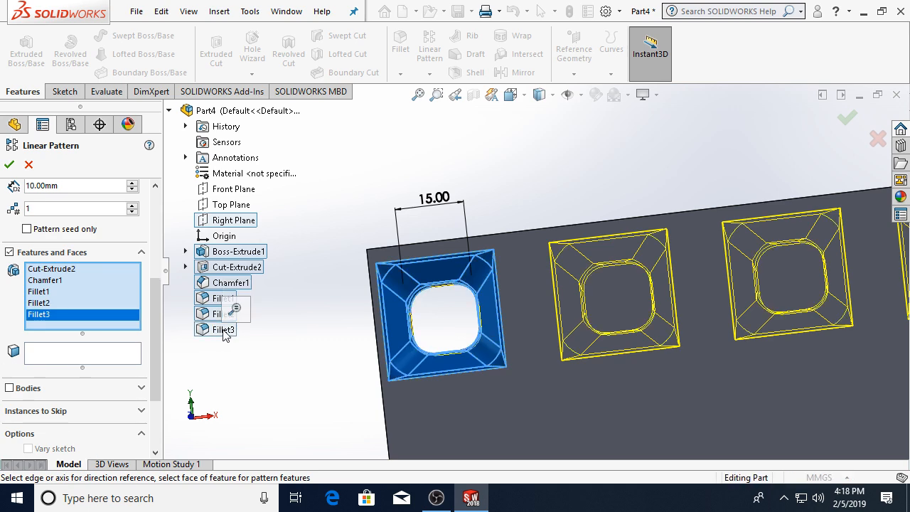
click(11, 165)
middle_drag(649, 203, 642, 195)
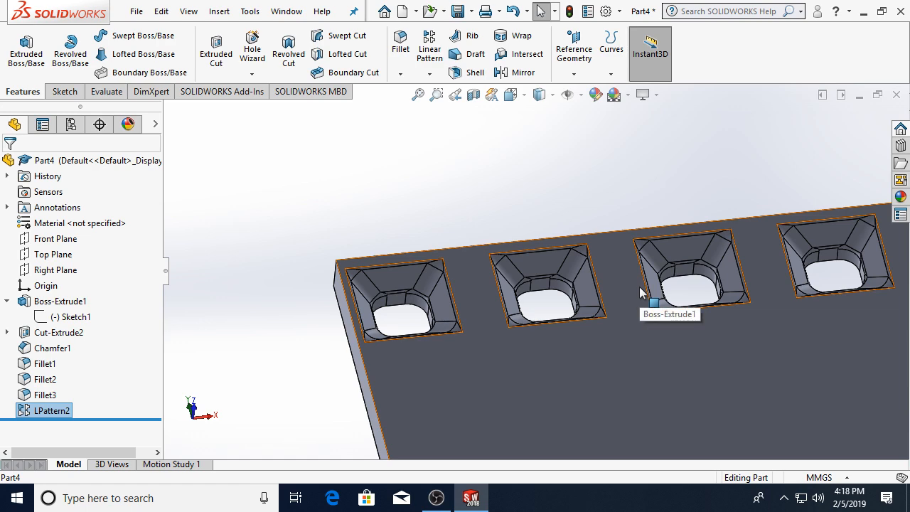